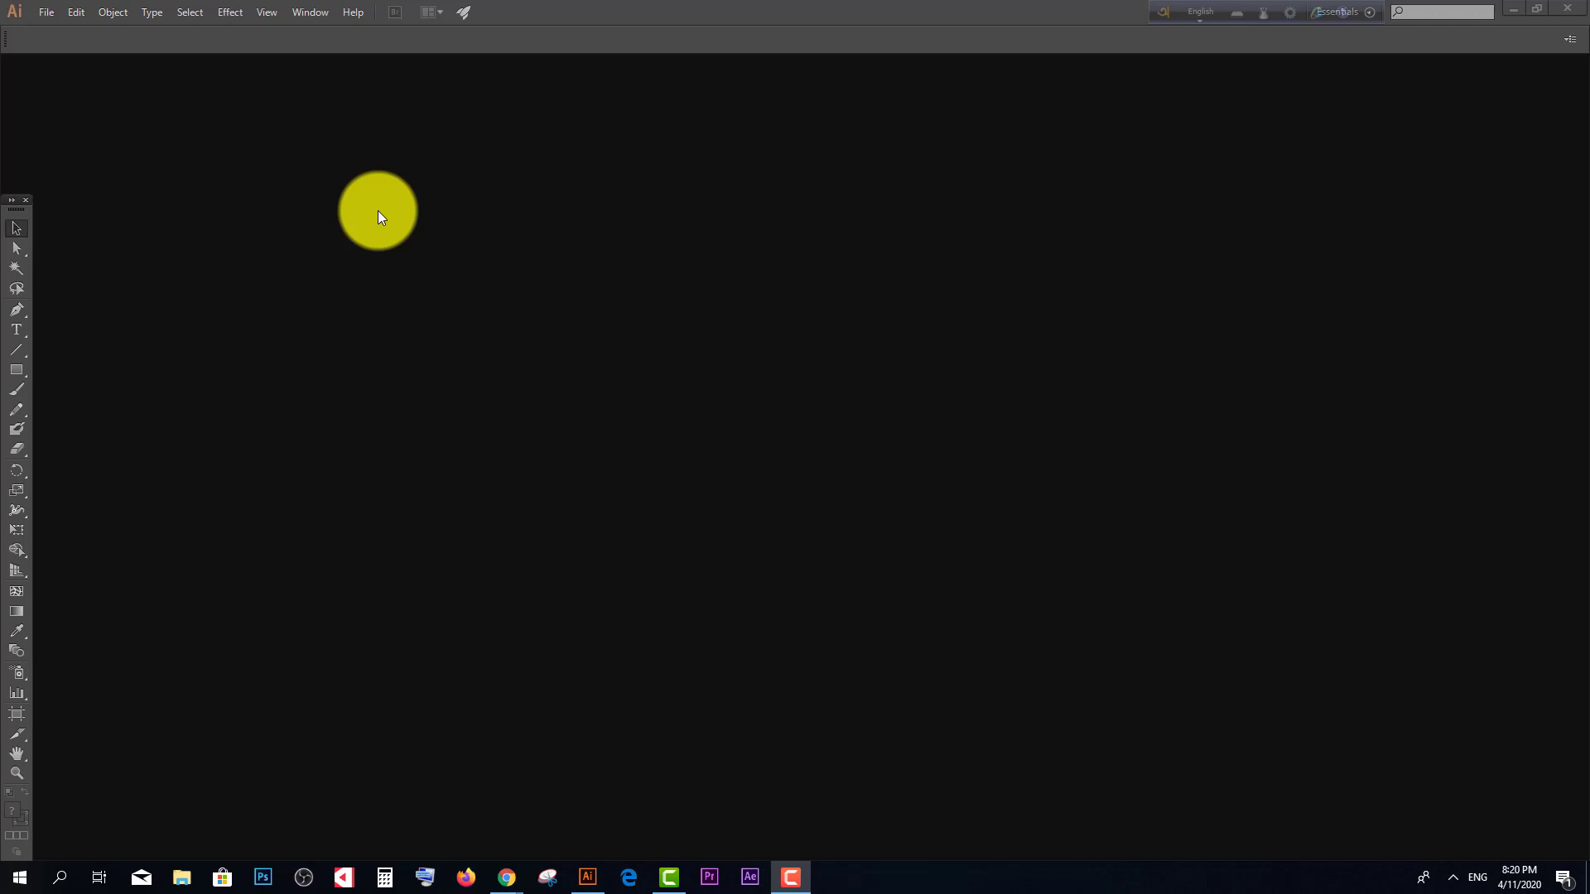
# Step: Create a new document from the Print profile with a width of 1280 pt and a height of 720 pt
pyautogui.click(40, 11)
pyautogui.click(64, 32)
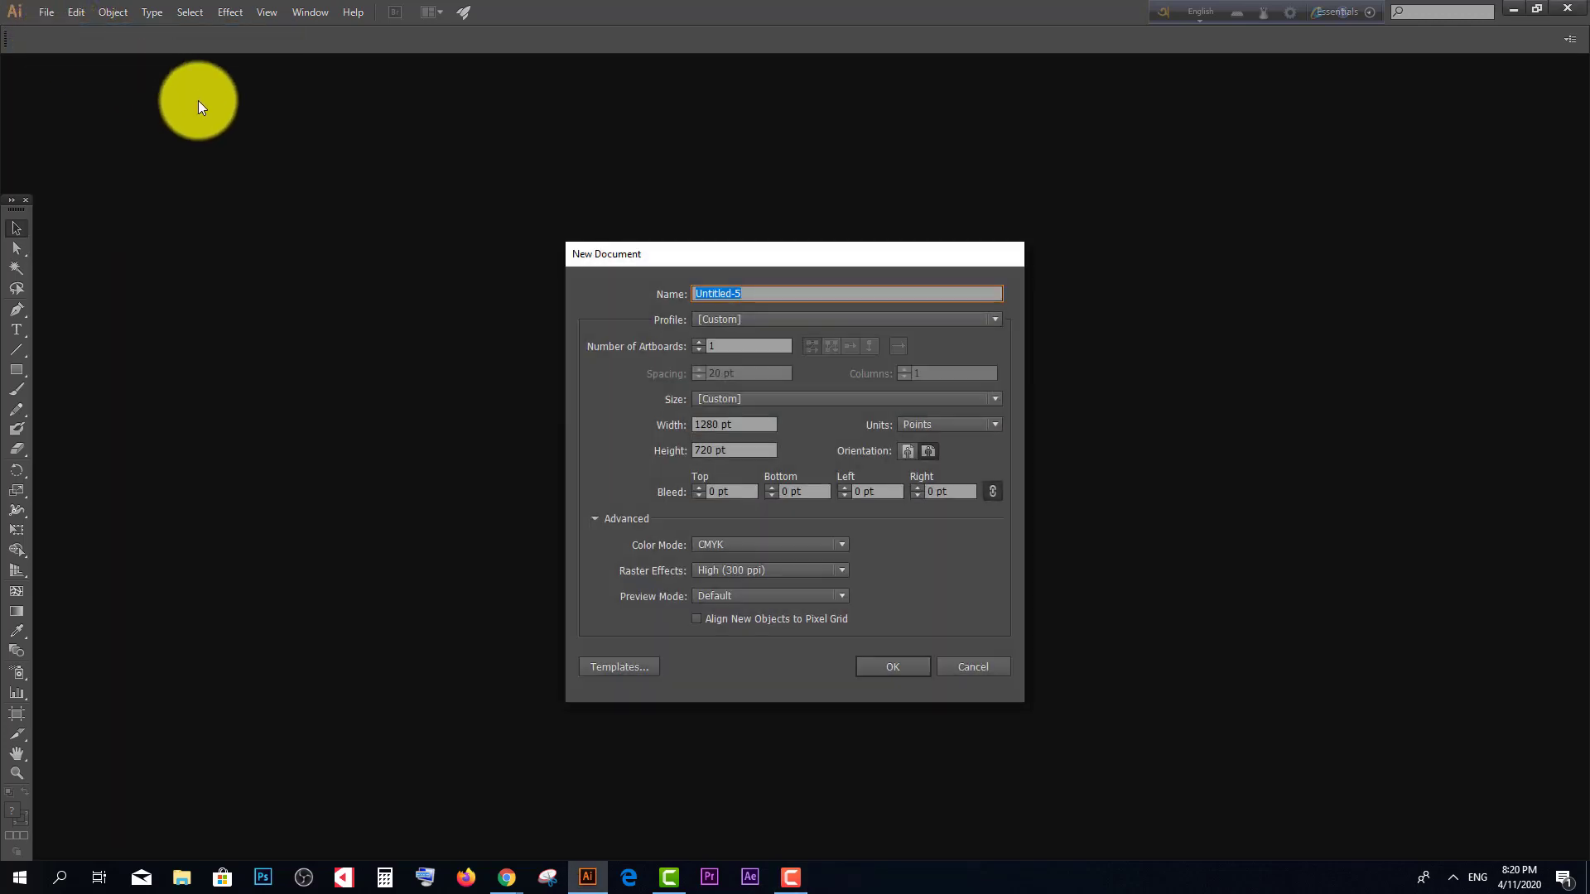
pyautogui.click(714, 319)
pyautogui.click(720, 361)
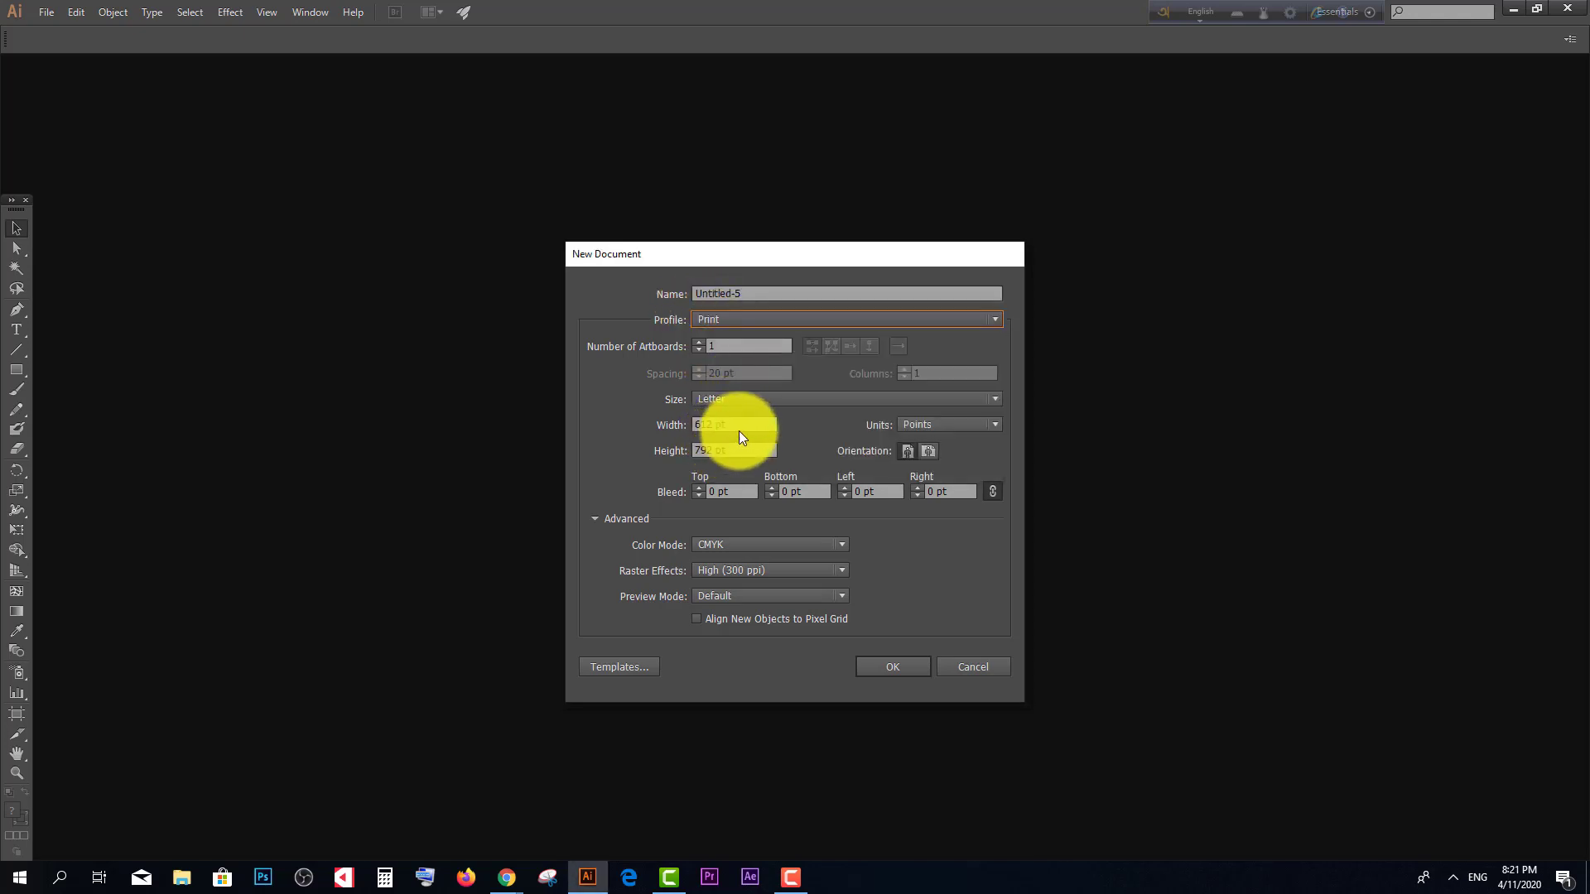
pyautogui.moveTo(739, 430); pyautogui.dragTo(639, 439)
pyautogui.write('12')
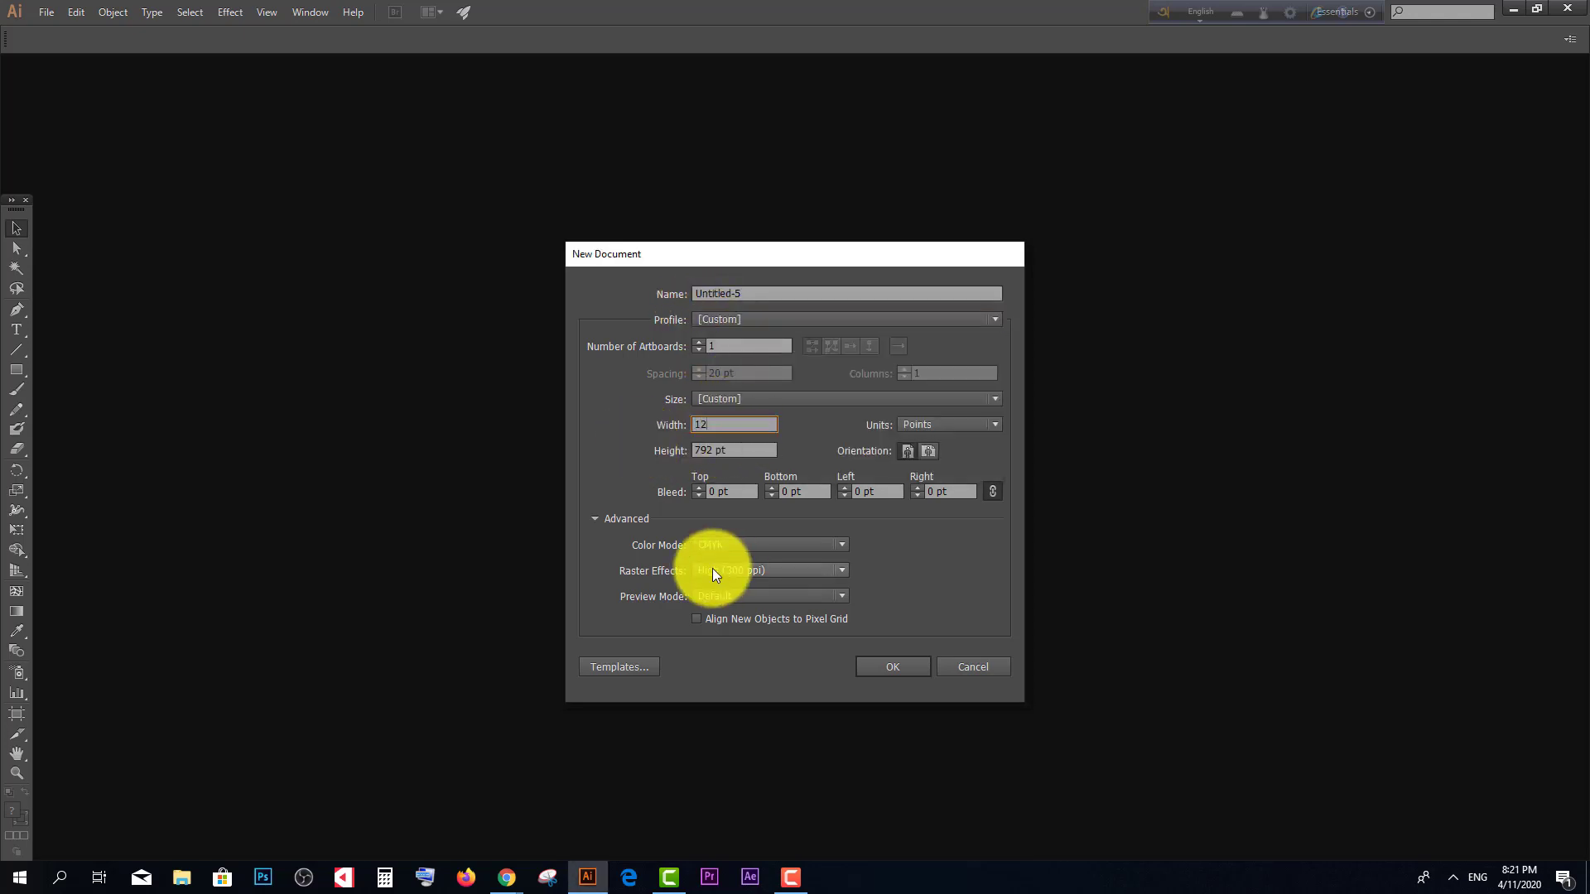
pyautogui.write('80')
pyautogui.moveTo(748, 456); pyautogui.dragTo(681, 458)
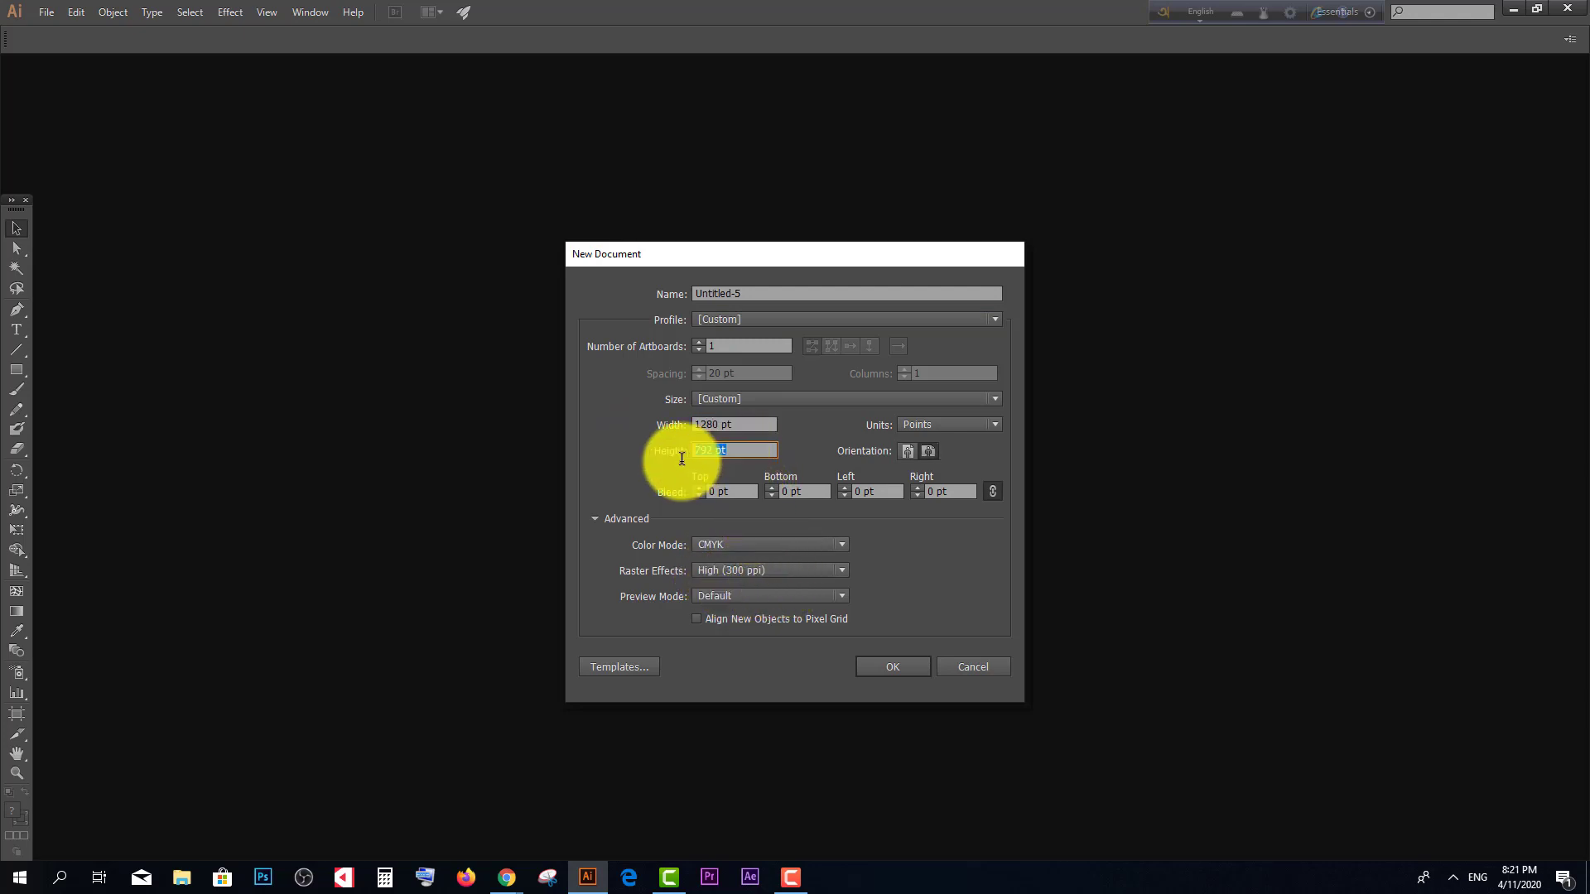
pyautogui.write('720')
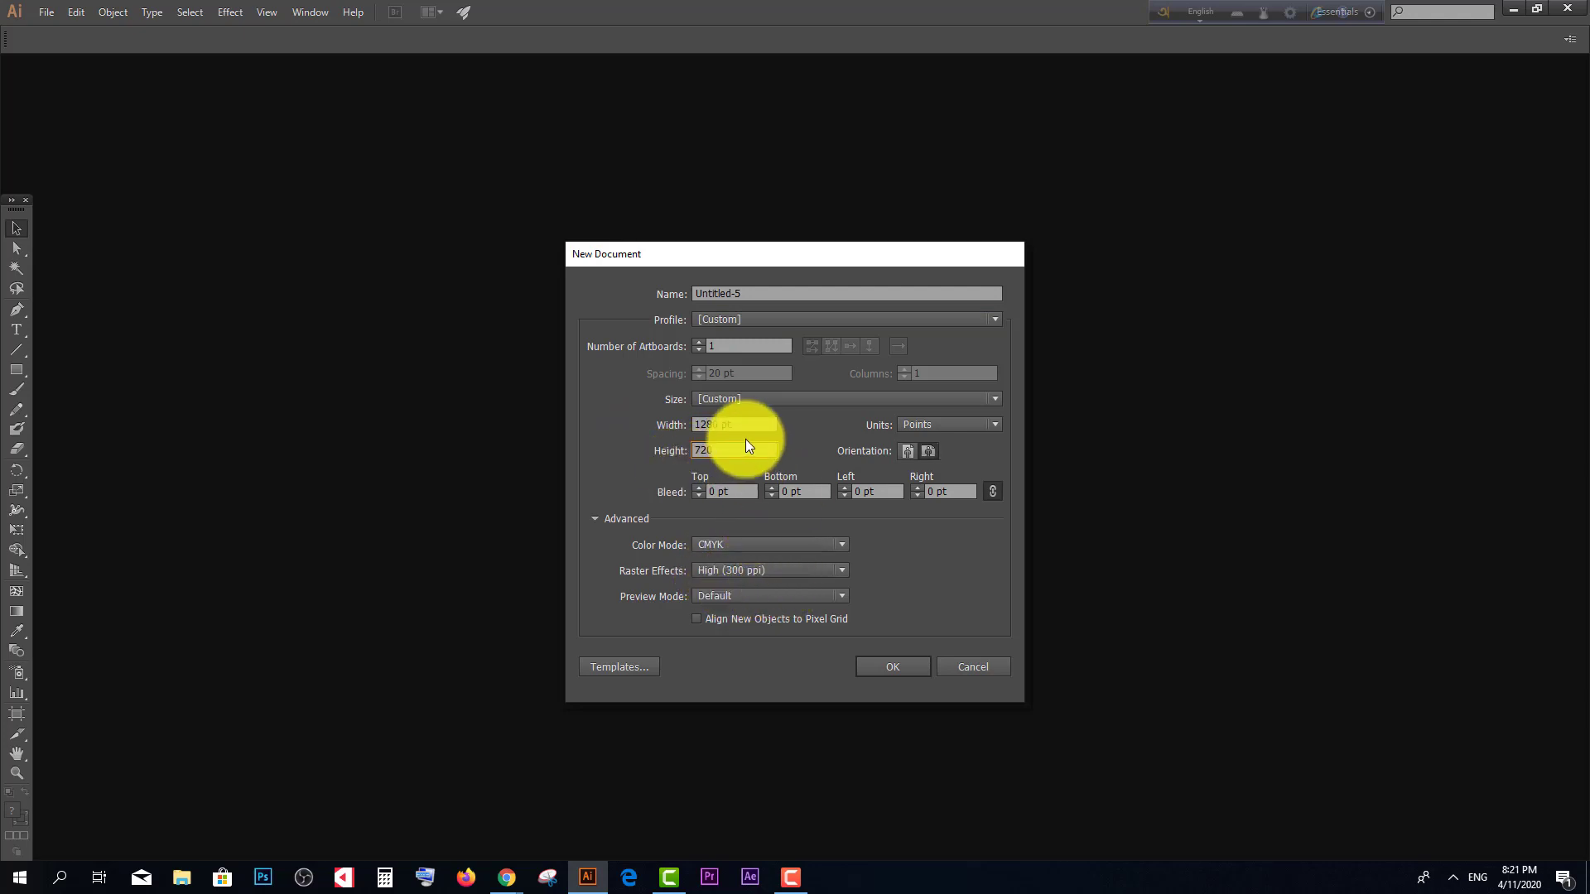
pyautogui.click(887, 662)
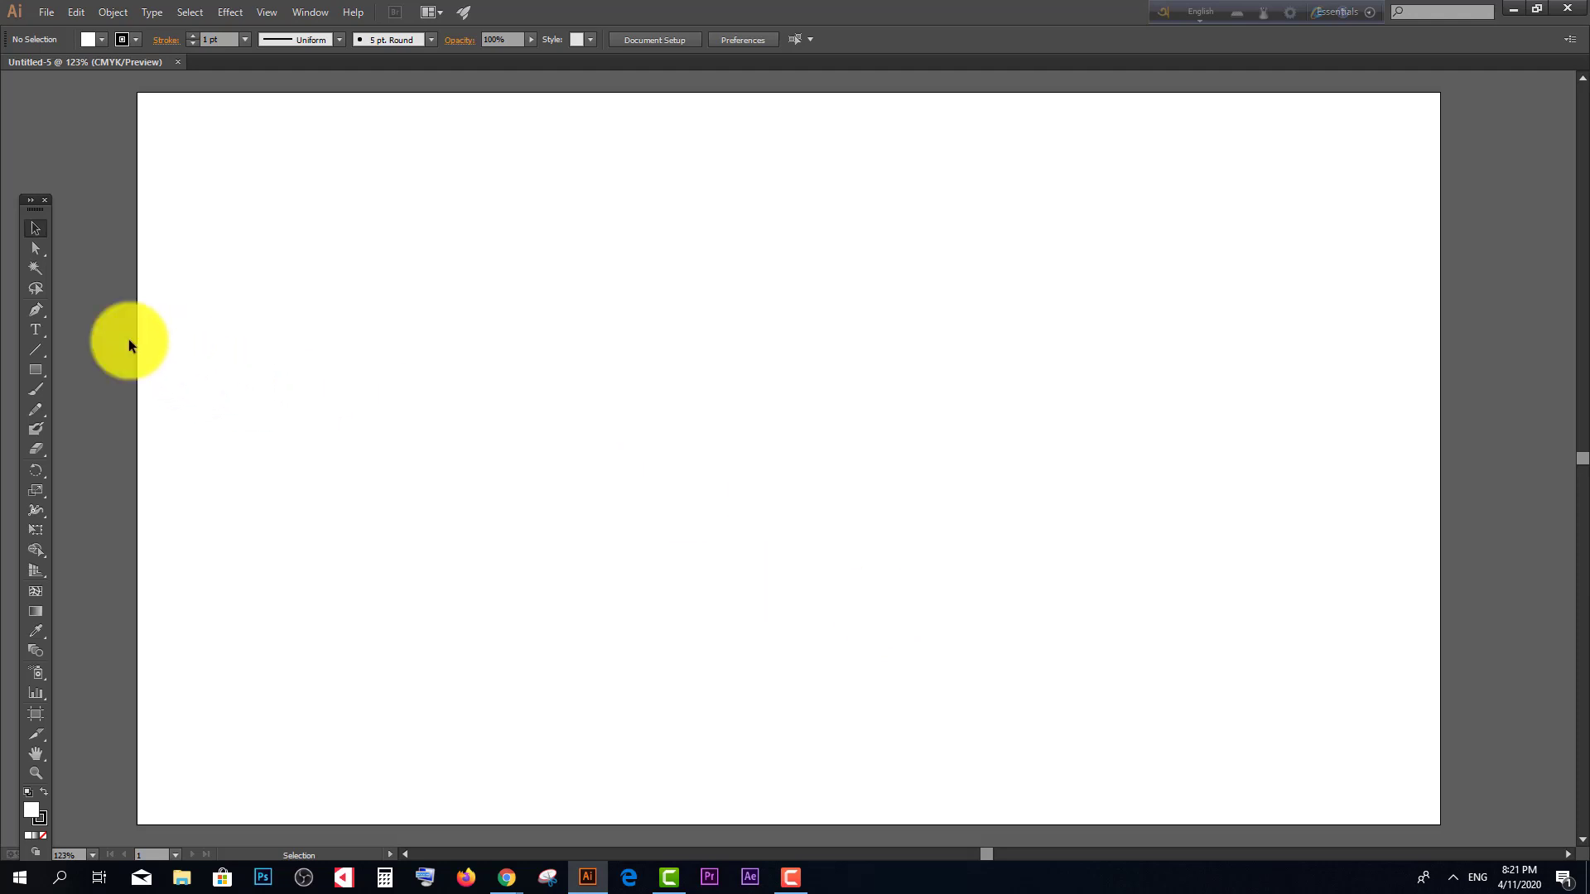
# Step: Draw a circle 100 pt wide and 100 pt high near the middle of the artboard with the Ellipse tool
pyautogui.click(31, 200)
pyautogui.moveTo(37, 202); pyautogui.dragTo(29, 142)
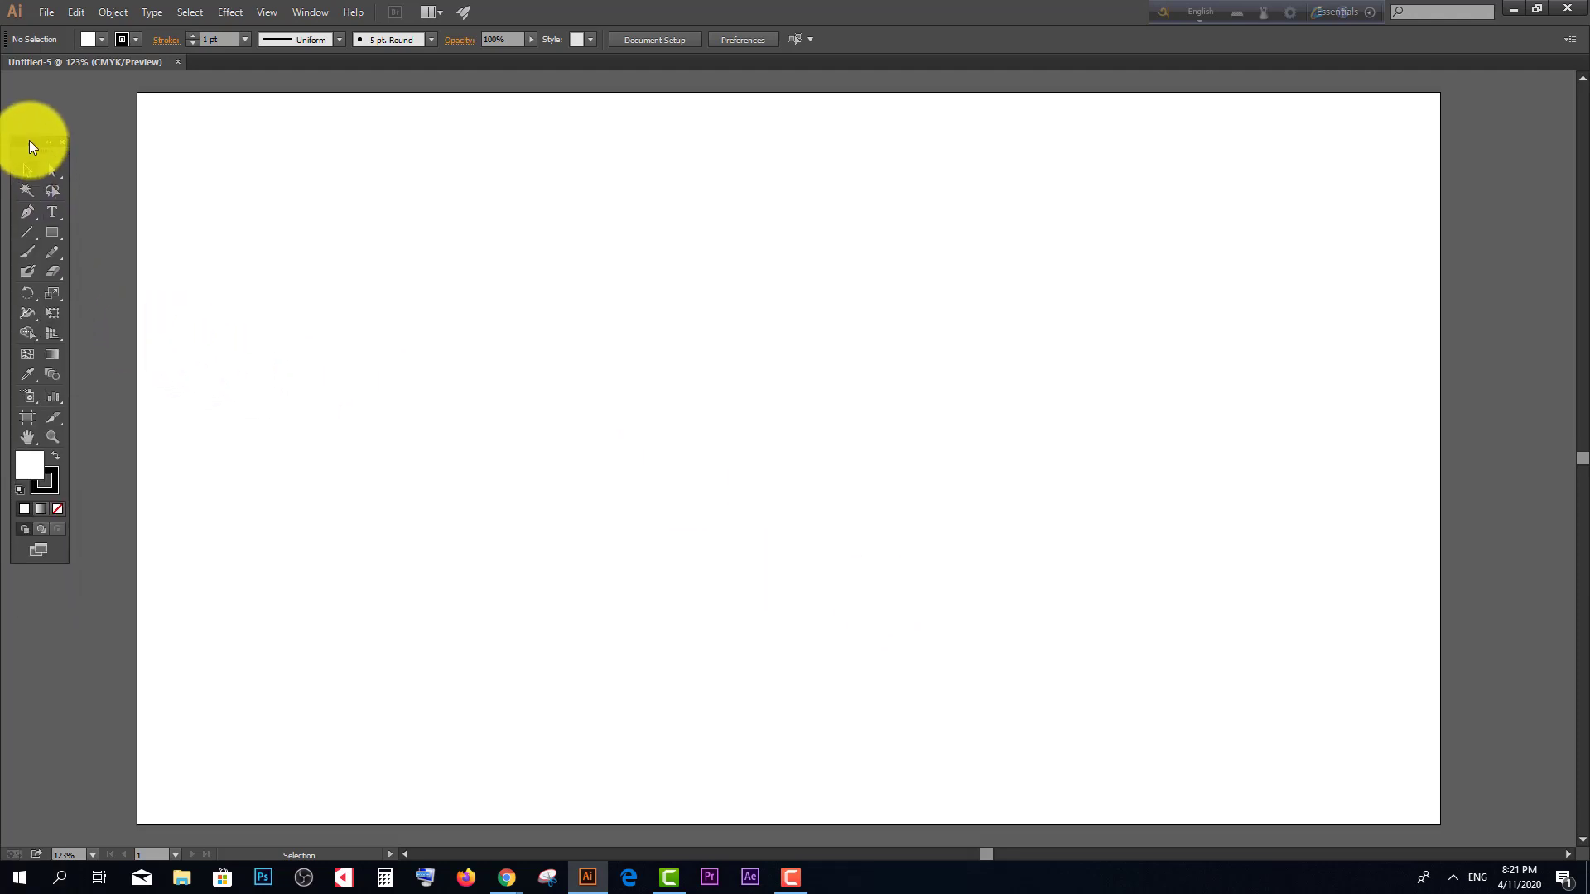
pyautogui.click(51, 231)
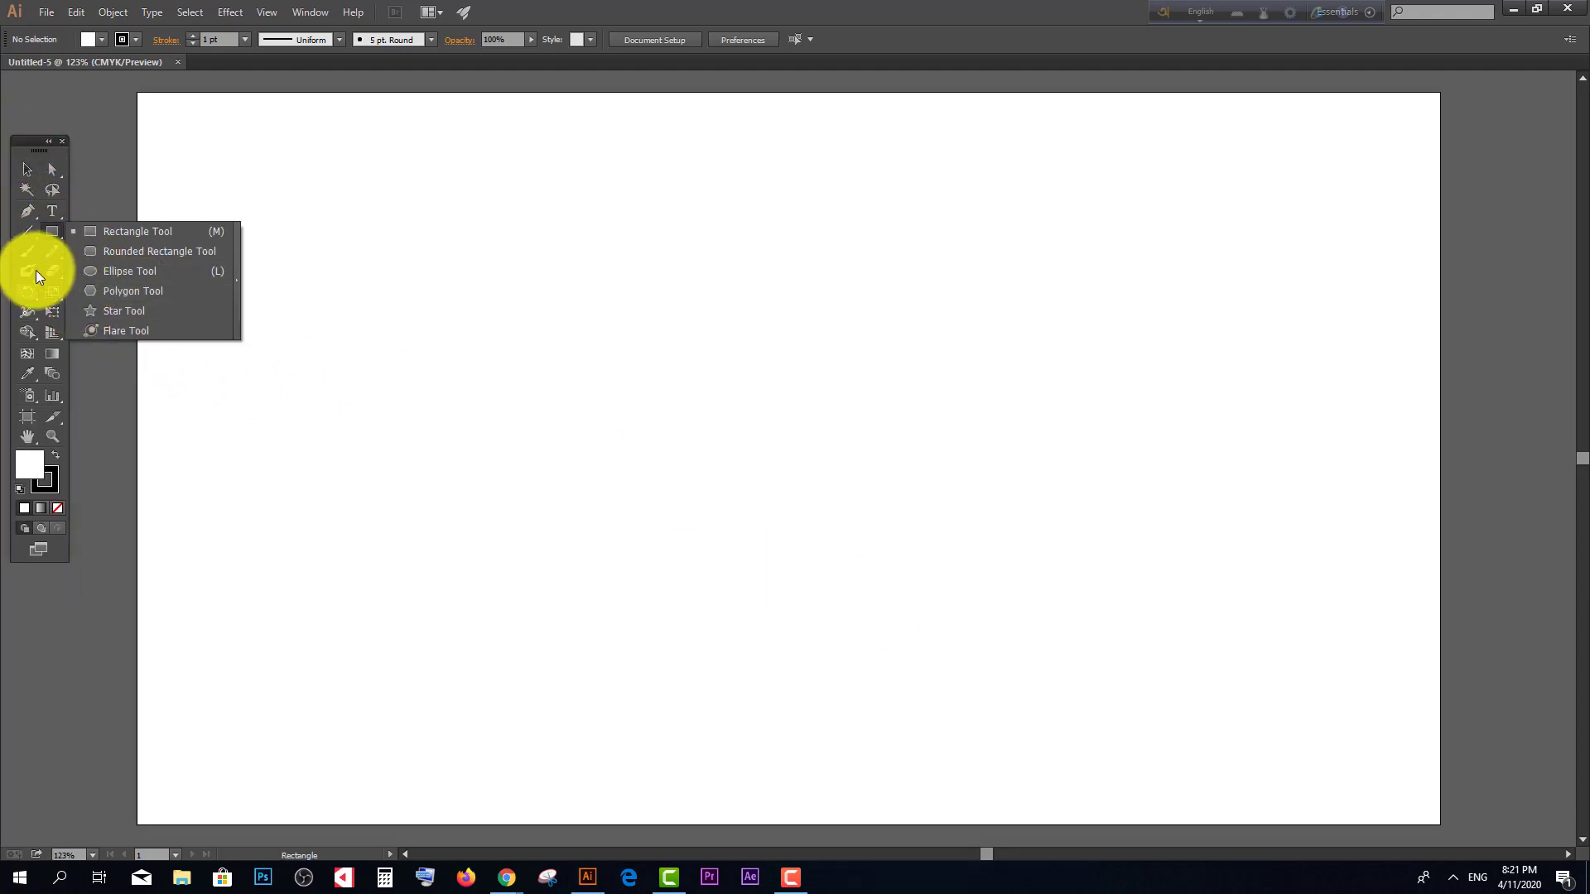
pyautogui.click(111, 272)
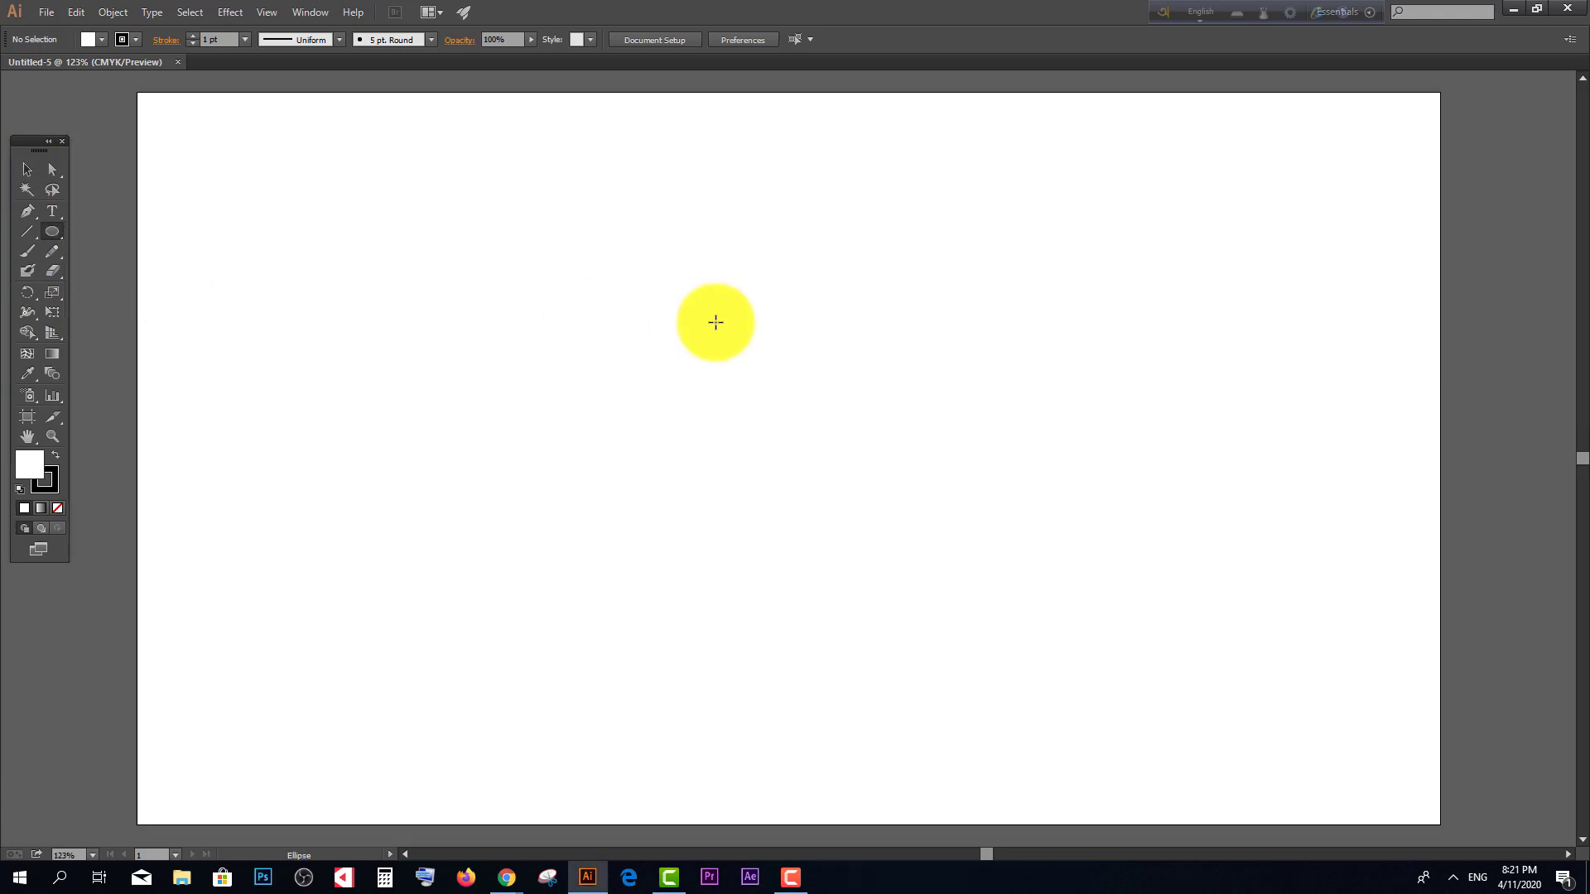
pyautogui.click(715, 322)
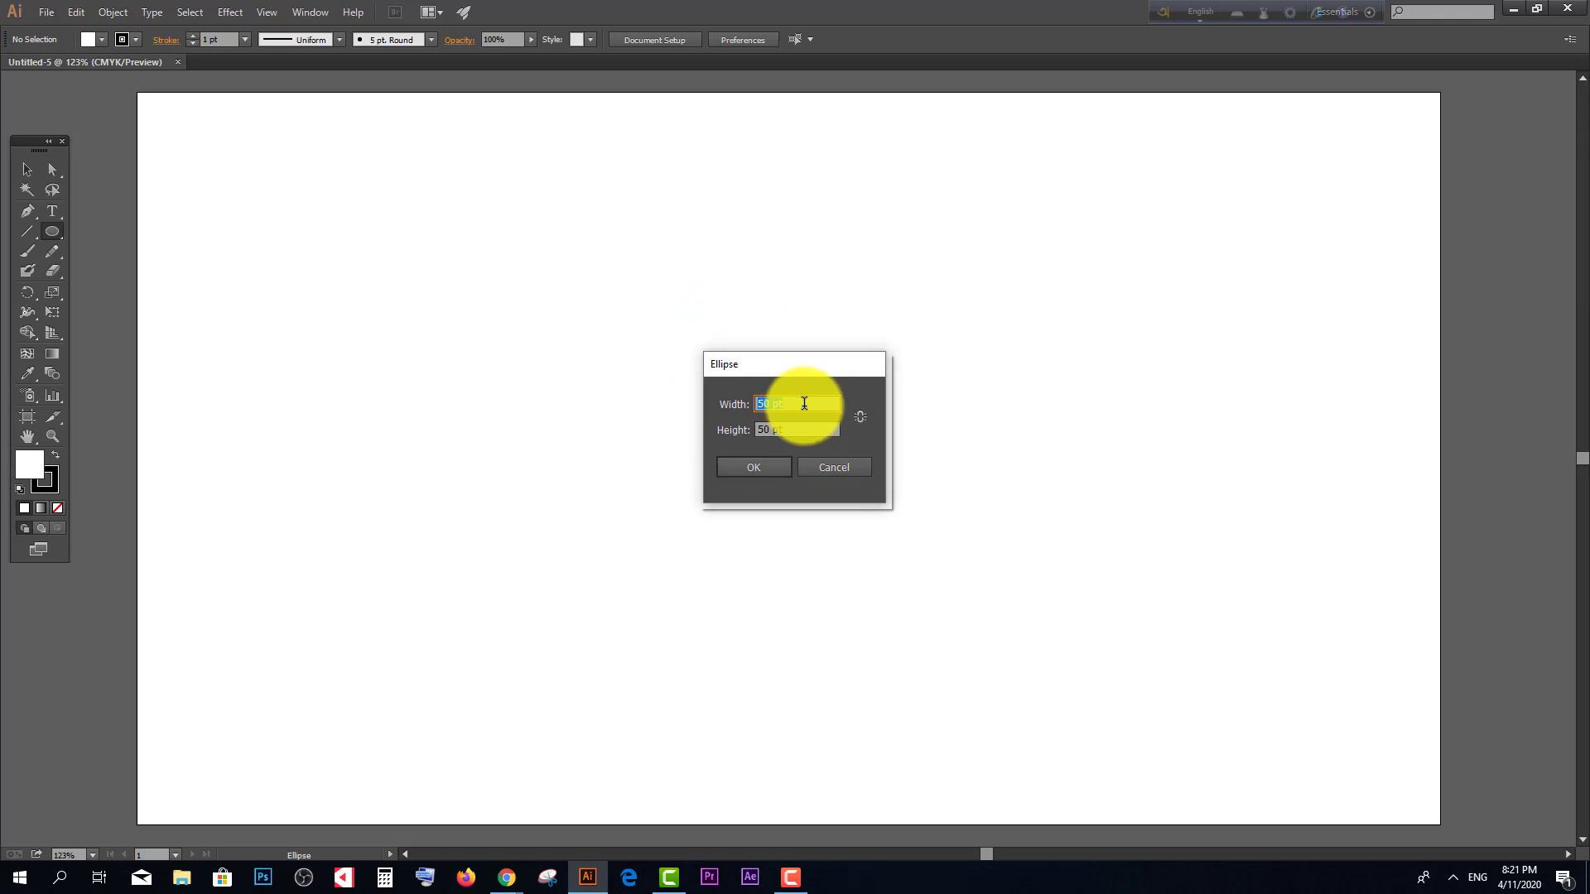
pyautogui.write('100')
pyautogui.press('Tab')
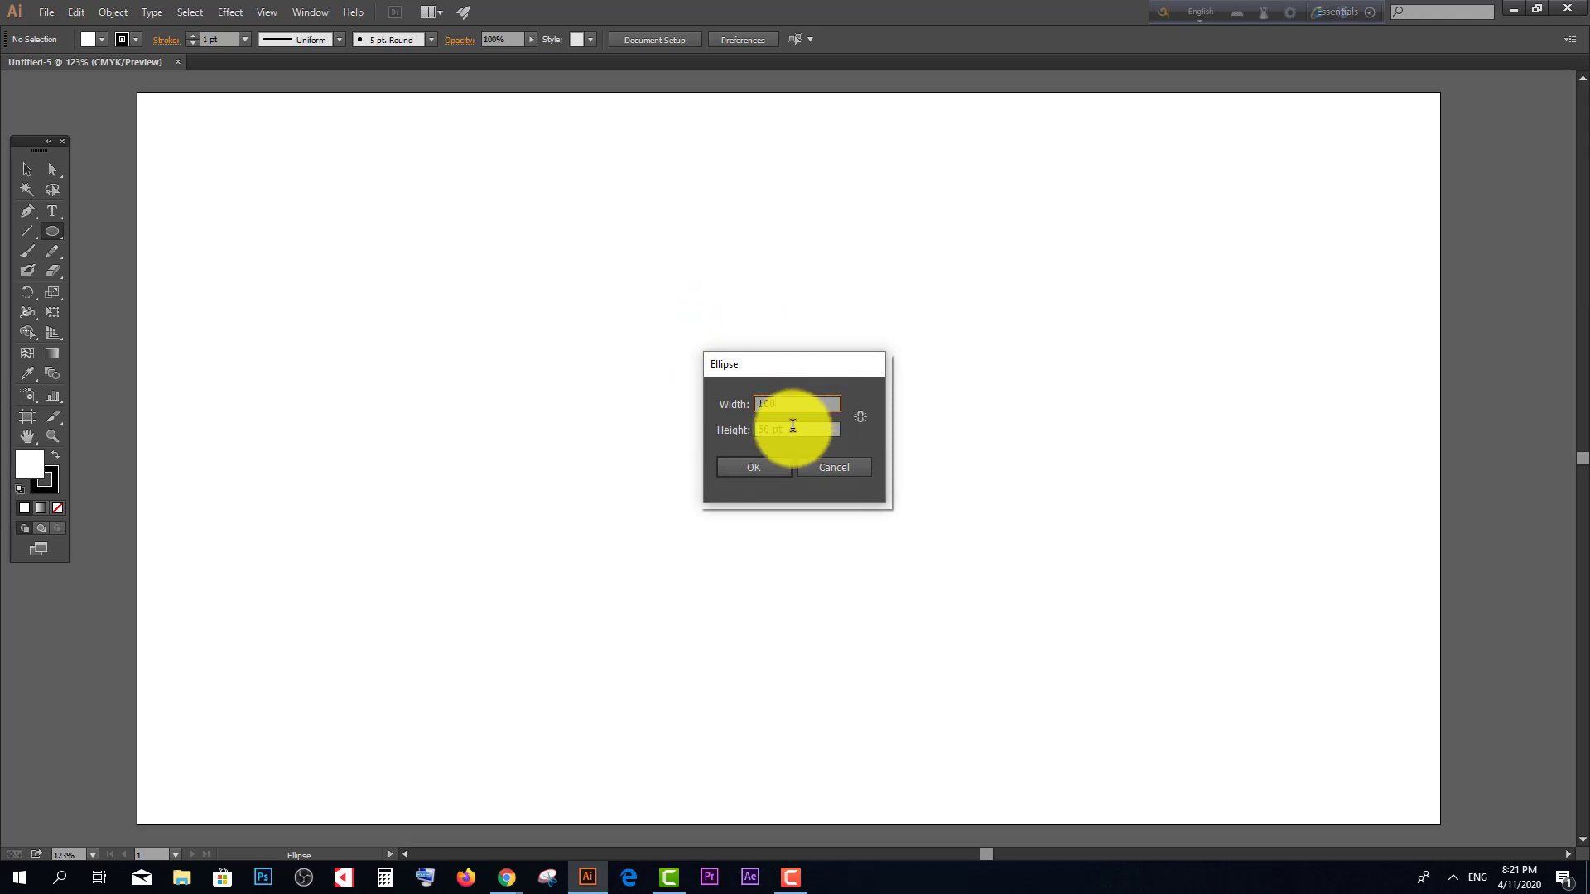
pyautogui.write('100')
pyautogui.click(750, 469)
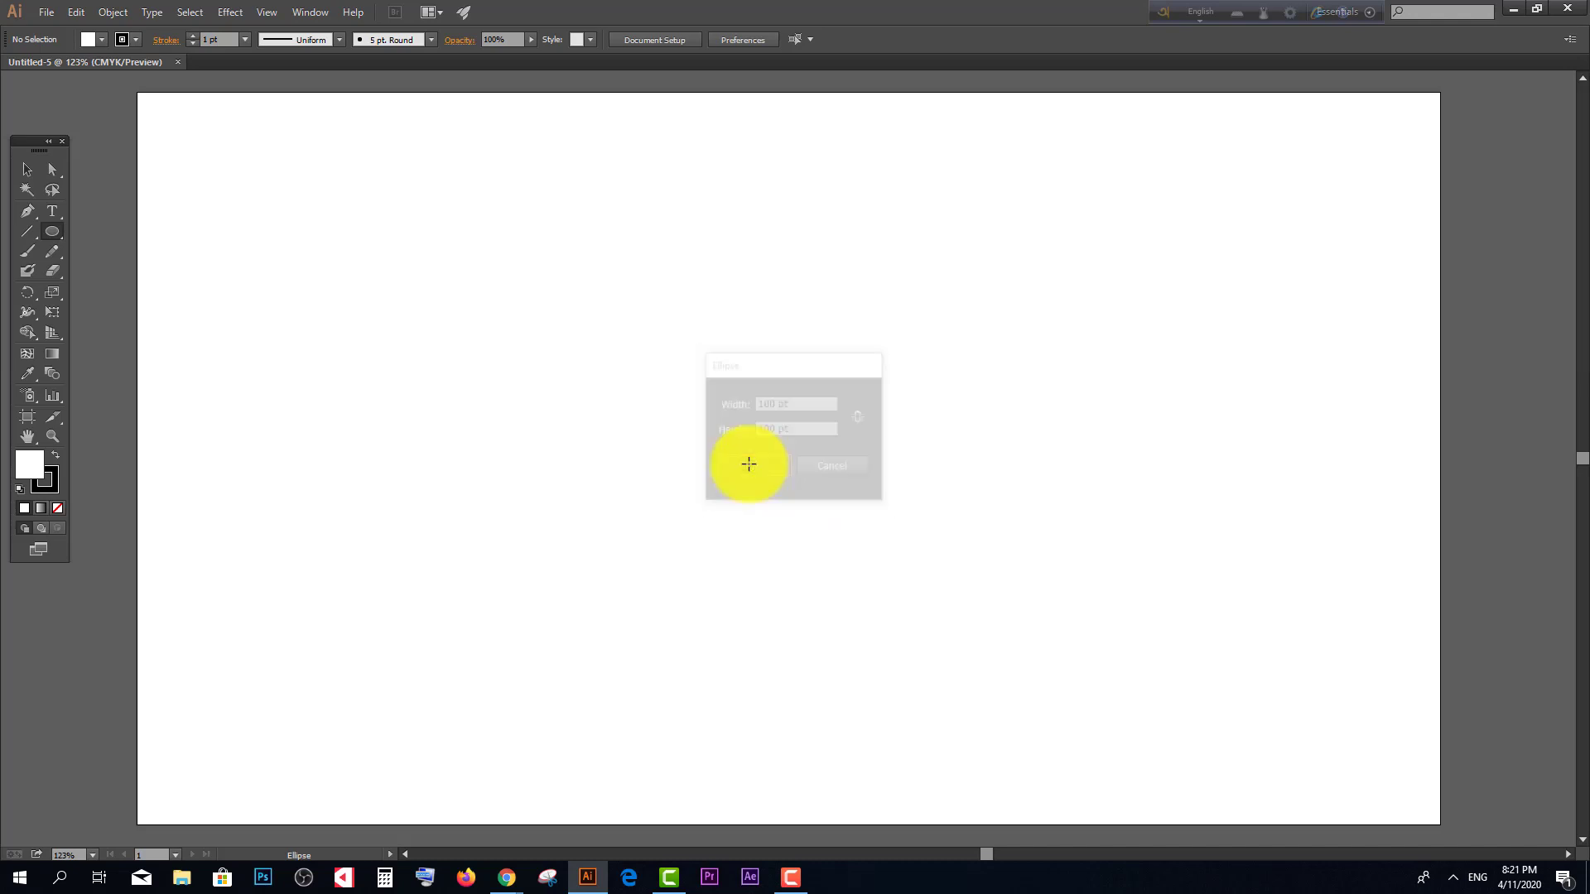
# Step: Set the circle's fill to none, keeping its black stroke, and deselect it
pyautogui.click(28, 169)
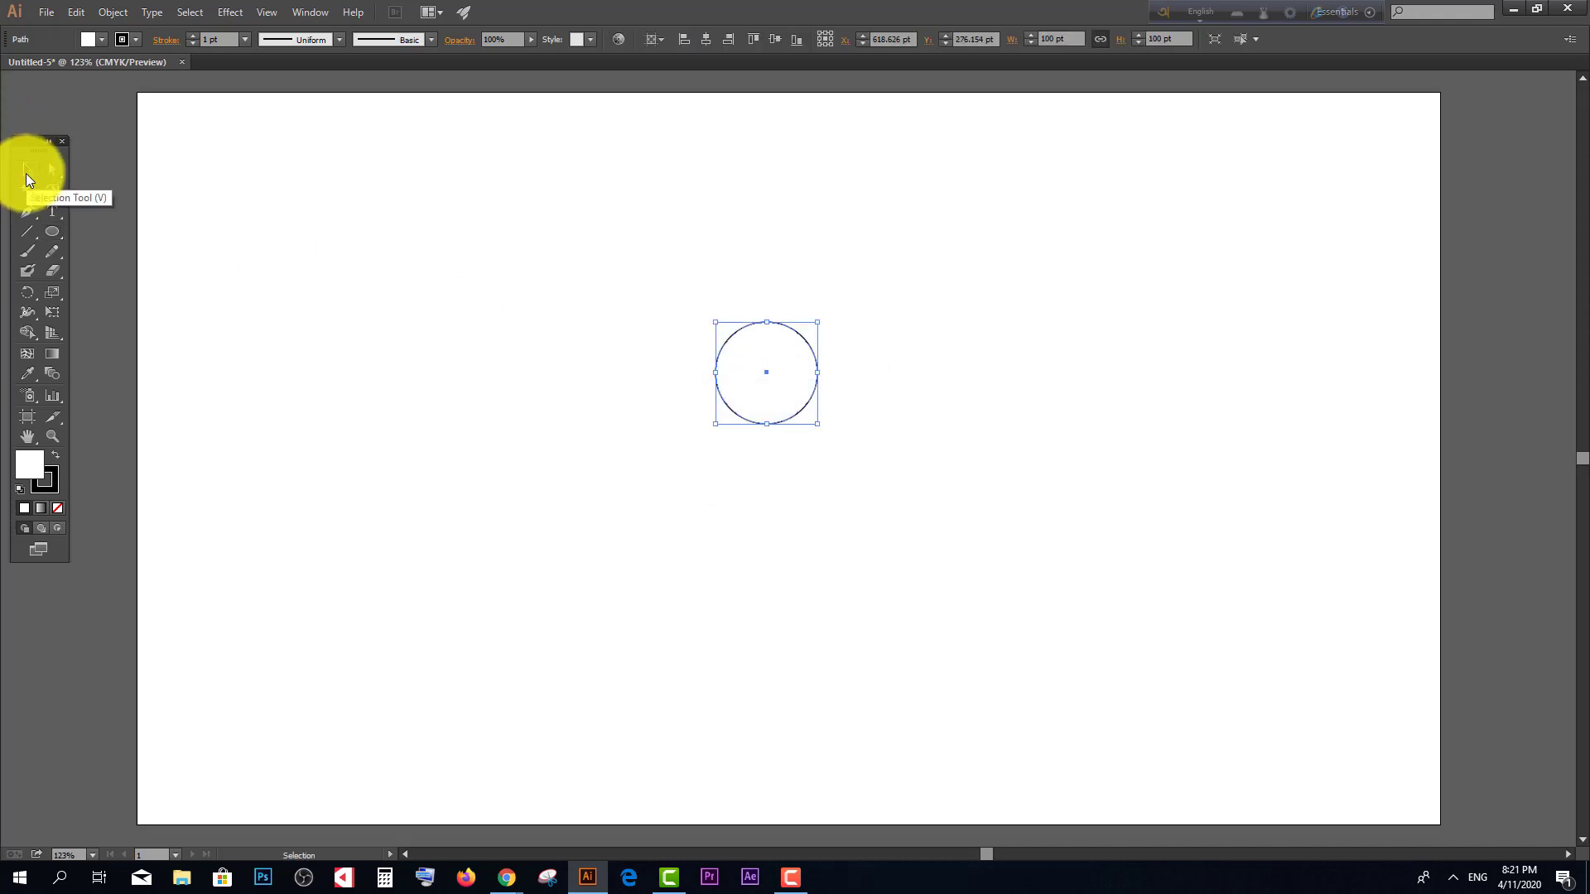
pyautogui.click(97, 43)
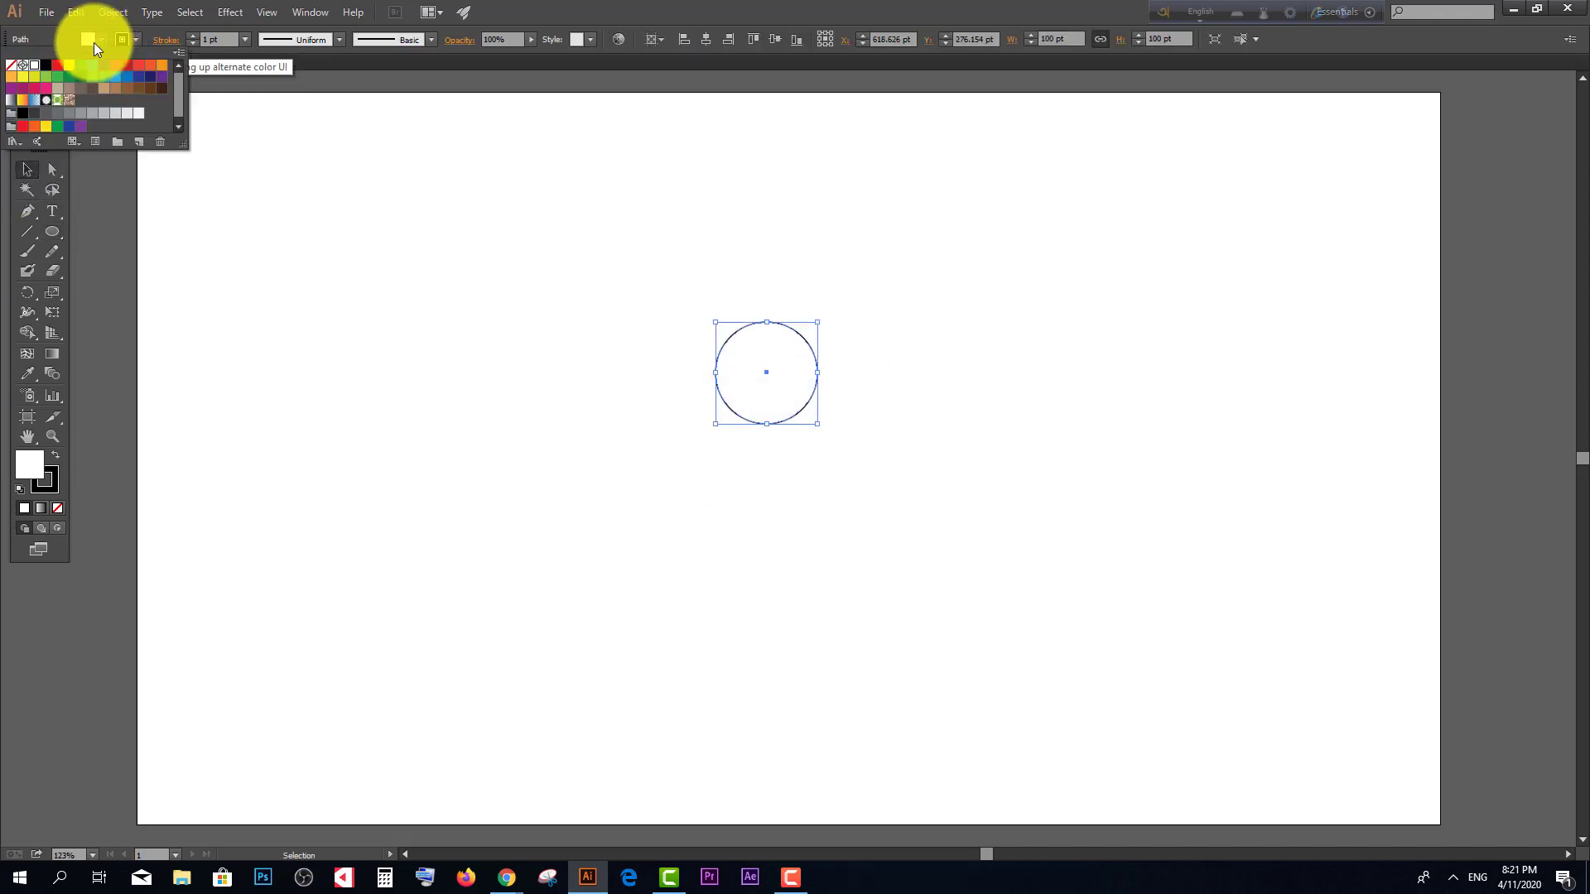
pyautogui.click(11, 71)
pyautogui.click(121, 39)
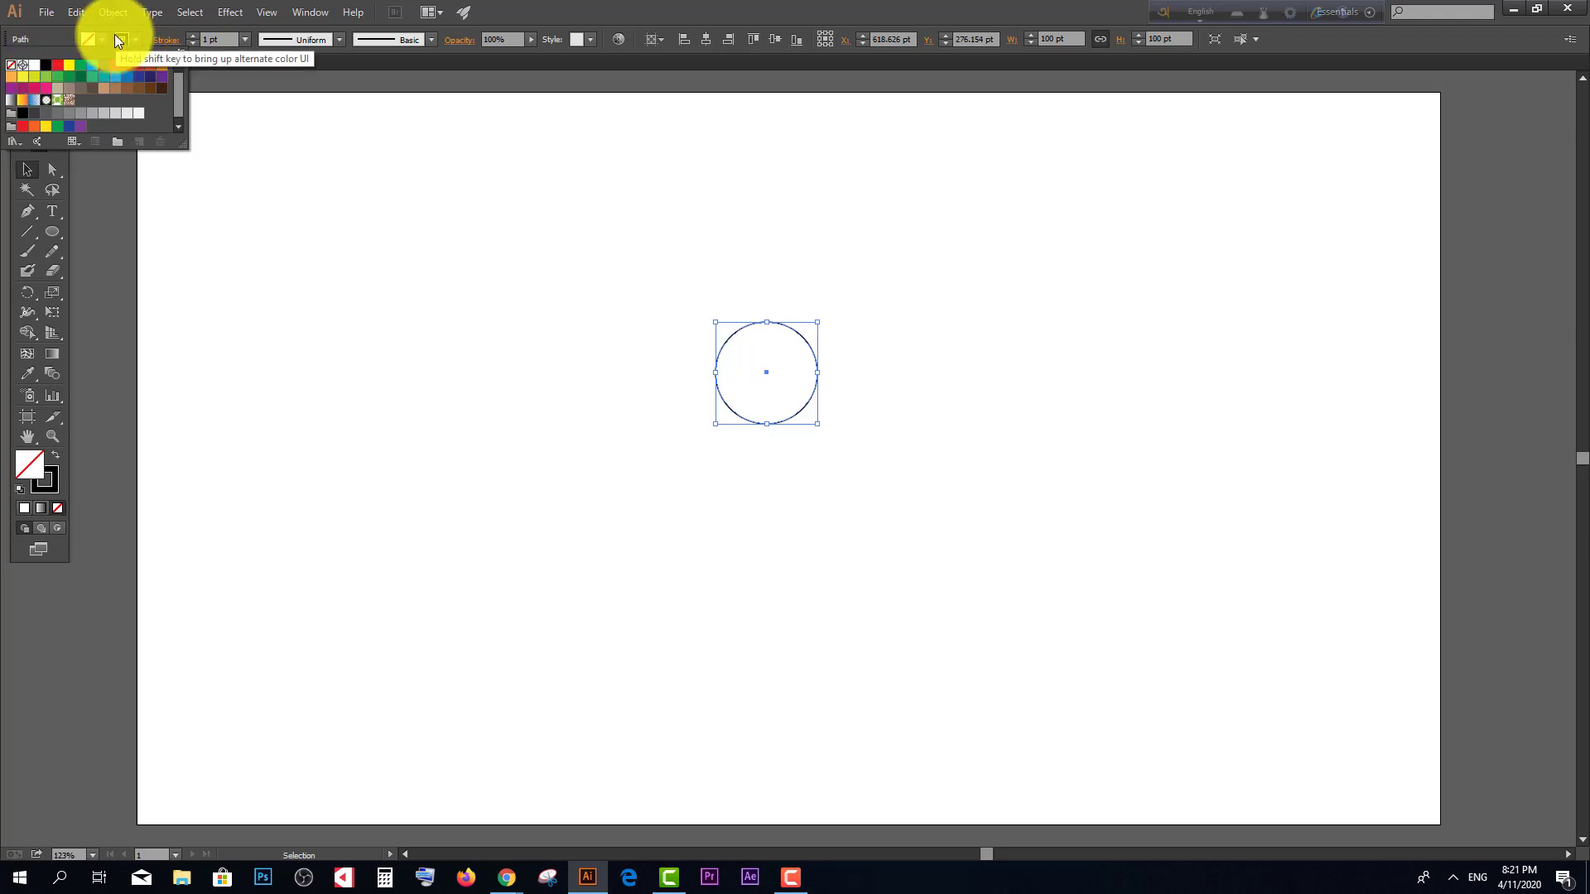
pyautogui.click(381, 235)
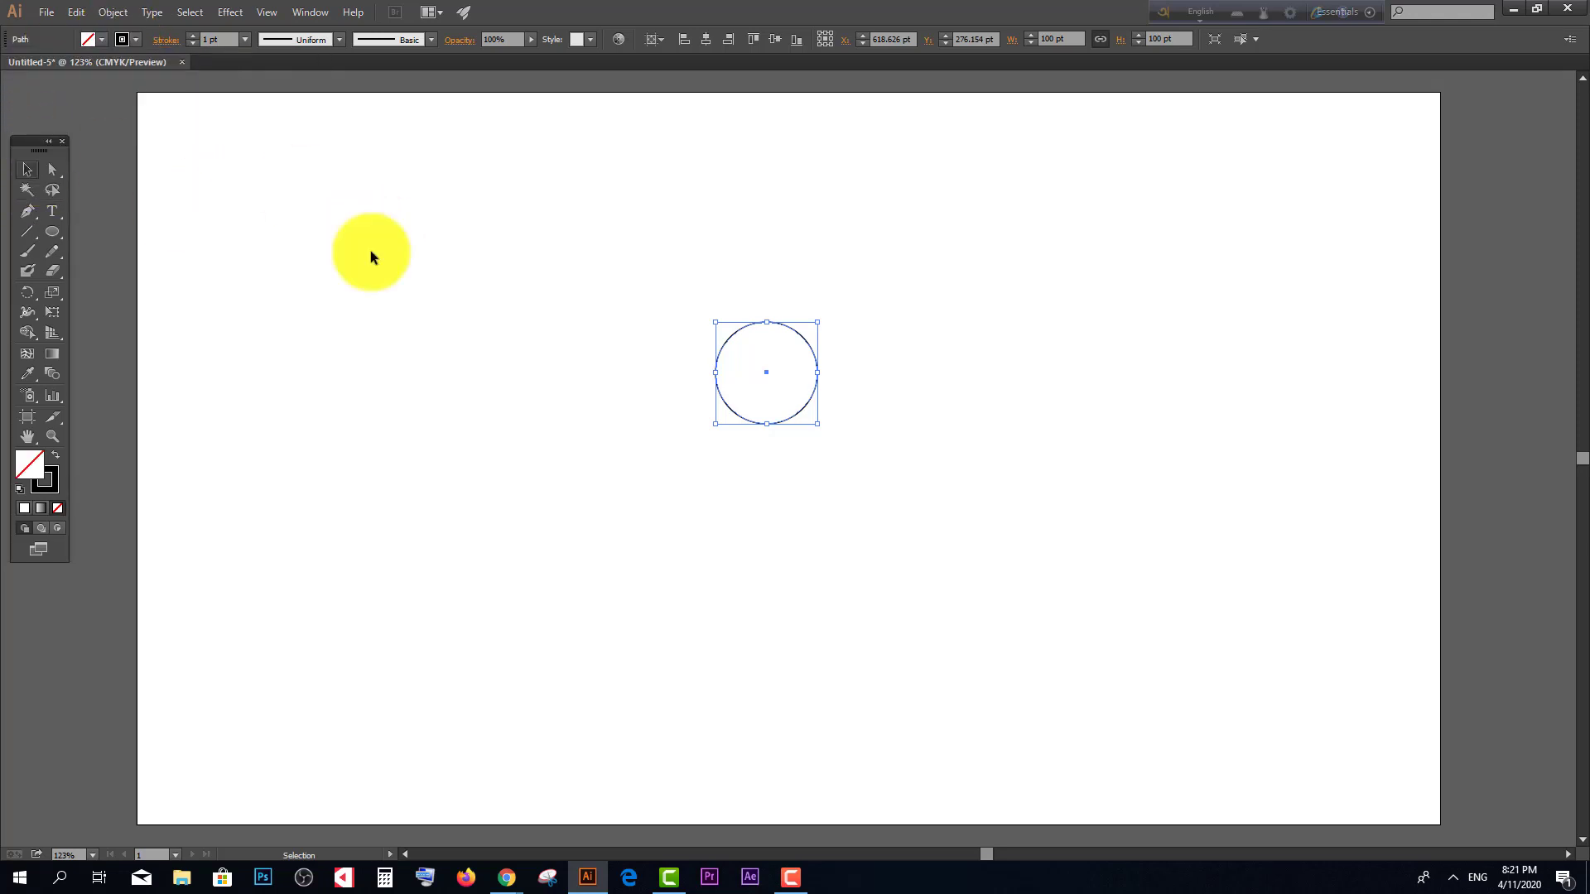
pyautogui.click(782, 425)
pyautogui.click(782, 425)
pyautogui.click(116, 256)
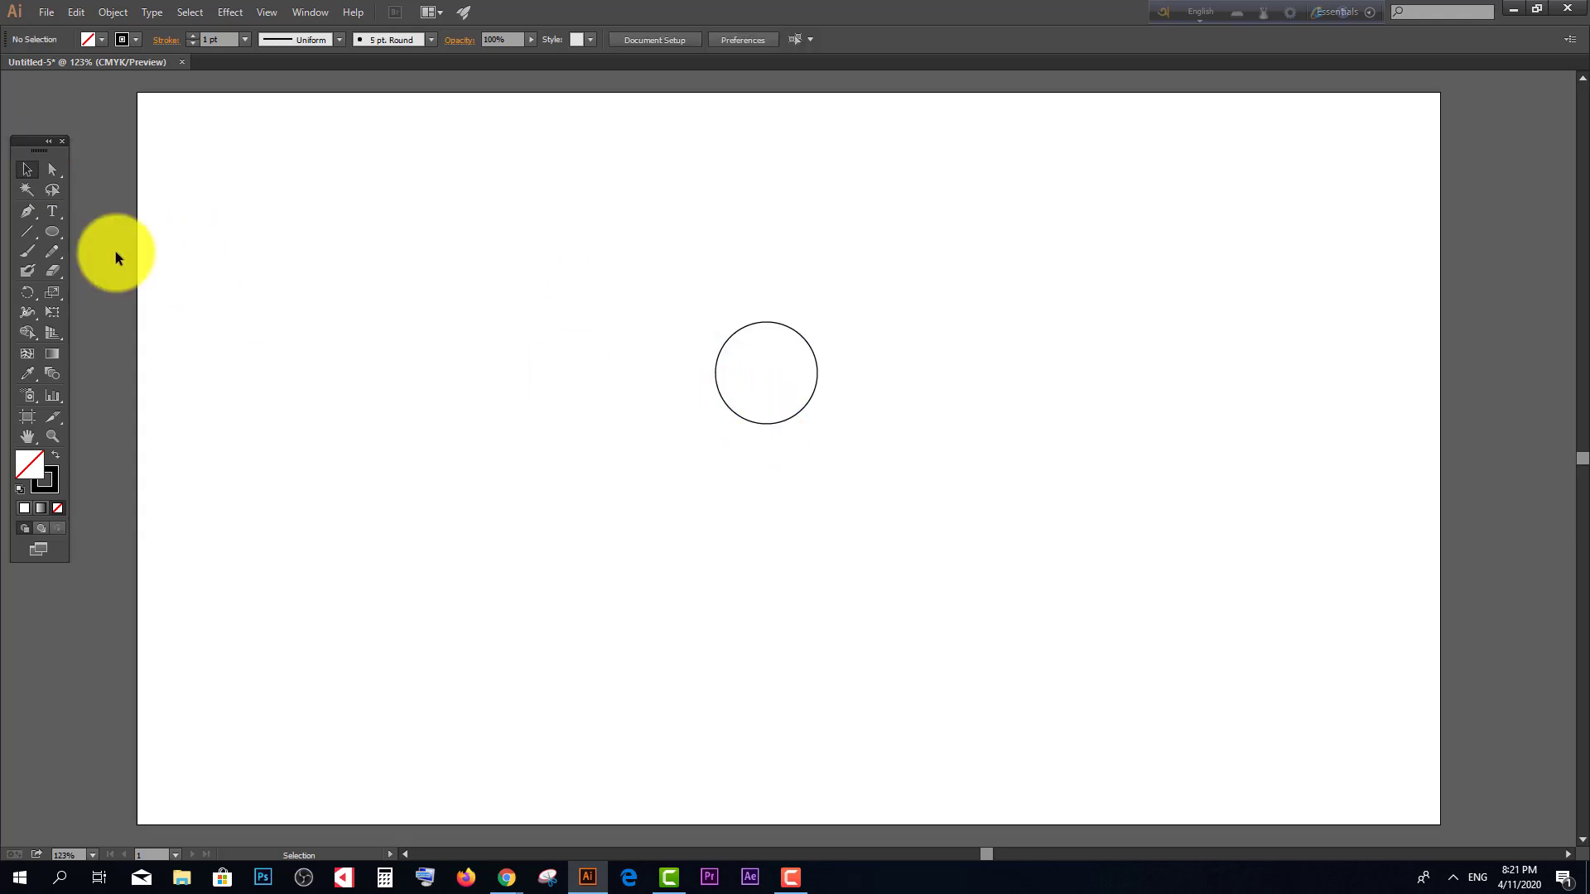
# Step: Draw a second circle 200 pt wide and 200 pt high beside the small one
pyautogui.click(52, 233)
pyautogui.click(546, 277)
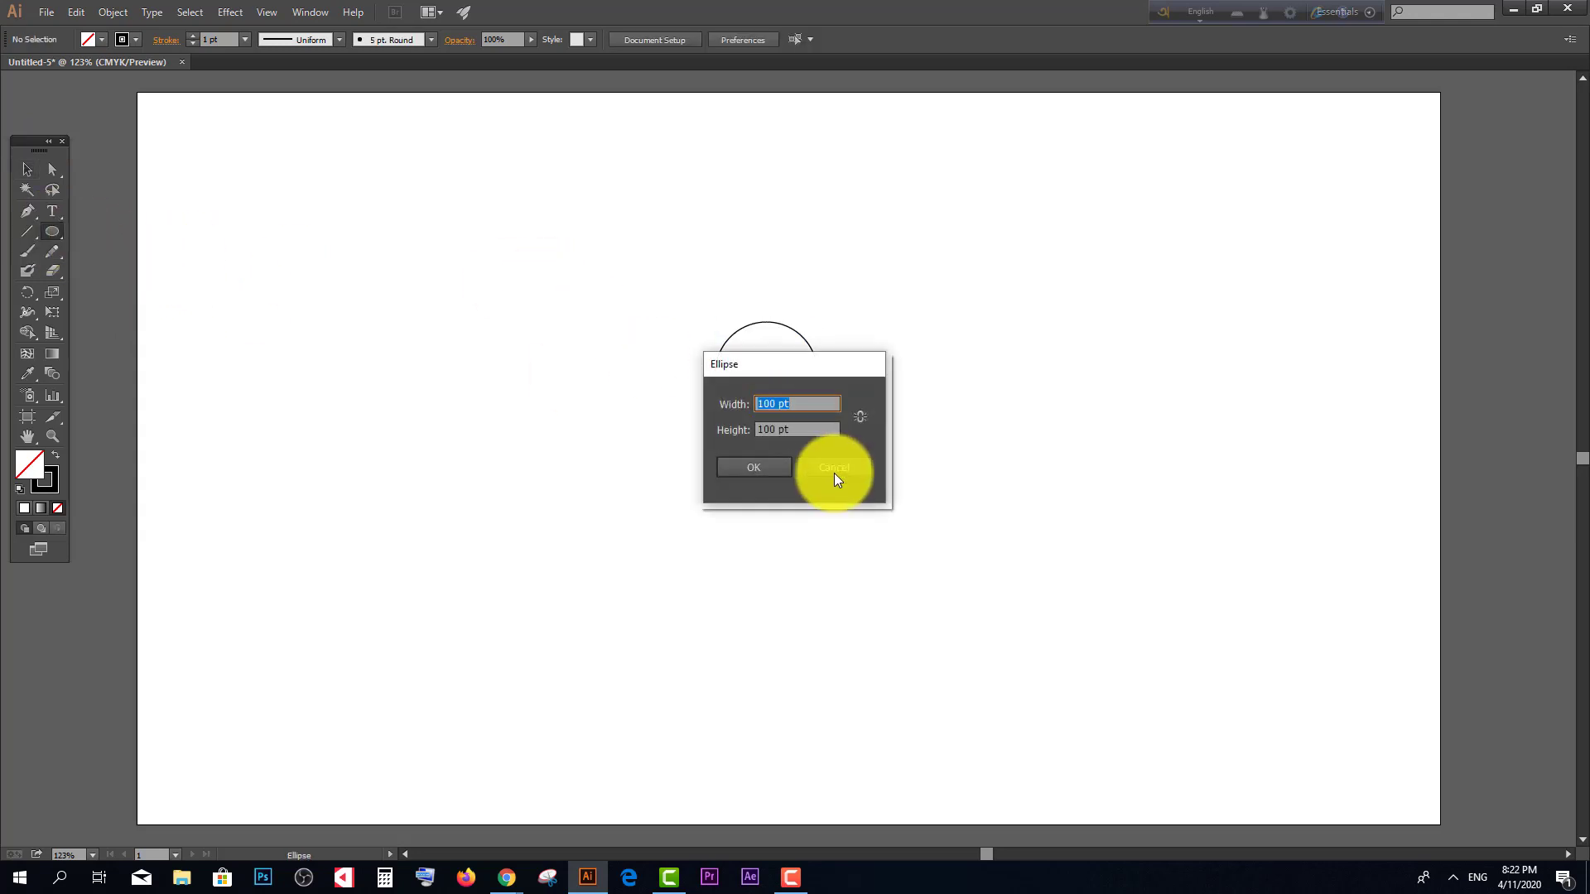
pyautogui.write('200')
pyautogui.press('Tab')
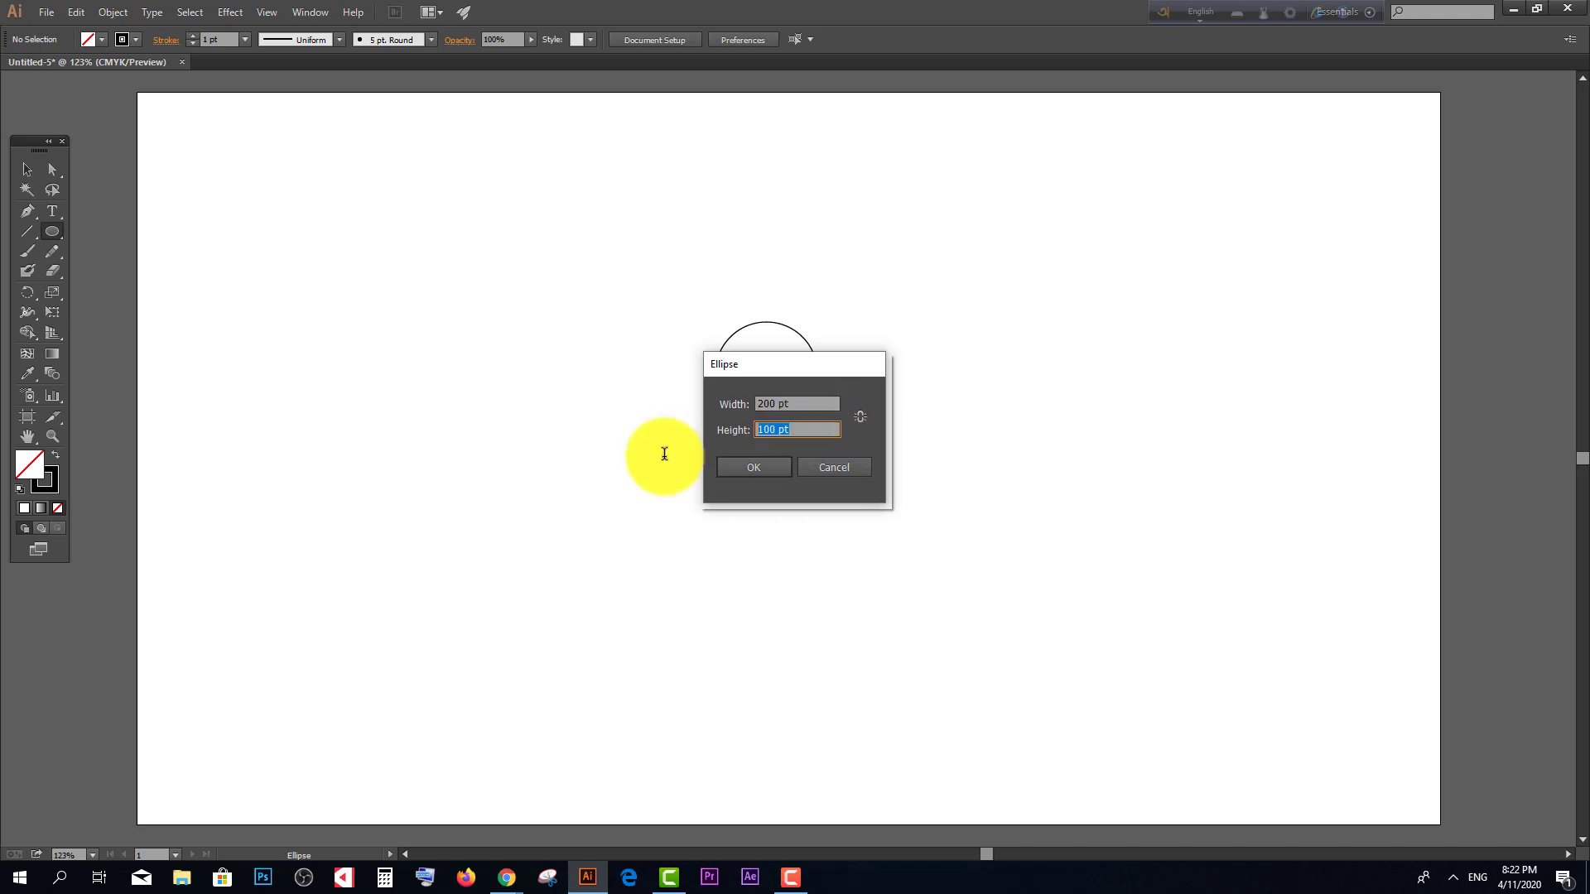
pyautogui.write('200')
pyautogui.click(738, 469)
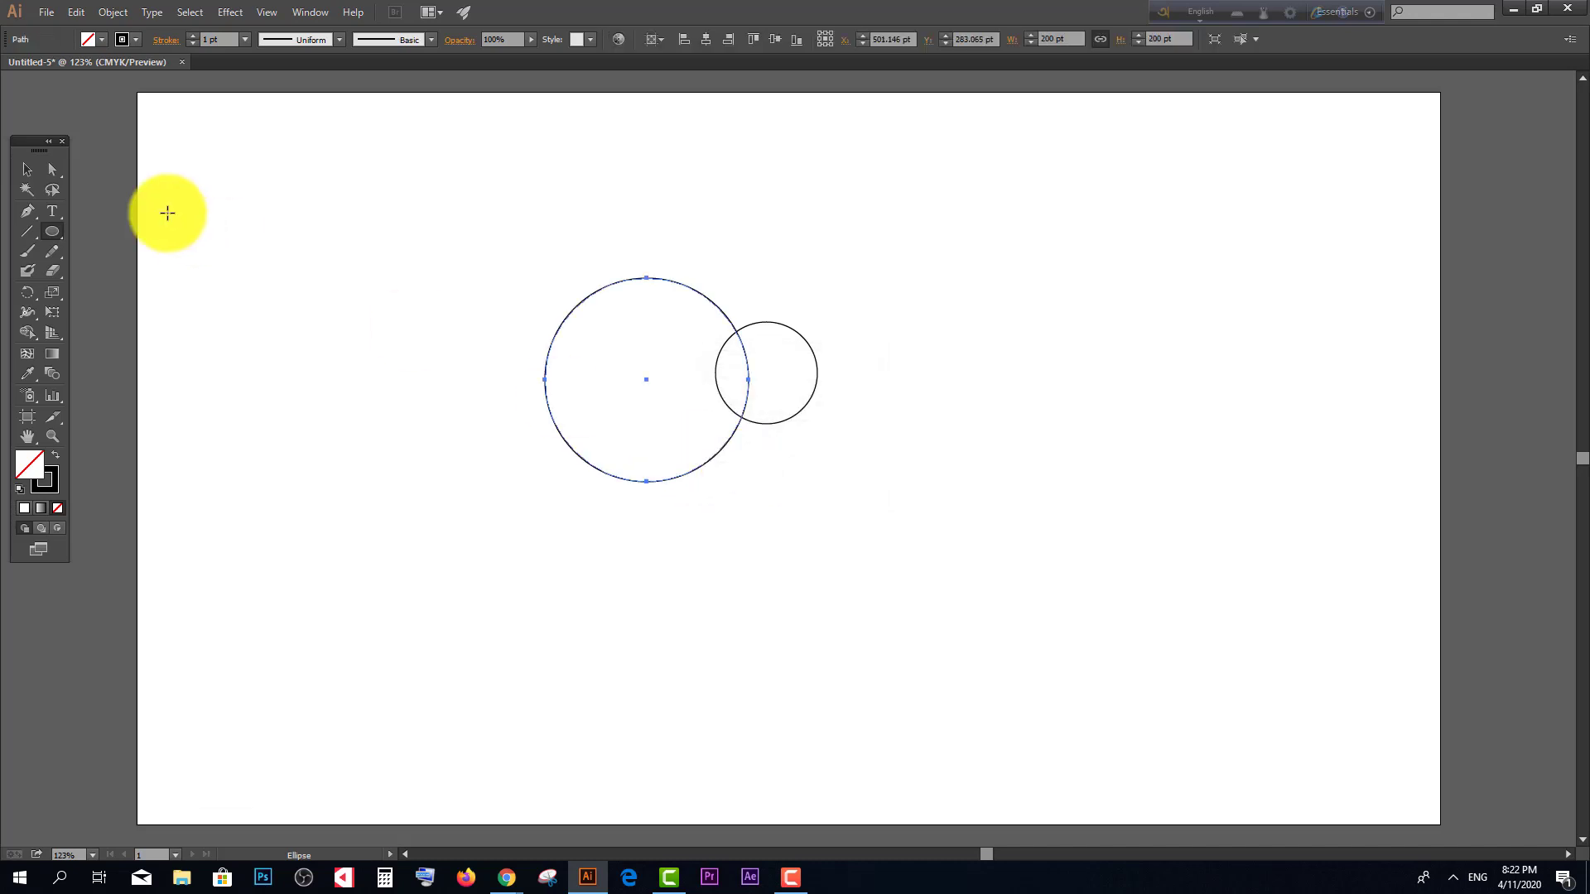
# Step: Align both circles to the horizontal and vertical centre of the artboard so they are concentric
pyautogui.click(27, 169)
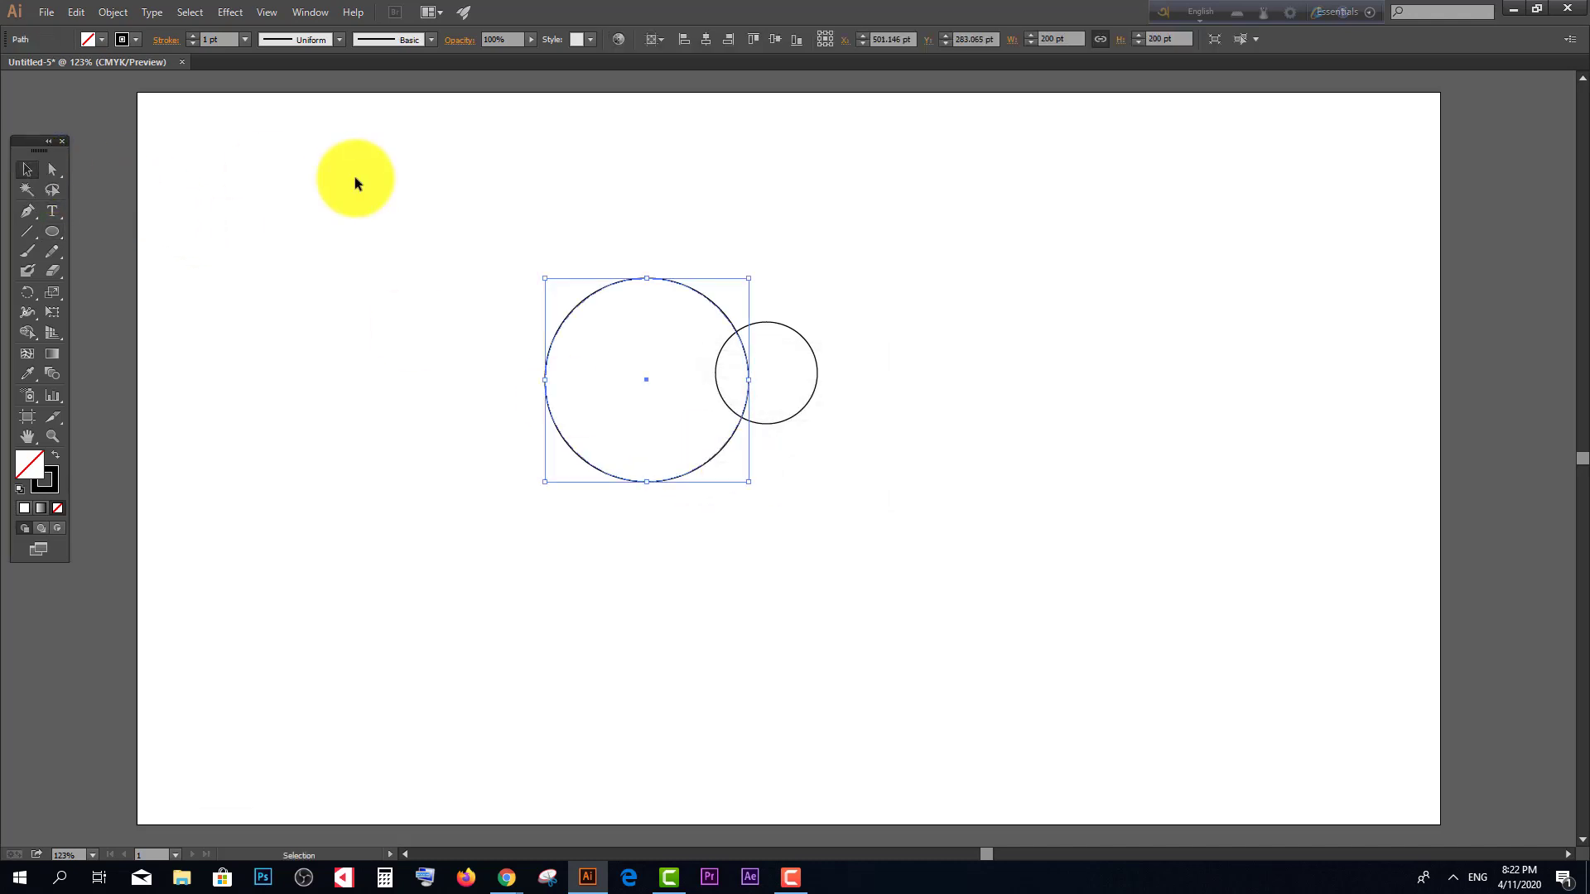
pyautogui.click(440, 208)
pyautogui.moveTo(412, 203); pyautogui.dragTo(926, 532)
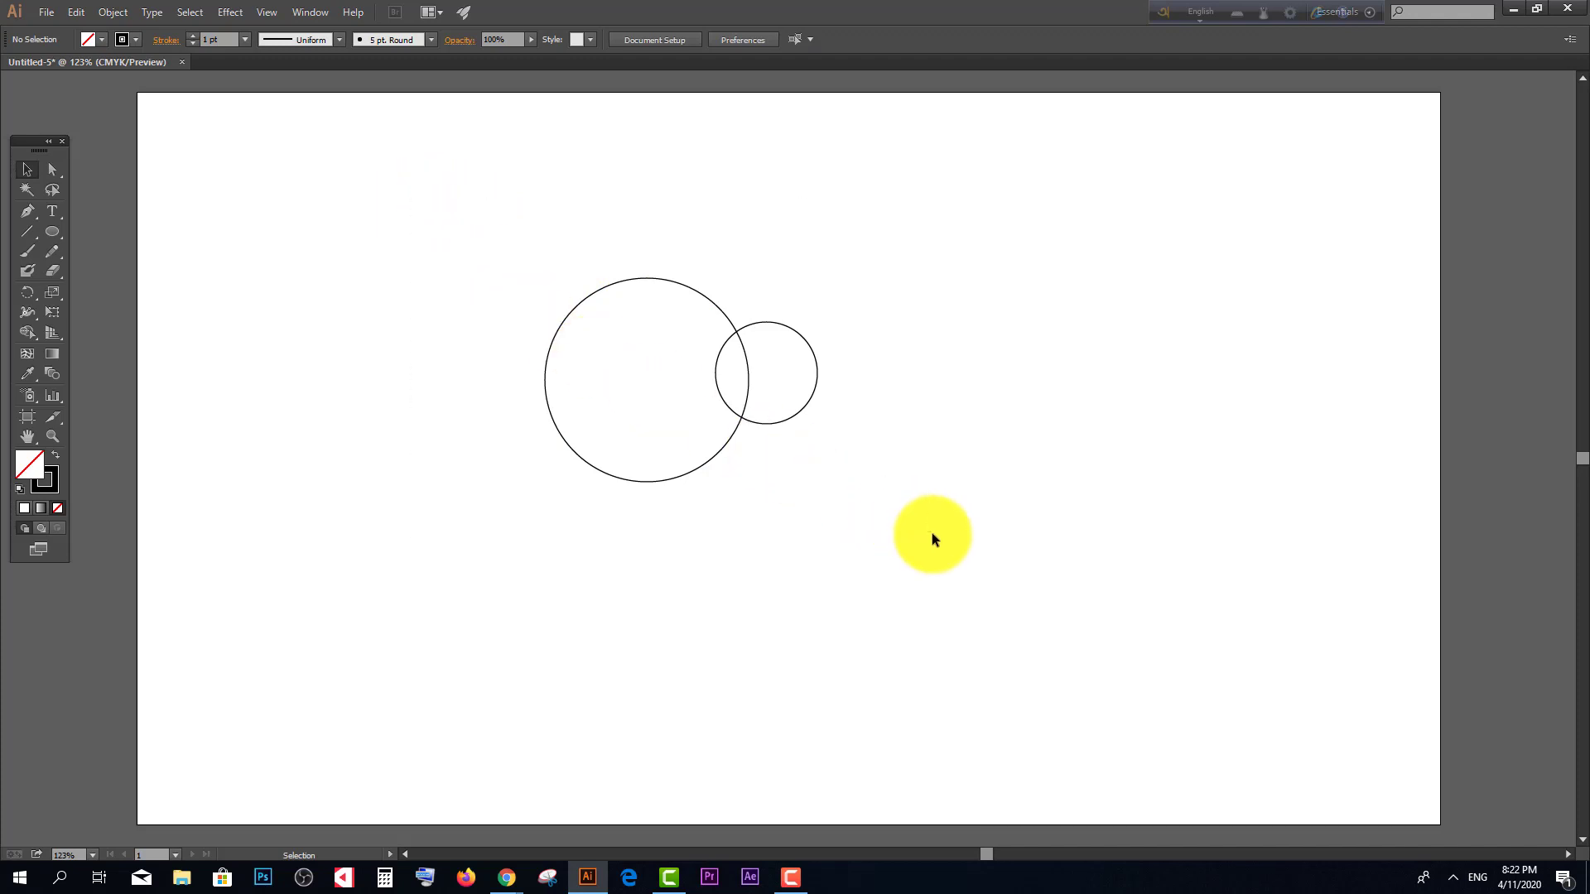
pyautogui.moveTo(457, 239); pyautogui.dragTo(1038, 563)
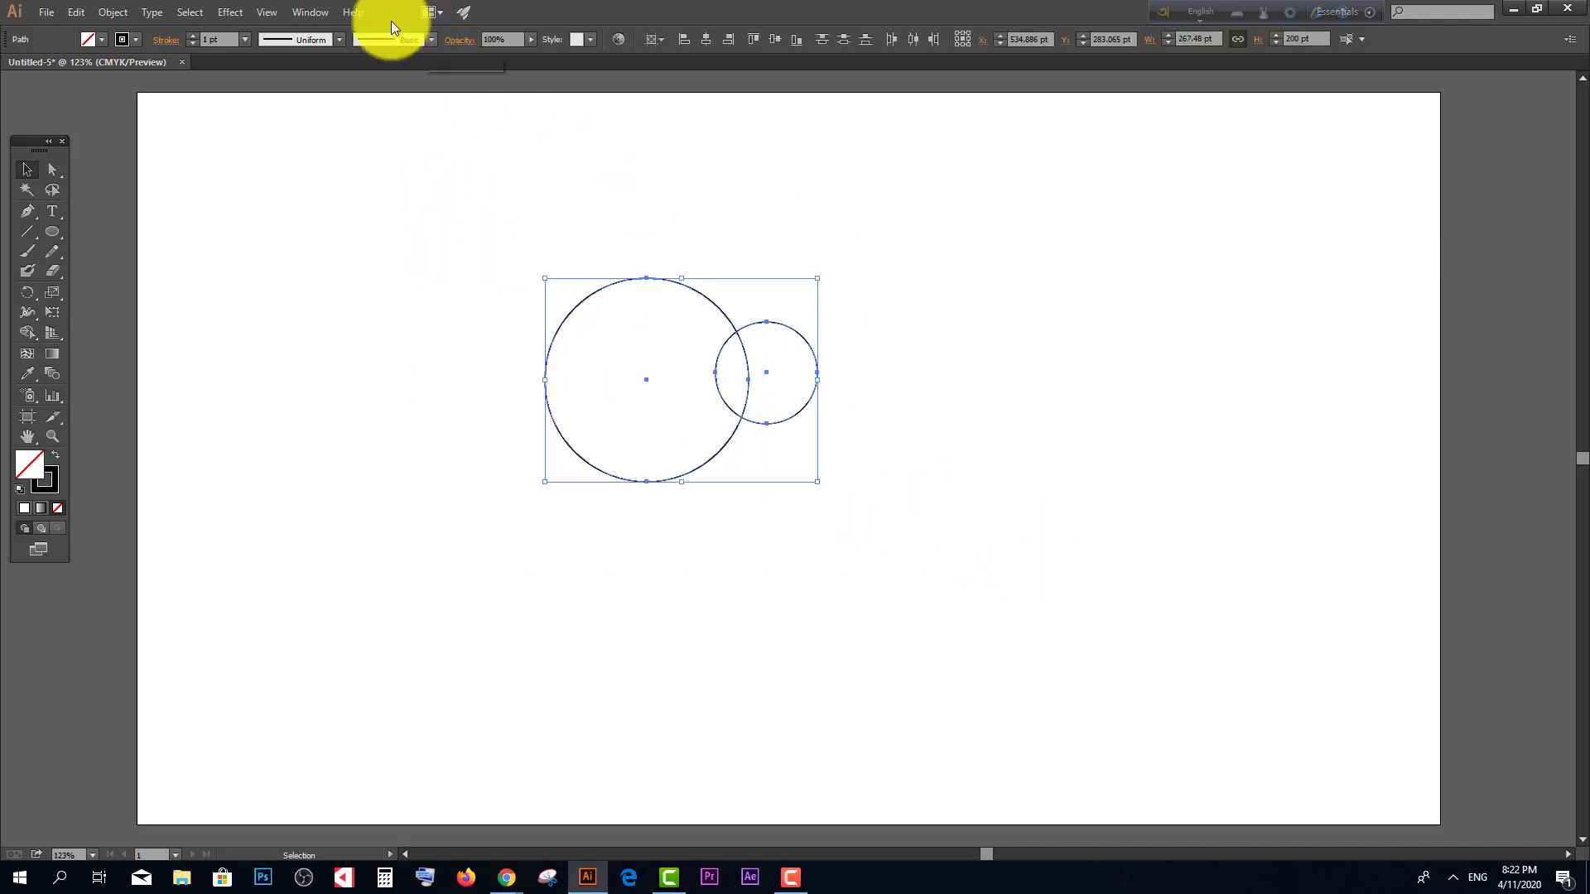
pyautogui.click(306, 13)
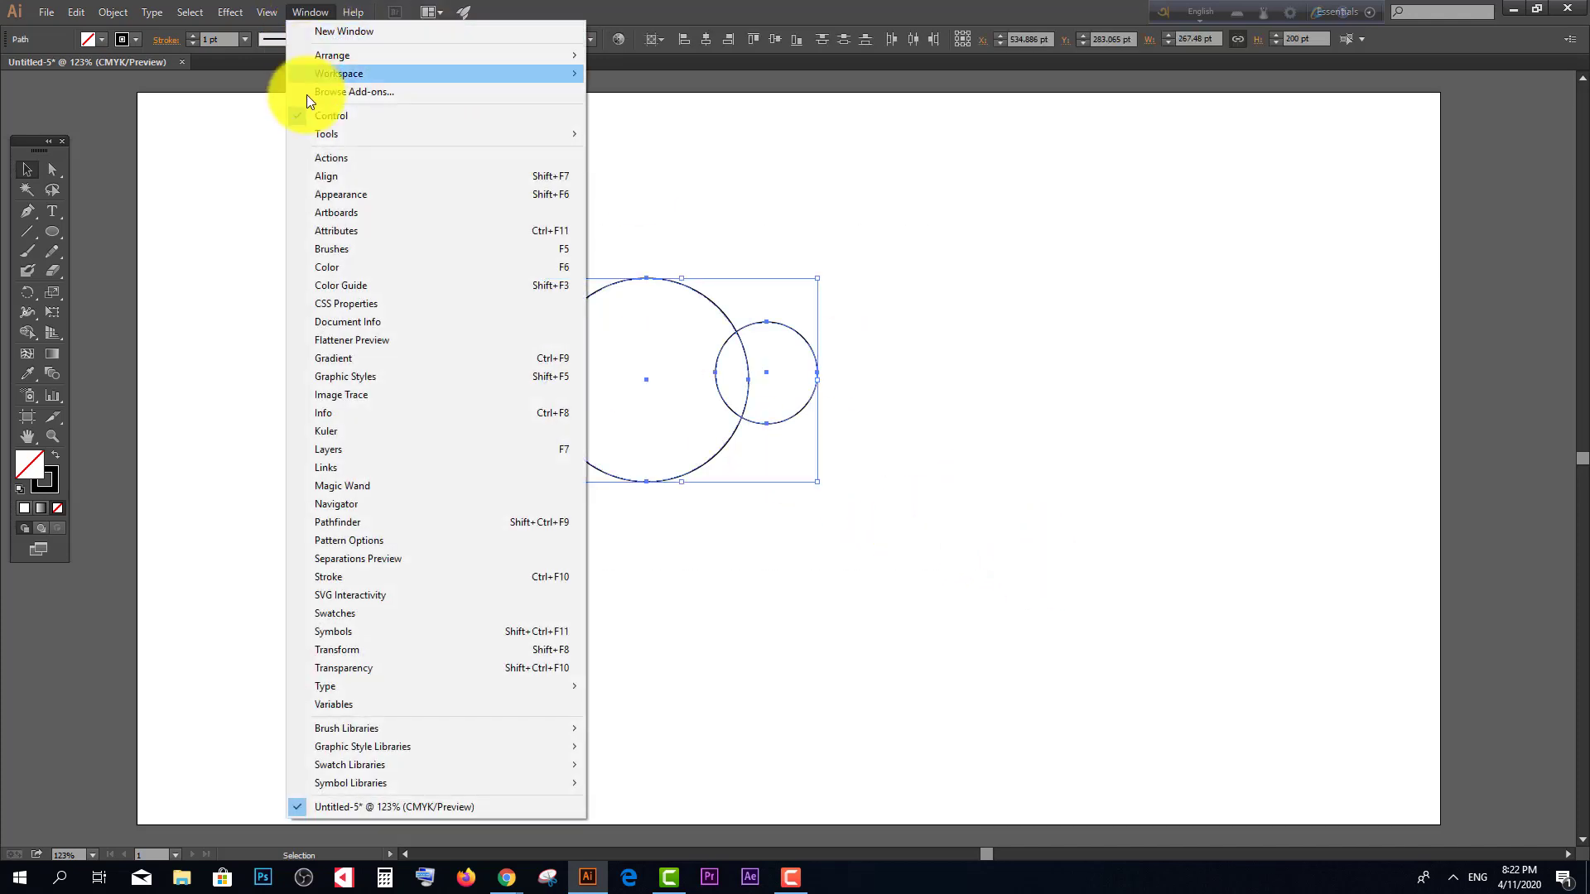
pyautogui.click(334, 176)
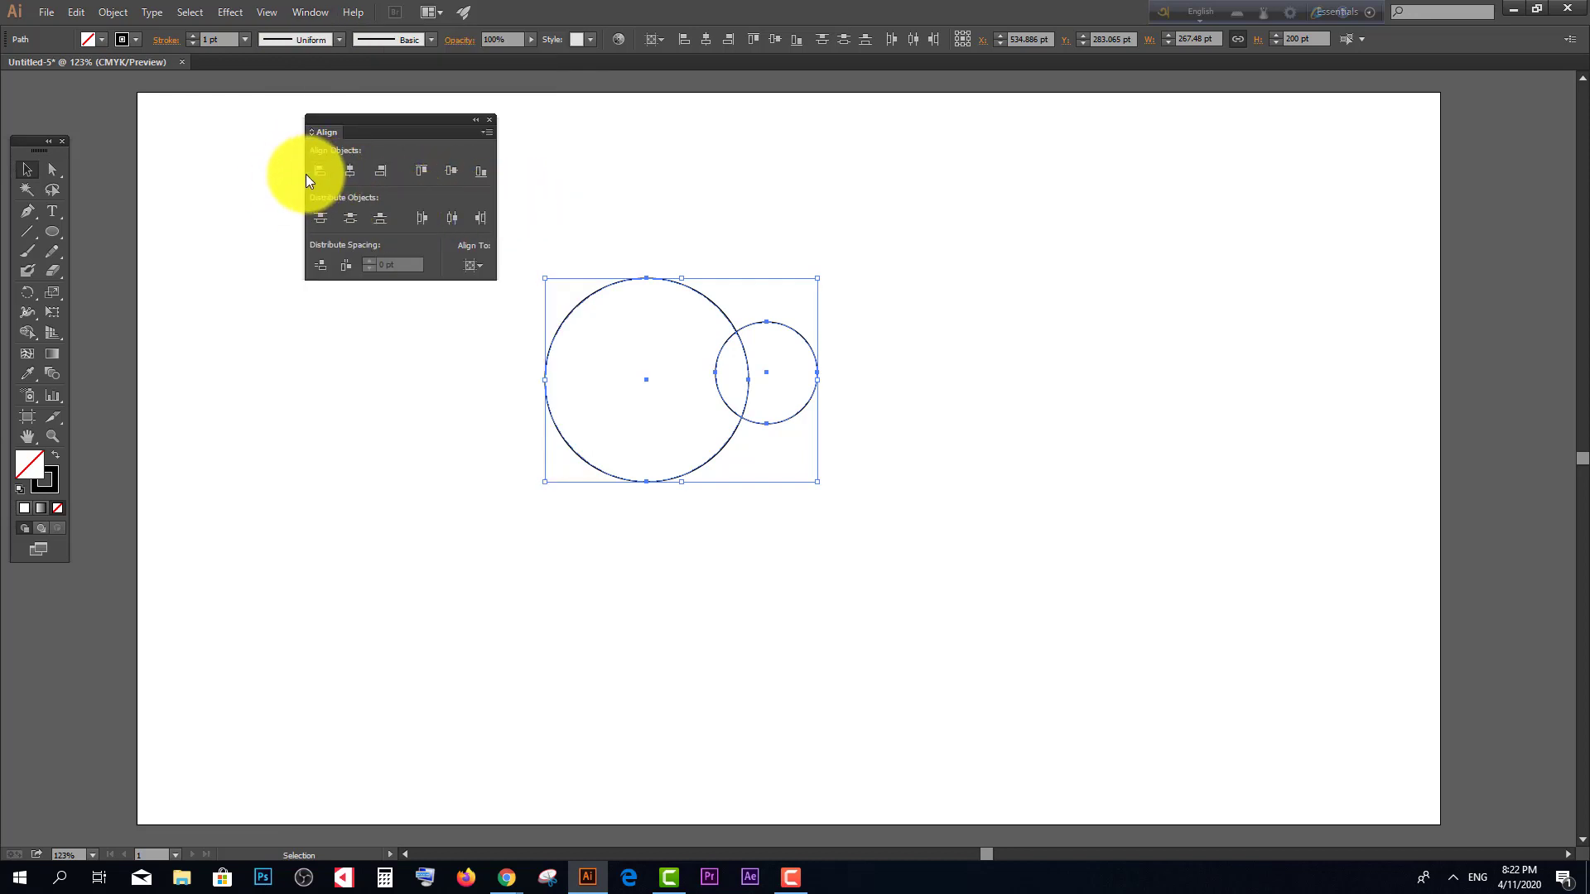
pyautogui.click(351, 172)
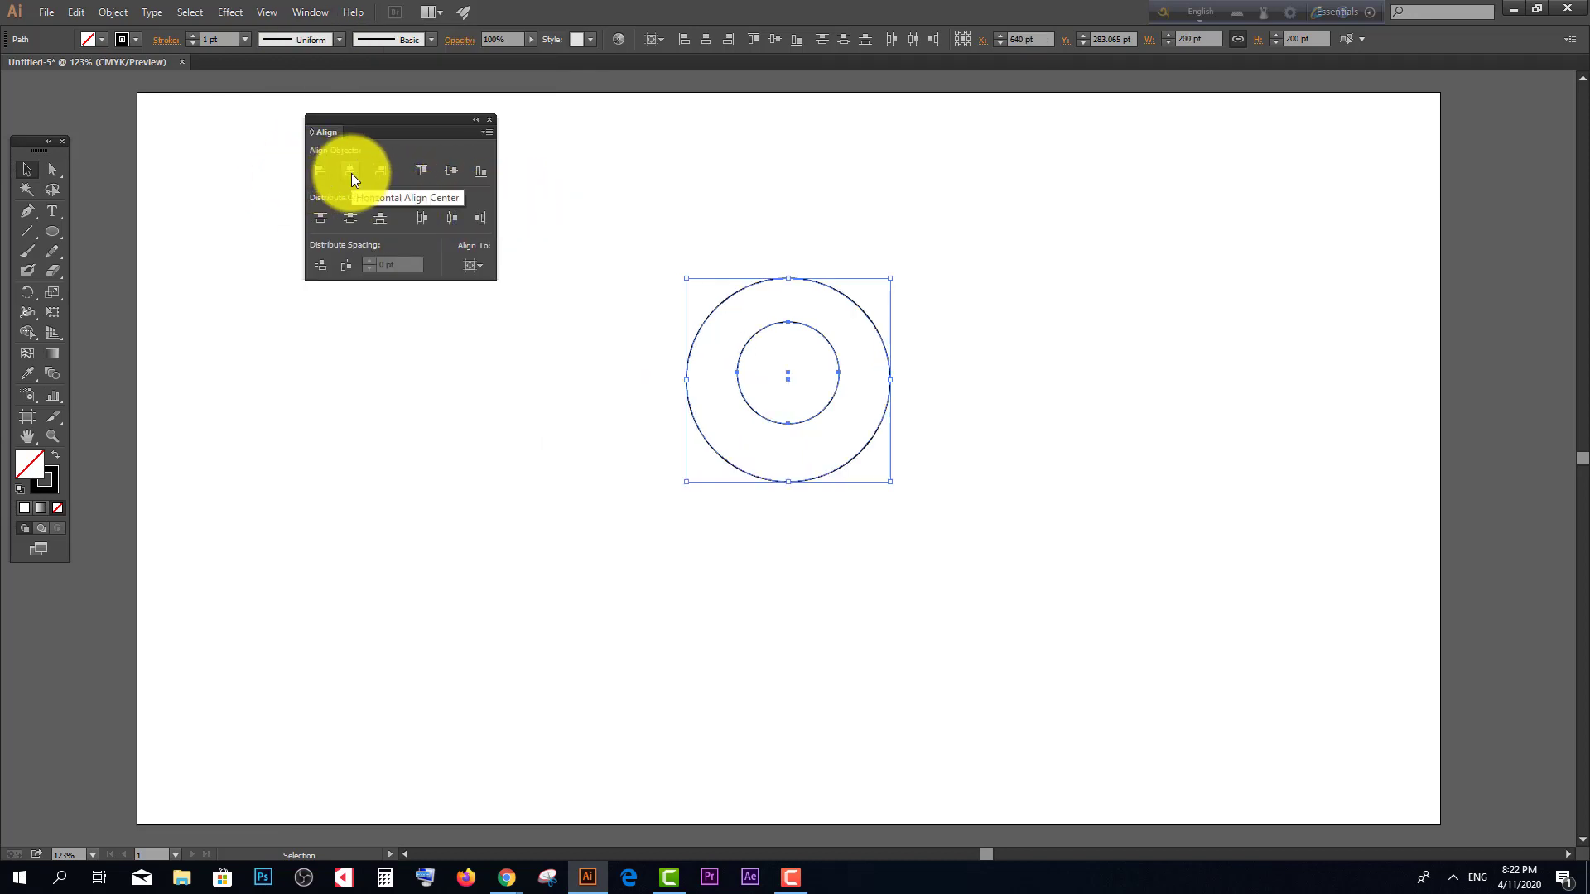
pyautogui.click(452, 172)
pyautogui.click(817, 237)
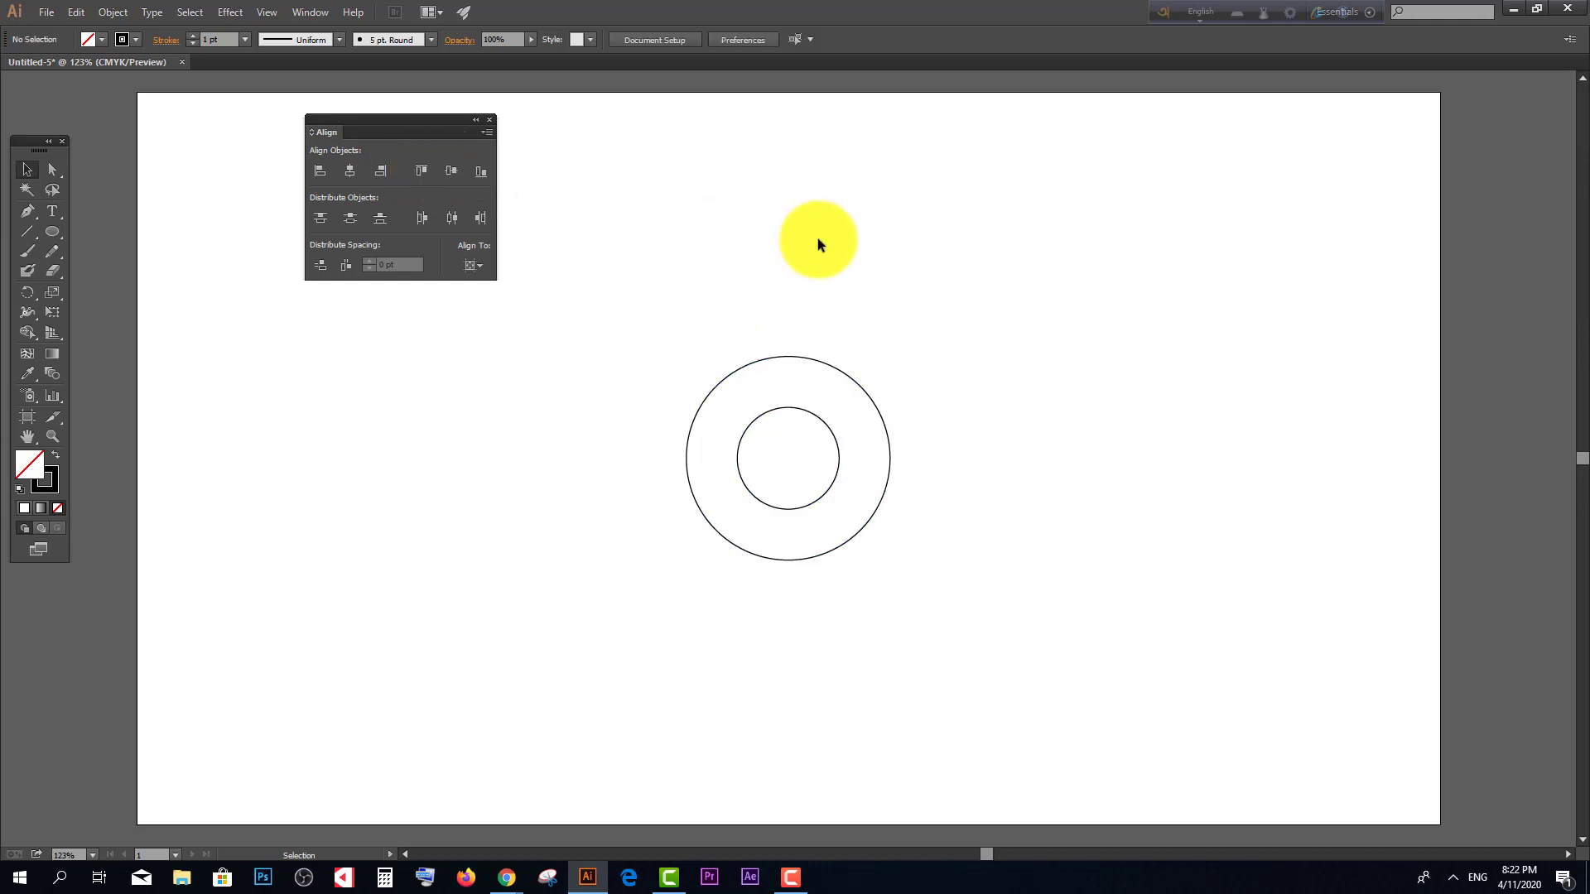
pyautogui.moveTo(638, 298); pyautogui.dragTo(939, 538)
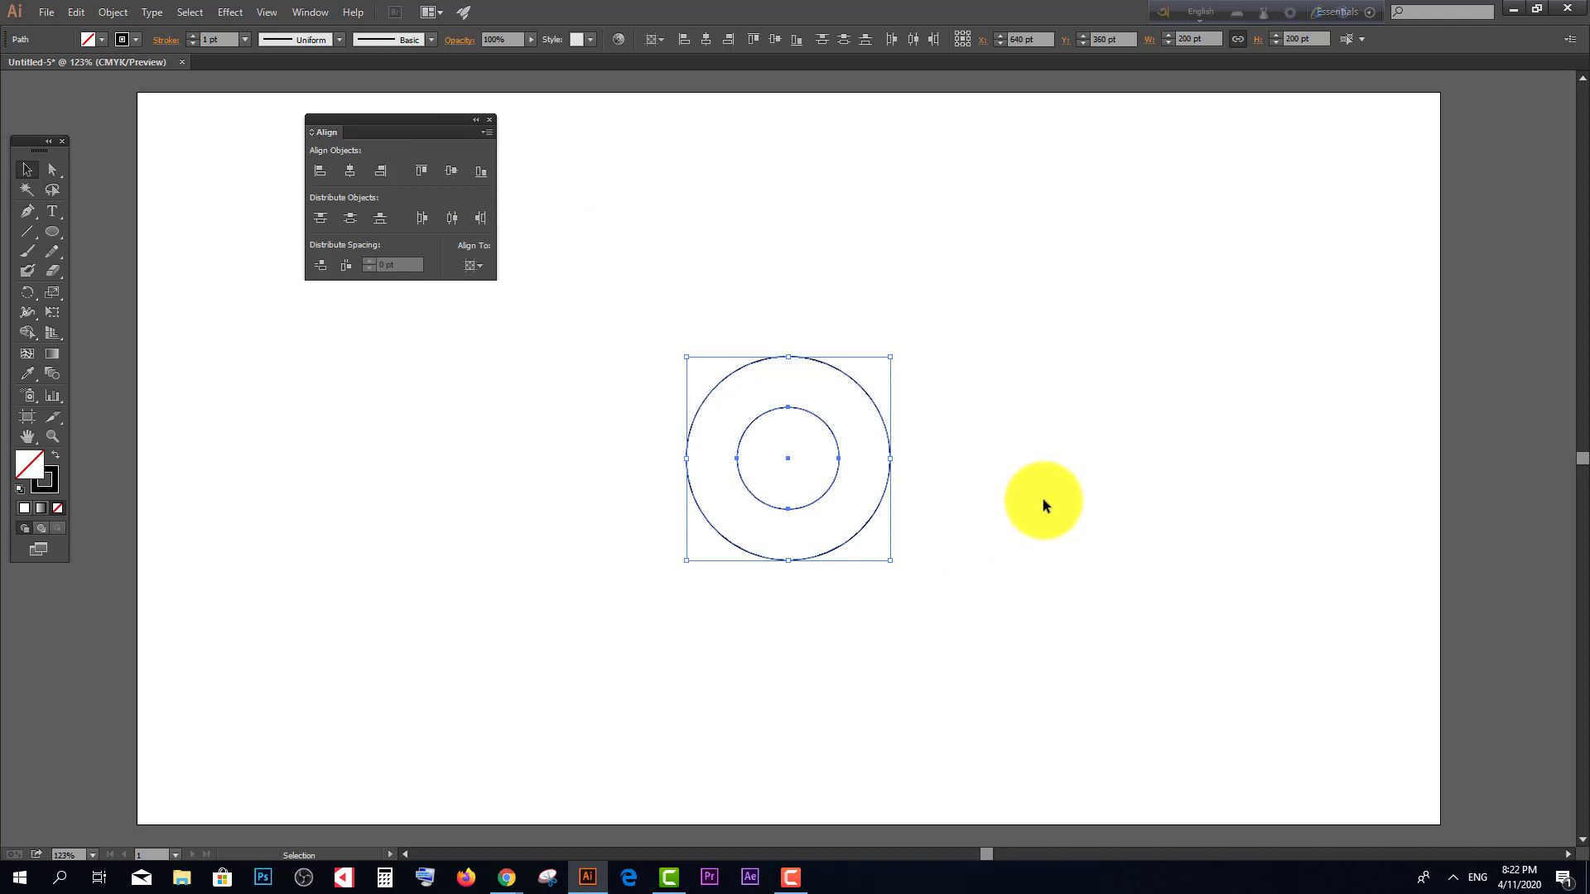
pyautogui.click(1035, 439)
pyautogui.moveTo(627, 299); pyautogui.dragTo(952, 567)
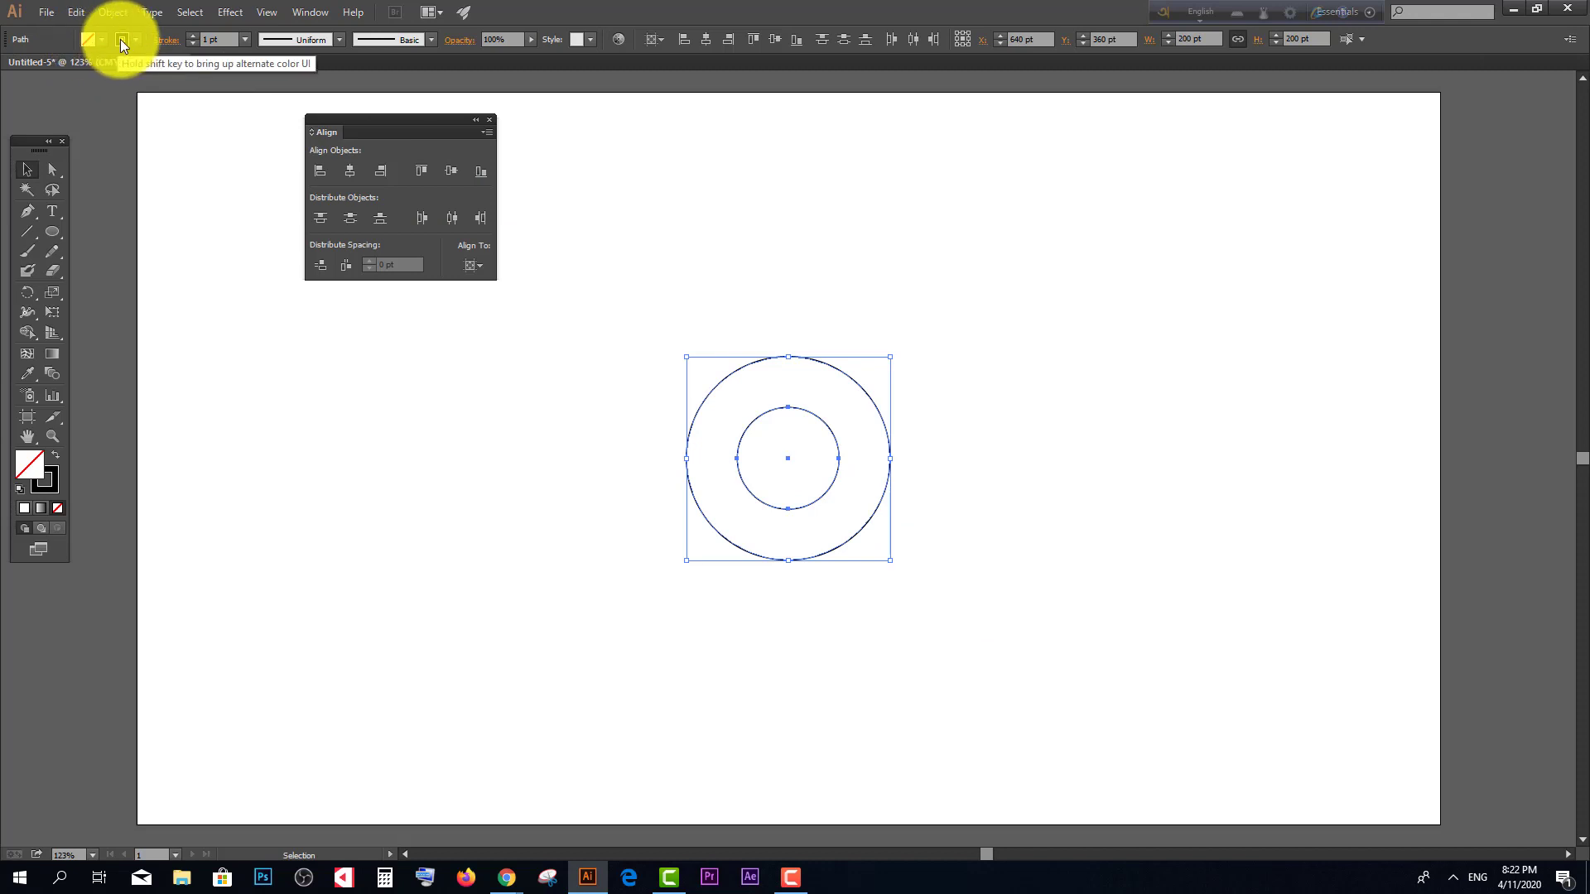
pyautogui.click(666, 331)
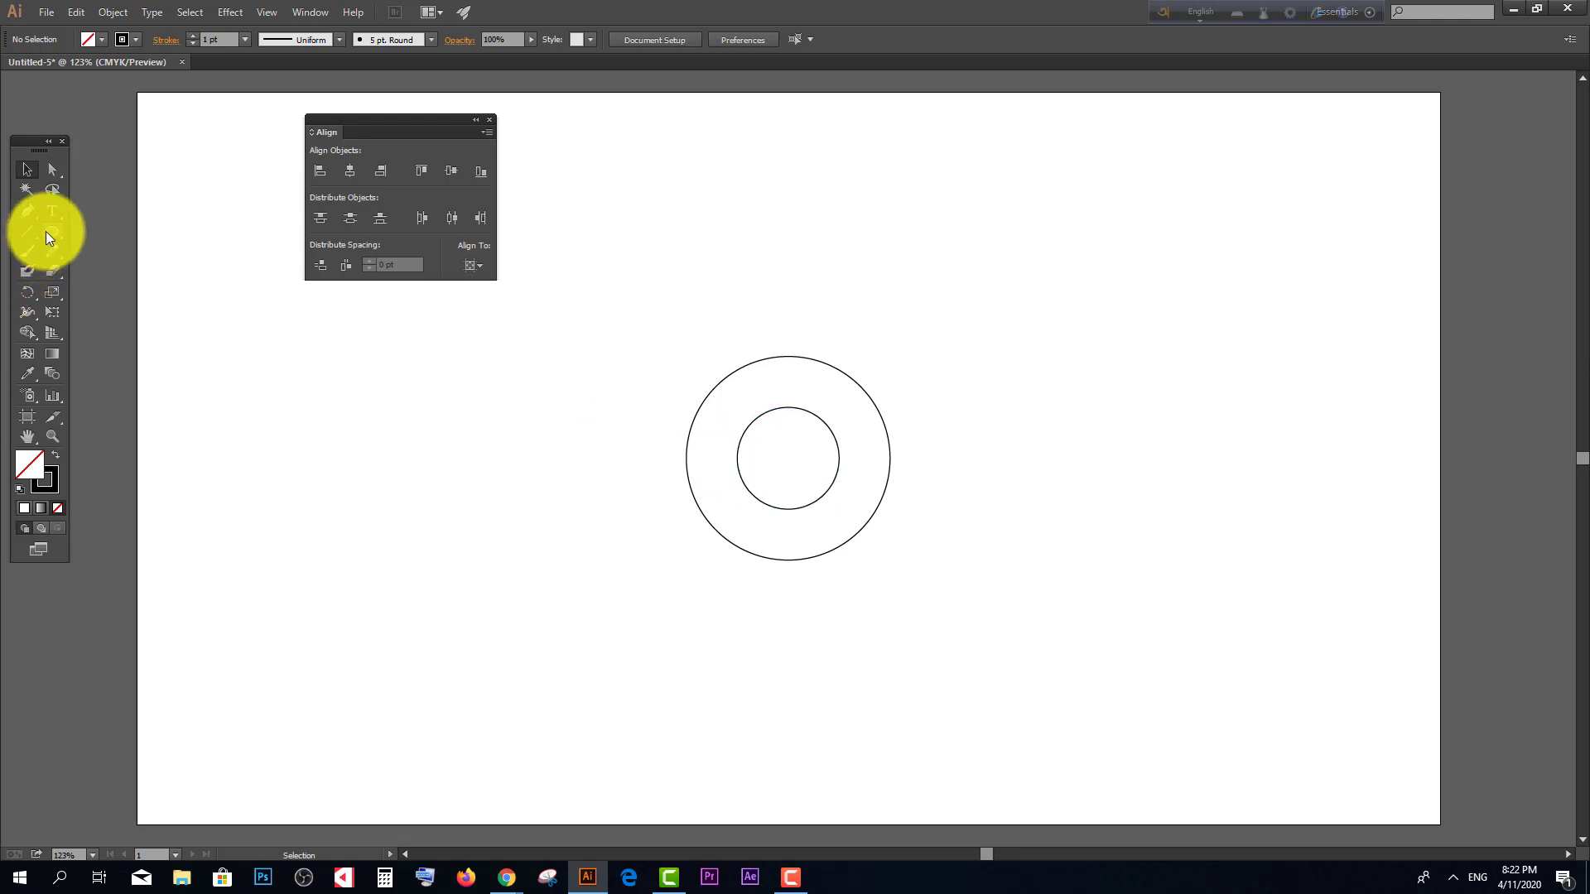
# Step: Draw a rectangle 50 pt wide and 280 pt high on the empty area beside the concentric circles
pyautogui.moveTo(47, 231); pyautogui.dragTo(111, 231)
pyautogui.press('m')
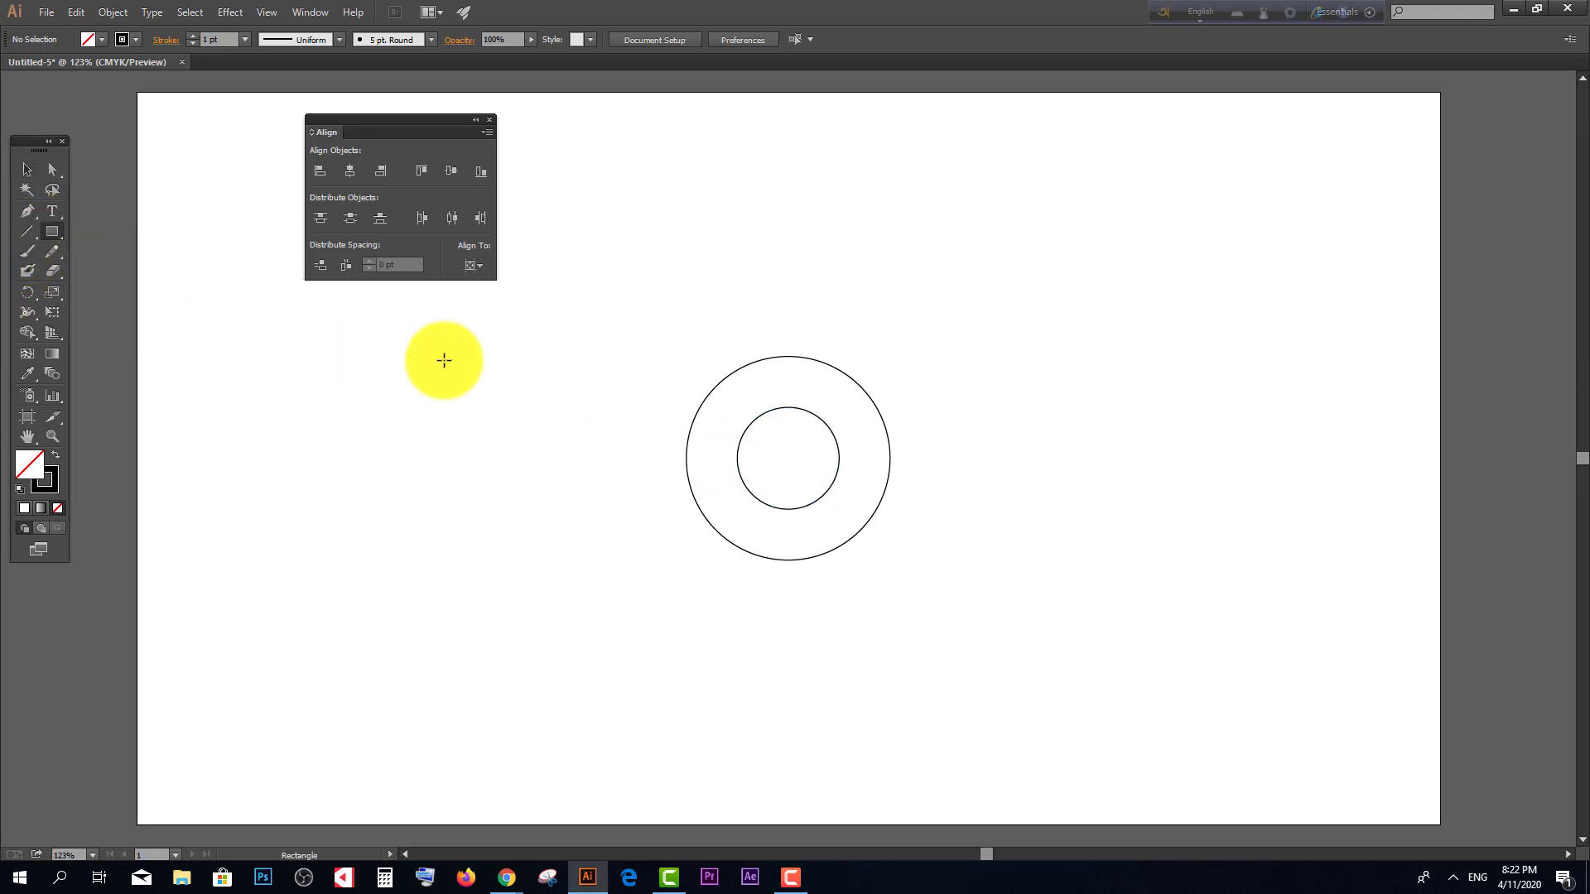
pyautogui.click(439, 358)
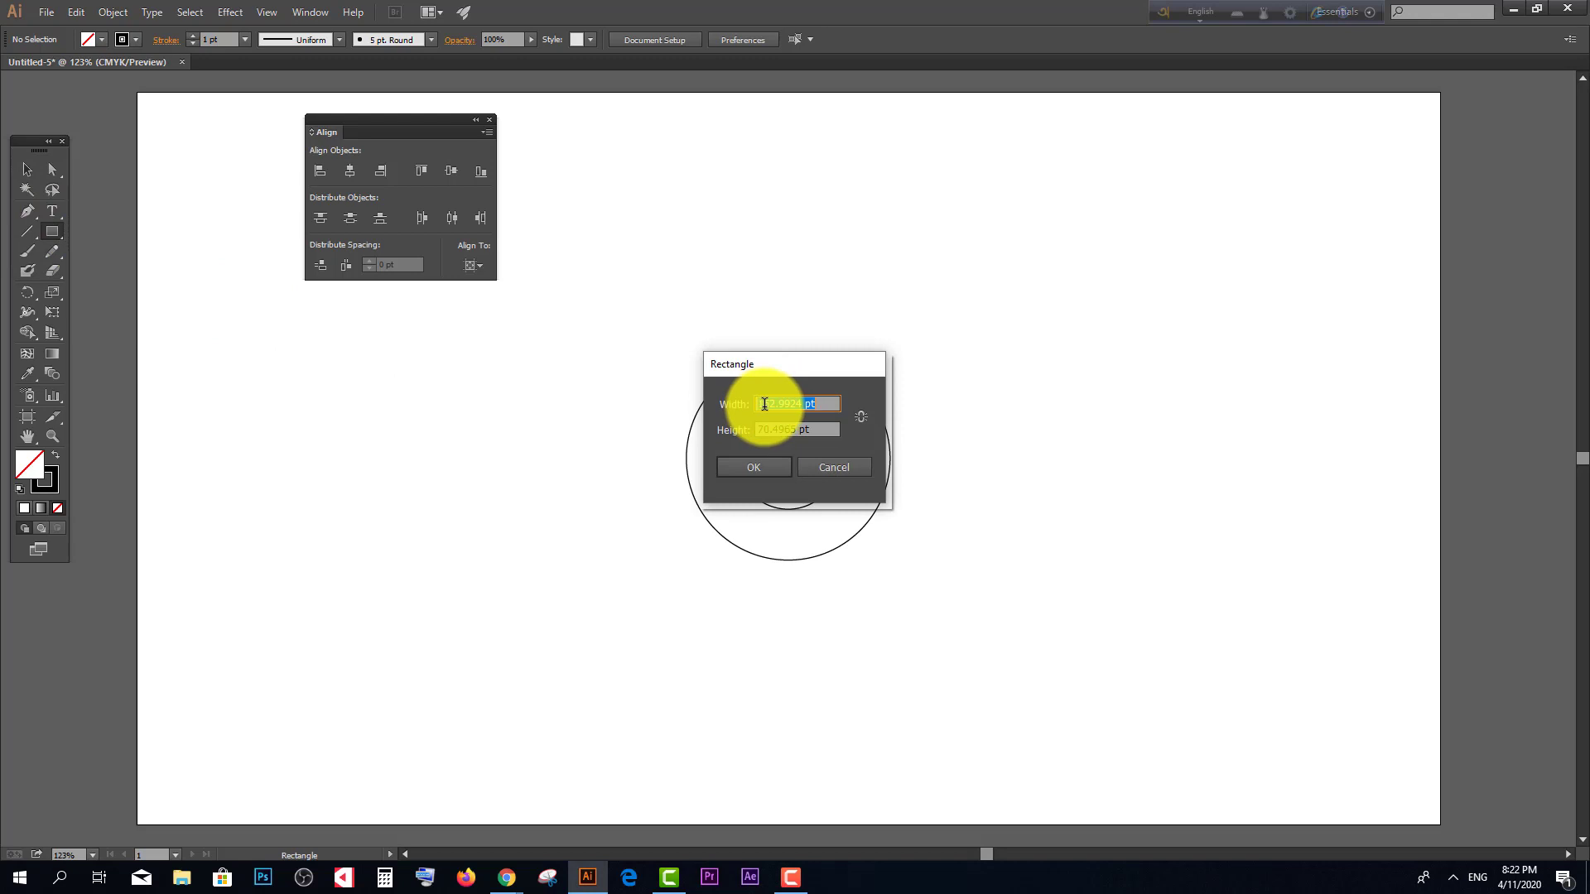
pyautogui.write('50')
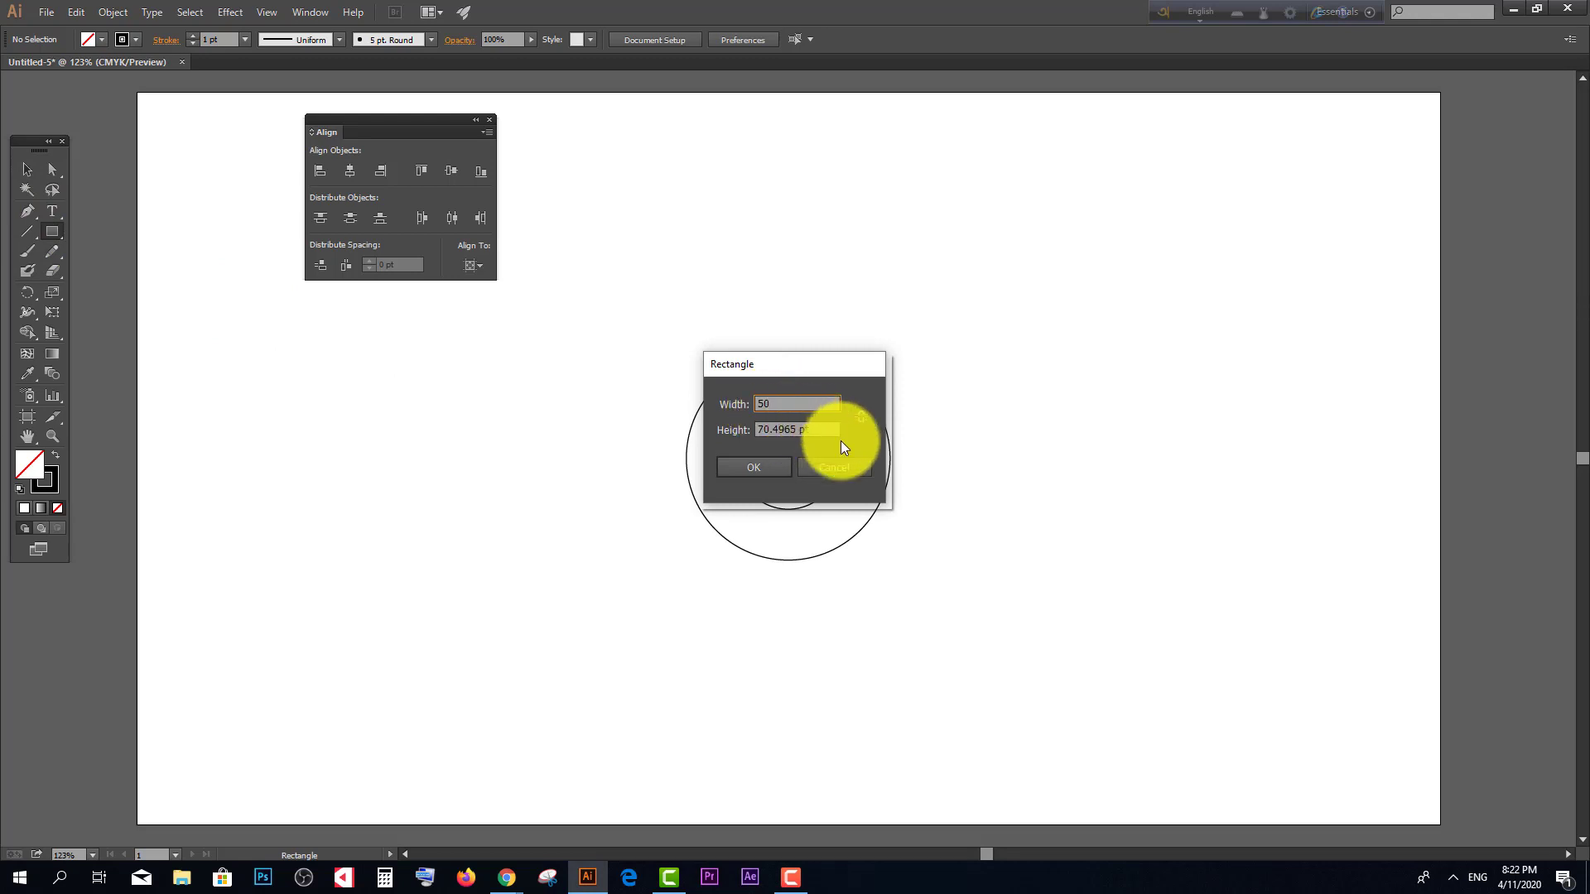
pyautogui.press('Tab')
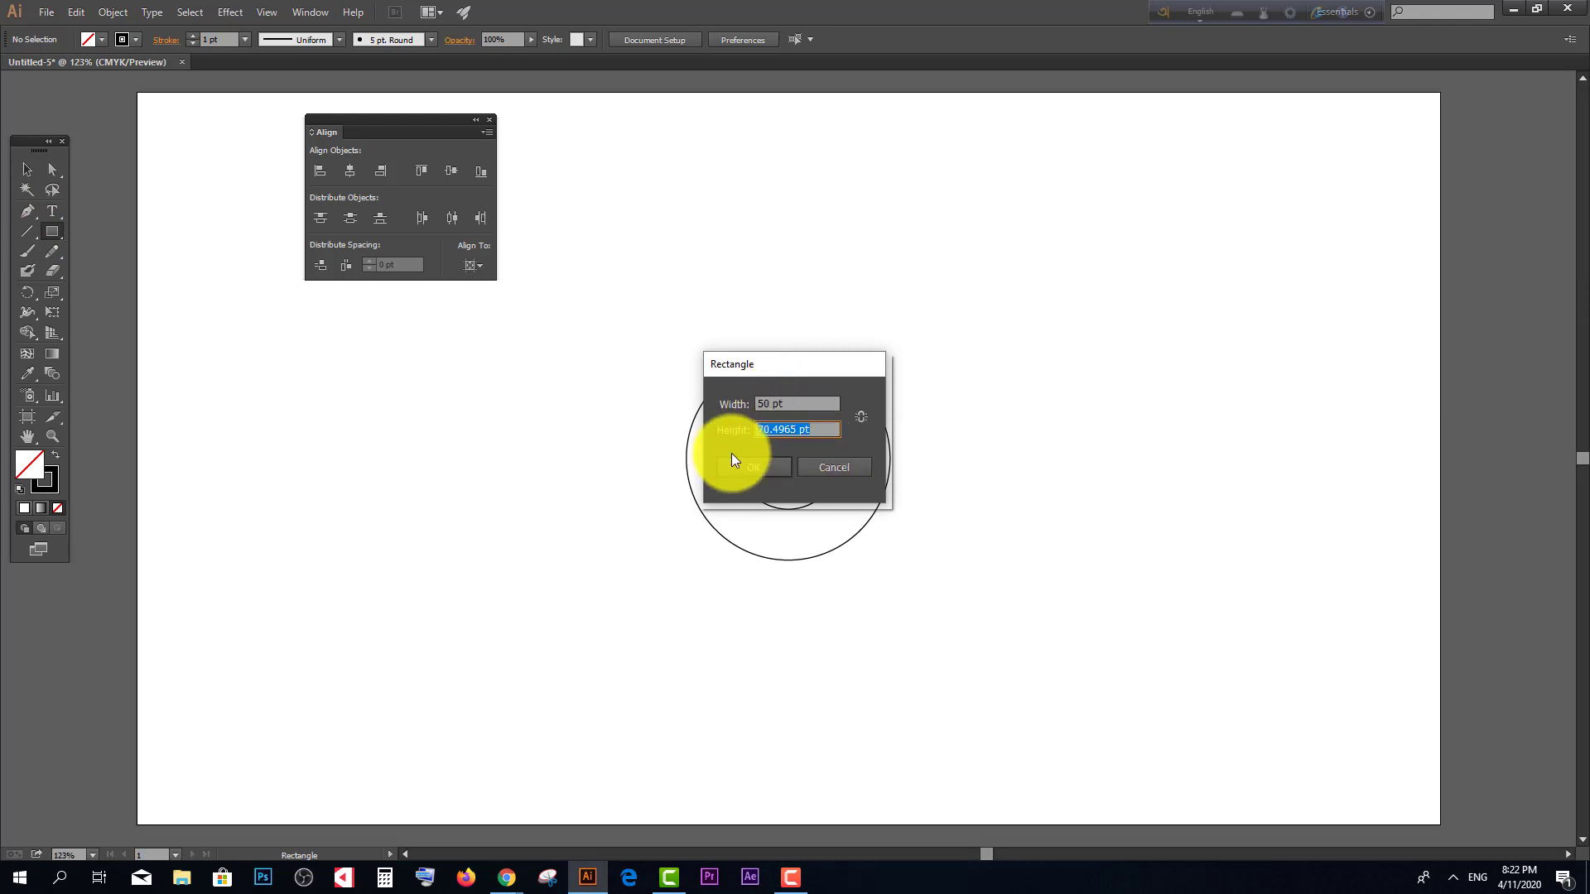
pyautogui.write('280')
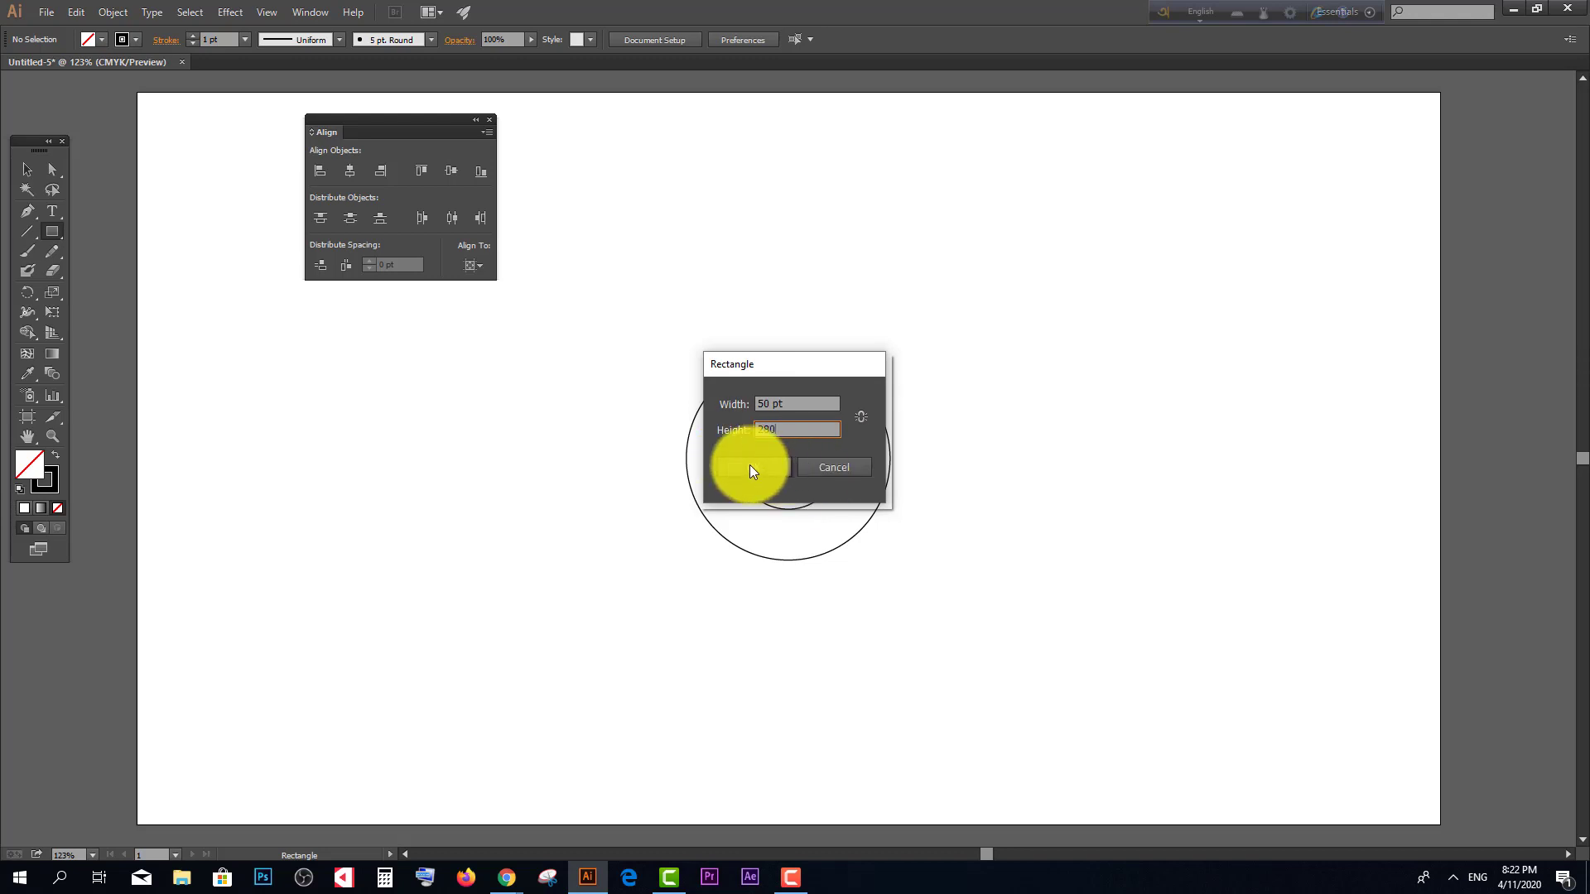
pyautogui.click(751, 467)
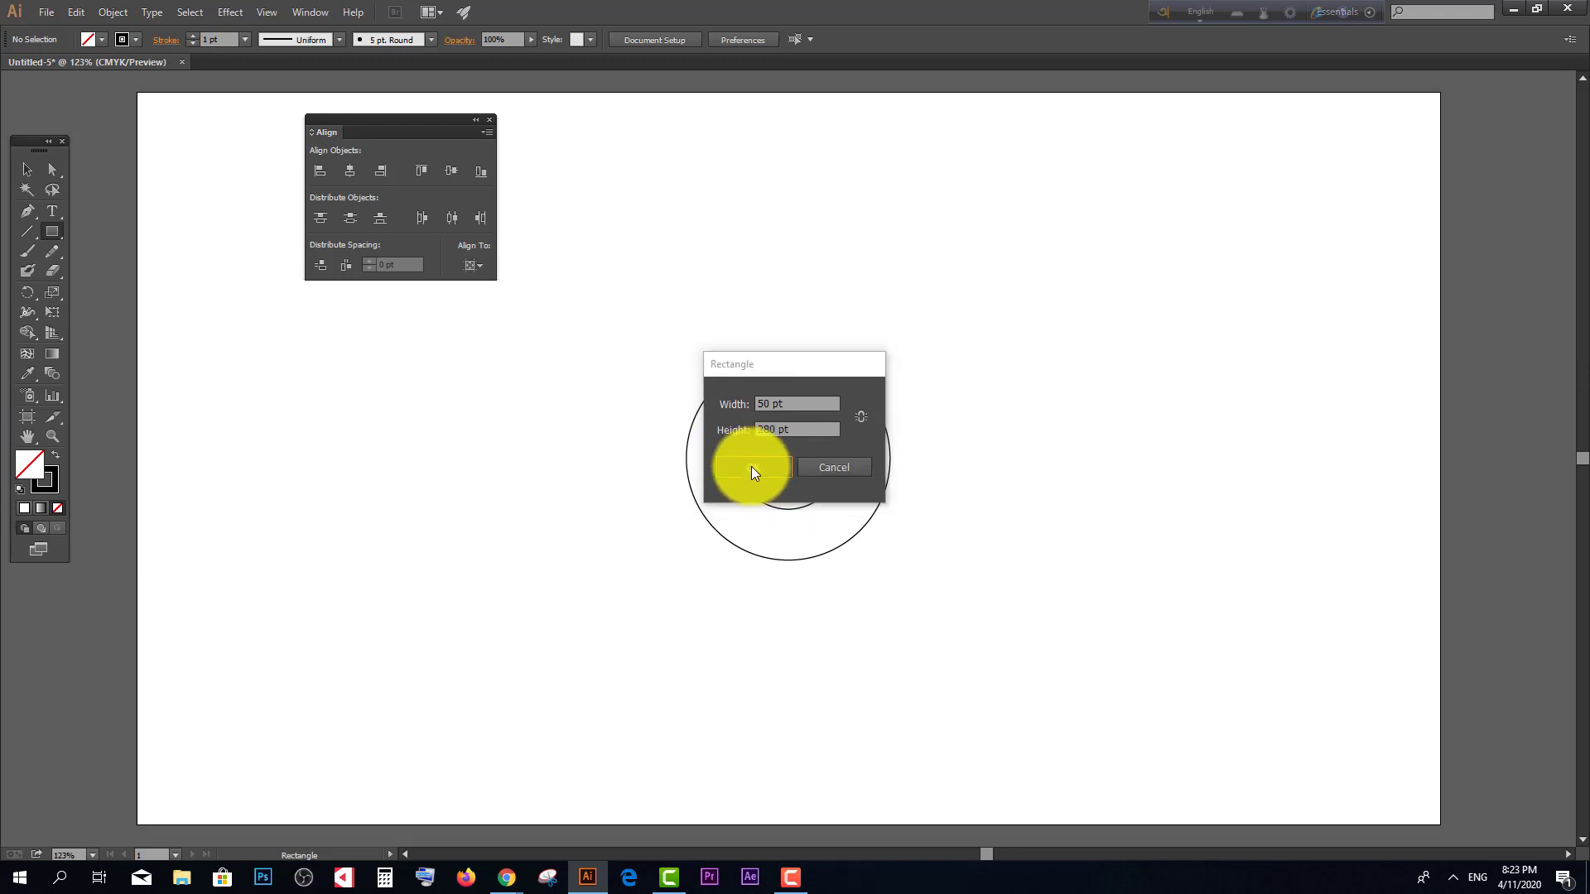
# Step: Move the rectangle onto the circles' left side so its edges touch both circles' left extremes, and switch to Outline view
pyautogui.click(30, 173)
pyautogui.scroll(-2, 504, 523)
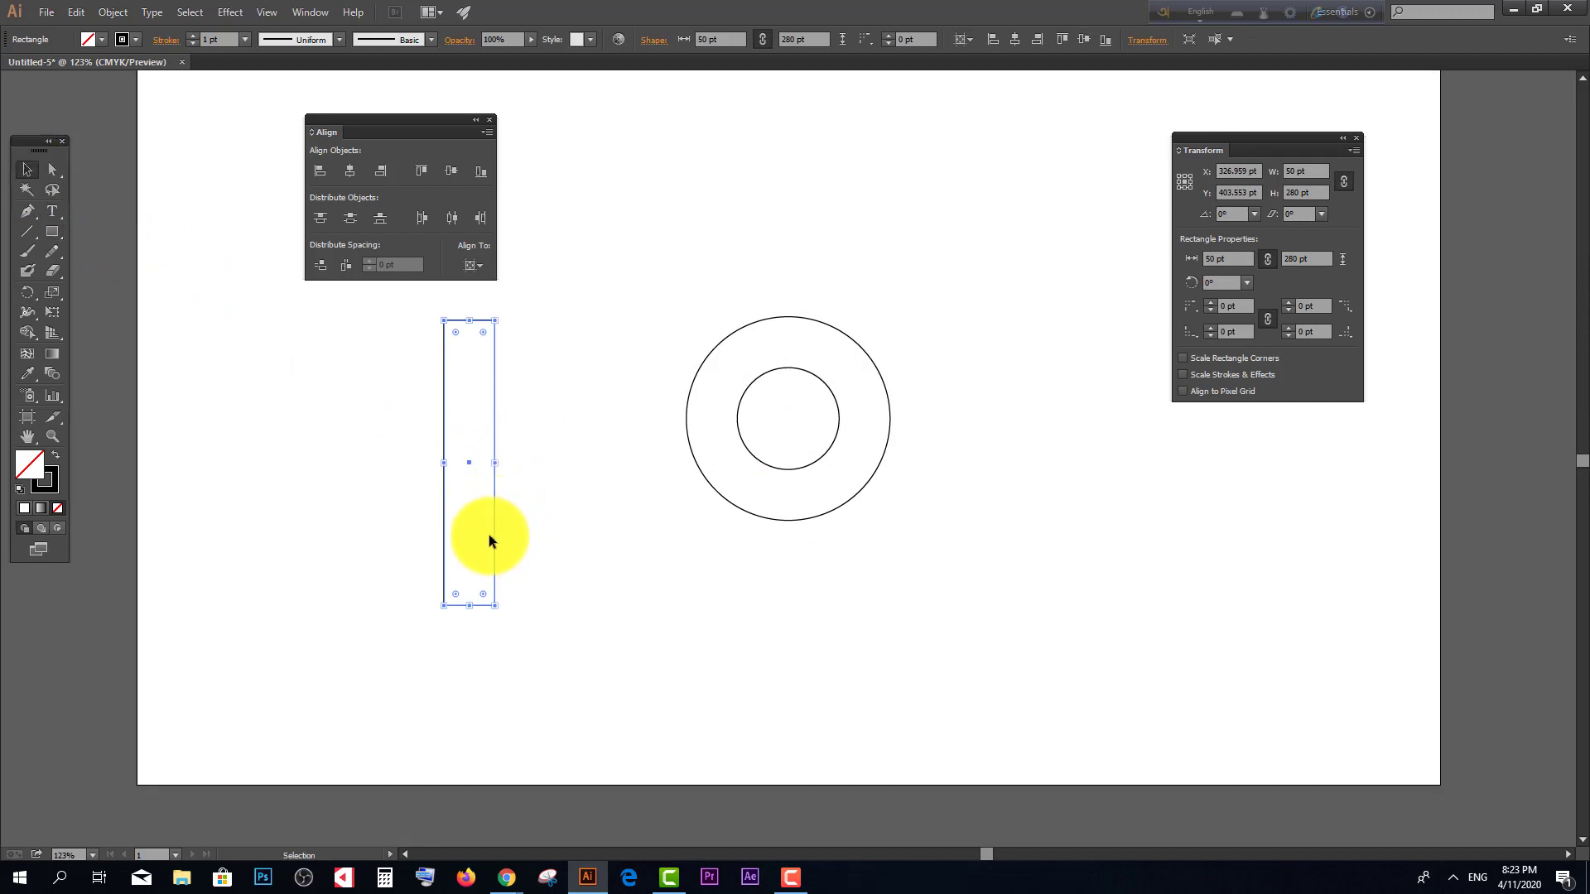
pyautogui.moveTo(493, 541); pyautogui.dragTo(728, 444)
pyautogui.scroll(3, 721, 521)
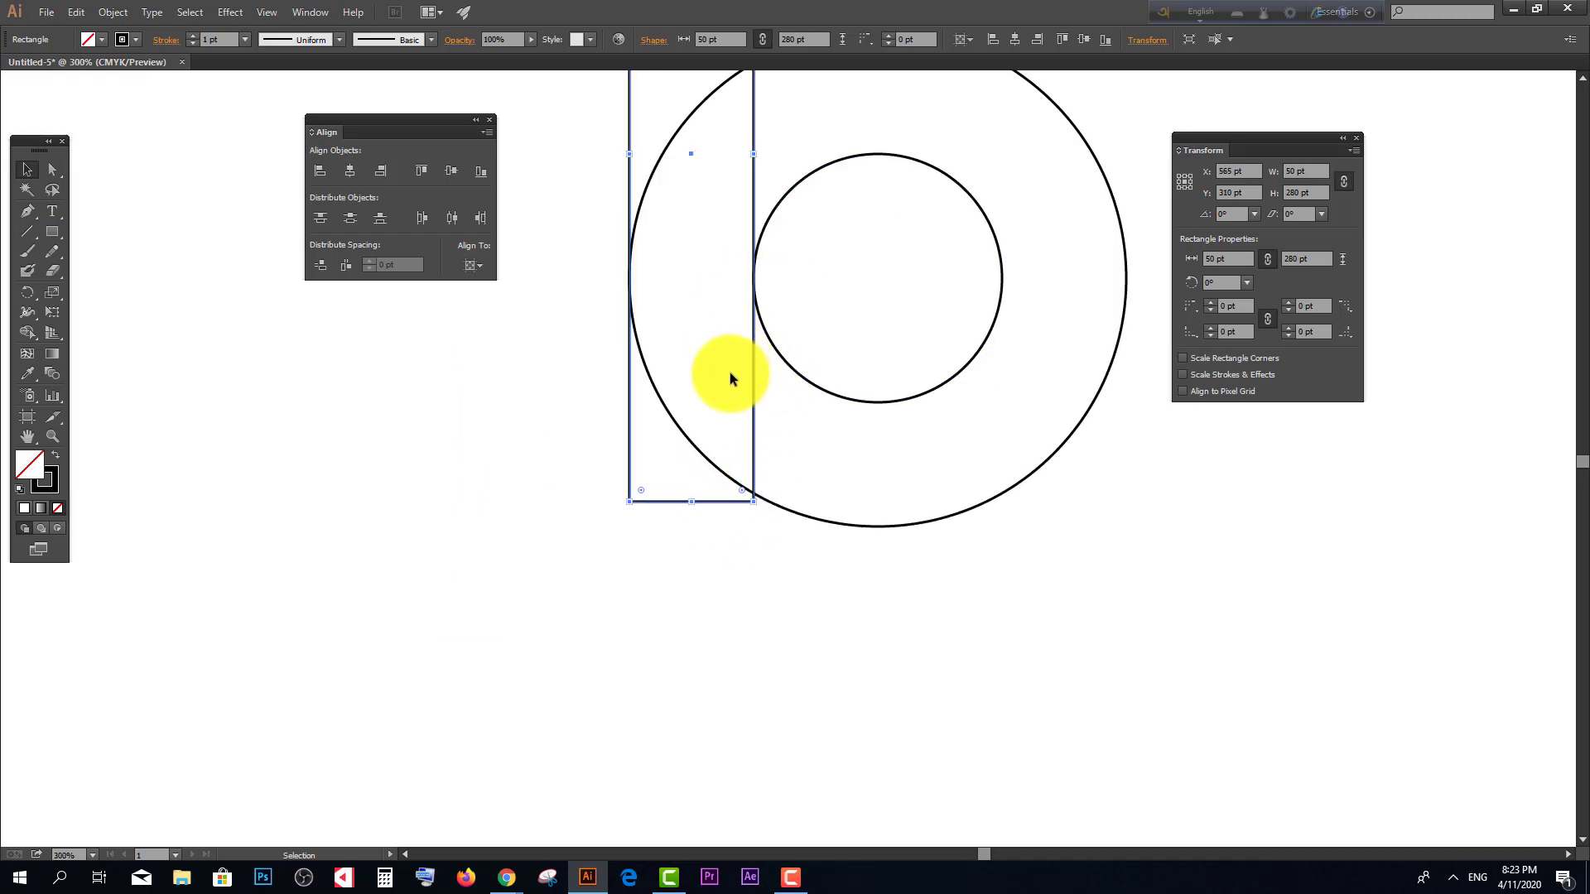
pyautogui.hotkey('ctrl', 'y')
pyautogui.click(732, 326)
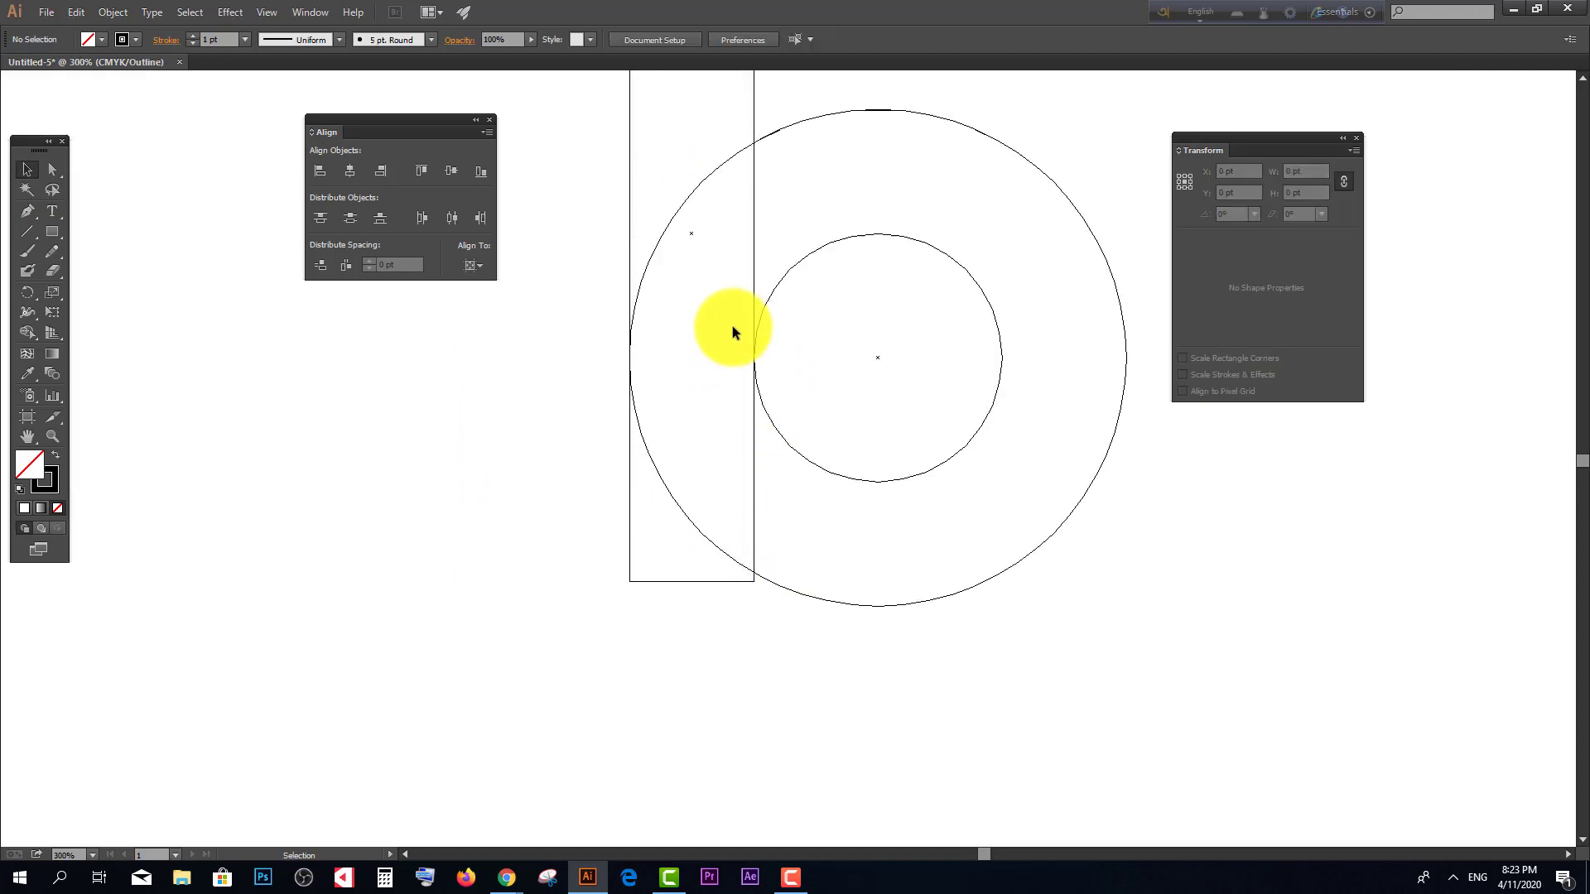
# Step: Shift the rectangle slightly upward so its lower-right corner lies on the outer circle
pyautogui.scroll(5, 732, 326)
pyautogui.scroll(1, 847, 463)
pyautogui.scroll(-4, 816, 569)
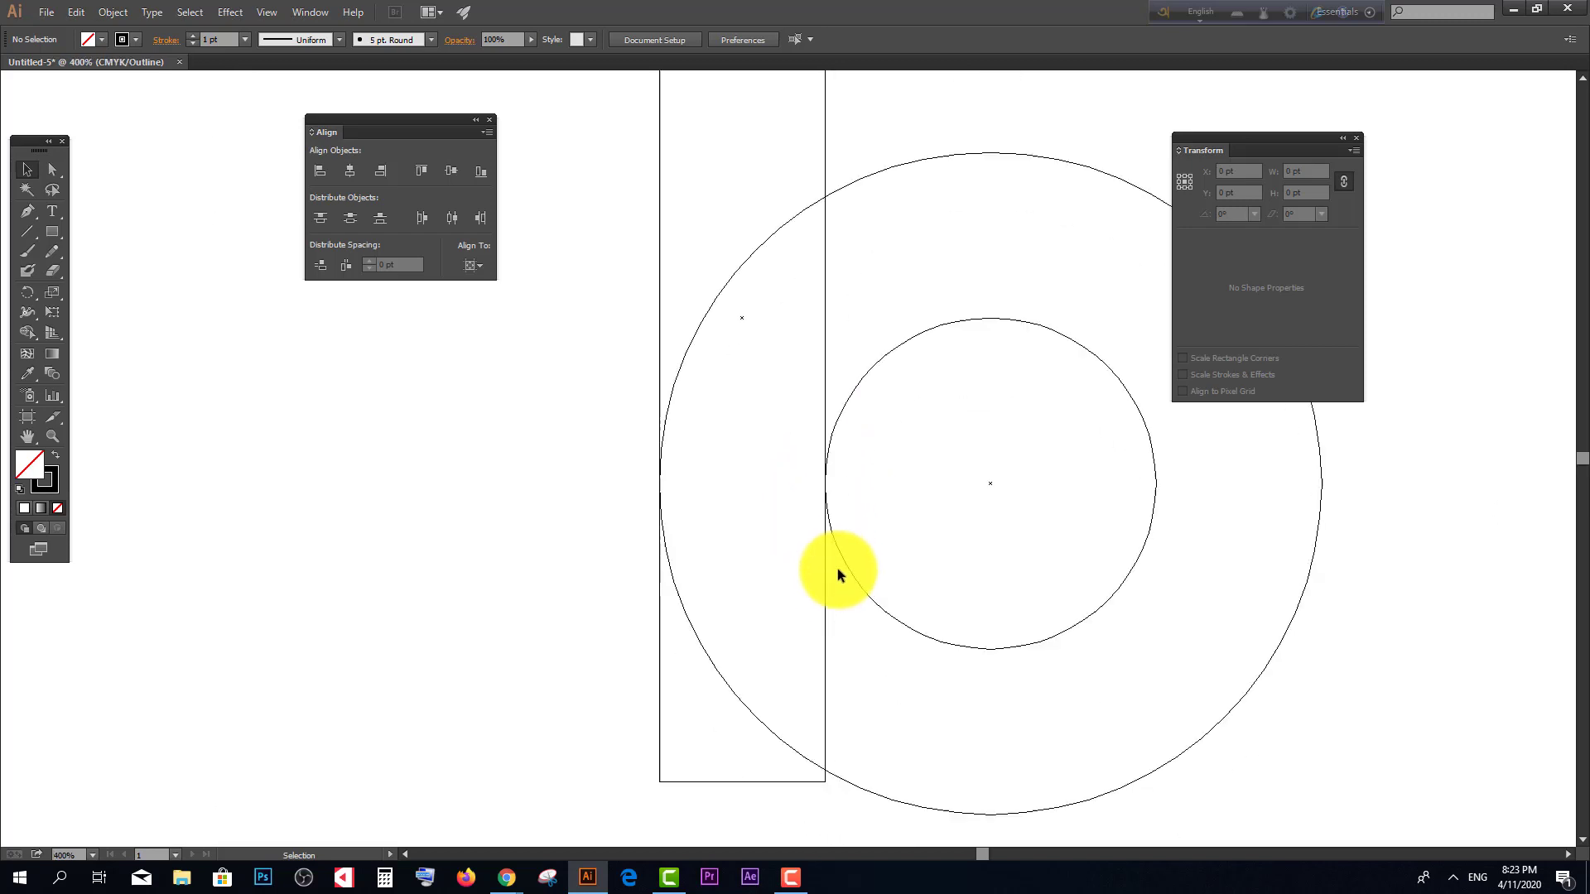
pyautogui.scroll(-2, 837, 568)
pyautogui.scroll(5, 828, 706)
pyautogui.moveTo(769, 333); pyautogui.dragTo(772, 250)
# Step: Inspect up close how the rectangle's edges and lower corner meet the two circles
pyautogui.scroll(-4, 851, 314)
pyautogui.scroll(-3, 750, 311)
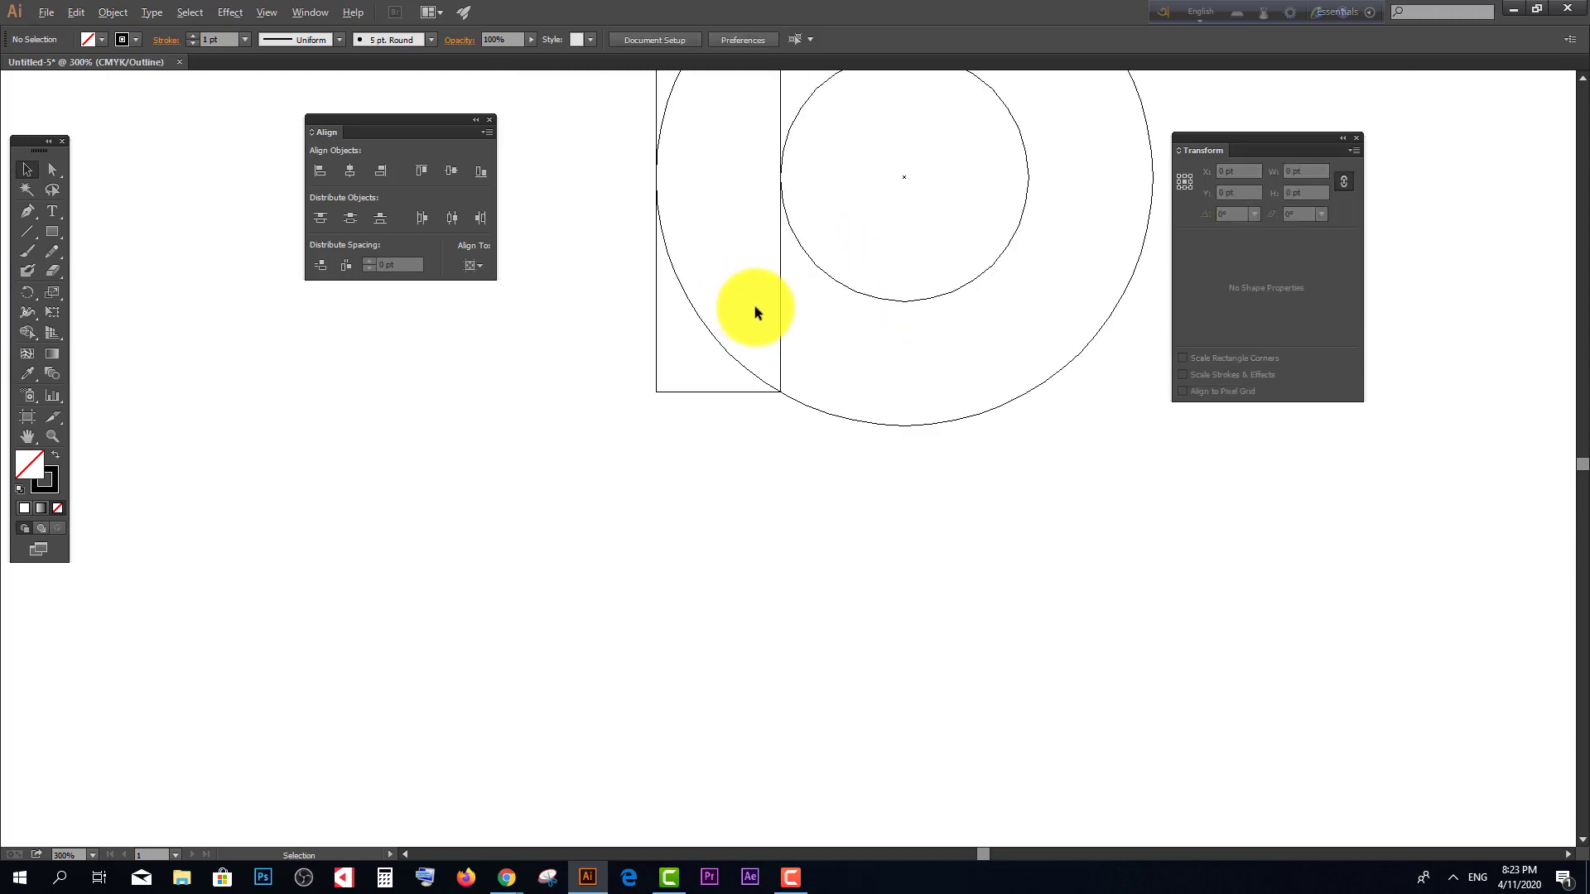
pyautogui.scroll(3, 770, 286)
pyautogui.scroll(7, 770, 348)
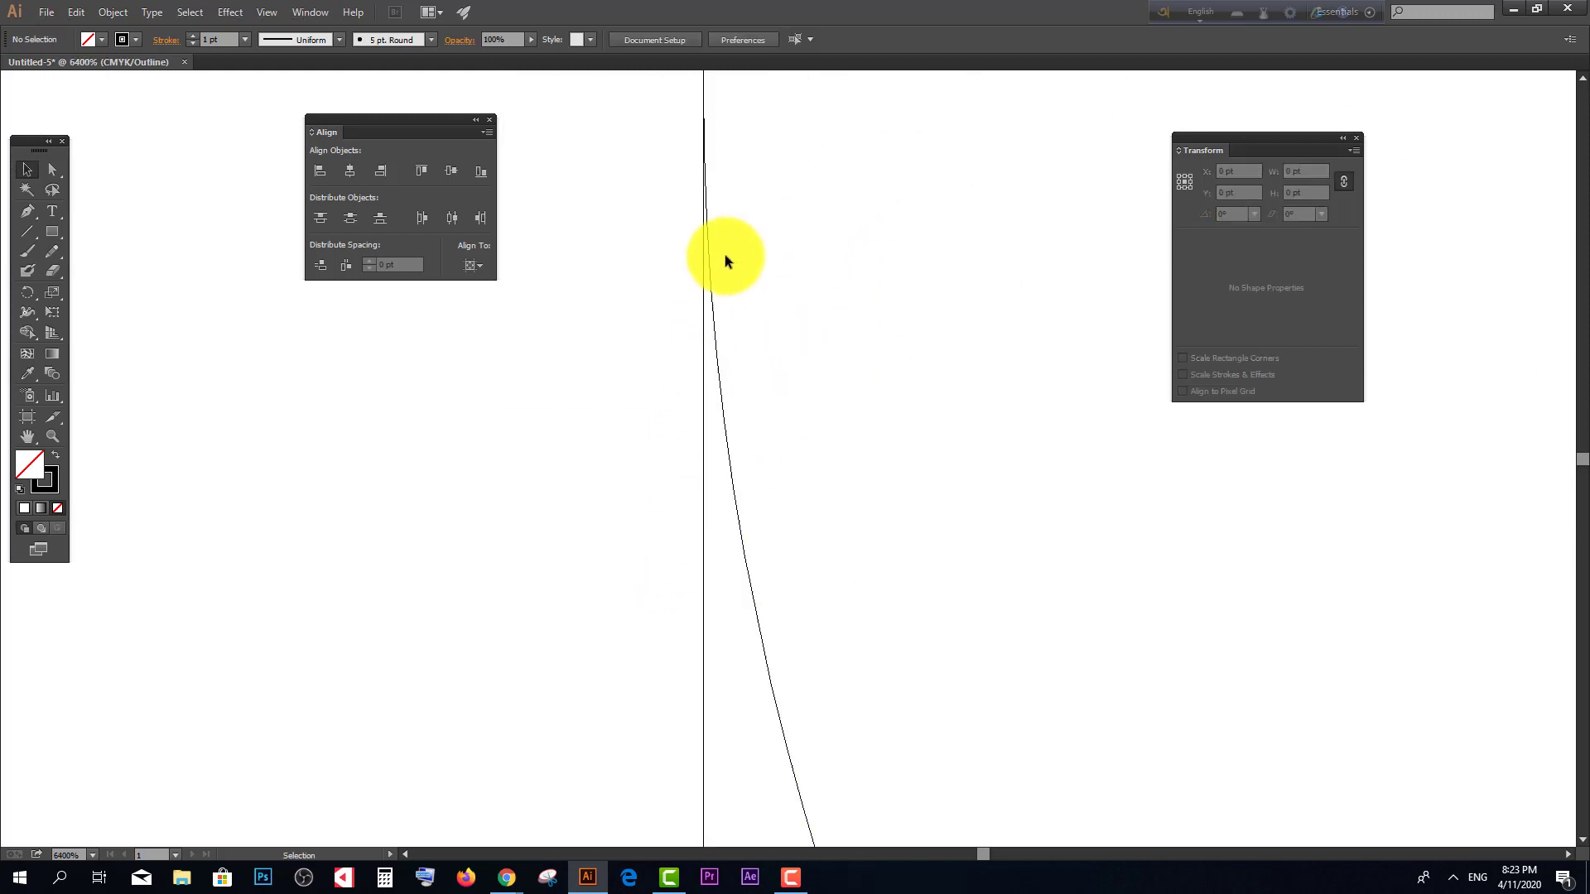
pyautogui.scroll(-9, 825, 280)
pyautogui.scroll(5, 828, 313)
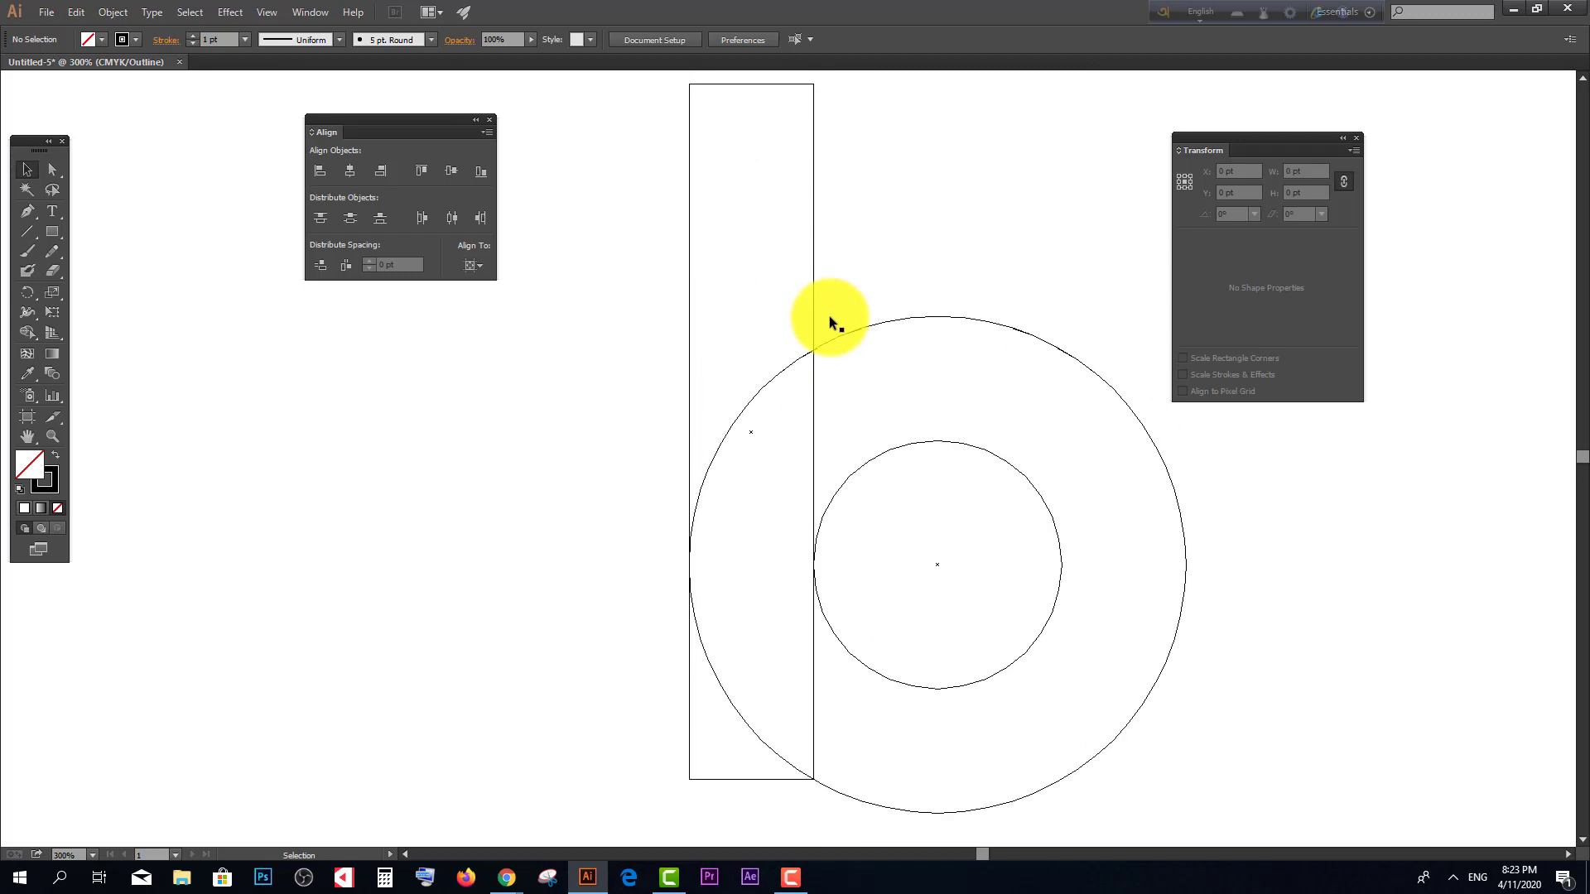
pyautogui.scroll(-4, 745, 207)
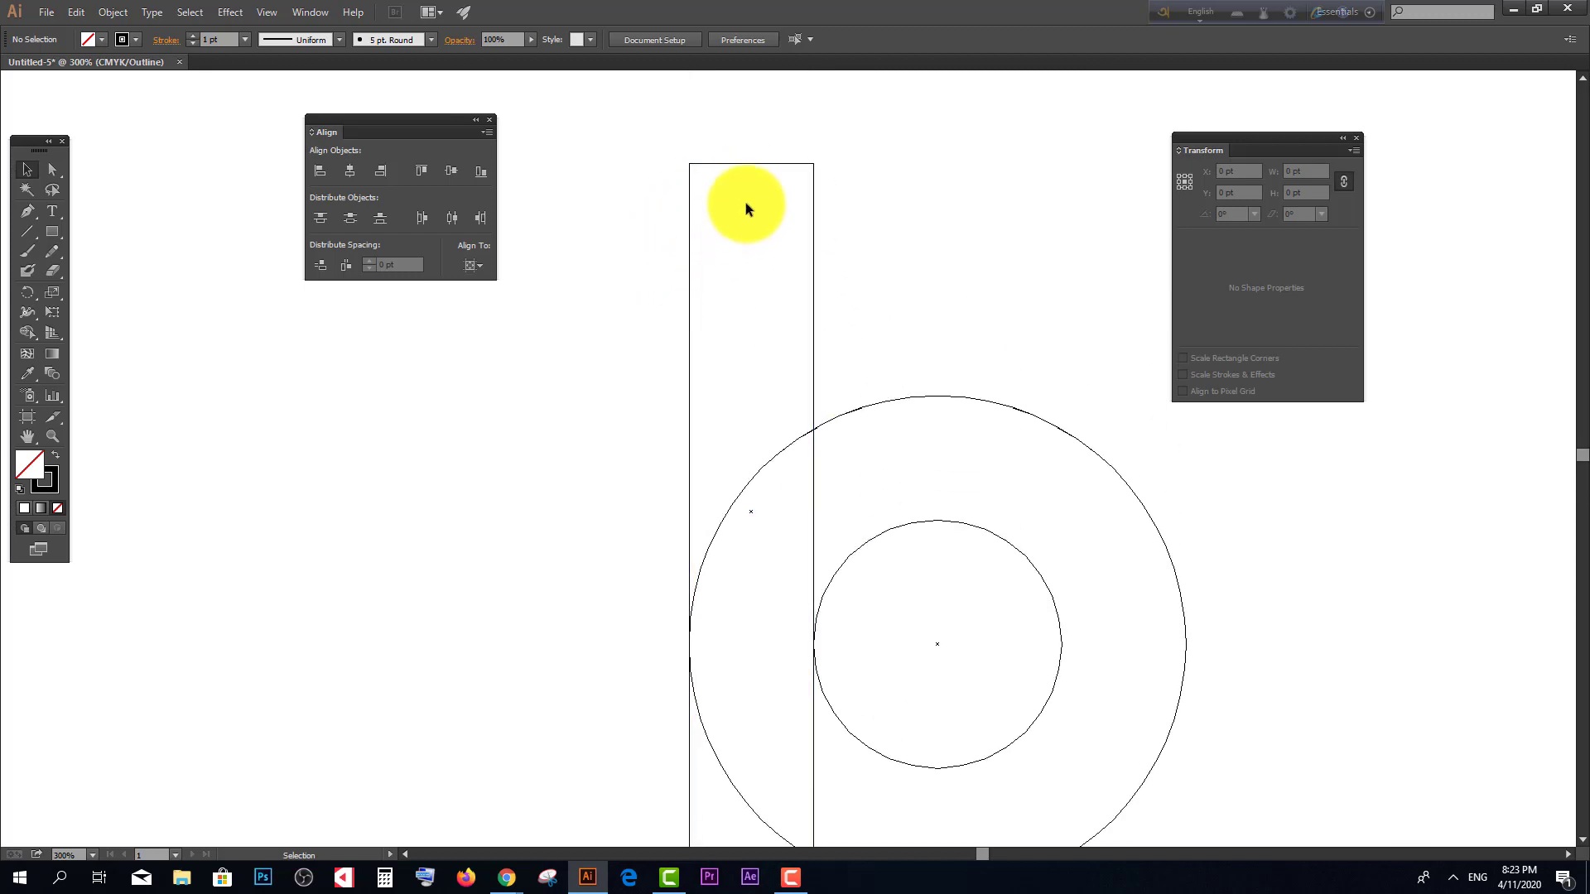
pyautogui.scroll(2, 746, 190)
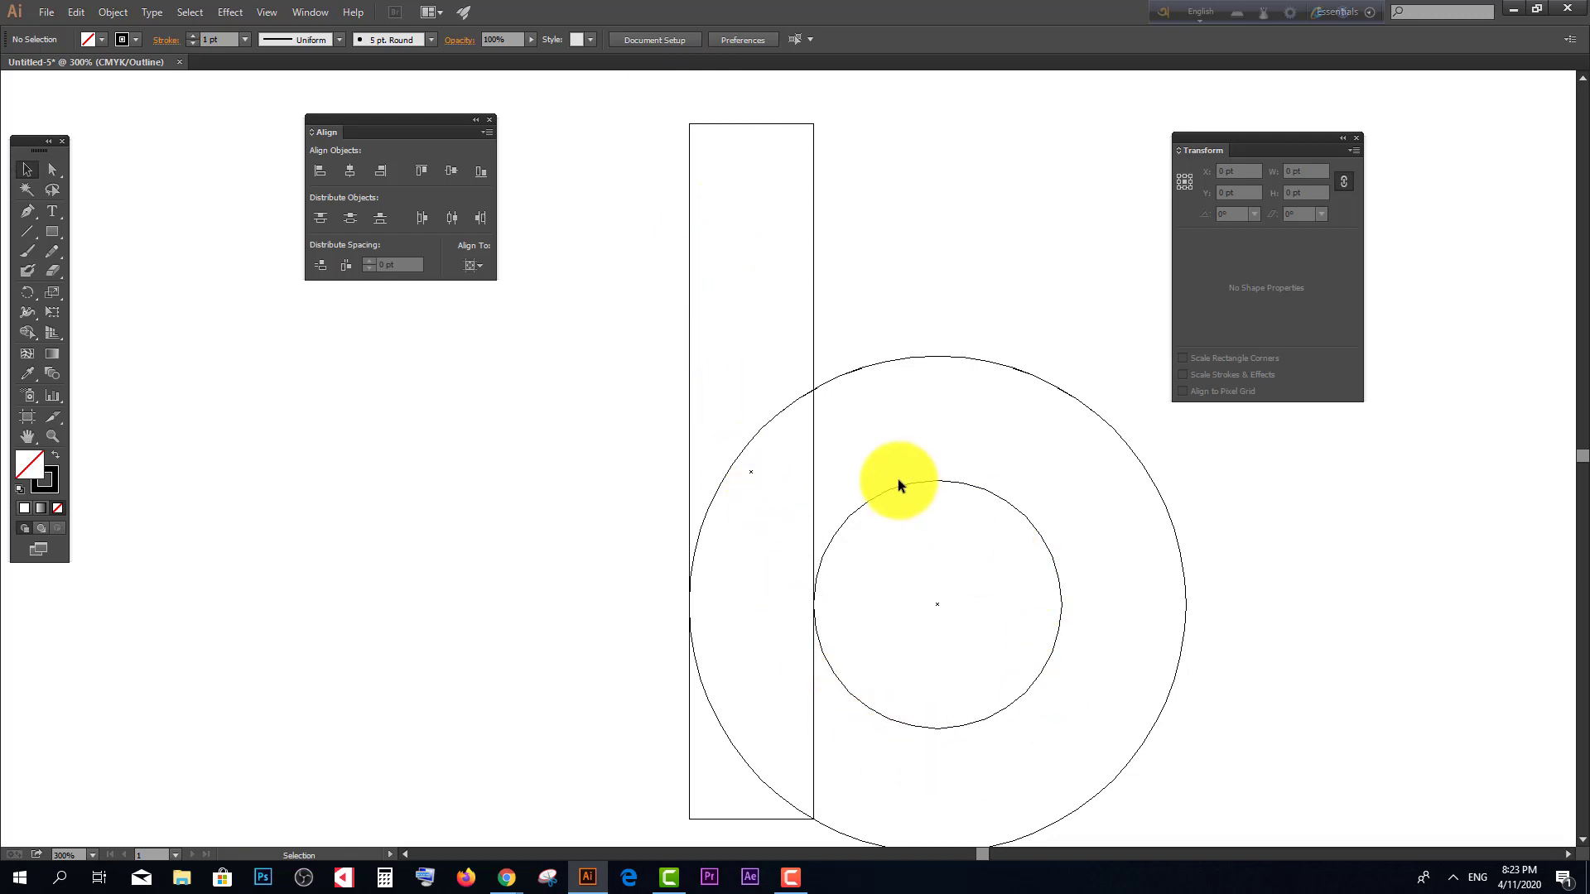
# Step: Draw a circle 50 pt wide and 50 pt high beside the rectangle with the Ellipse tool
pyautogui.click(57, 233)
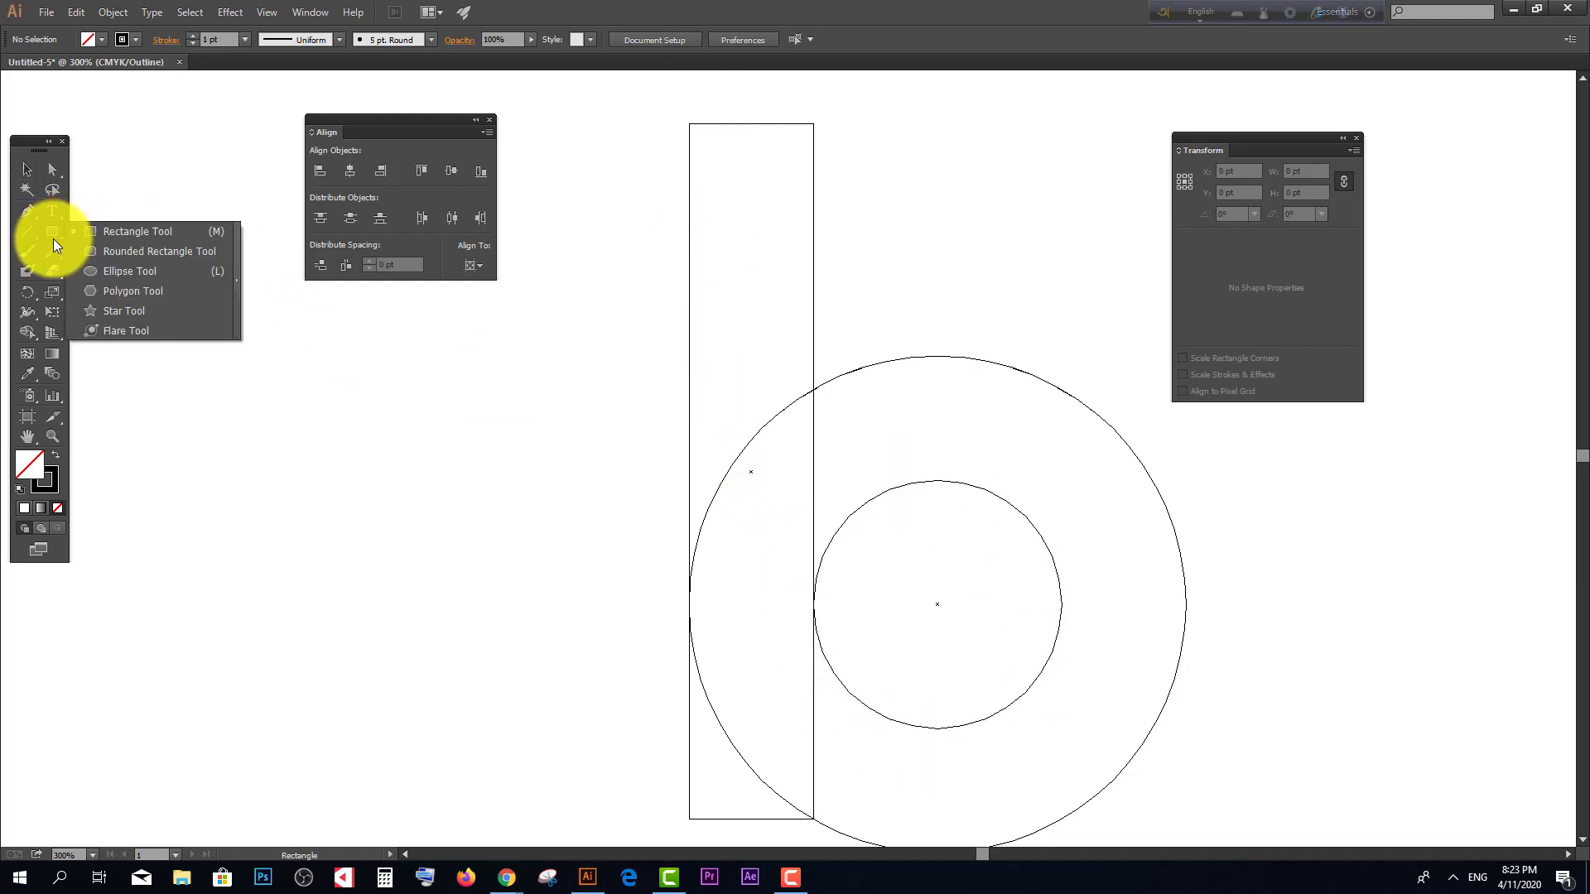
pyautogui.click(130, 271)
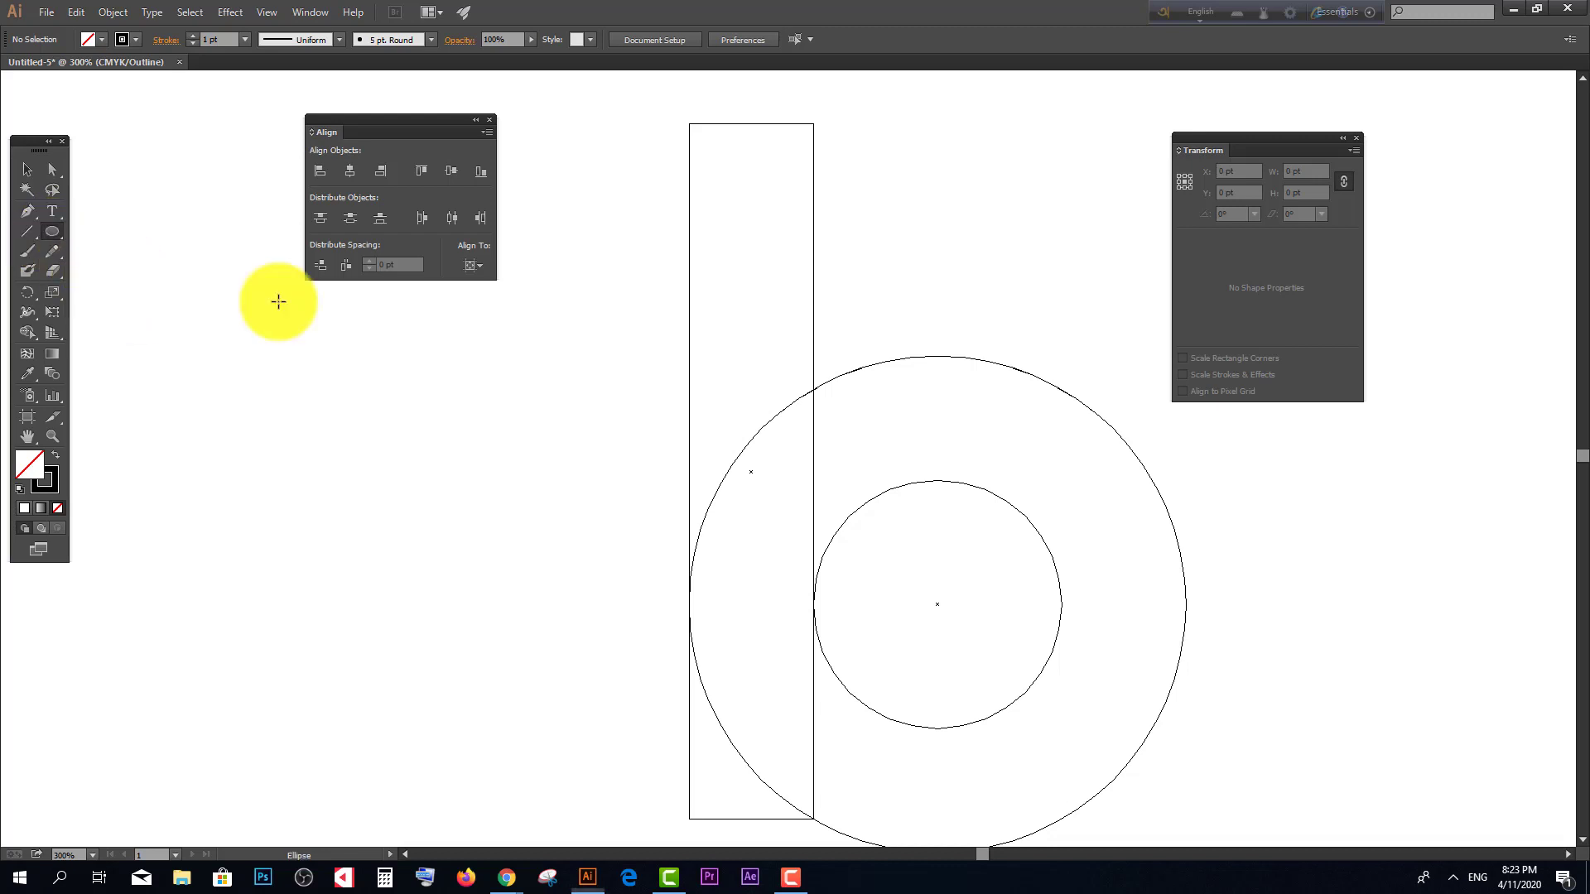
pyautogui.click(551, 304)
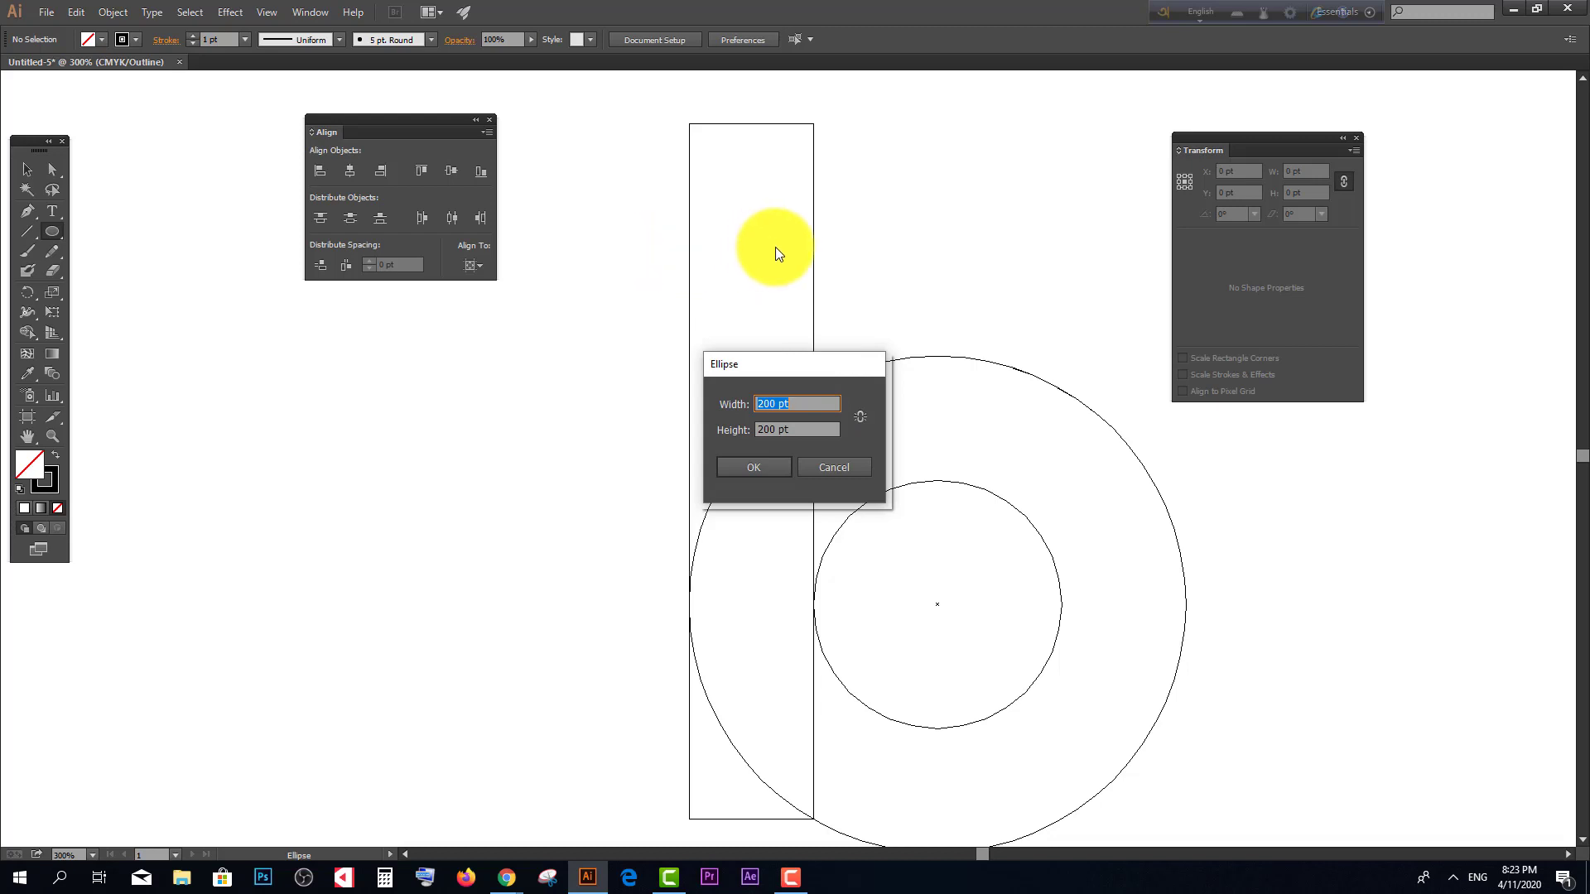
pyautogui.click(782, 403)
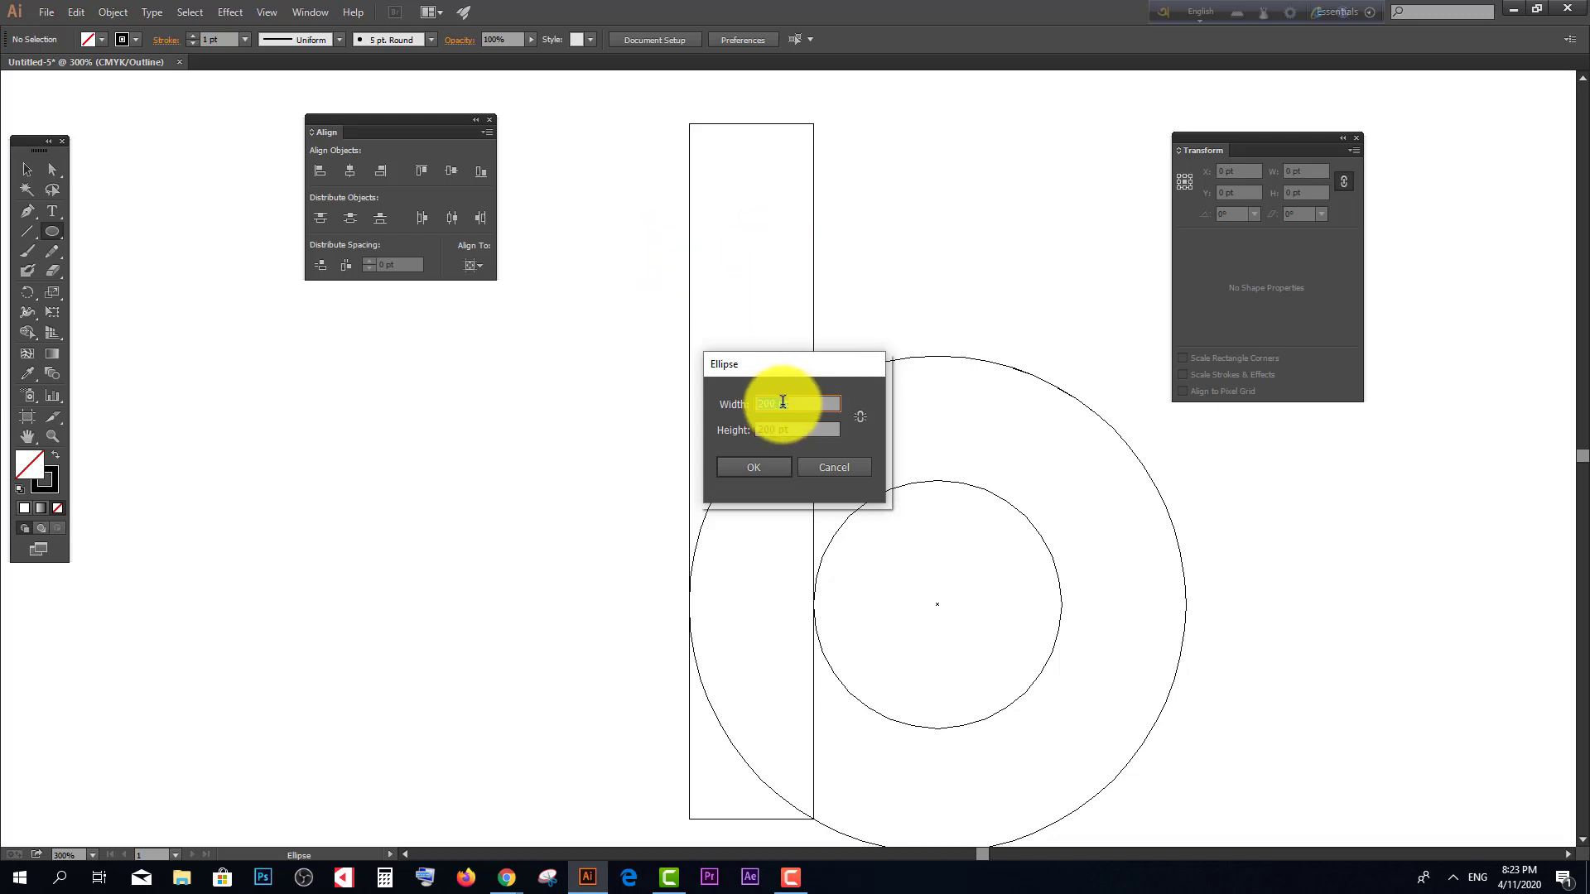
pyautogui.write('50')
pyautogui.press('Tab')
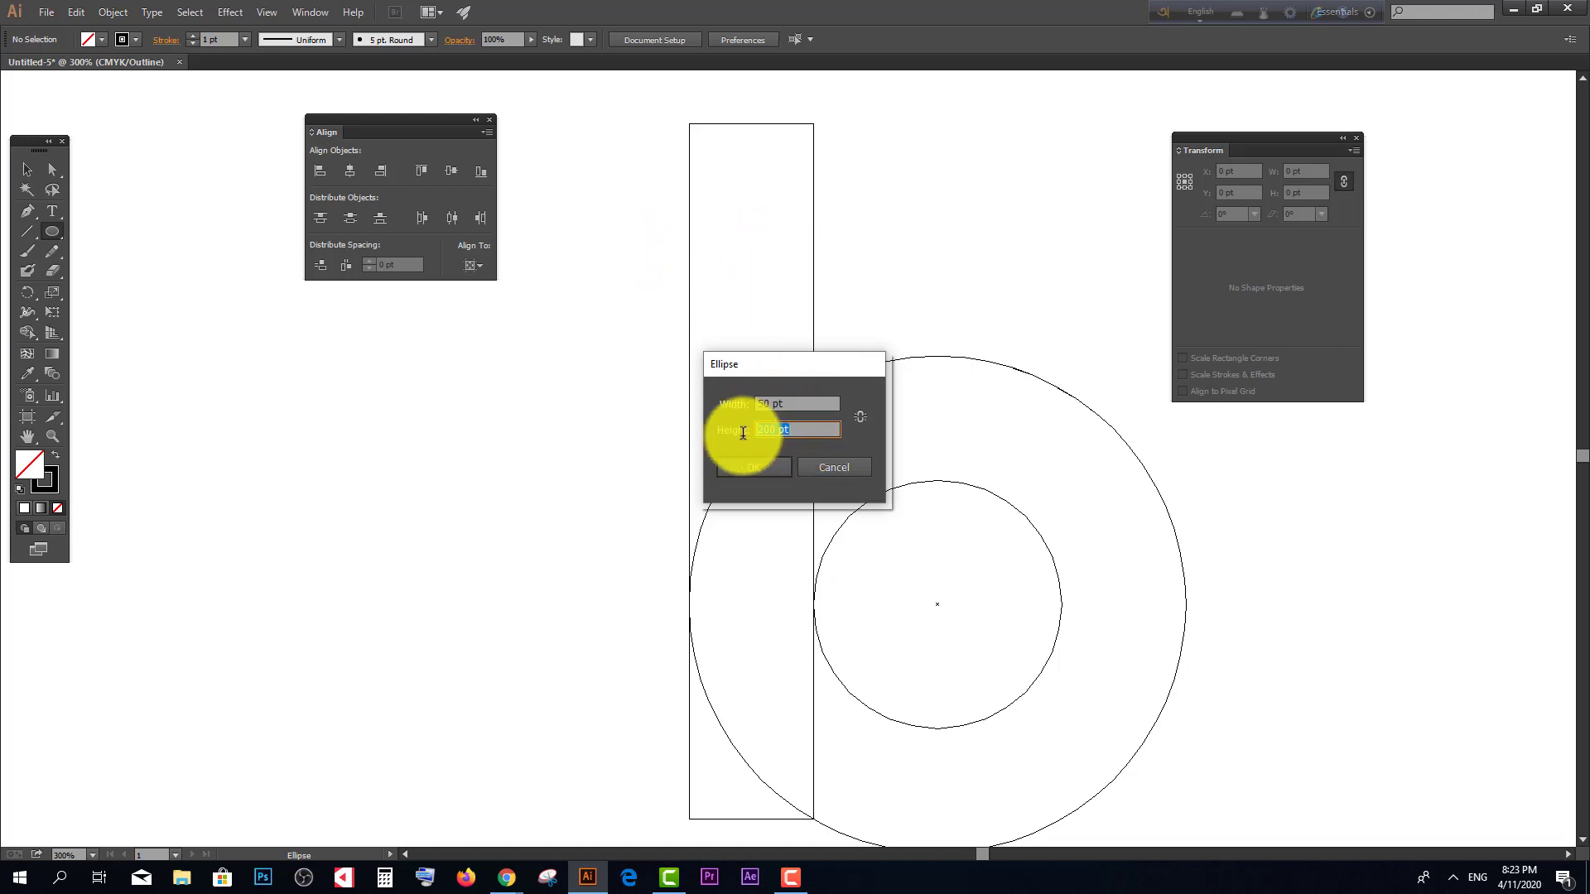
pyautogui.write('50')
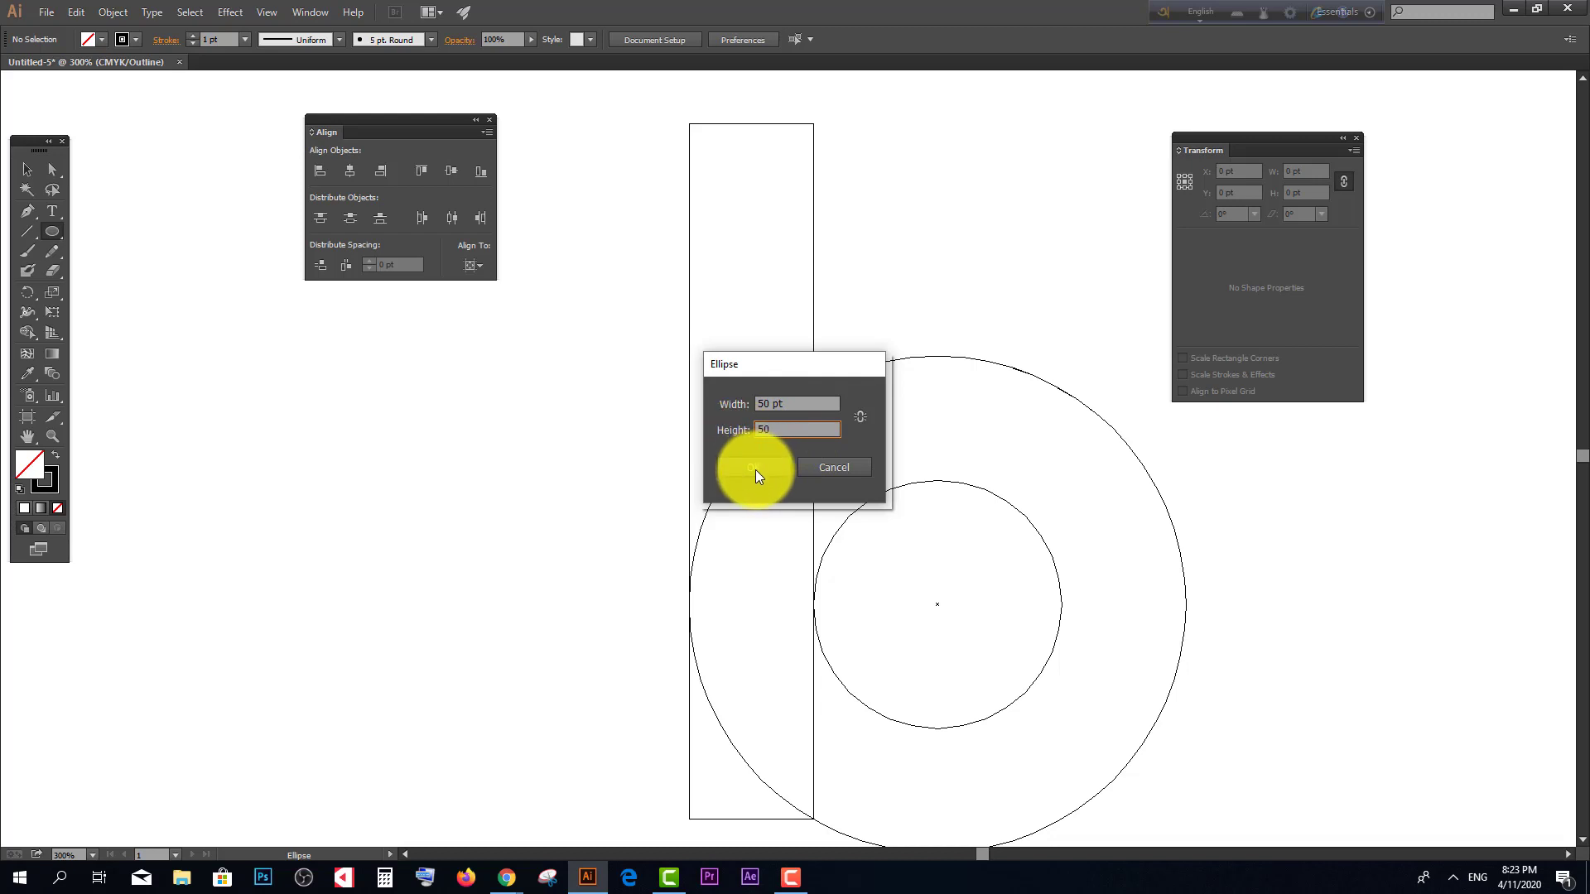
pyautogui.click(757, 468)
# Step: Move the 50 pt circle into the rectangle's upper end so it touches the top and both sides, and deselect it
pyautogui.click(27, 172)
pyautogui.scroll(2, 642, 501)
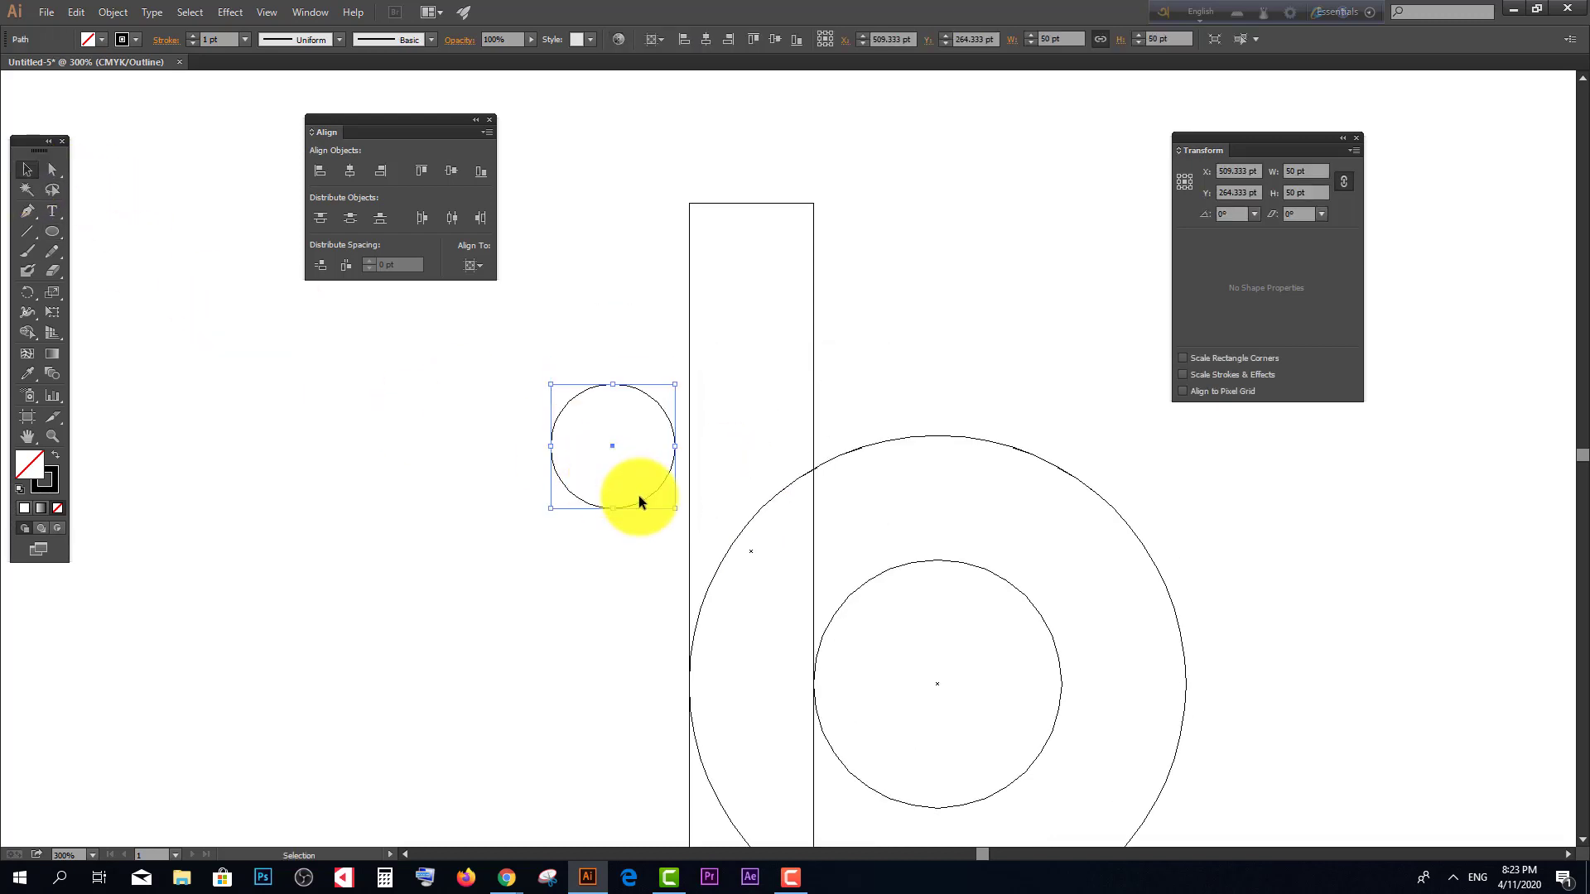
pyautogui.moveTo(643, 509); pyautogui.dragTo(781, 329)
pyautogui.click(605, 325)
pyautogui.scroll(2, 651, 333)
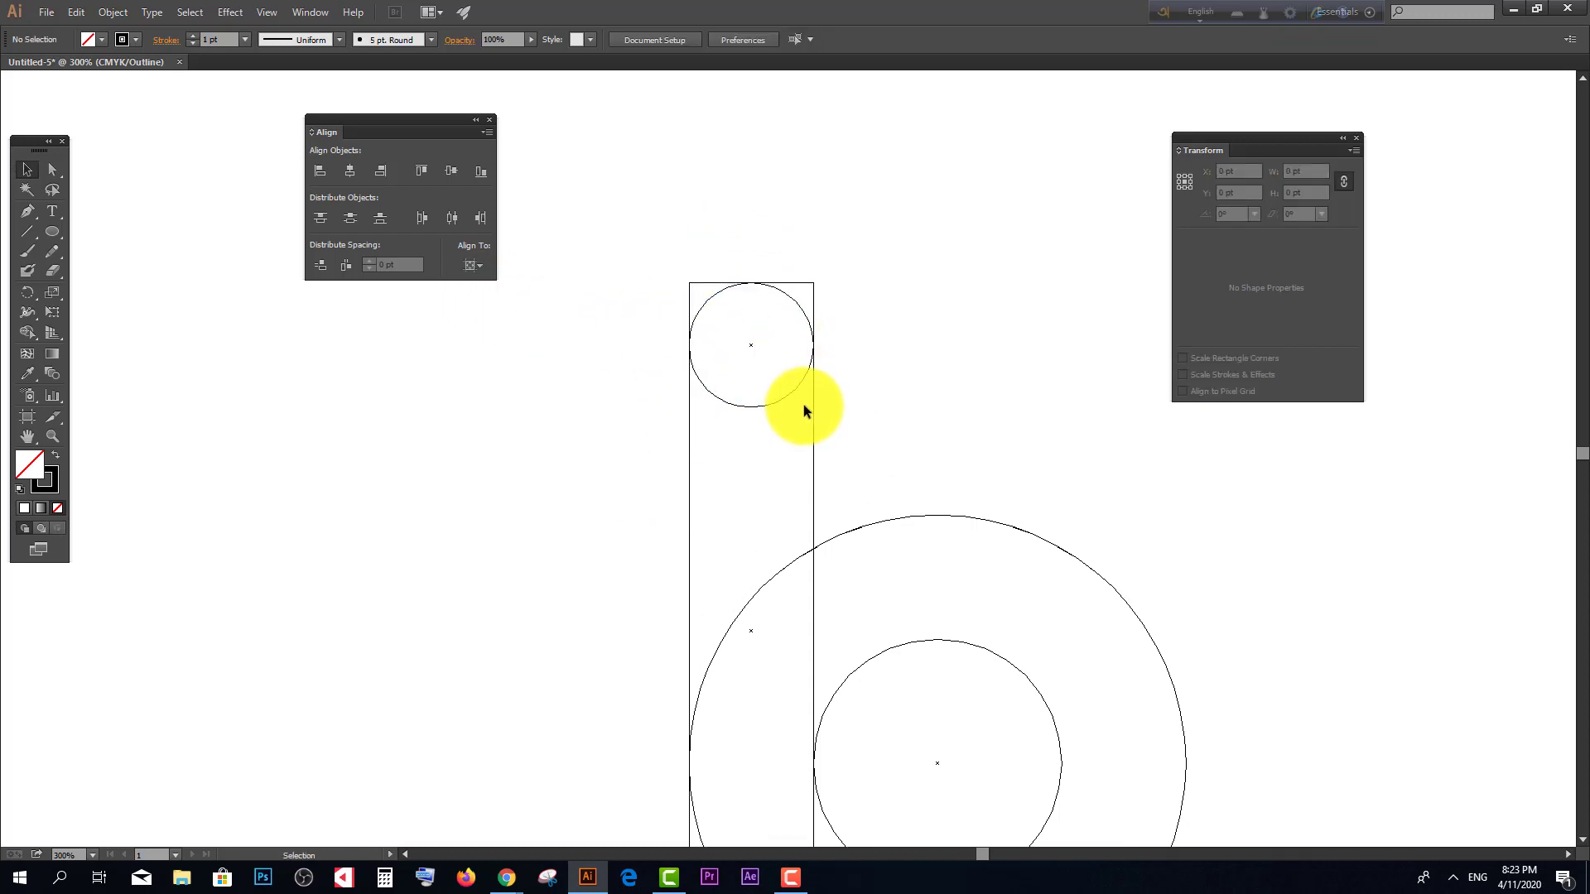
pyautogui.scroll(-1, 685, 245)
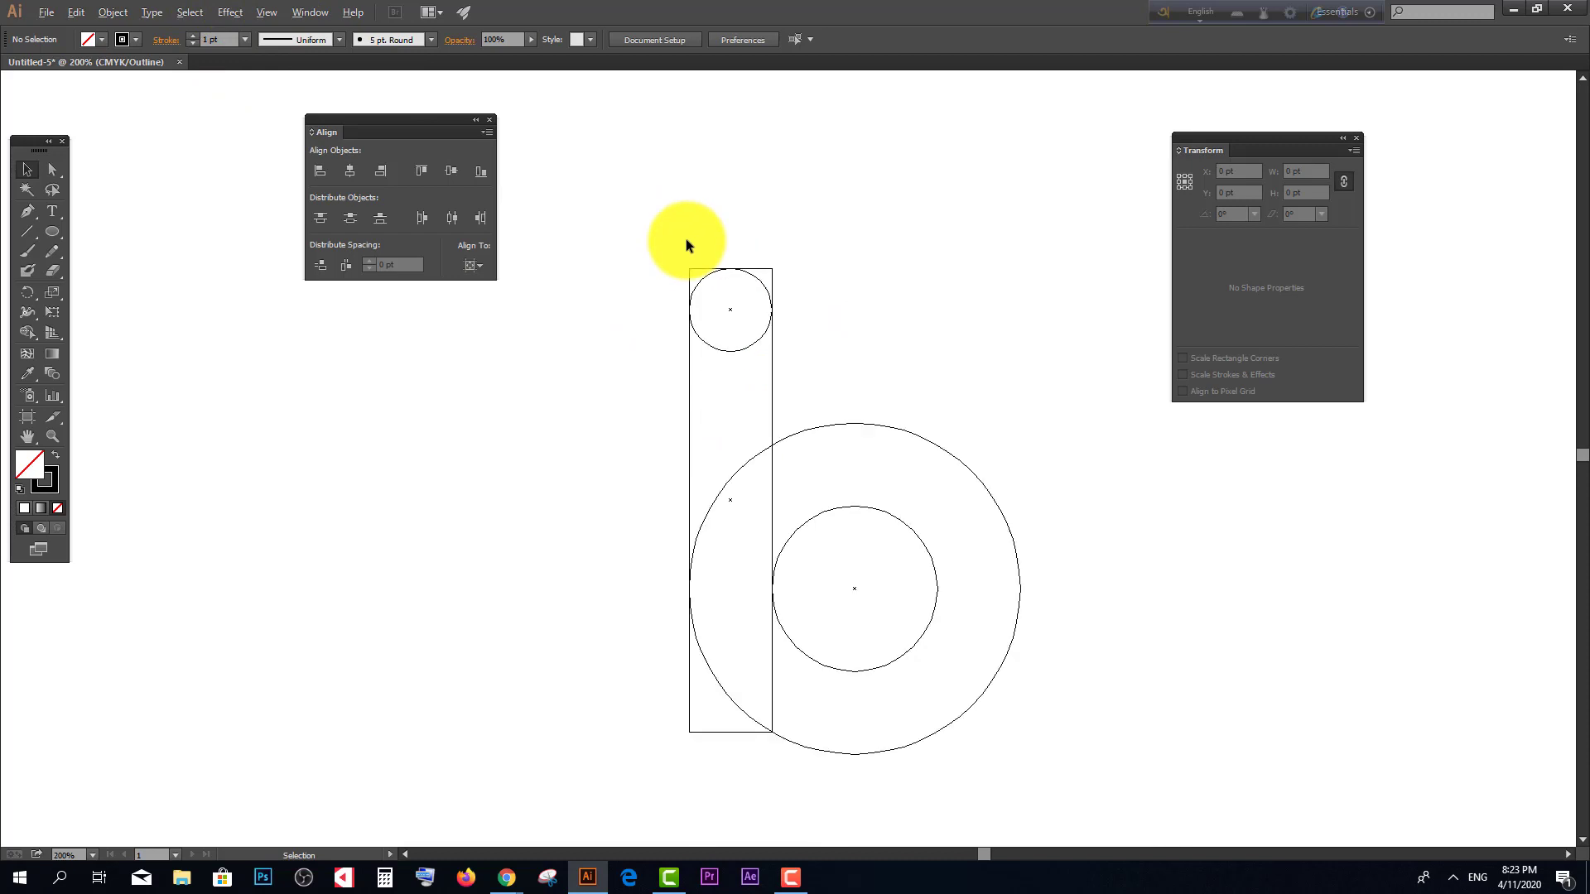
# Step: Check that Smart Guides and Snap to Point are enabled for aligning the shapes
pyautogui.moveTo(650, 216); pyautogui.dragTo(773, 514)
pyautogui.click(310, 11)
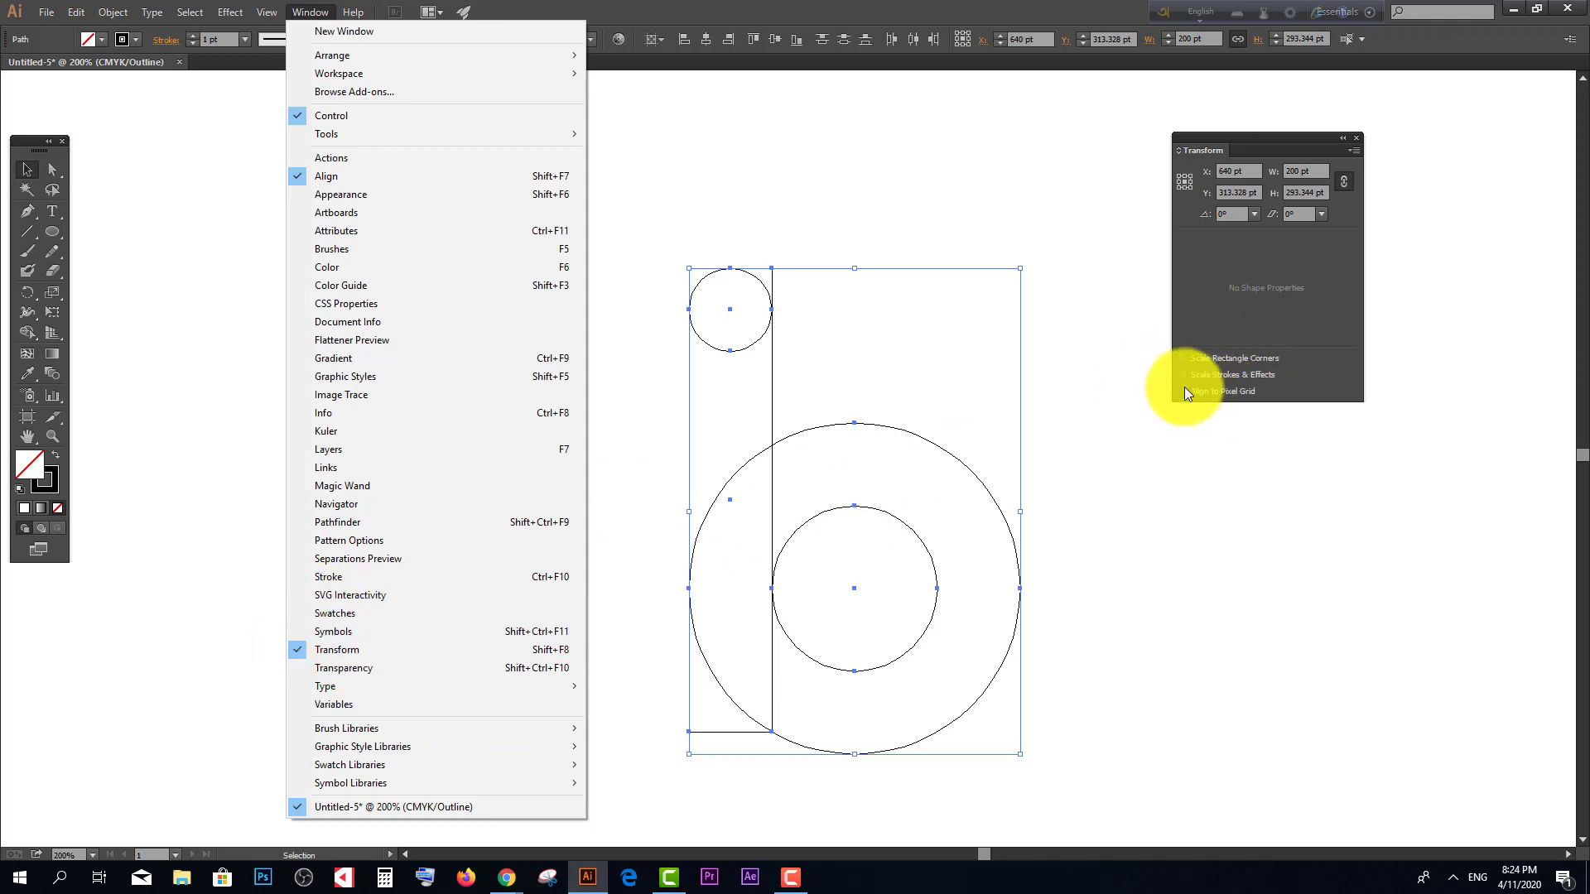
pyautogui.click(326, 176)
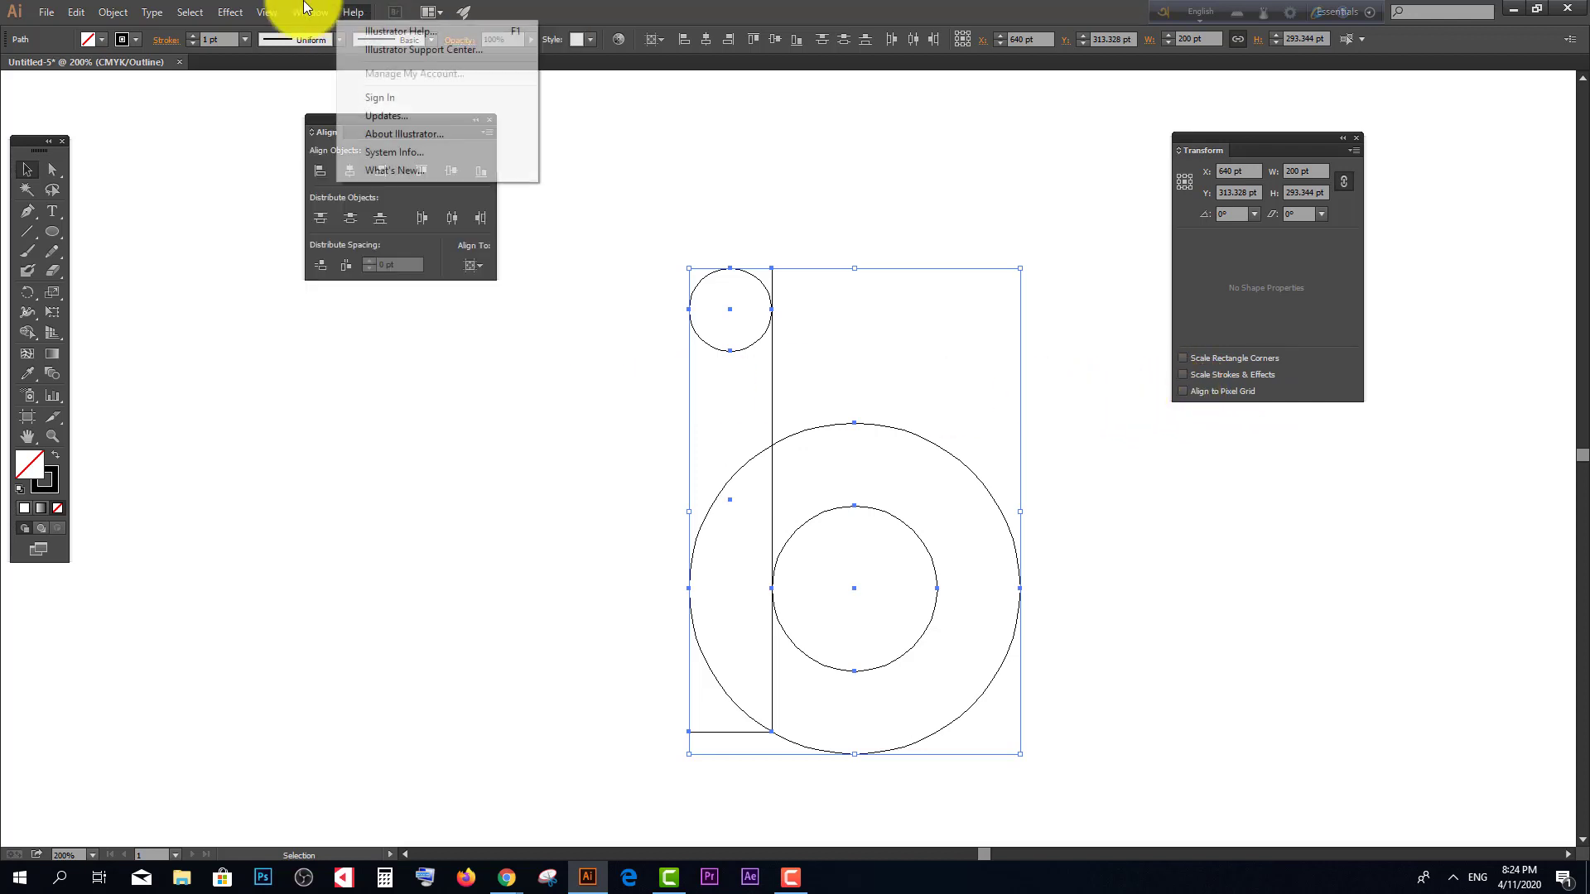
pyautogui.click(270, 13)
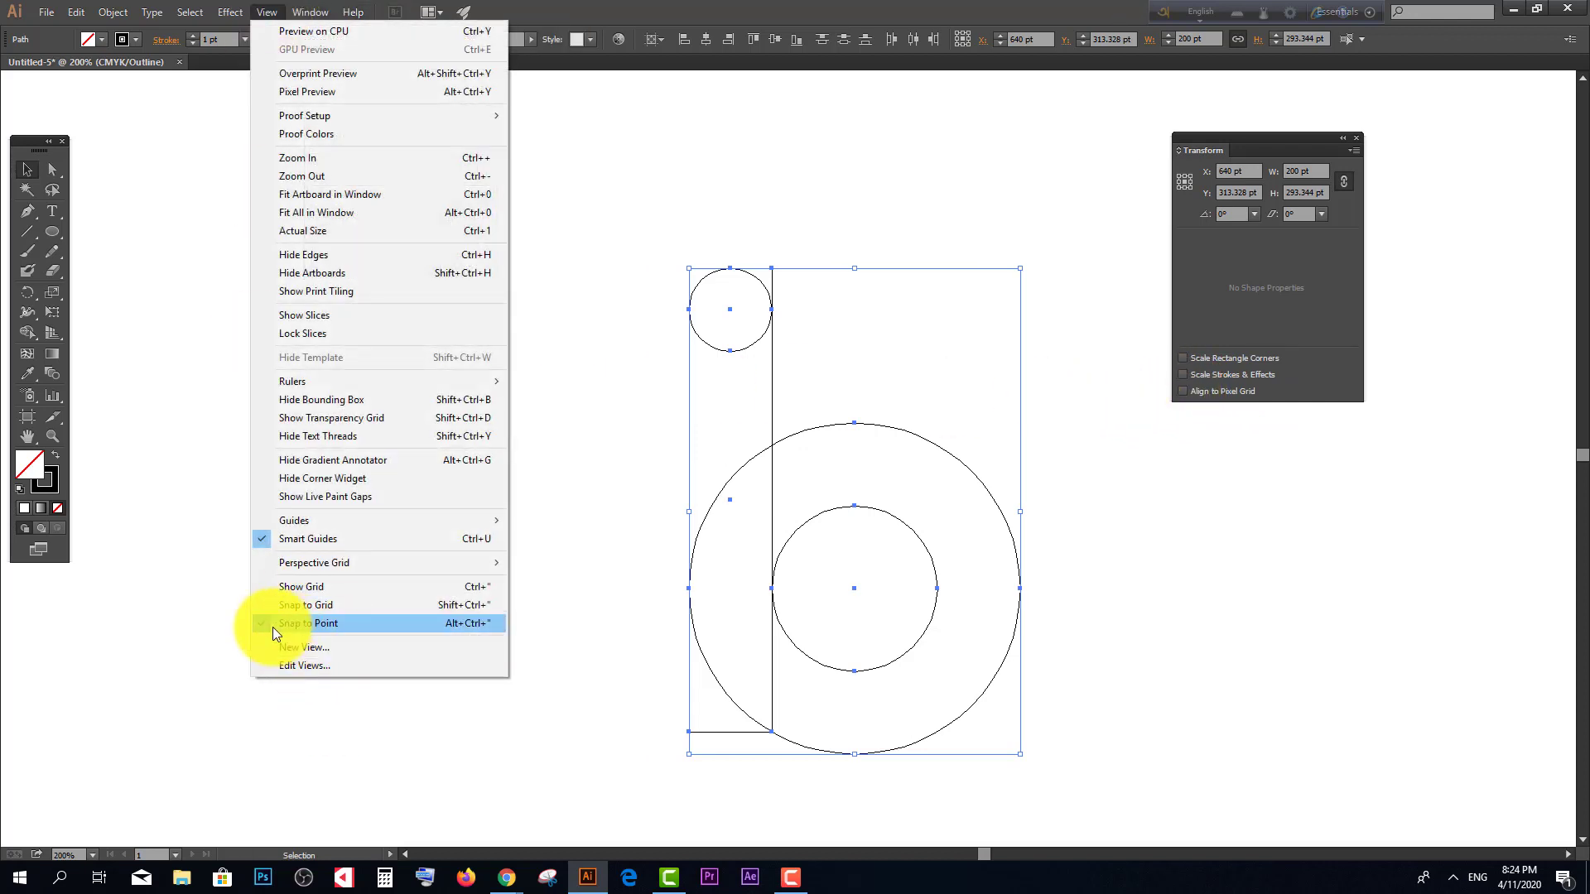
pyautogui.click(346, 624)
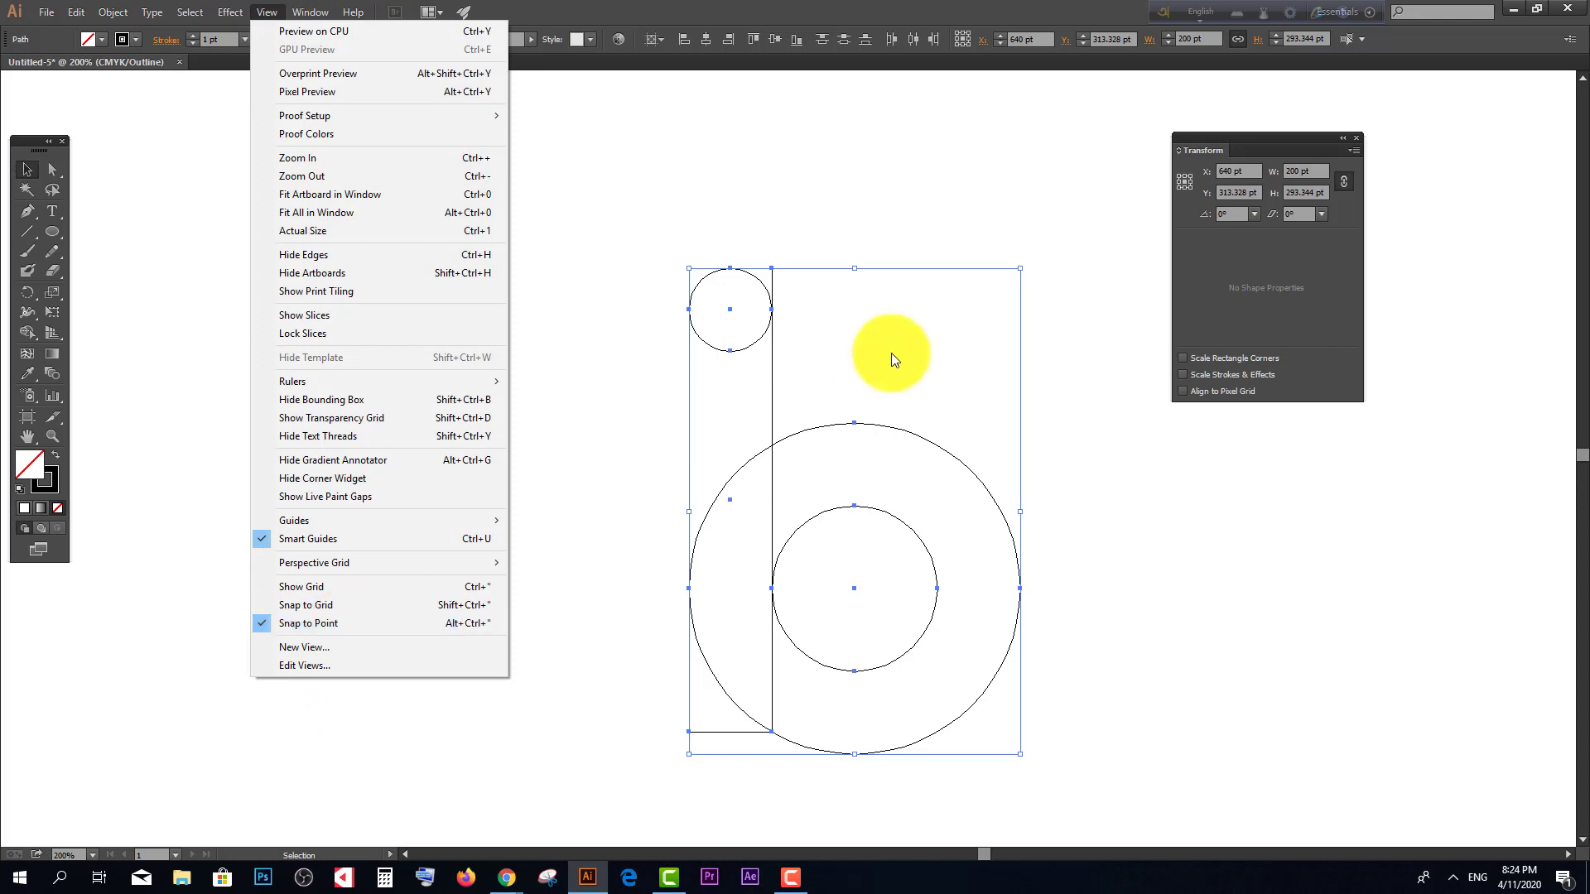
pyautogui.click(886, 348)
# Step: Move the small circle out of the rectangle and snap it back against the rectangle's top edge, centred between its sides
pyautogui.click(730, 350)
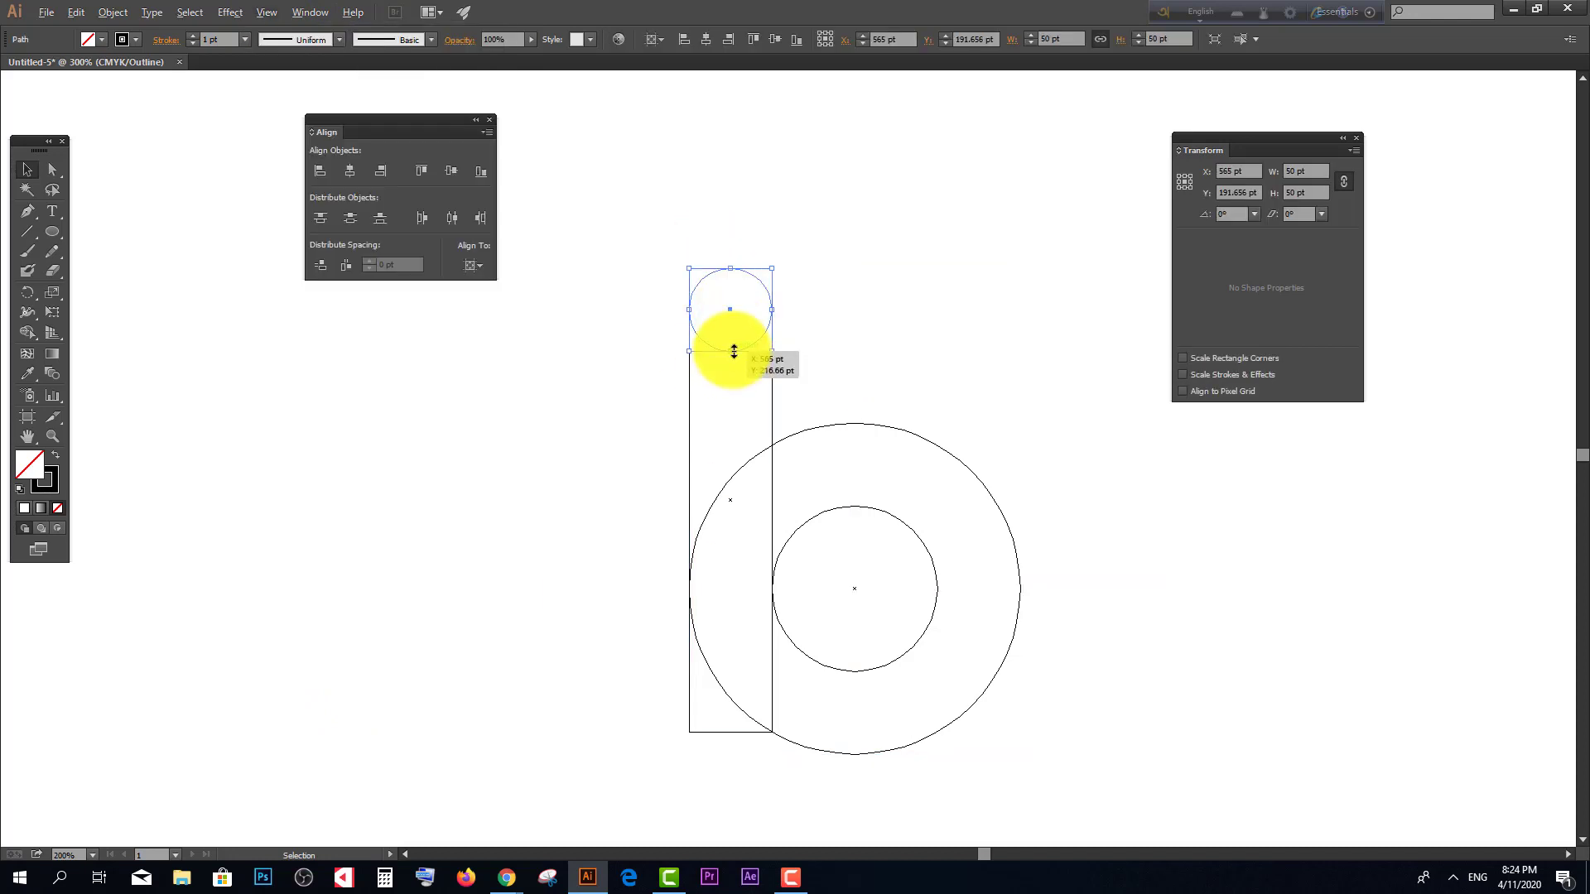
pyautogui.scroll(2, 731, 349)
pyautogui.moveTo(767, 349); pyautogui.dragTo(736, 358)
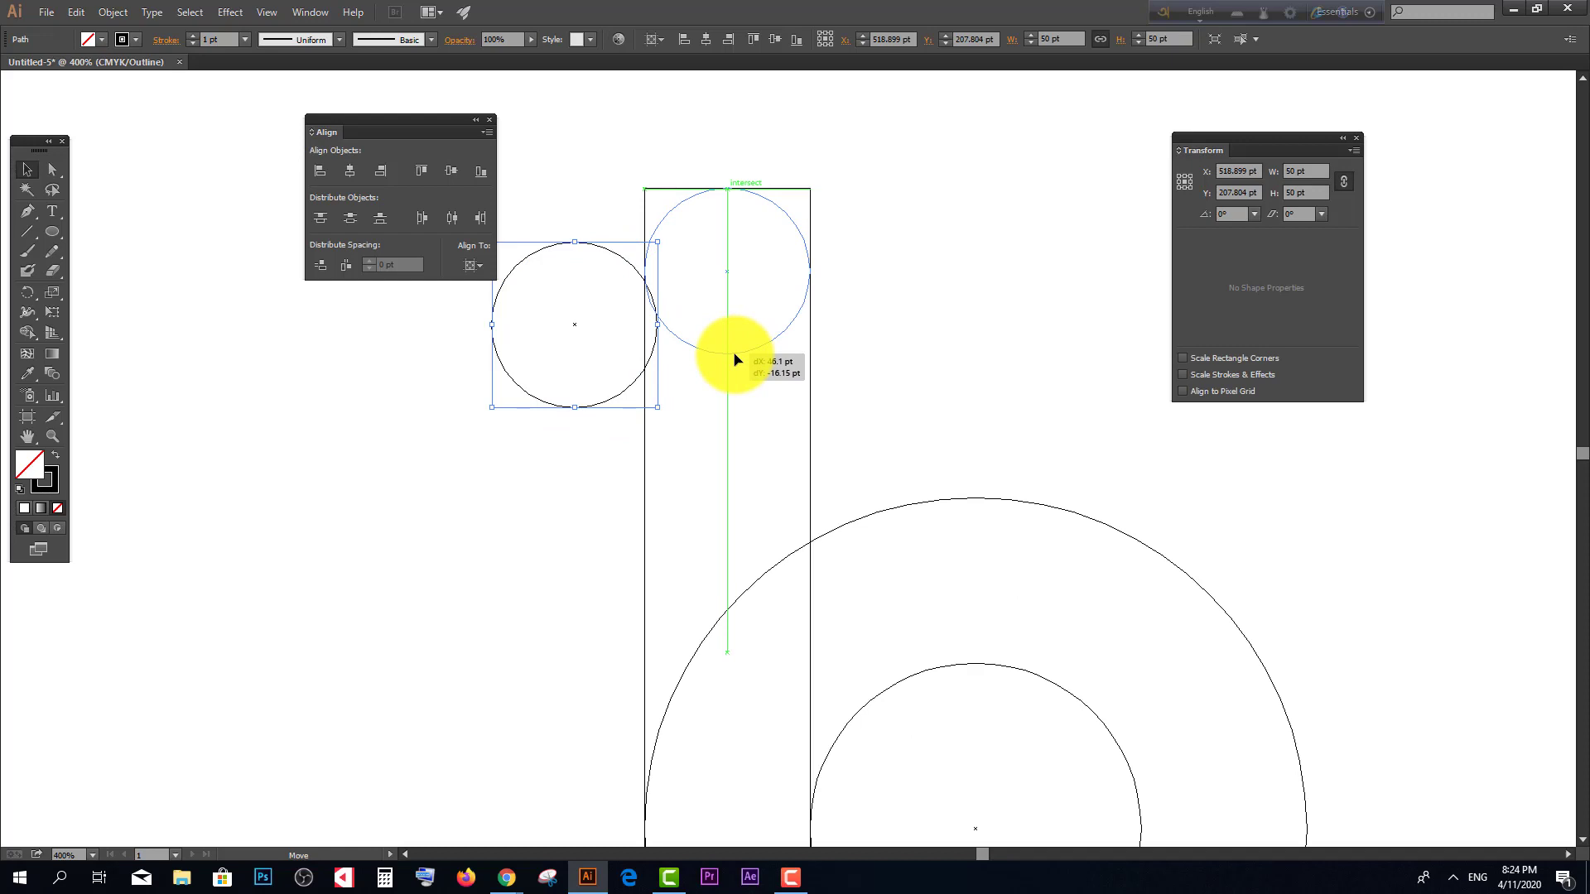
pyautogui.moveTo(735, 358); pyautogui.dragTo(735, 359)
pyautogui.click(858, 321)
# Step: Group the rectangle with the small circle at its upper end
pyautogui.scroll(-3, 725, 339)
pyautogui.moveTo(641, 266); pyautogui.dragTo(862, 375)
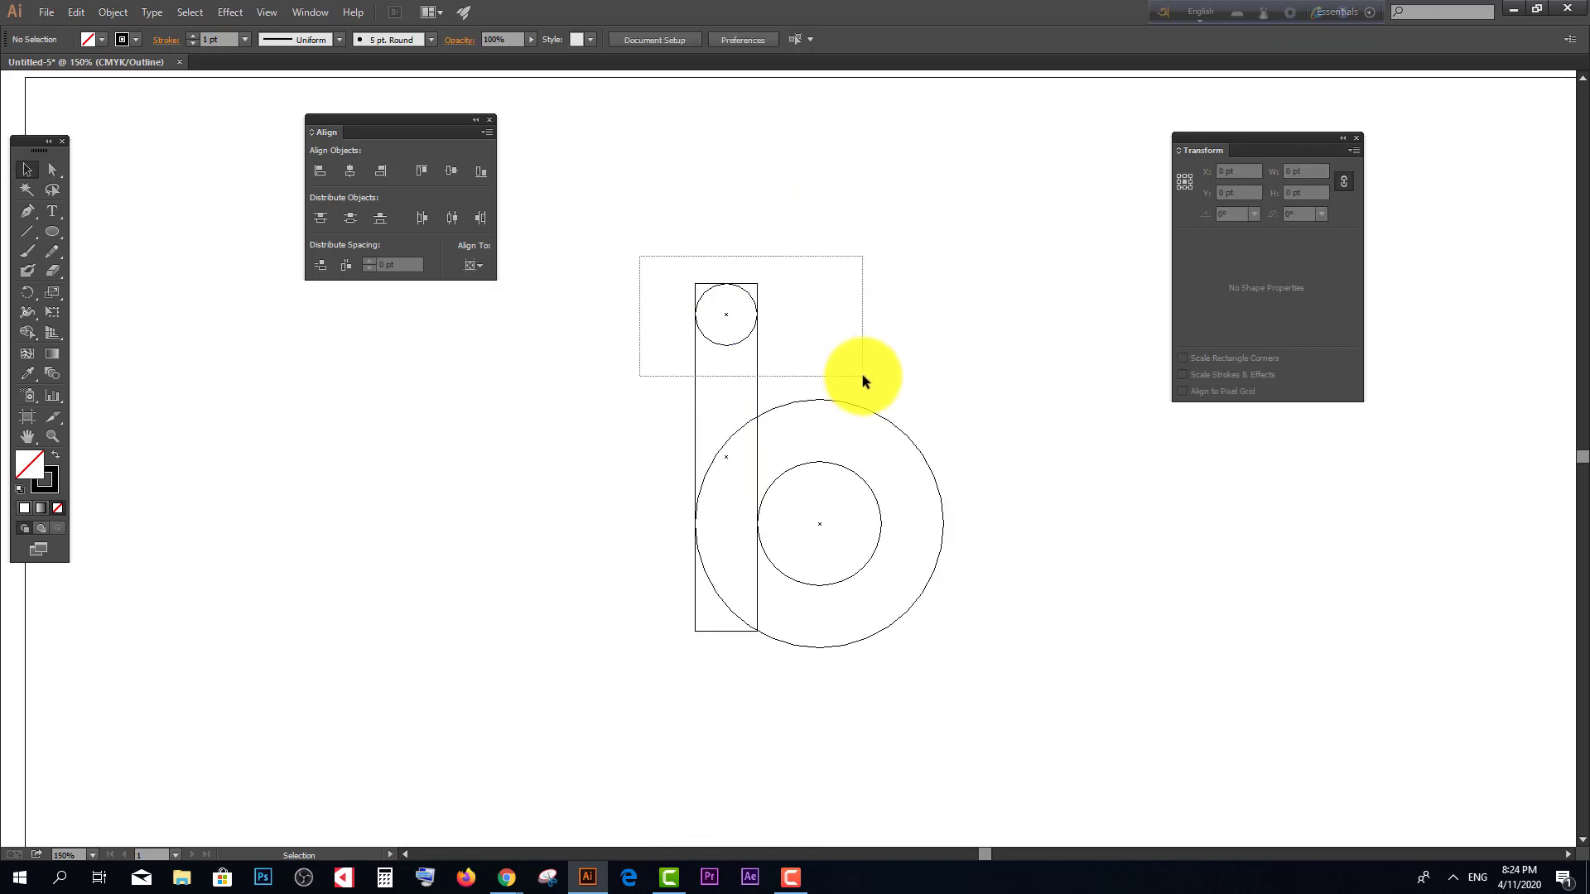
pyautogui.moveTo(638, 248); pyautogui.dragTo(791, 349)
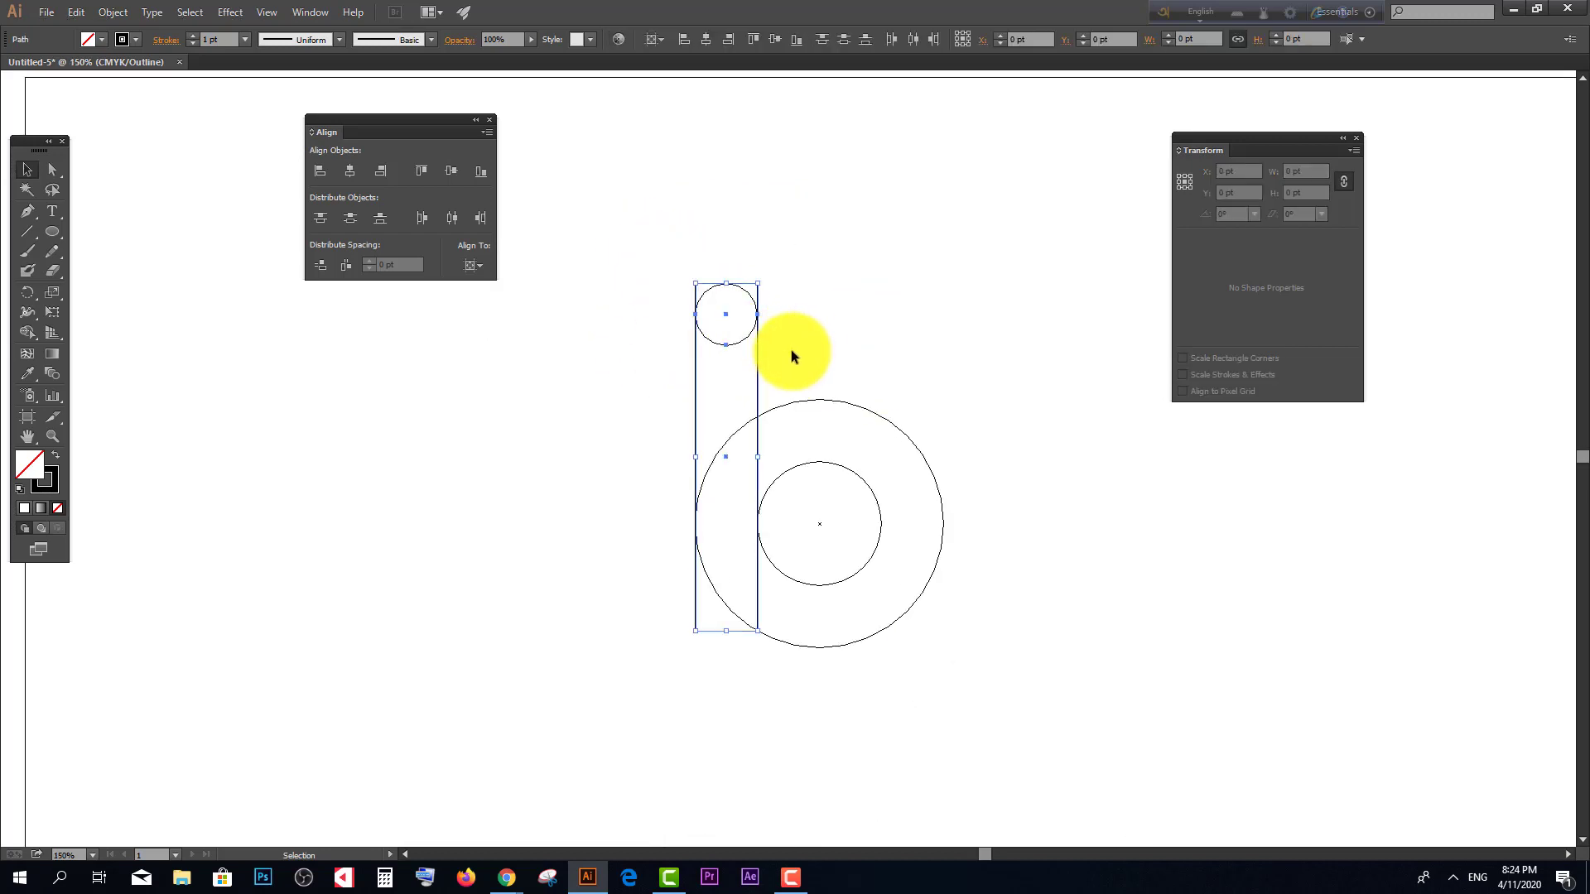
pyautogui.hotkey('ctrl', 'g')
# Step: Duplicate the group and place the copy just beyond the outer circle's right side, slightly lower than the original
pyautogui.scroll(-1, 785, 355)
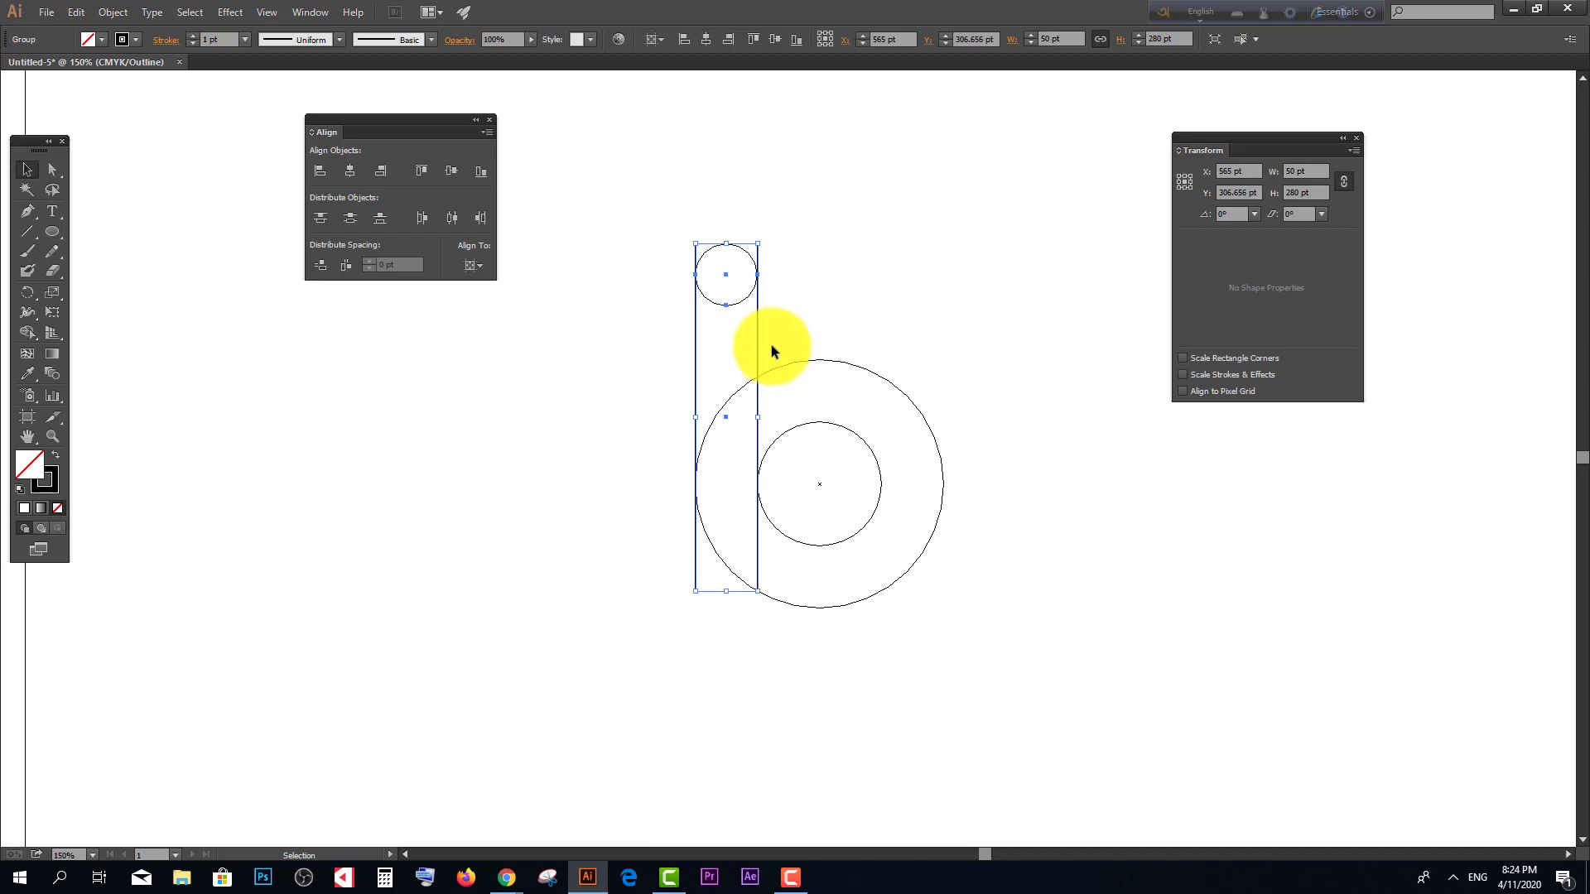
pyautogui.moveTo(763, 345); pyautogui.dragTo(1012, 410)
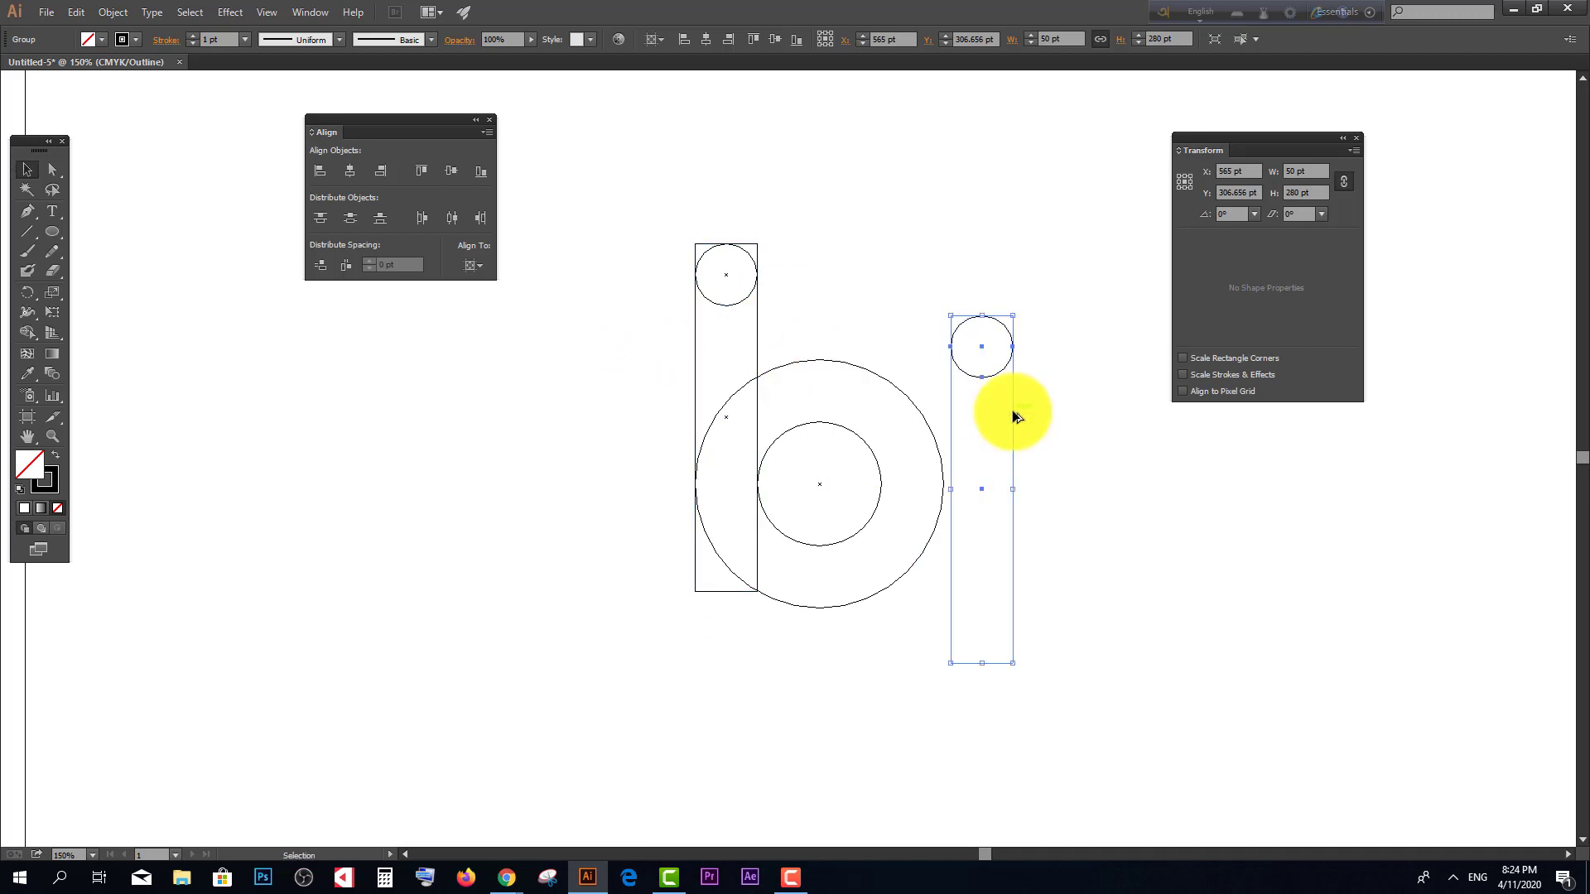
pyautogui.scroll(-2, 1021, 409)
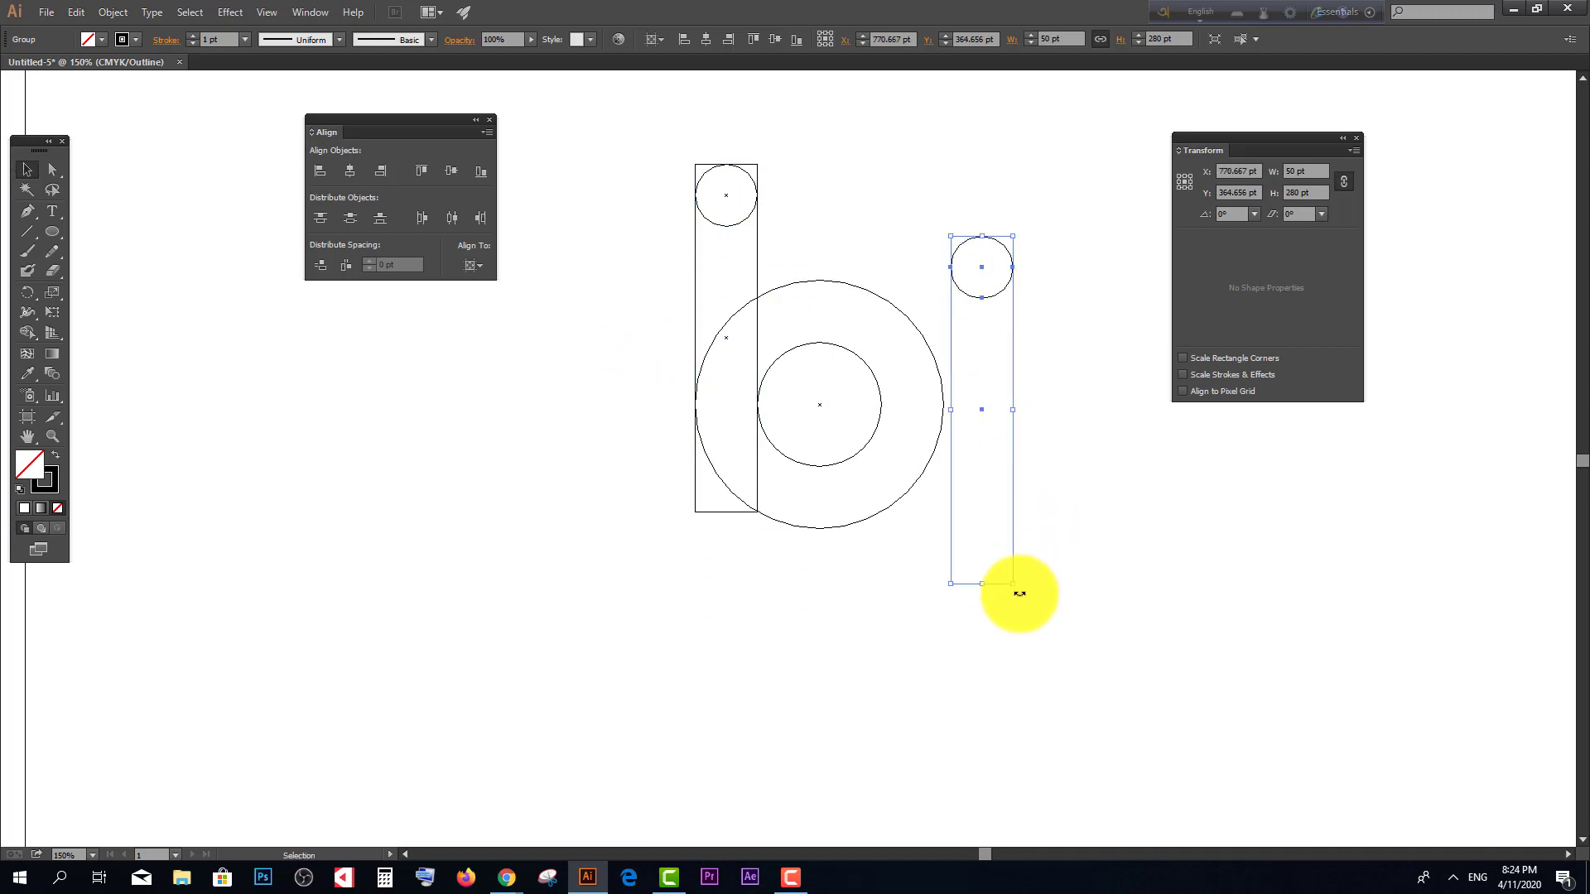
# Step: Rotate the duplicated bar group 90 degrees to horizontal, circle end at left, and place it across the ring's top with its lower-right corner on the outer circle
pyautogui.moveTo(1015, 589); pyautogui.dragTo(1126, 402)
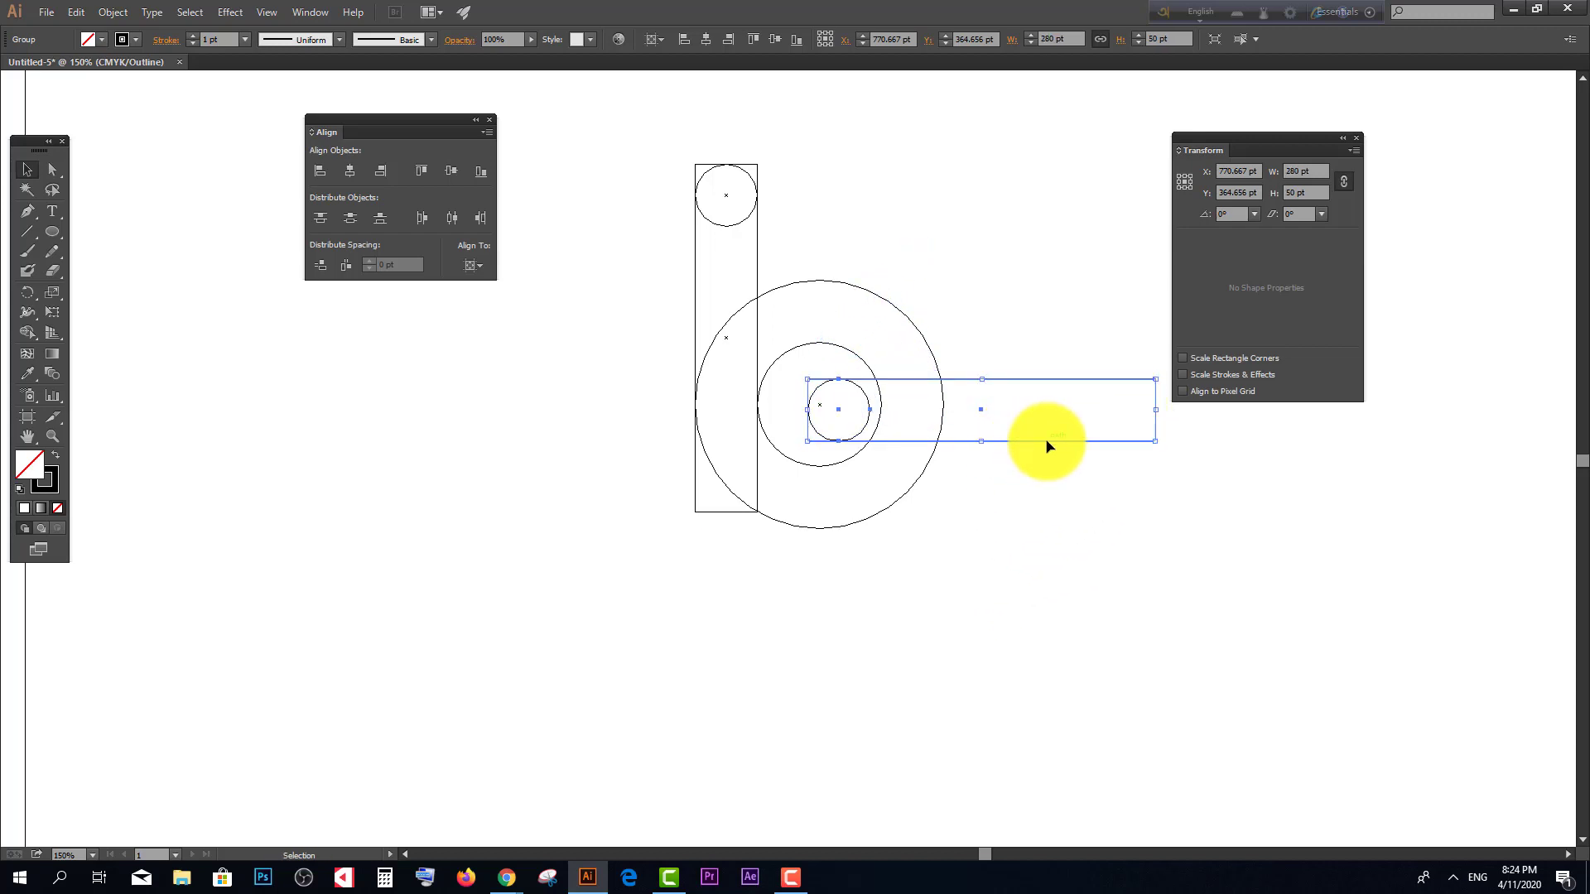
pyautogui.moveTo(1042, 443); pyautogui.dragTo(842, 351)
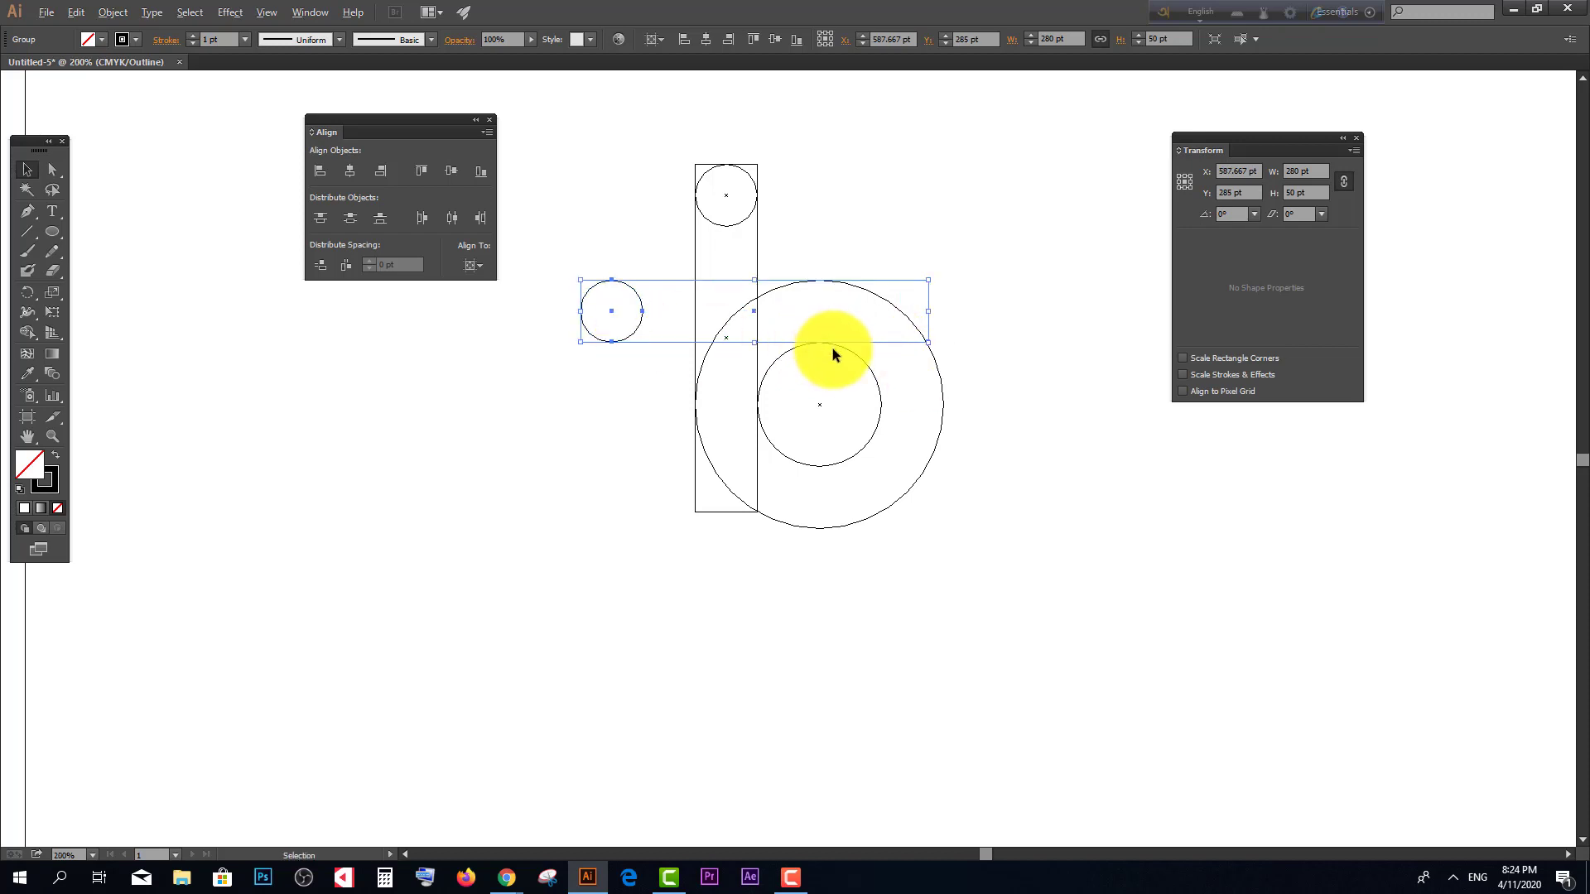
pyautogui.scroll(1, 832, 348)
pyautogui.scroll(4, 847, 335)
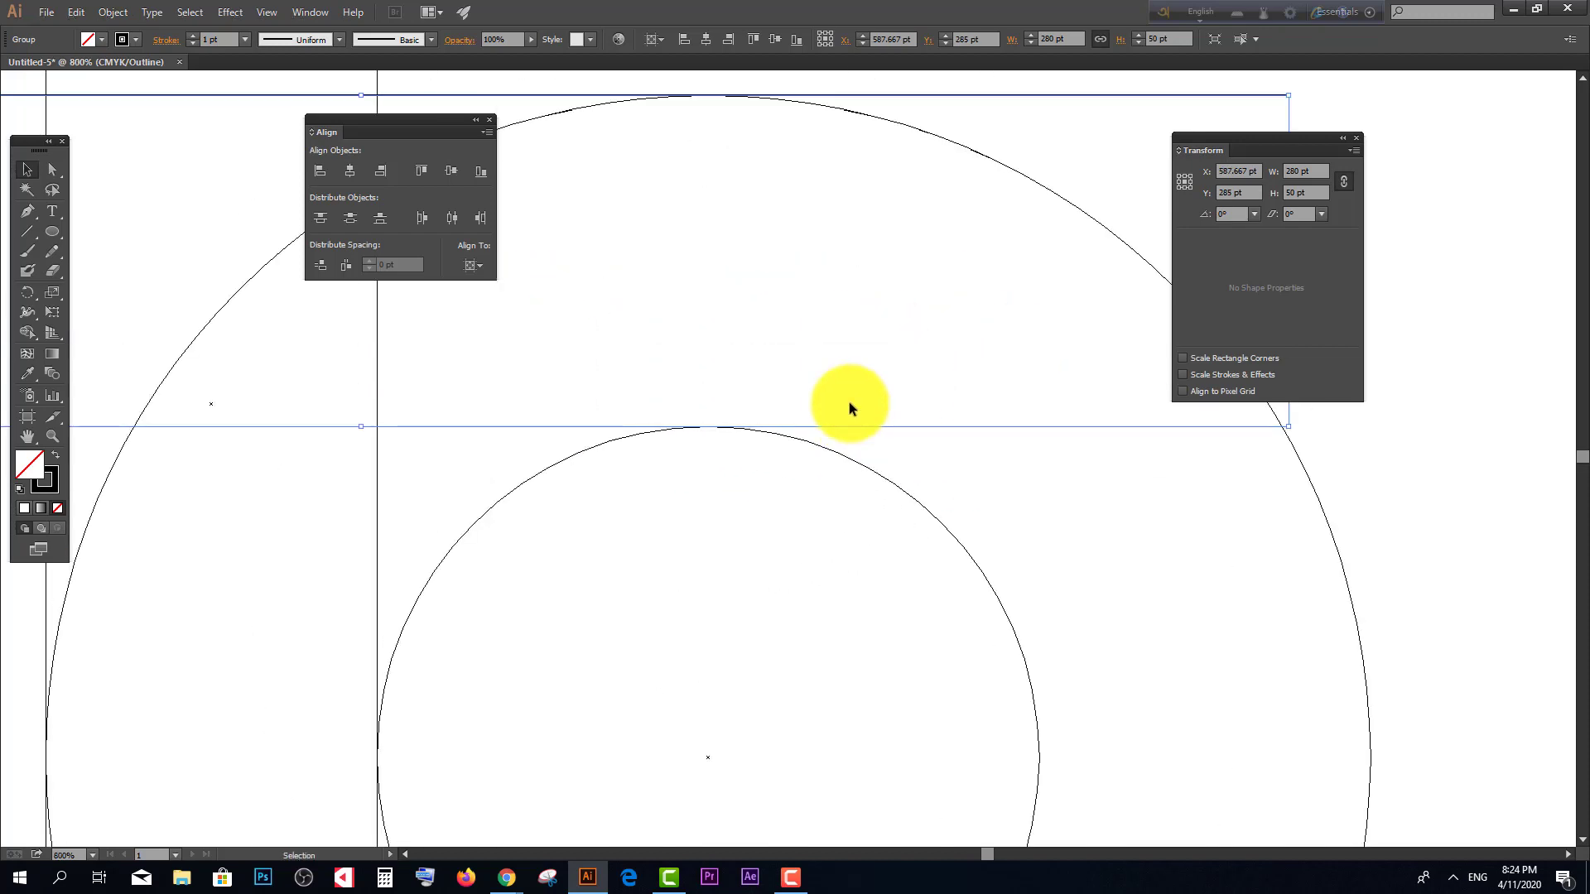
pyautogui.scroll(-2, 848, 401)
pyautogui.scroll(5, 990, 432)
pyautogui.moveTo(1301, 652); pyautogui.dragTo(1269, 643)
pyautogui.scroll(-3, 762, 674)
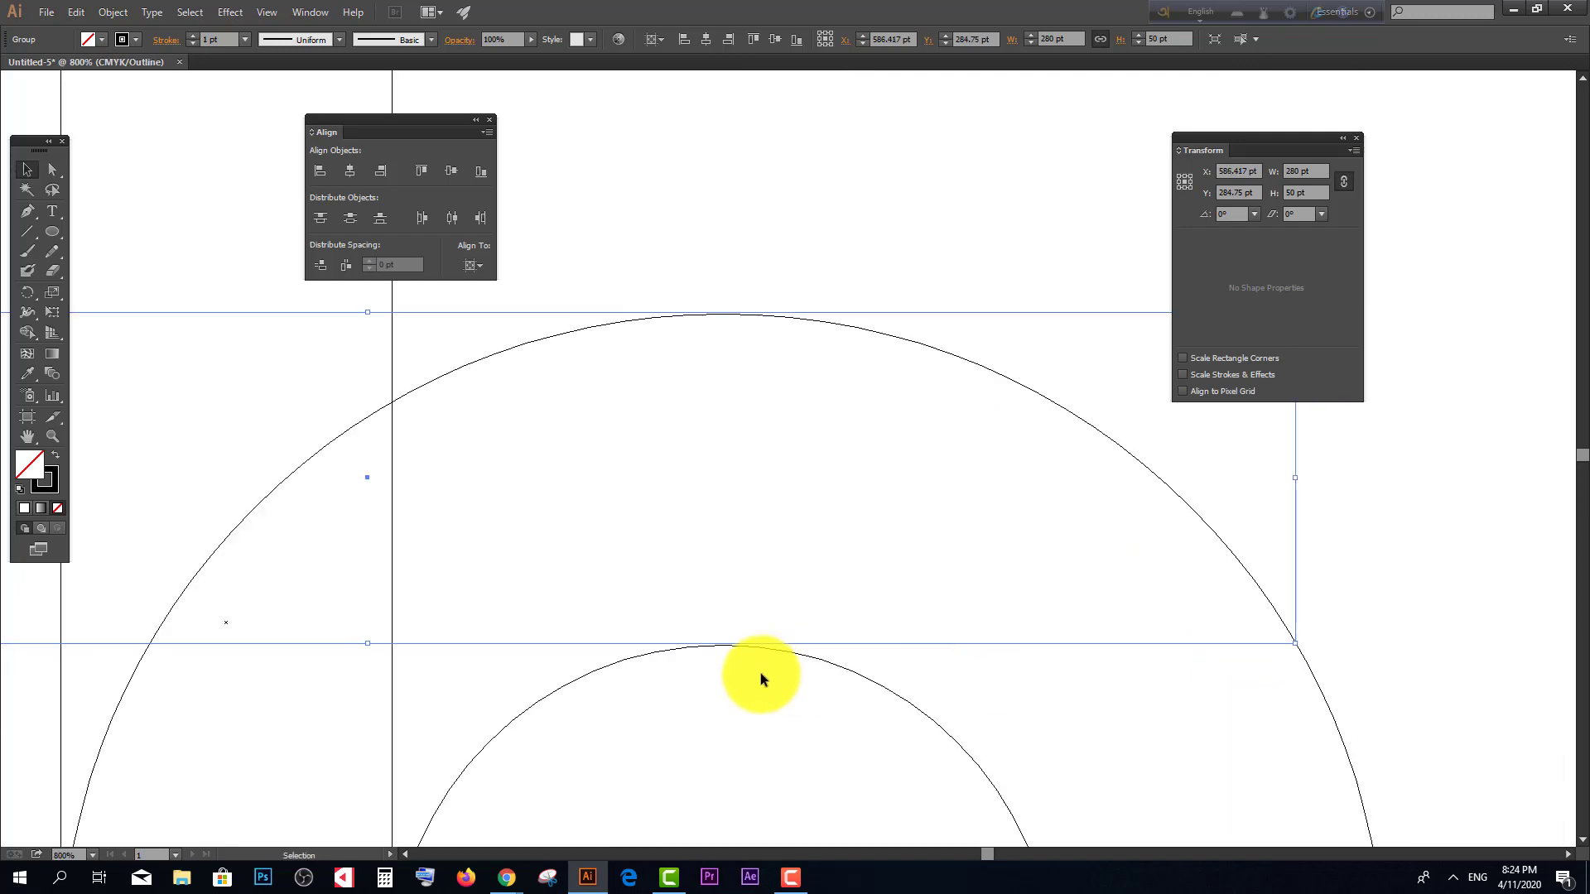
# Step: Fine-adjust the horizontal bar vertically so its long edges touch the tops of the outer and inner circles
pyautogui.scroll(6, 692, 638)
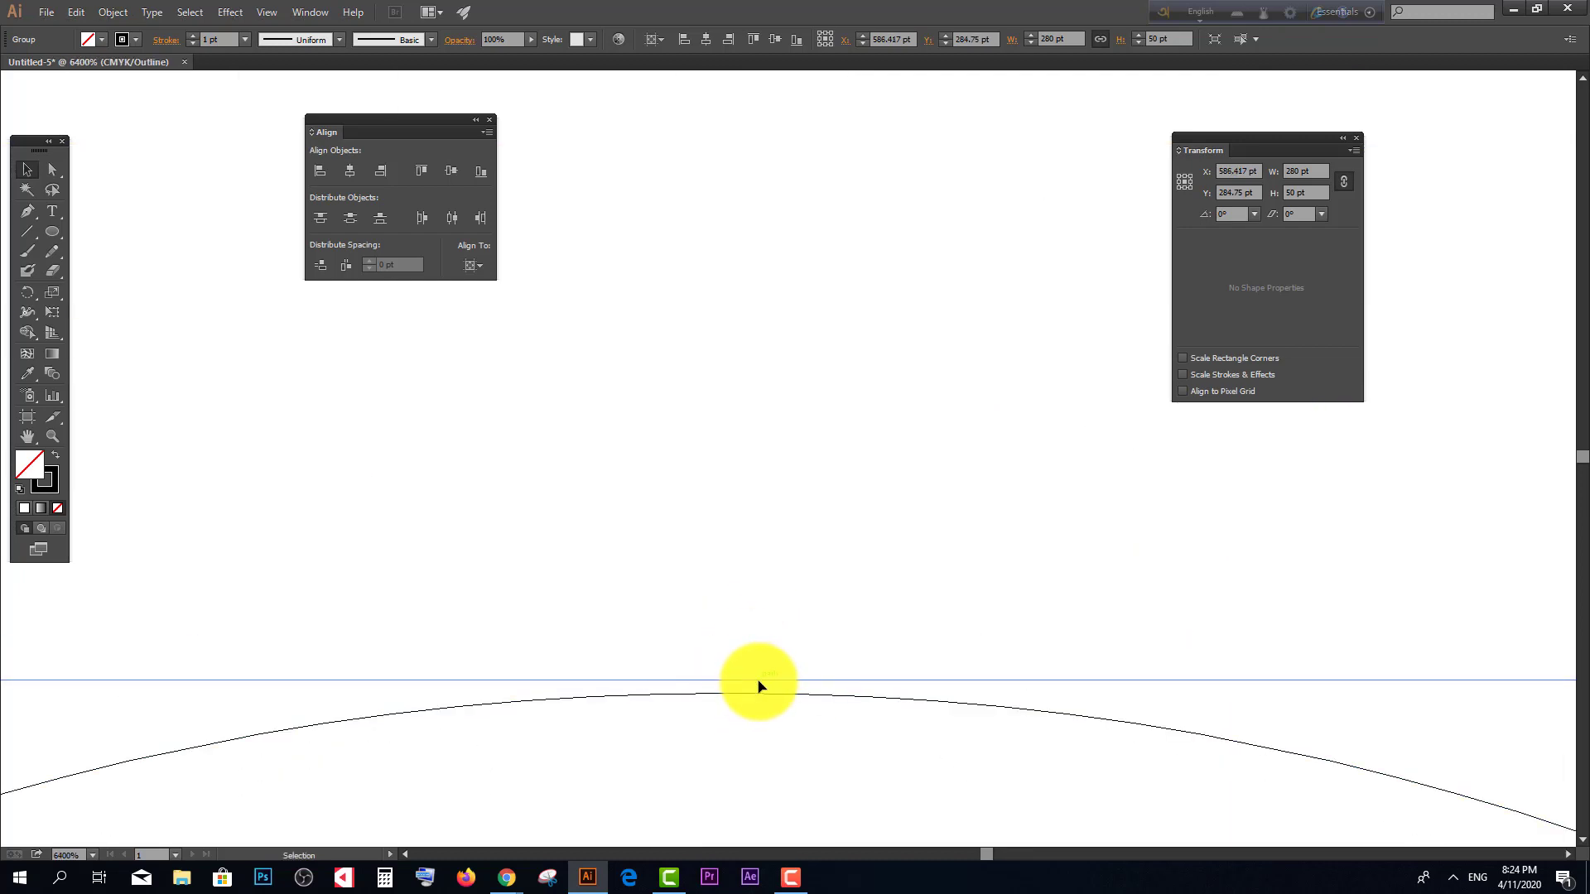
pyautogui.moveTo(758, 681); pyautogui.dragTo(760, 694)
pyautogui.click(826, 718)
pyautogui.scroll(-11, 980, 619)
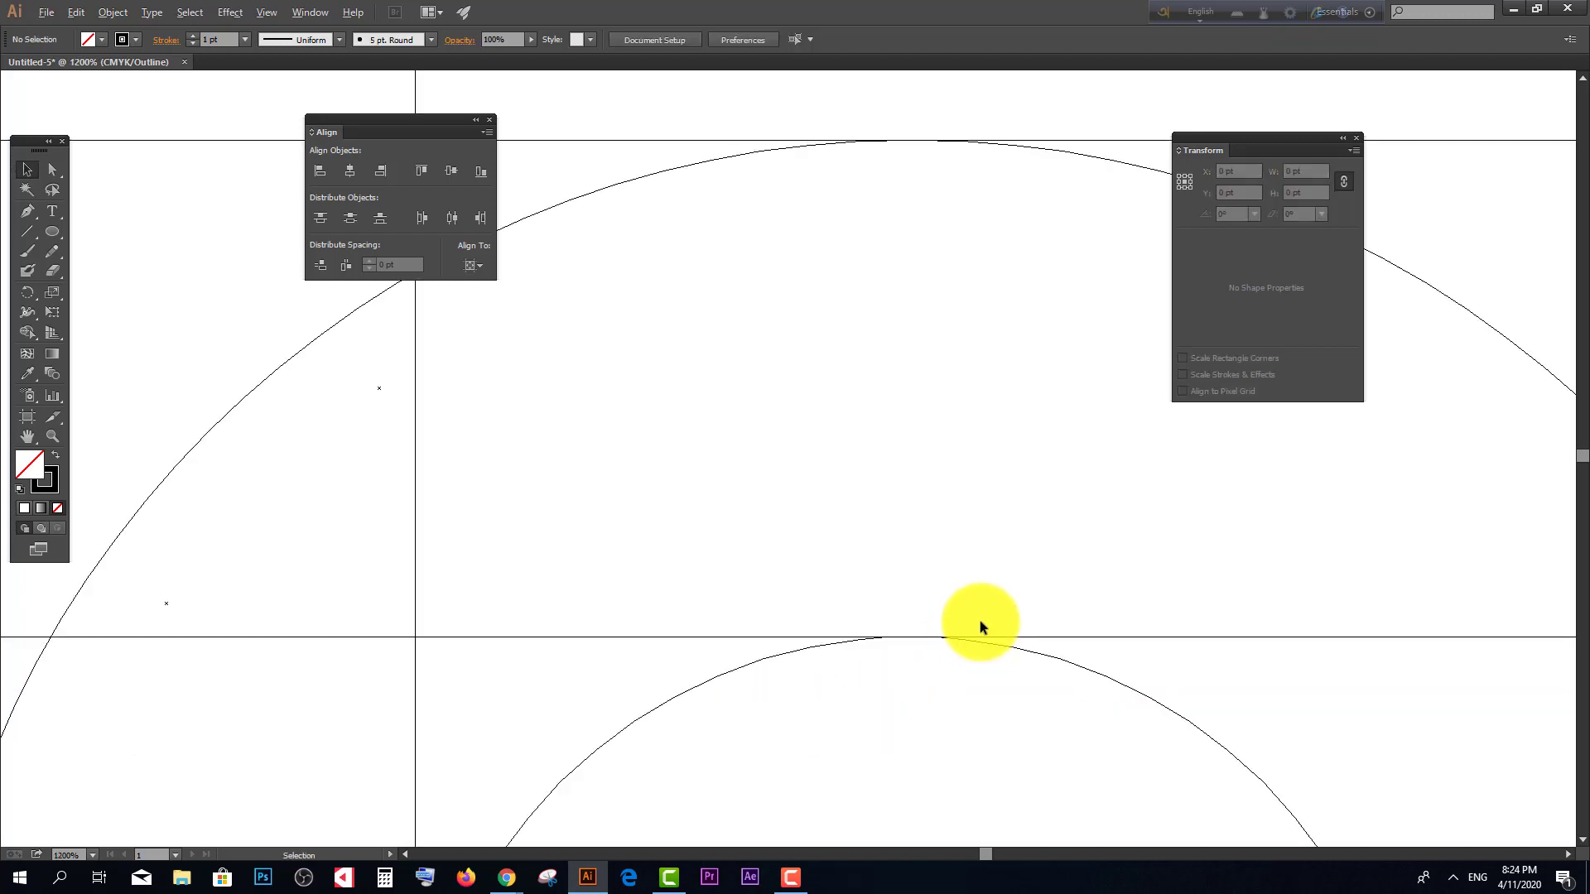
pyautogui.scroll(-1, 708, 658)
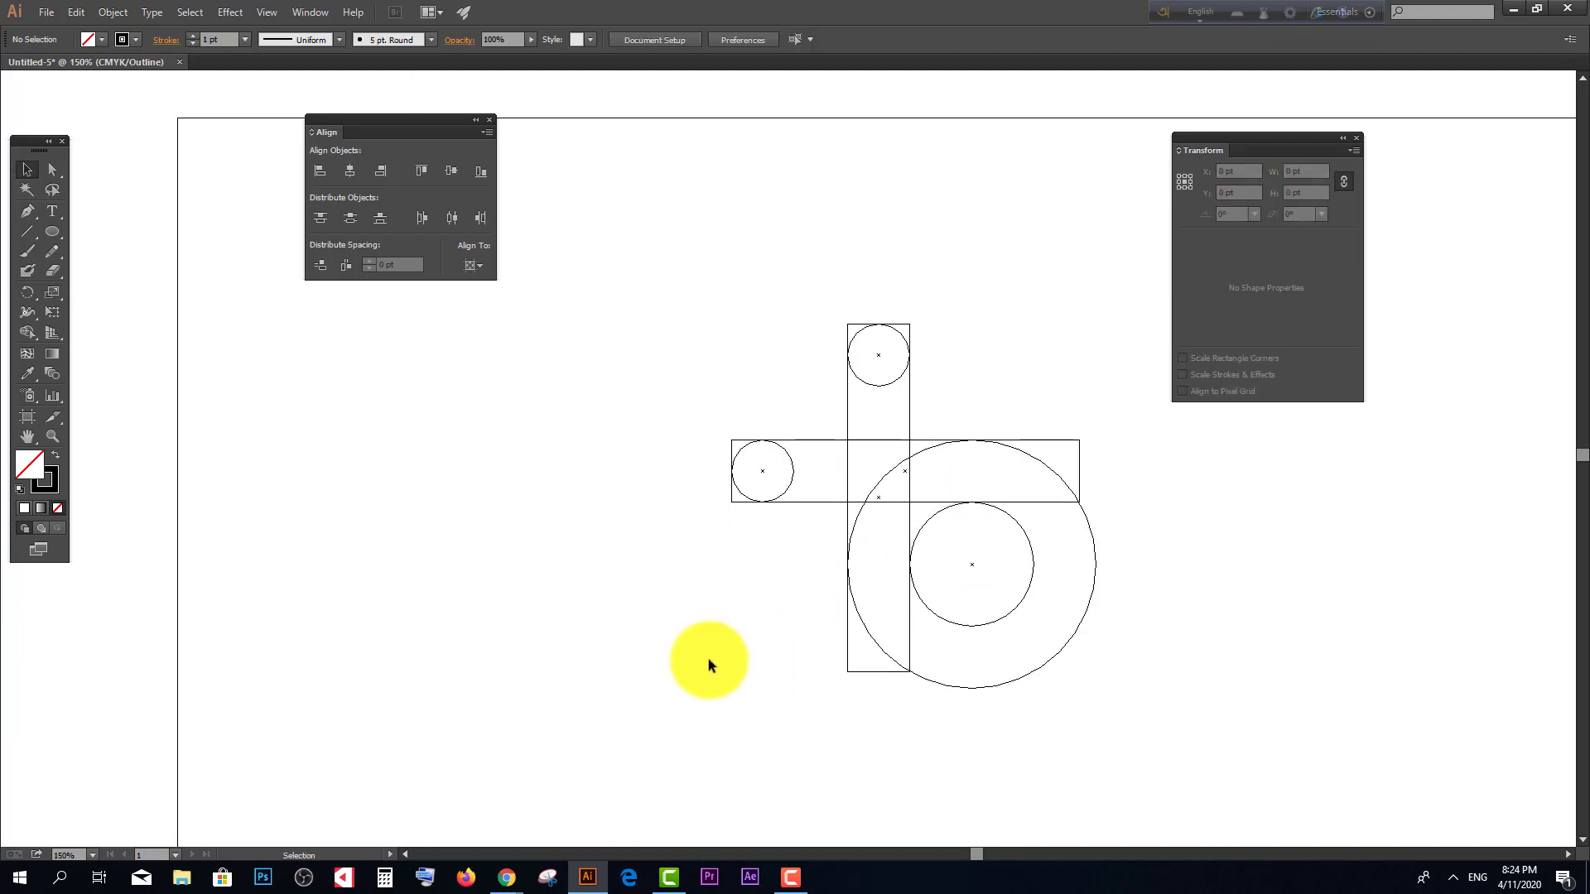
pyautogui.scroll(-1, 768, 611)
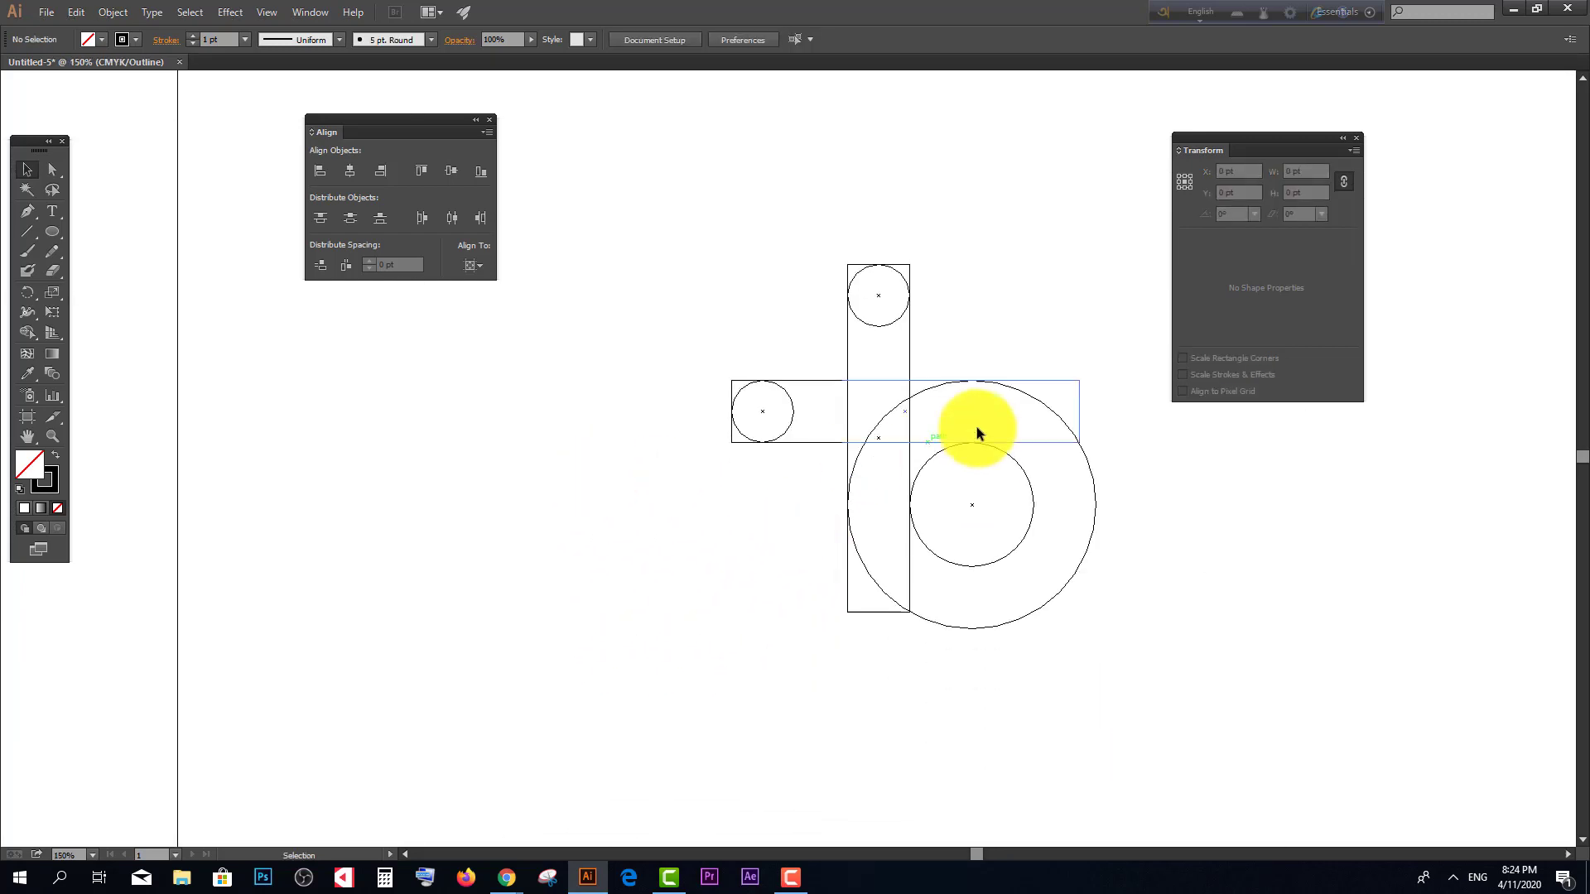
# Step: Create a thin rectangle 10 pt wide and 280 pt high beside the construction
pyautogui.scroll(1, 909, 336)
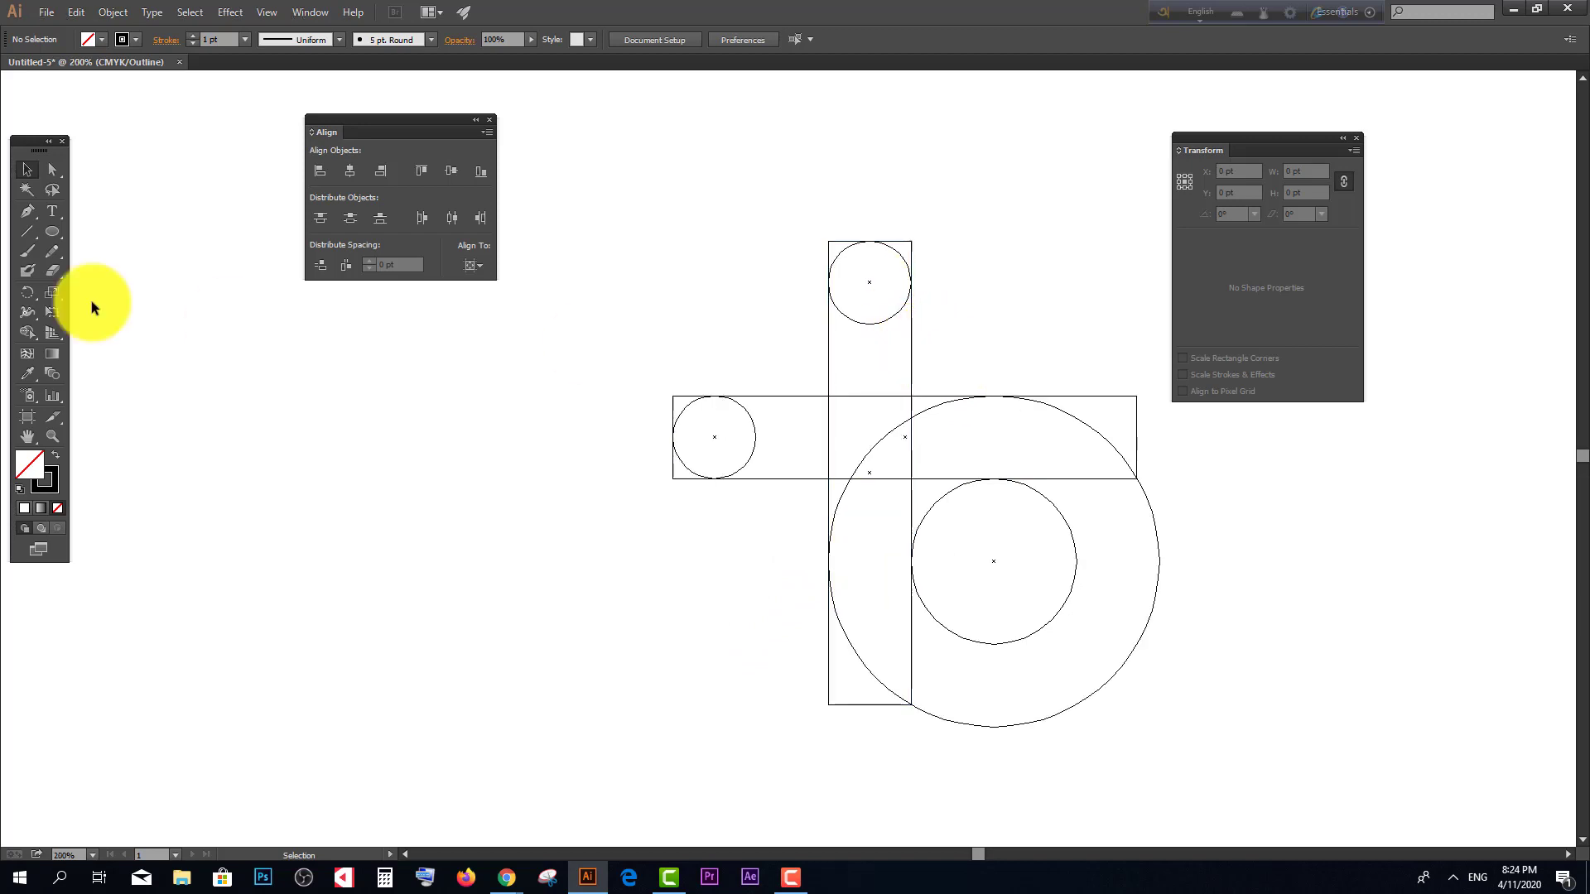
pyautogui.moveTo(50, 232); pyautogui.dragTo(101, 233)
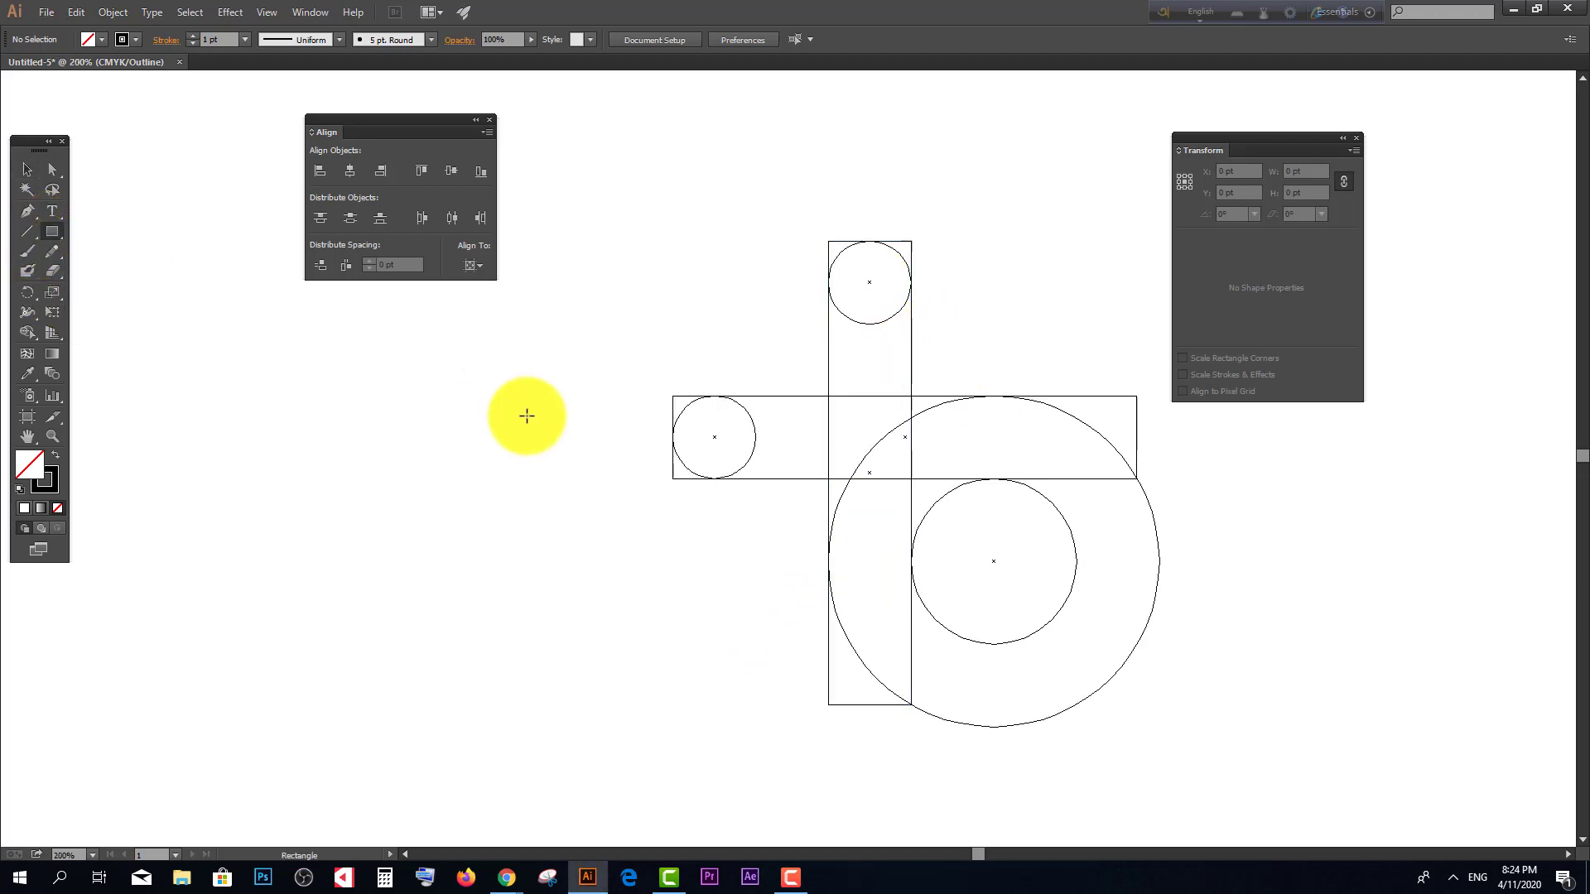
pyautogui.click(526, 415)
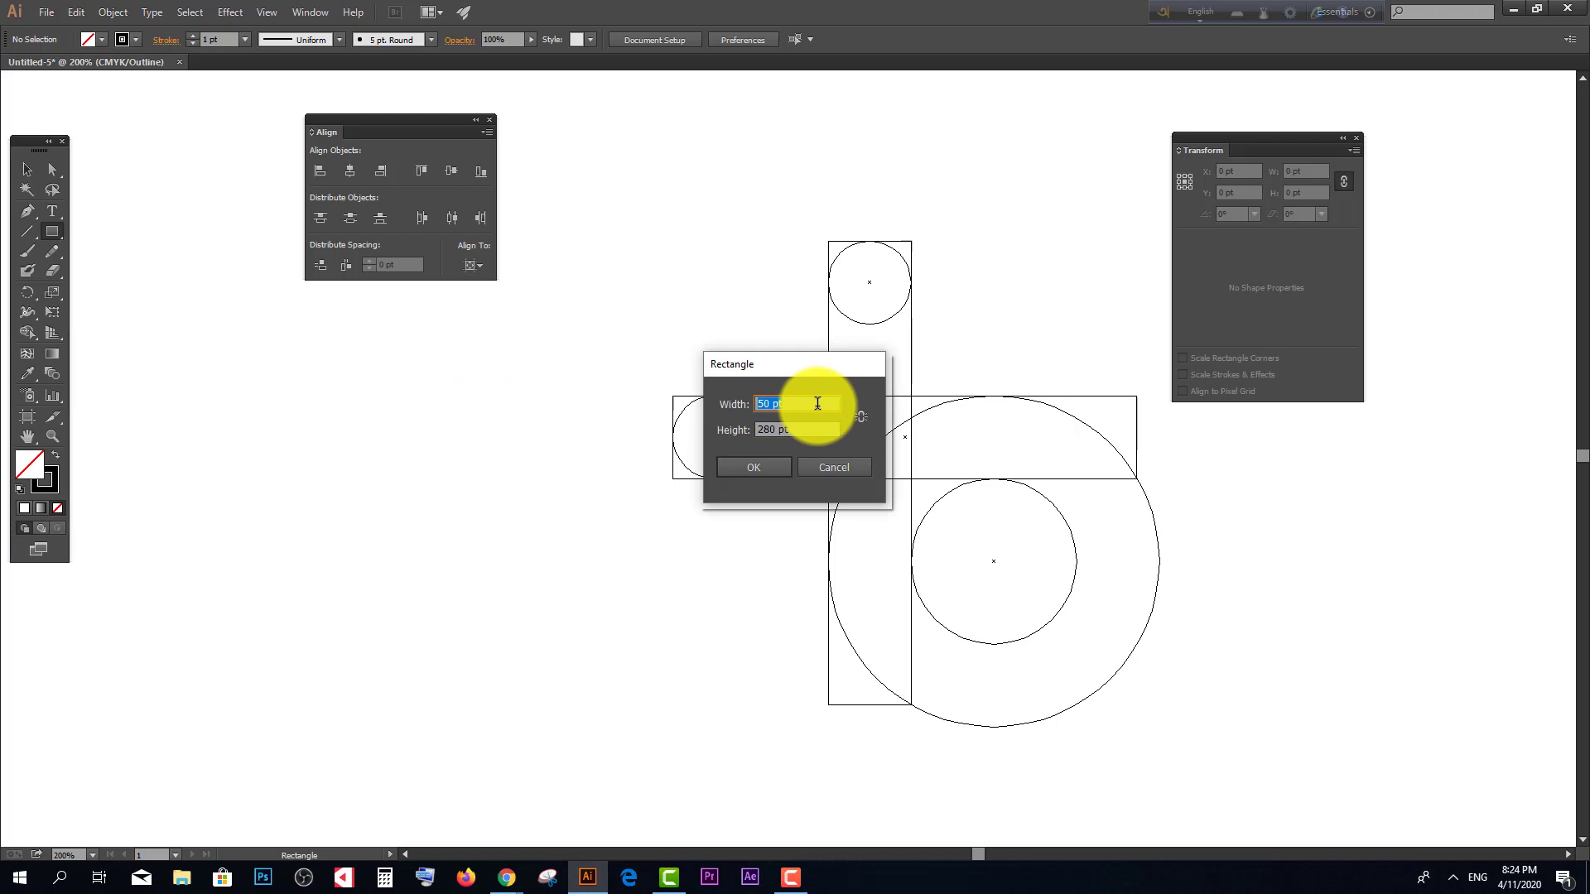
pyautogui.write('10')
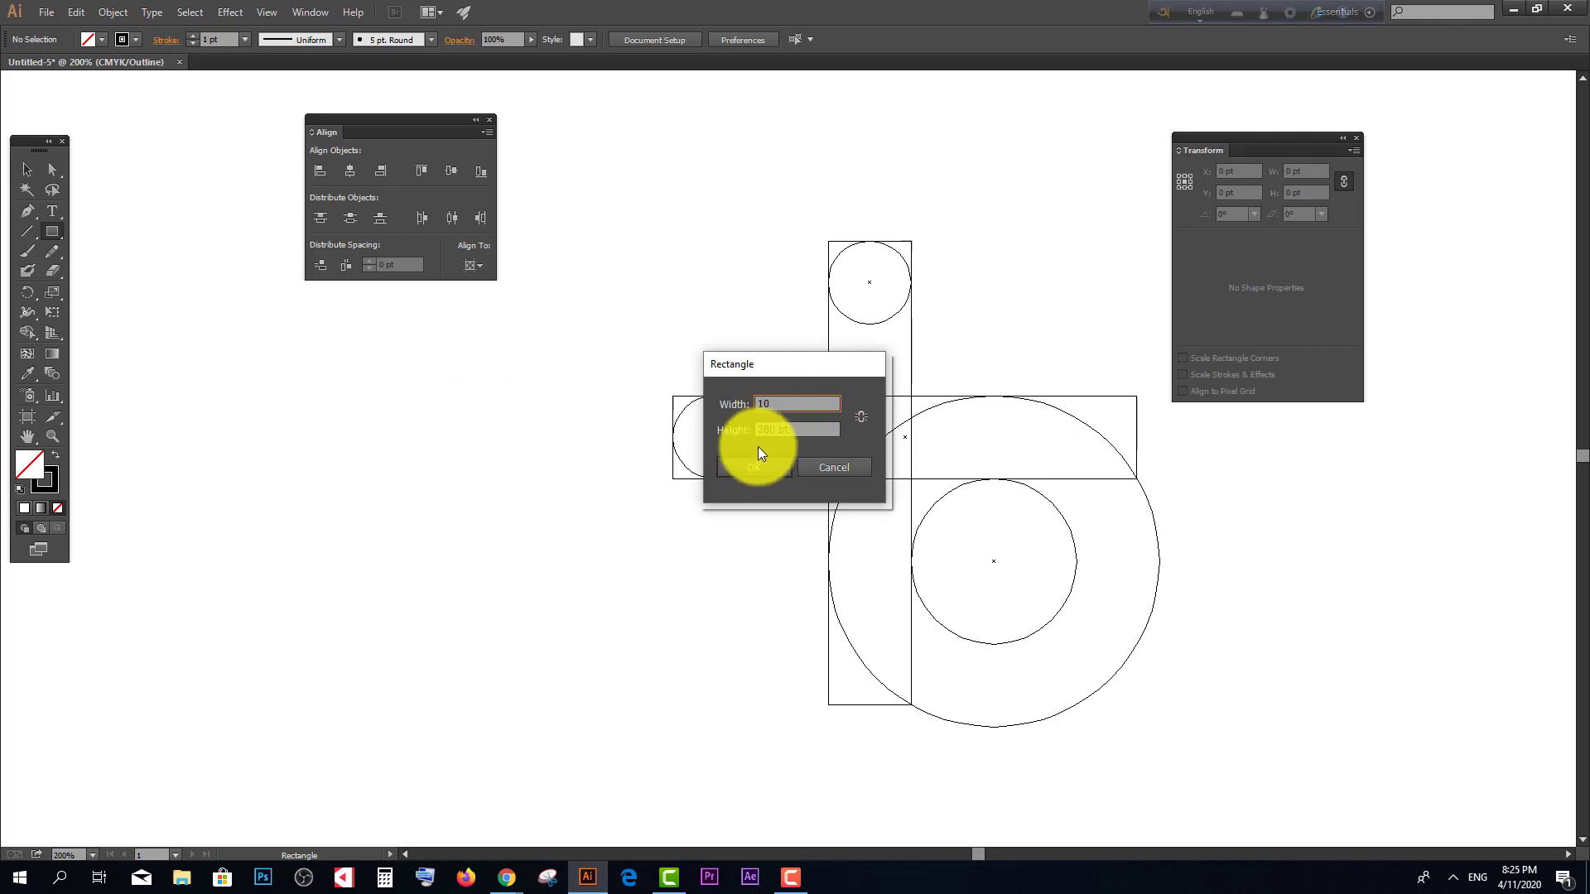
pyautogui.click(753, 469)
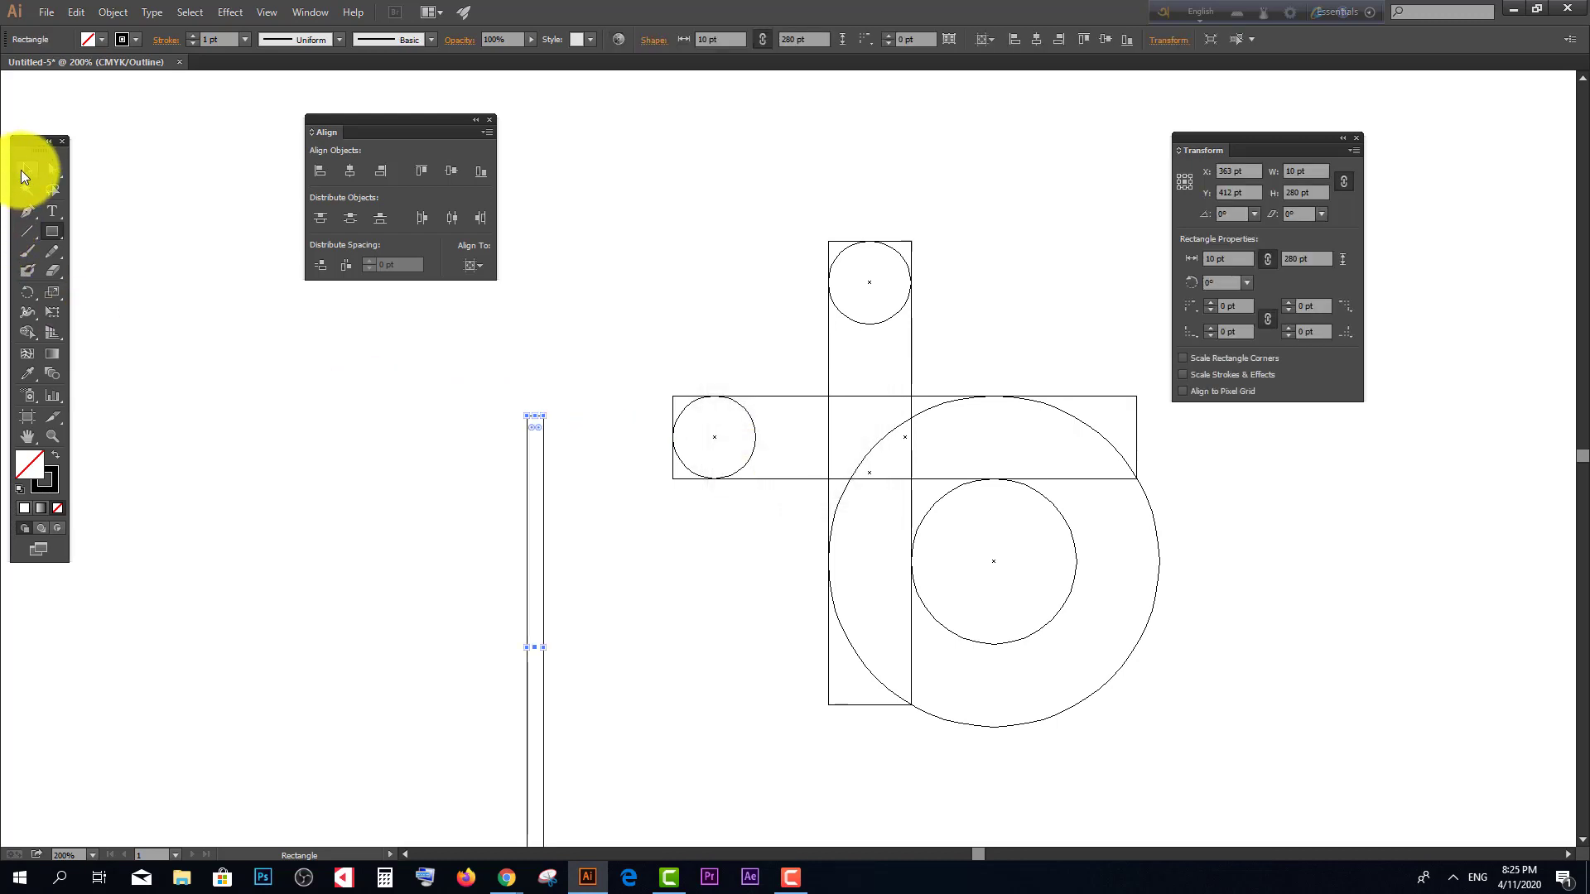
# Step: Place the thin rectangle along the vertical bar's right edge and a copy rotated 90 degrees along the horizontal bar's lower edge
pyautogui.click(24, 169)
pyautogui.scroll(-1, 446, 466)
pyautogui.moveTo(544, 553); pyautogui.dragTo(747, 494)
pyautogui.scroll(-1, 928, 378)
pyautogui.scroll(-2, 773, 563)
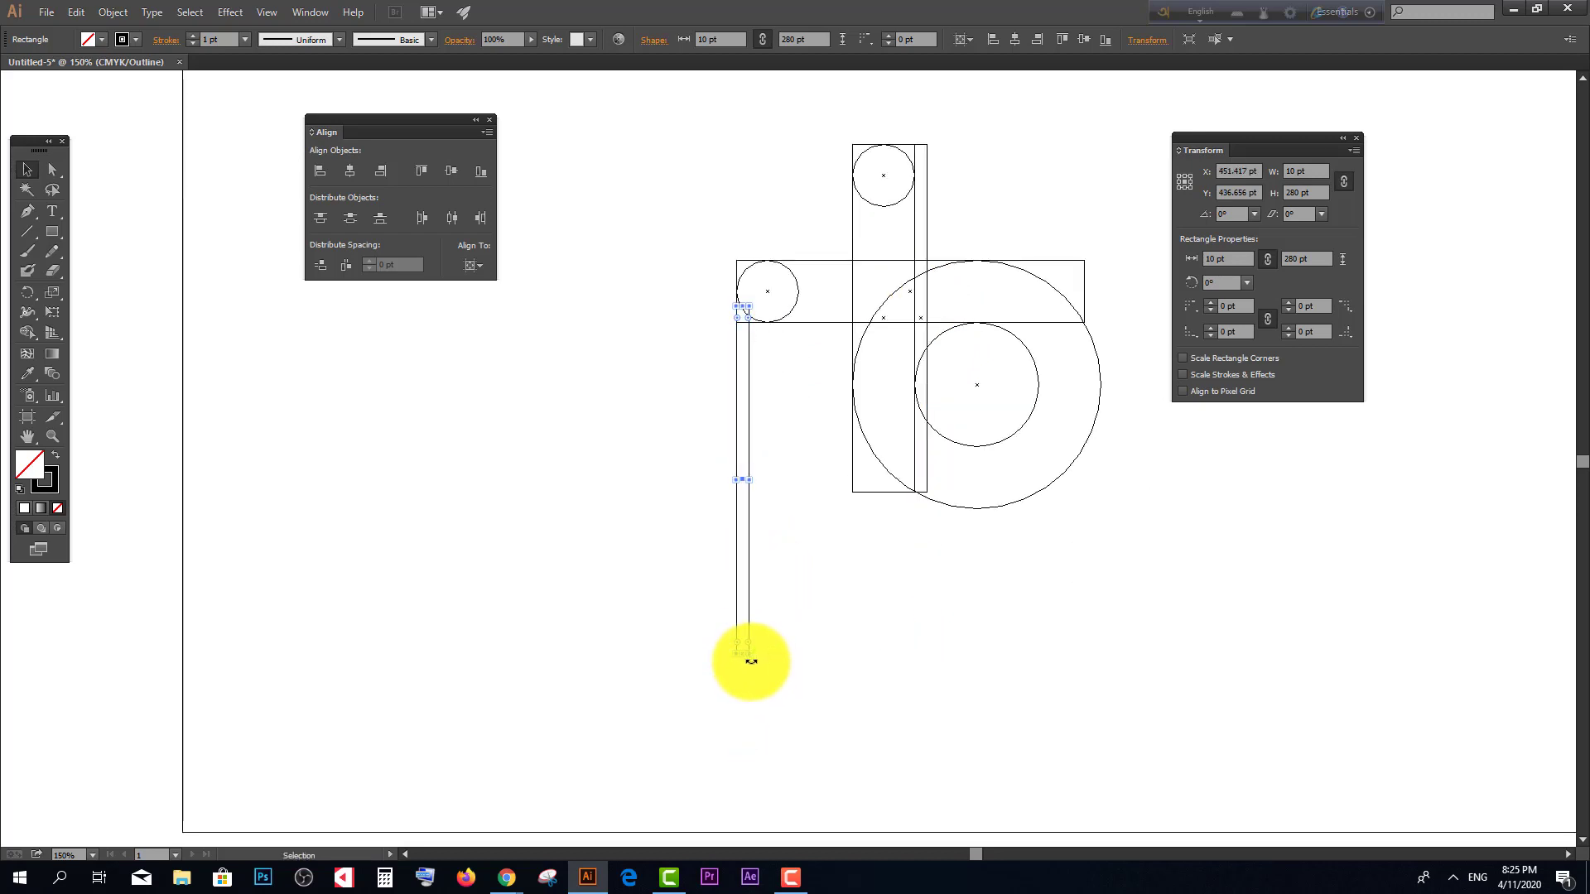
pyautogui.moveTo(750, 656); pyautogui.dragTo(959, 329)
pyautogui.click(742, 426)
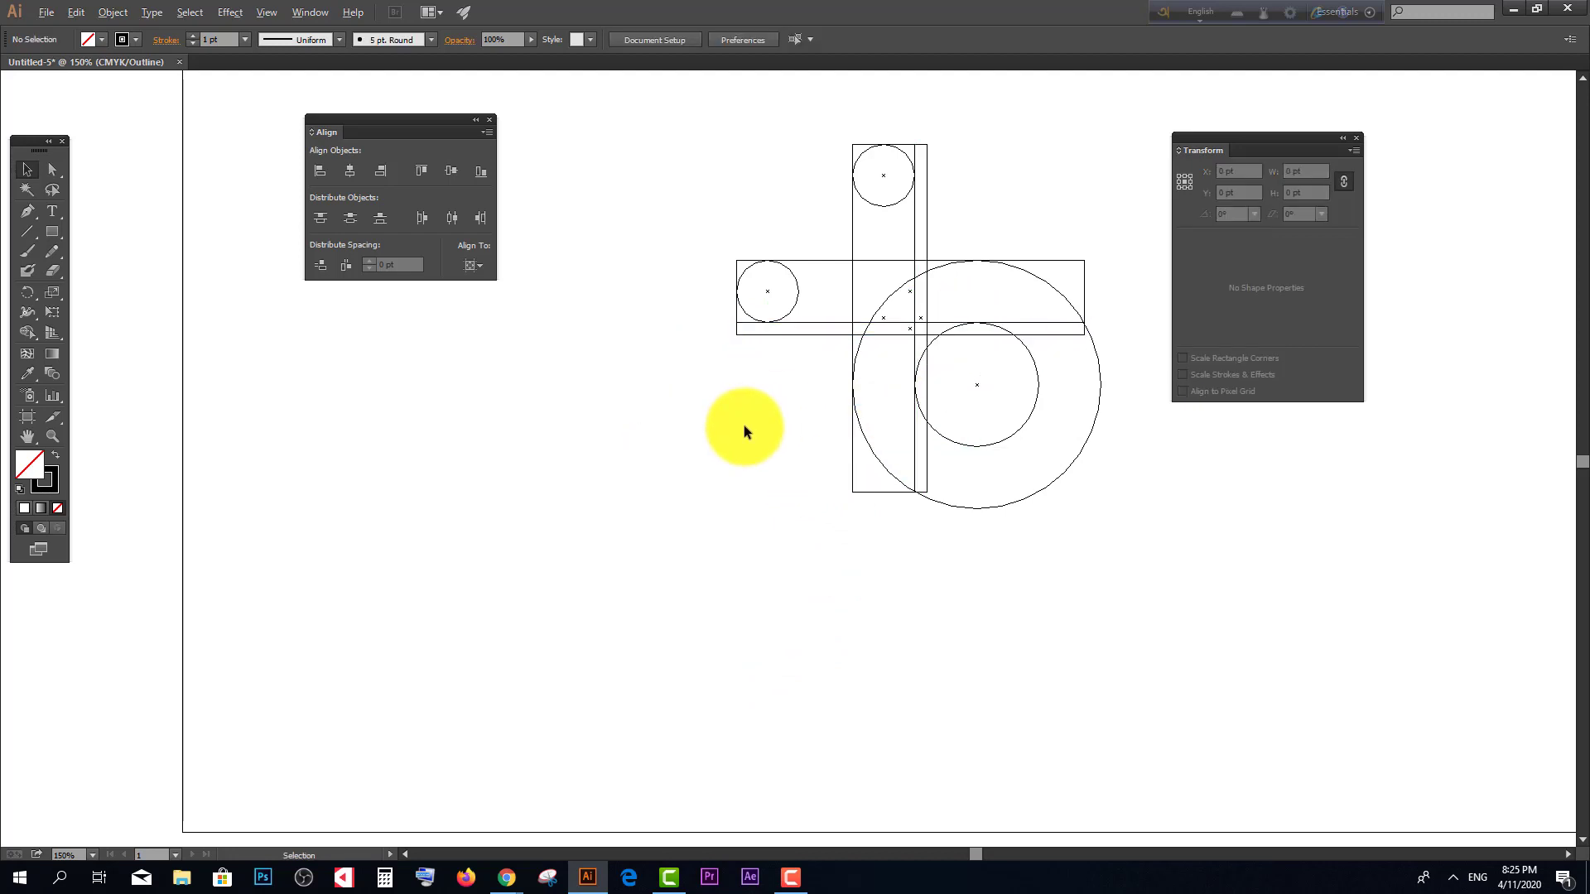
# Step: Switch from Outline to Preview mode and duplicate the whole construction to the artboard's left side
pyautogui.scroll(-2, 744, 424)
pyautogui.moveTo(952, 503); pyautogui.dragTo(981, 518)
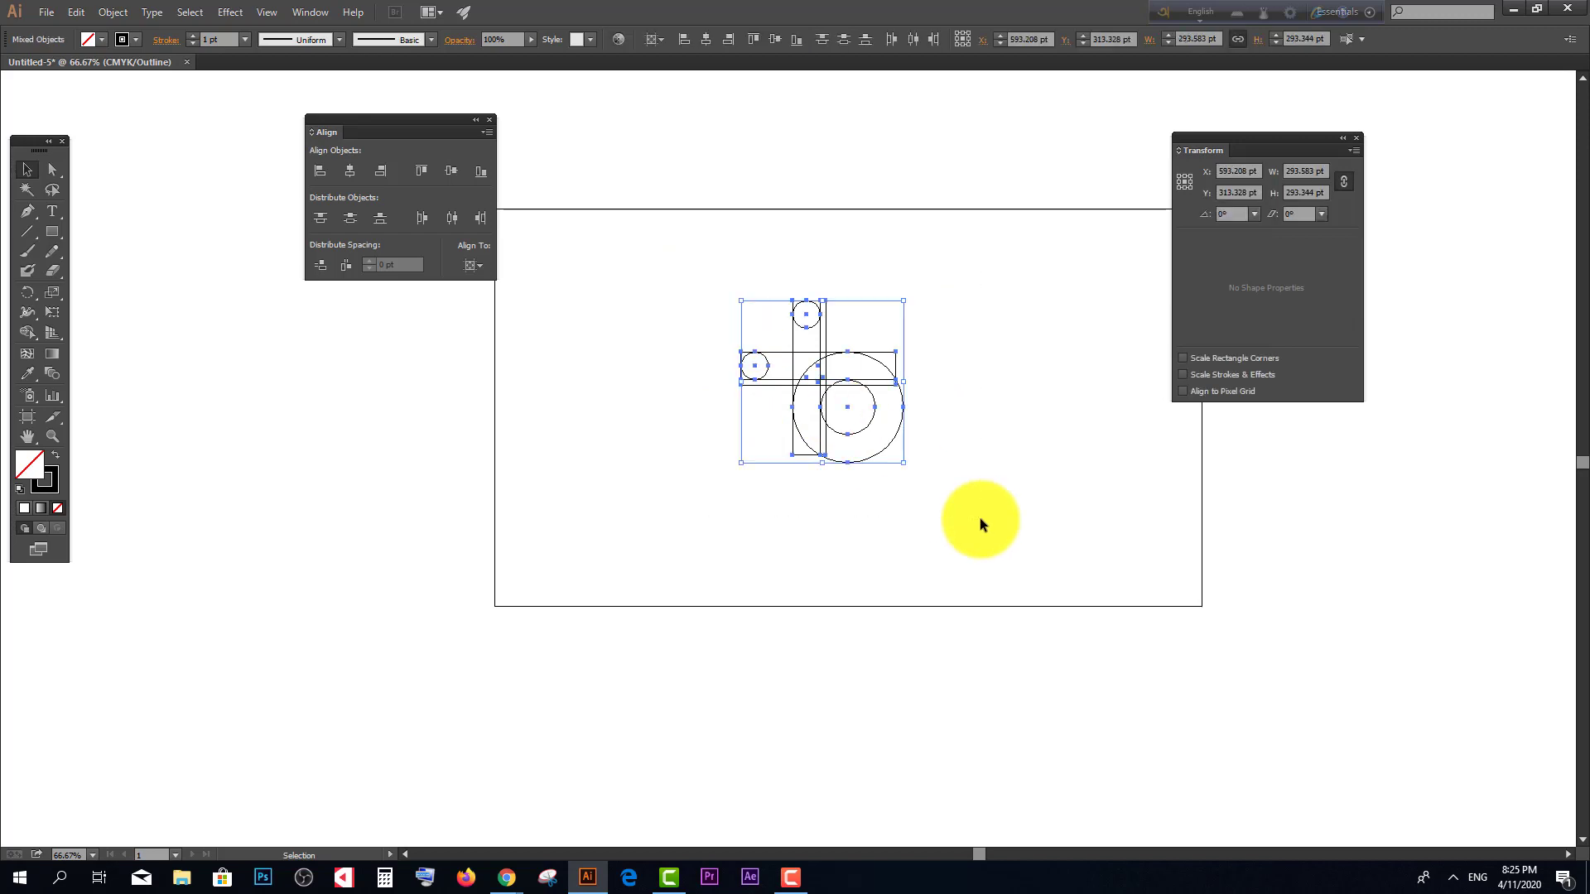
pyautogui.hotkey('ctrl', 'y')
pyautogui.moveTo(673, 266); pyautogui.dragTo(1058, 422)
pyautogui.scroll(1, 753, 354)
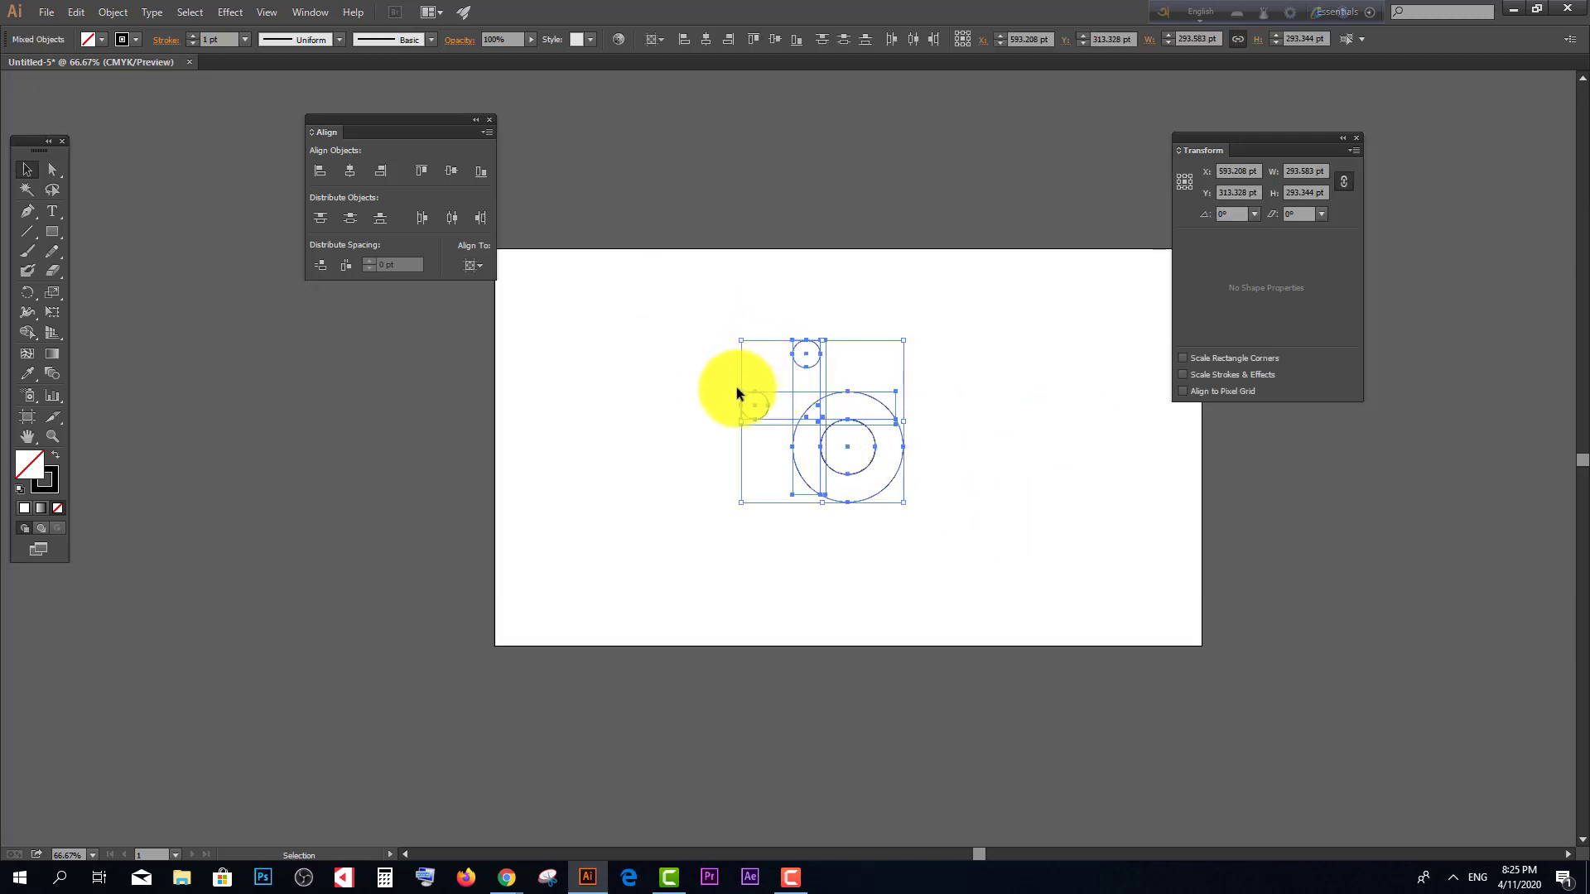
pyautogui.moveTo(828, 459); pyautogui.dragTo(575, 455)
pyautogui.click(707, 283)
pyautogui.moveTo(794, 406); pyautogui.dragTo(980, 580)
pyautogui.click(710, 284)
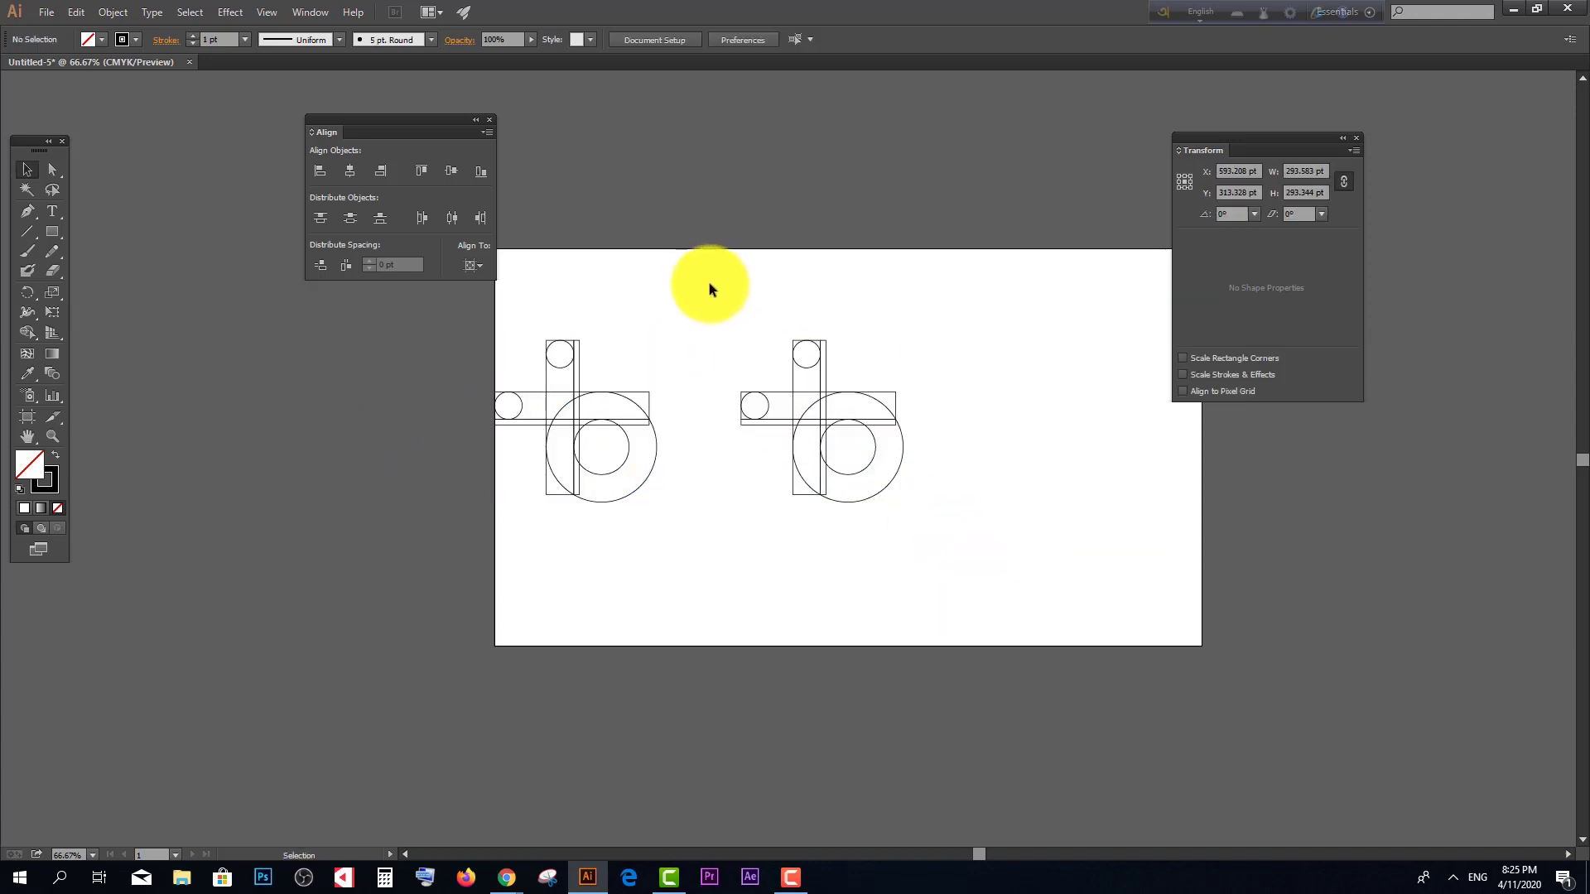
# Step: With Shape Builder, merge the right-hand construction's upper vertical bar and left horizontal bar into one L-shaped piece with rounded ends
pyautogui.moveTo(710, 284); pyautogui.dragTo(993, 567)
pyautogui.moveTo(25, 331); pyautogui.dragTo(99, 325)
pyautogui.scroll(4, 831, 411)
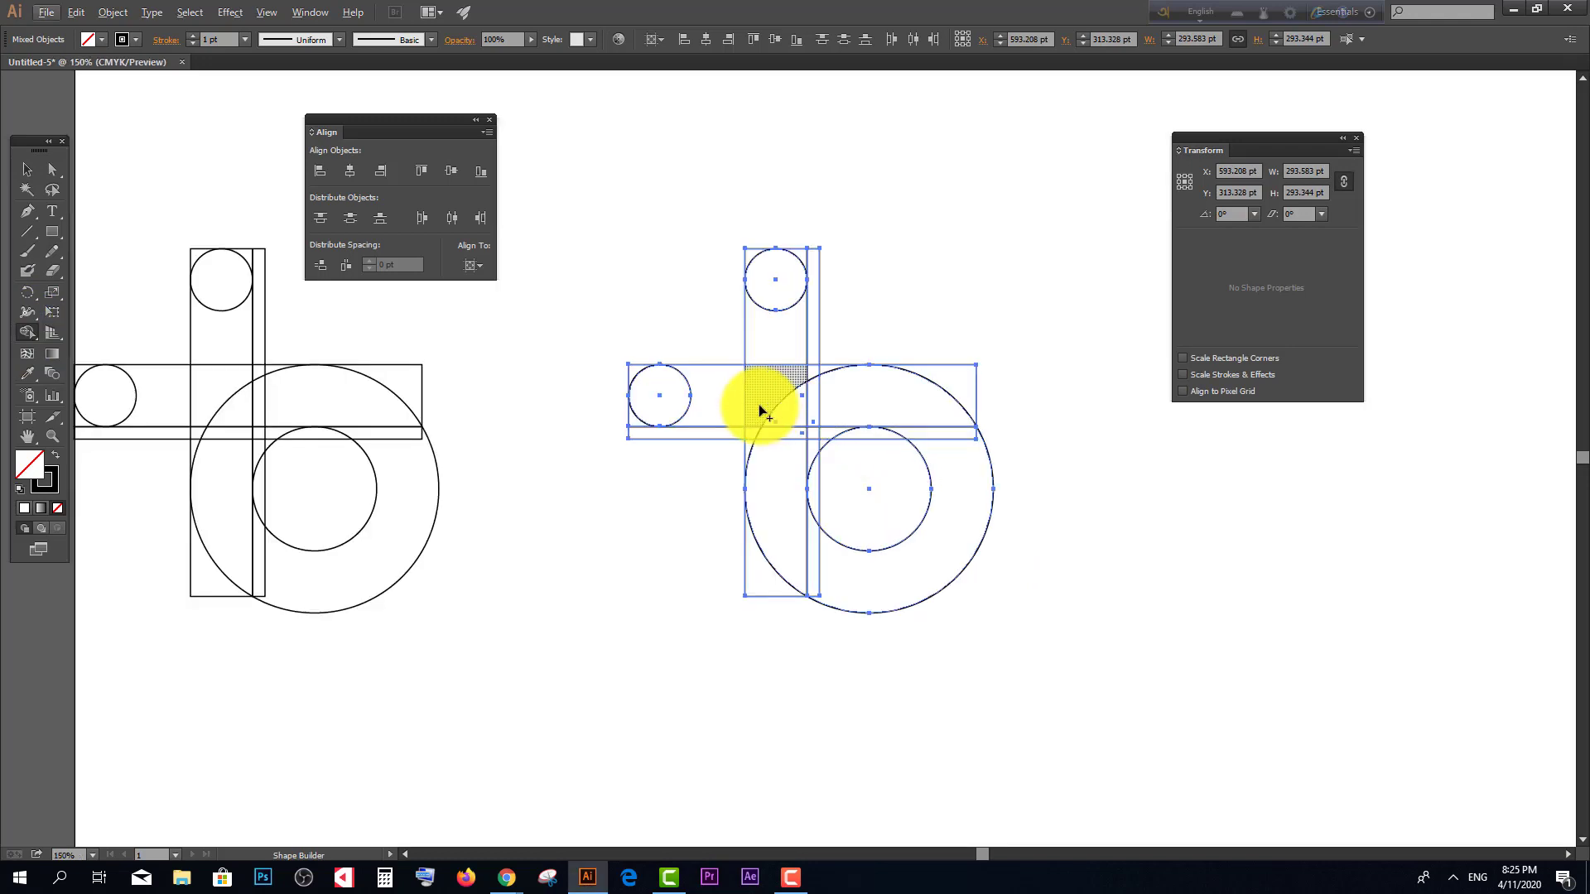
pyautogui.scroll(1, 777, 218)
pyautogui.moveTo(778, 218); pyautogui.dragTo(780, 365)
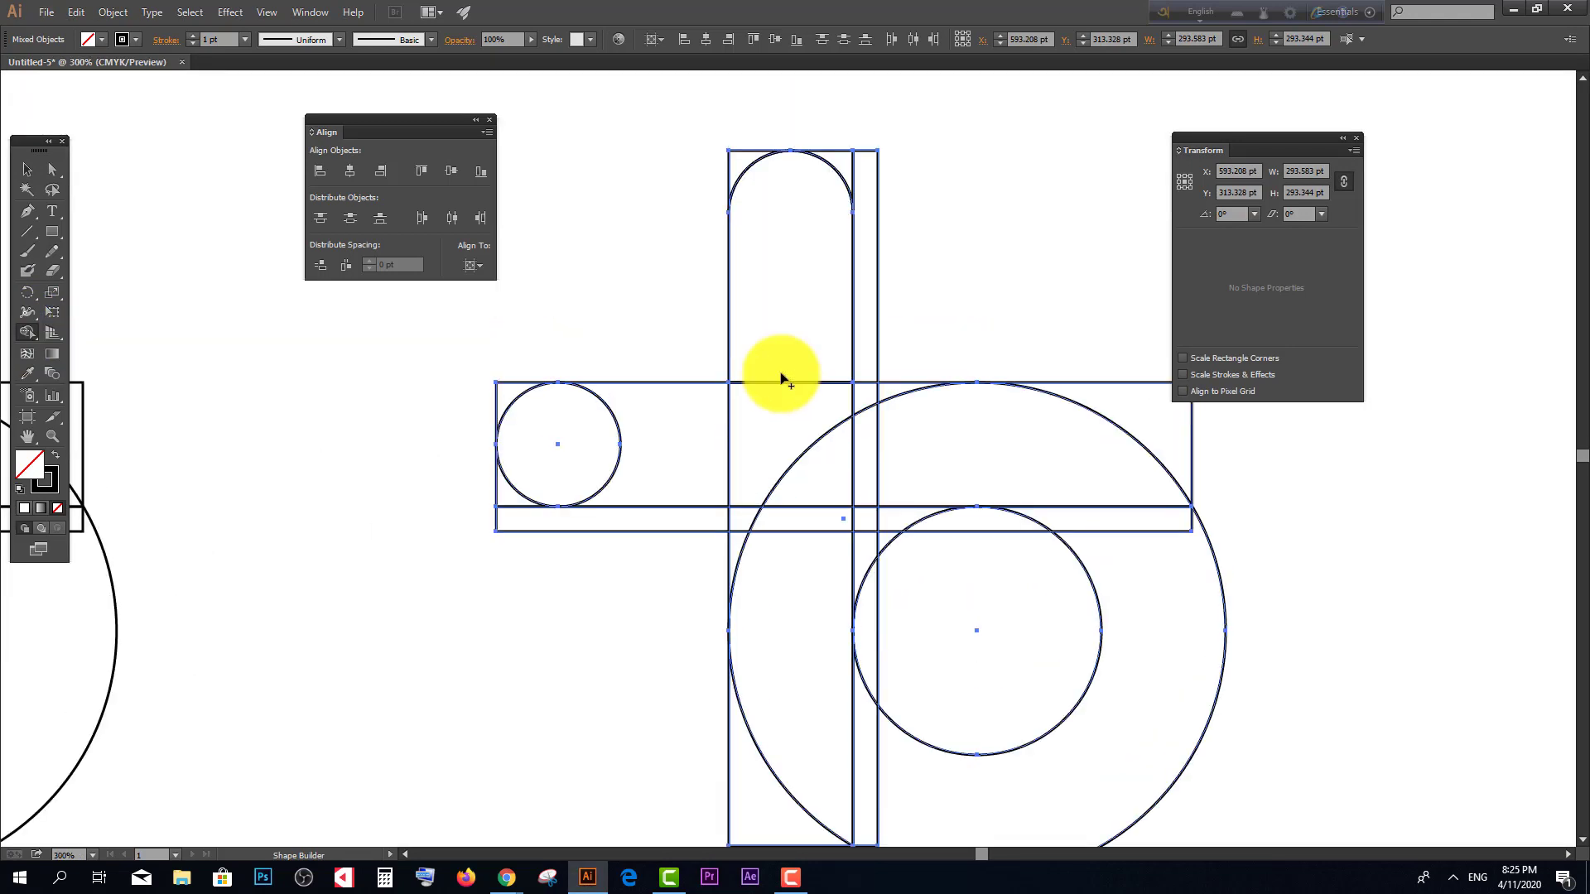
pyautogui.moveTo(774, 266); pyautogui.dragTo(772, 420)
pyautogui.moveTo(580, 447); pyautogui.dragTo(802, 450)
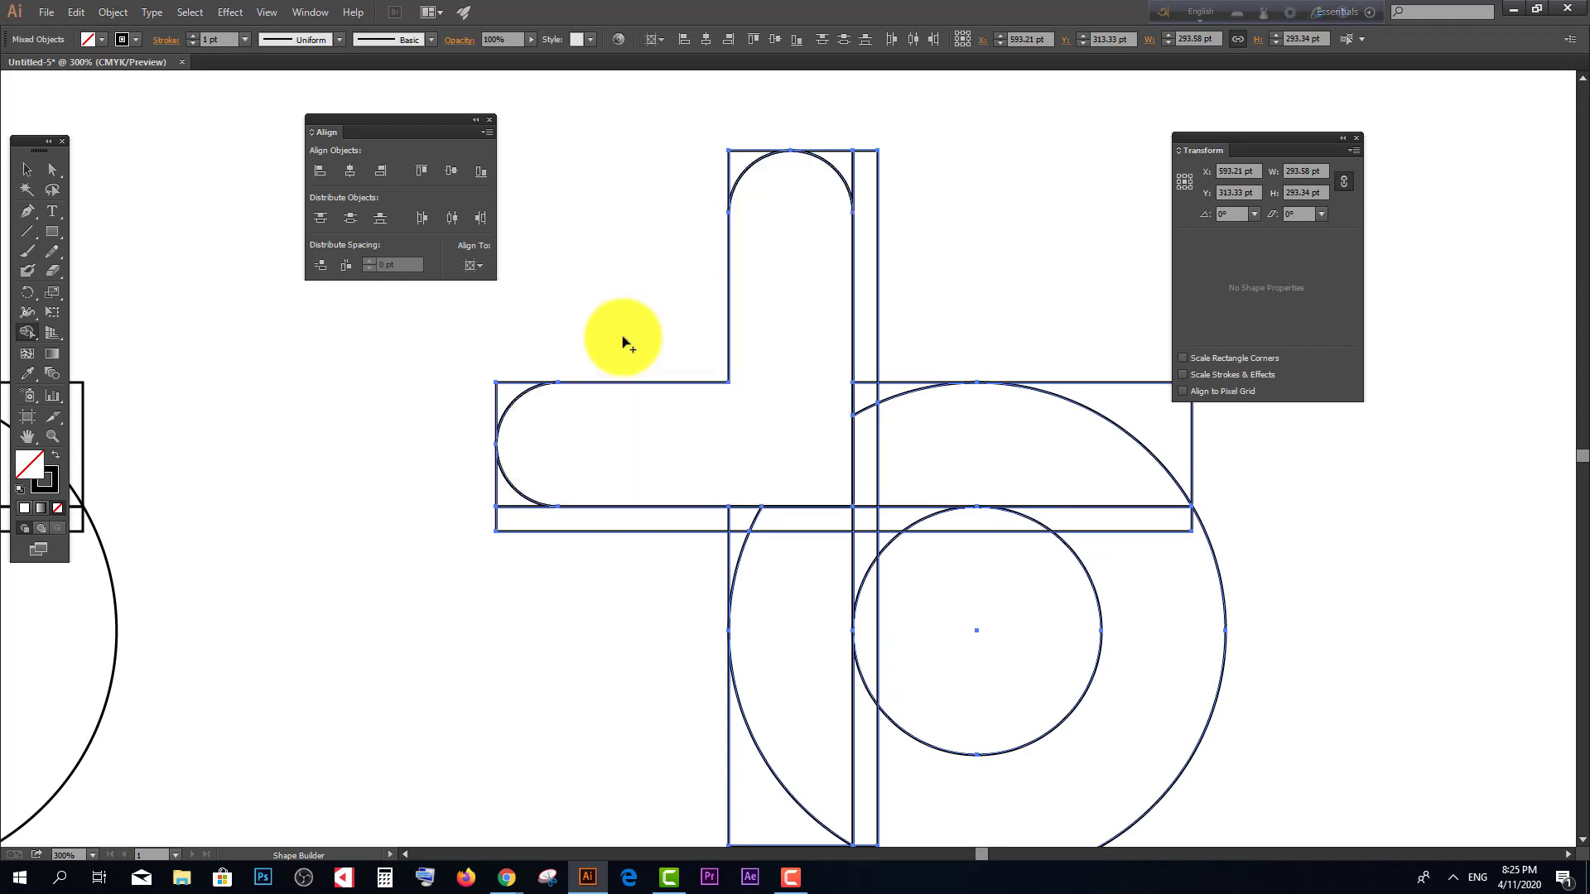
# Step: Remove the leftover corner areas around both rounded ends and the thin strip sections beside them with Shape Builder
pyautogui.scroll(1, 687, 232)
pyautogui.moveTo(712, 250); pyautogui.dragTo(847, 213)
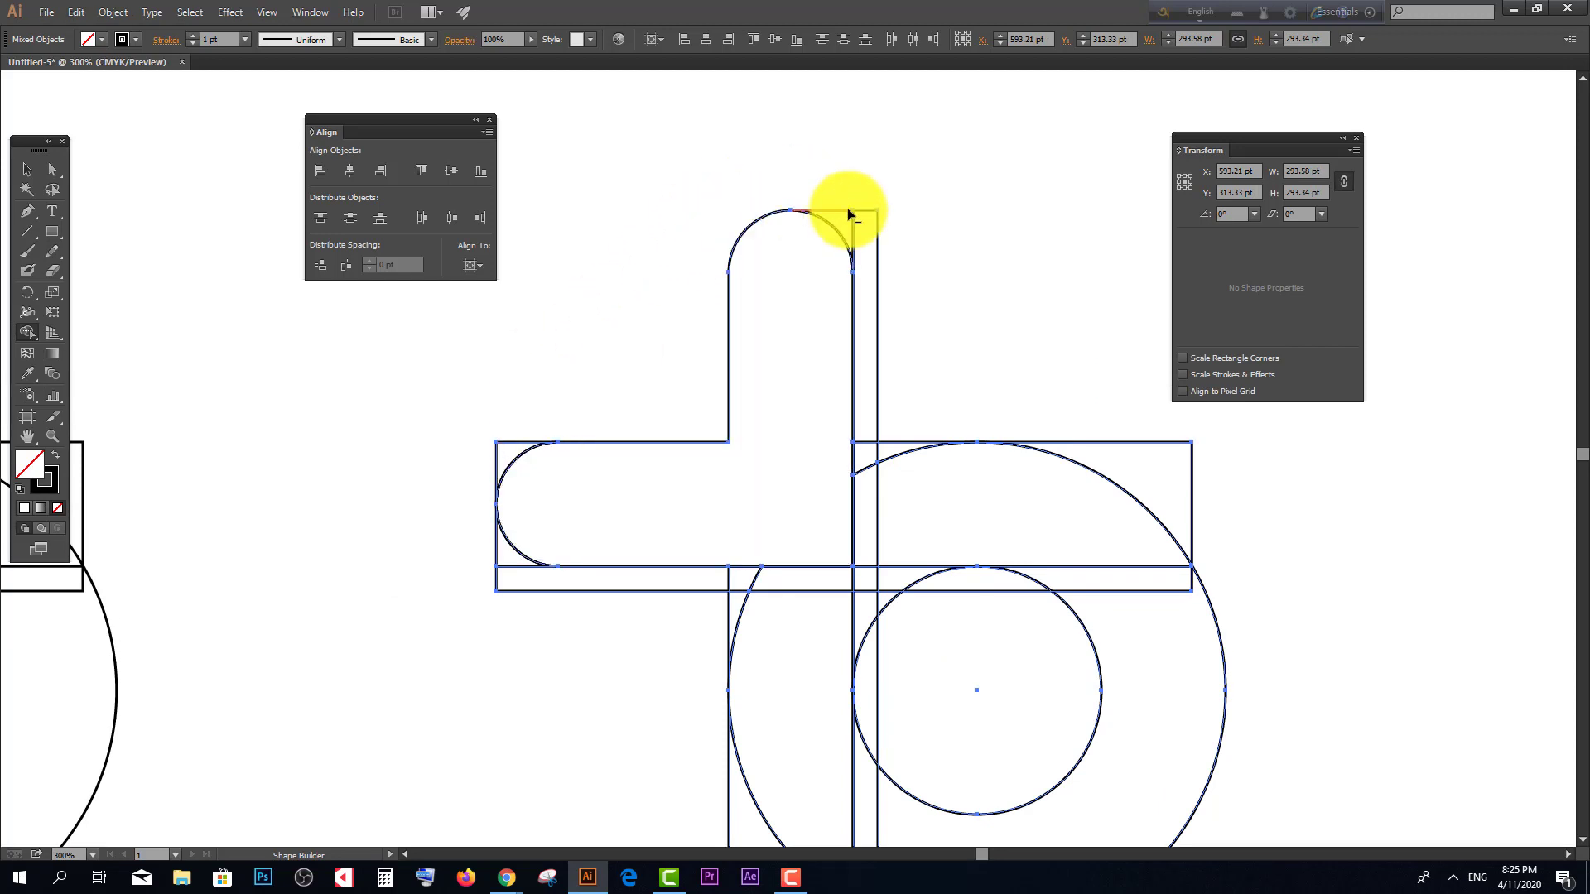
pyautogui.keyDown('alt'); pyautogui.click(892, 247); pyautogui.keyUp('alt')
pyautogui.keyDown('alt'); pyautogui.click(511, 445); pyautogui.keyUp('alt')
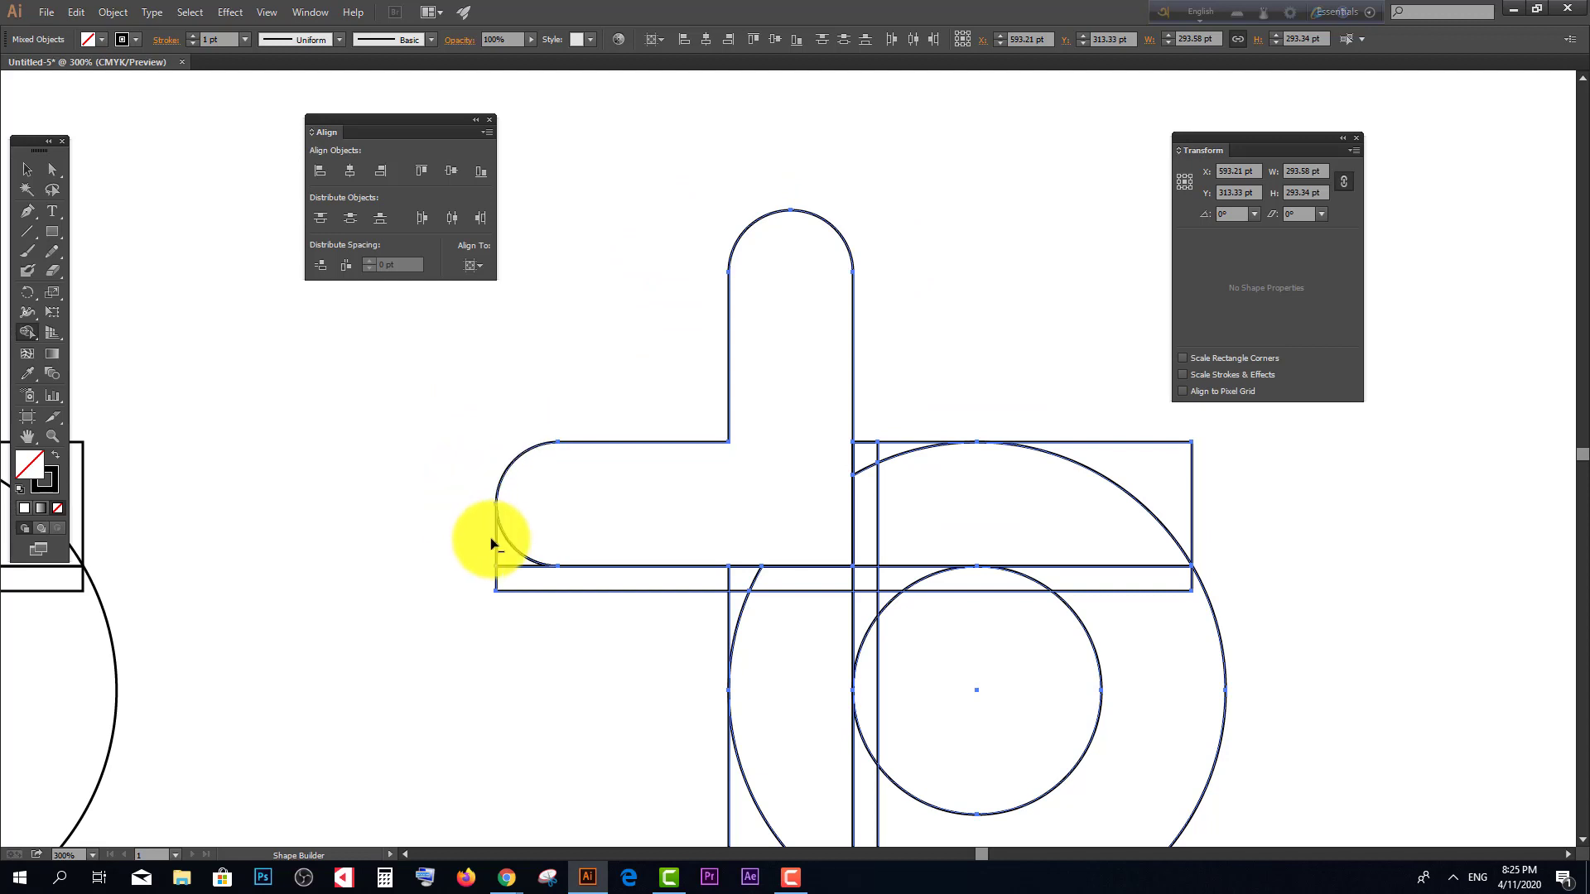
pyautogui.keyDown('alt'); pyautogui.click(507, 578); pyautogui.keyUp('alt')
# Step: Cut away the thin strips separating the L-shaped piece from the ring, plus the bar corners sticking out beyond the outer circle
pyautogui.scroll(-1, 624, 585)
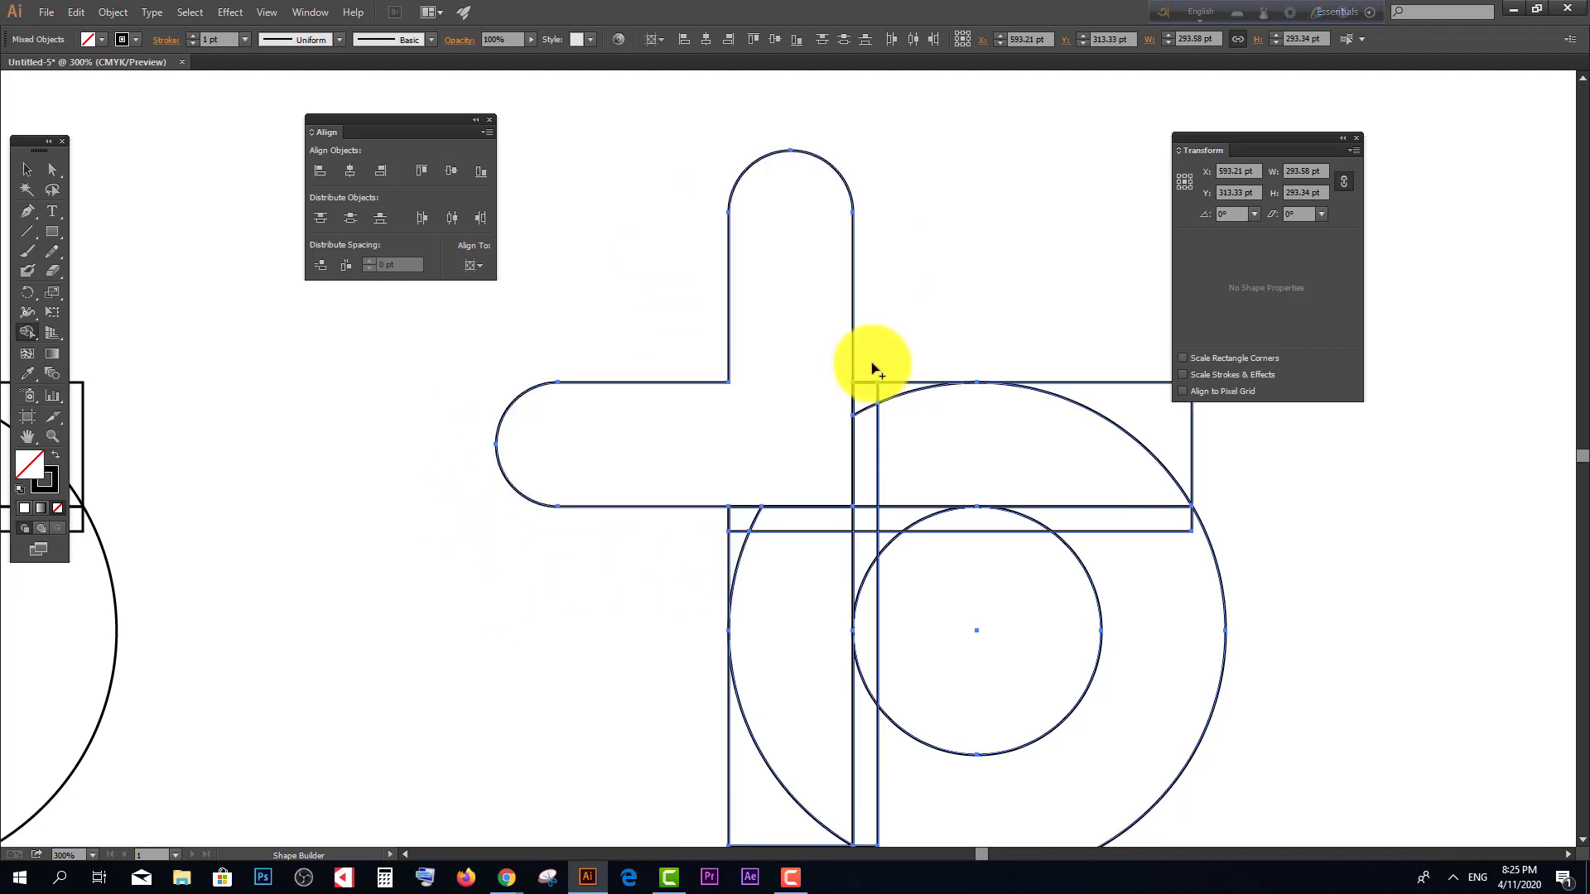
pyautogui.moveTo(862, 439)
pyautogui.mouseDown()
pyautogui.moveTo(862, 525)
pyautogui.moveTo(694, 521)
pyautogui.moveTo(809, 692)
pyautogui.mouseUp()
pyautogui.scroll(-4, 695, 517)
pyautogui.scroll(5, 699, 638)
pyautogui.moveTo(1157, 411); pyautogui.dragTo(1235, 525)
pyautogui.scroll(-3, 997, 536)
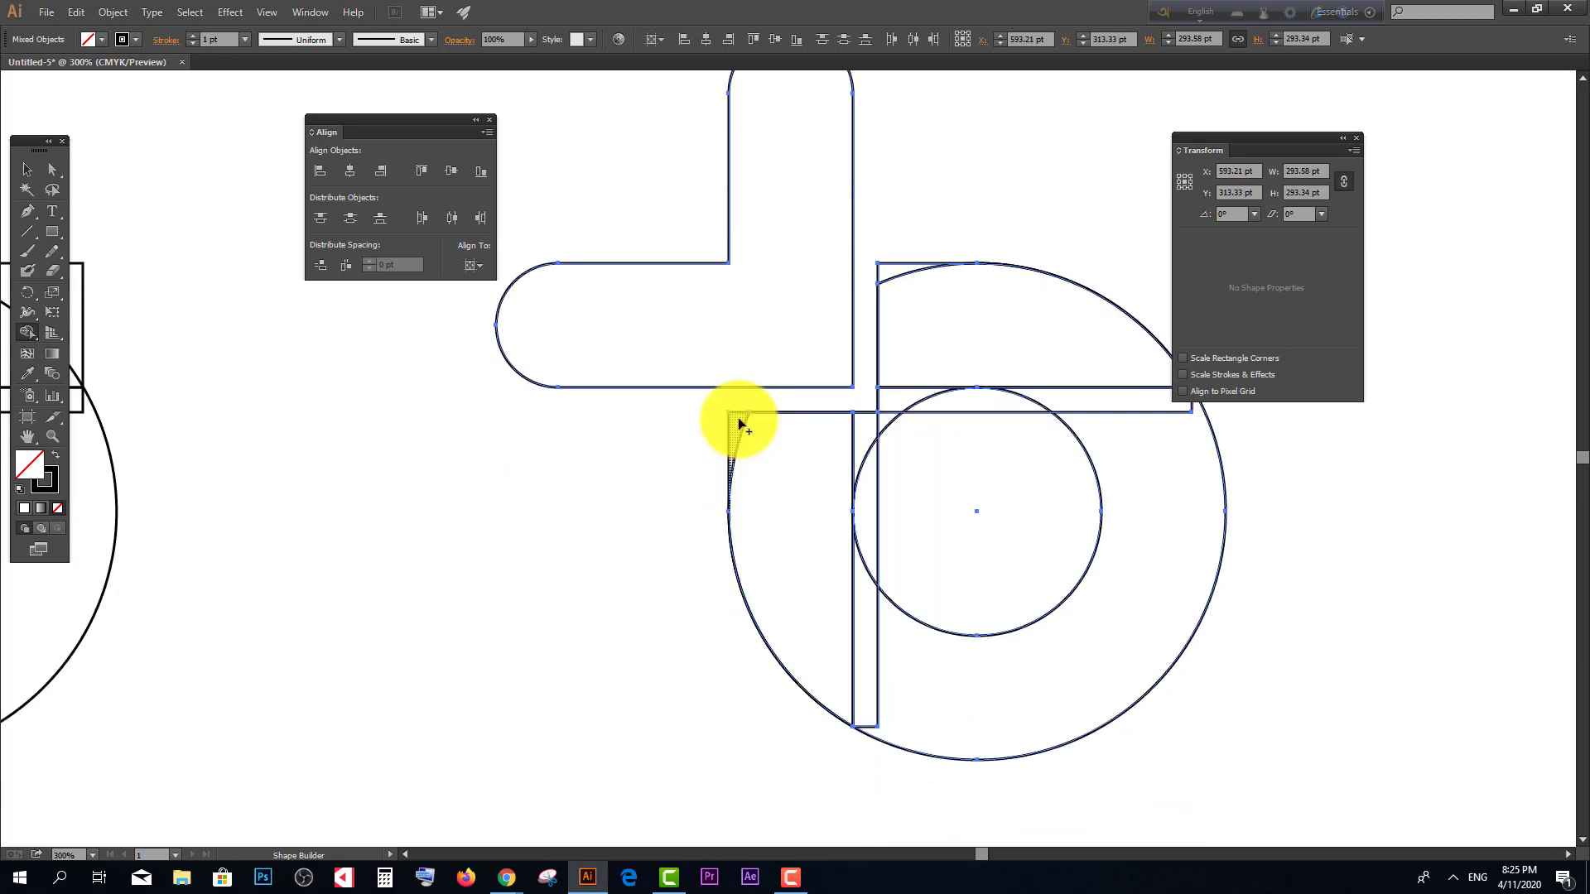
# Step: Merge all ring sections between the inner and outer circles, including the two square ends, into one open curved band
pyautogui.moveTo(828, 600)
pyautogui.mouseDown()
pyautogui.moveTo(958, 699)
pyautogui.moveTo(941, 690)
pyautogui.mouseUp()
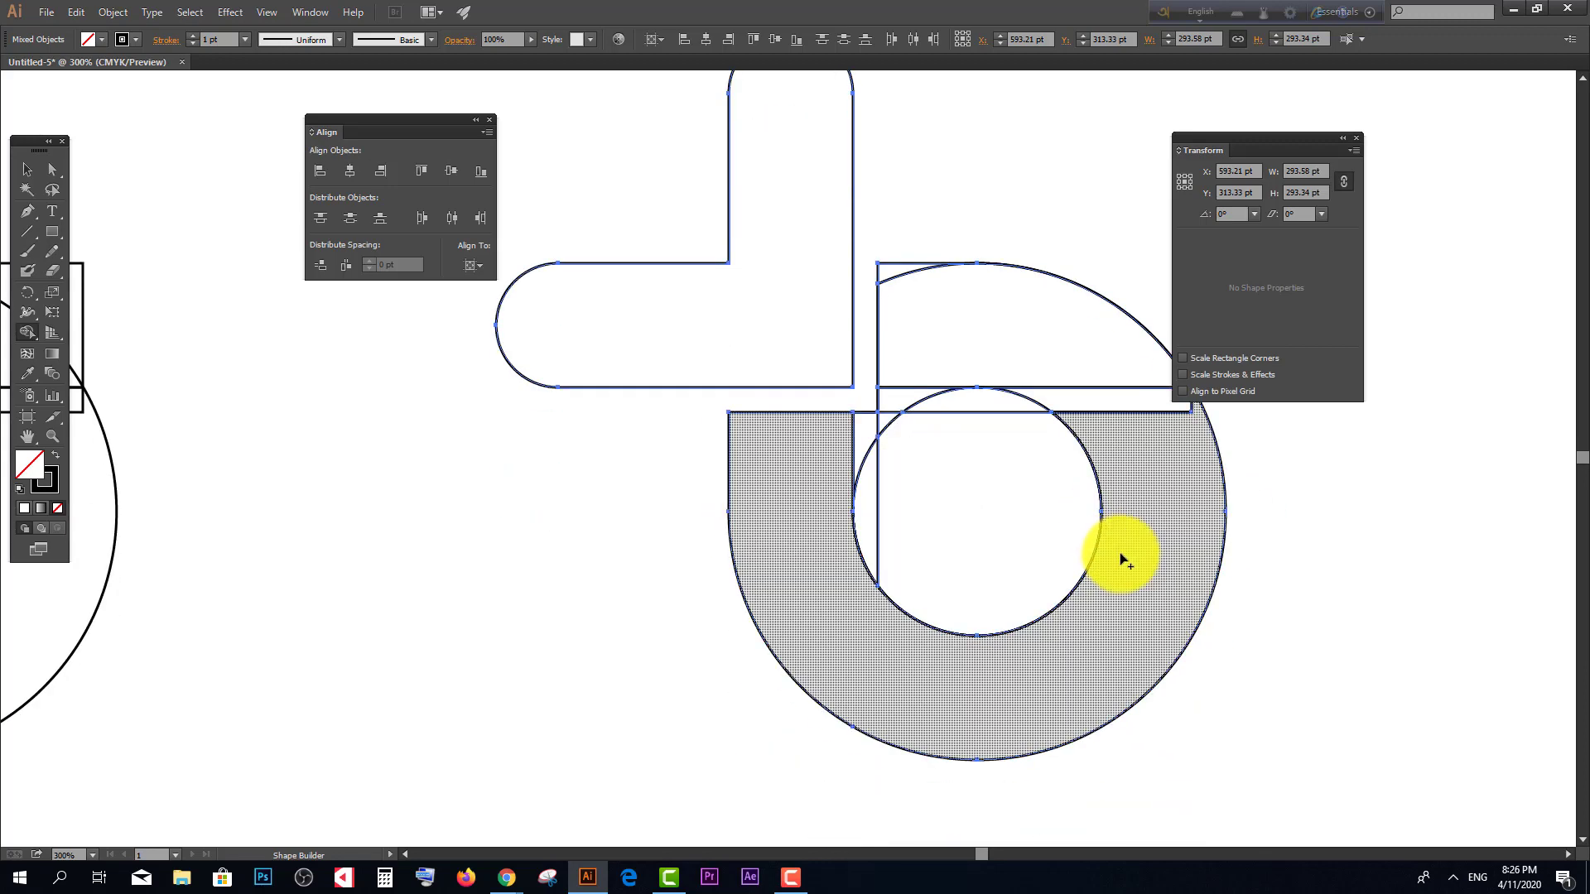
pyautogui.scroll(2, 1121, 550)
pyautogui.moveTo(1015, 406); pyautogui.dragTo(1126, 580)
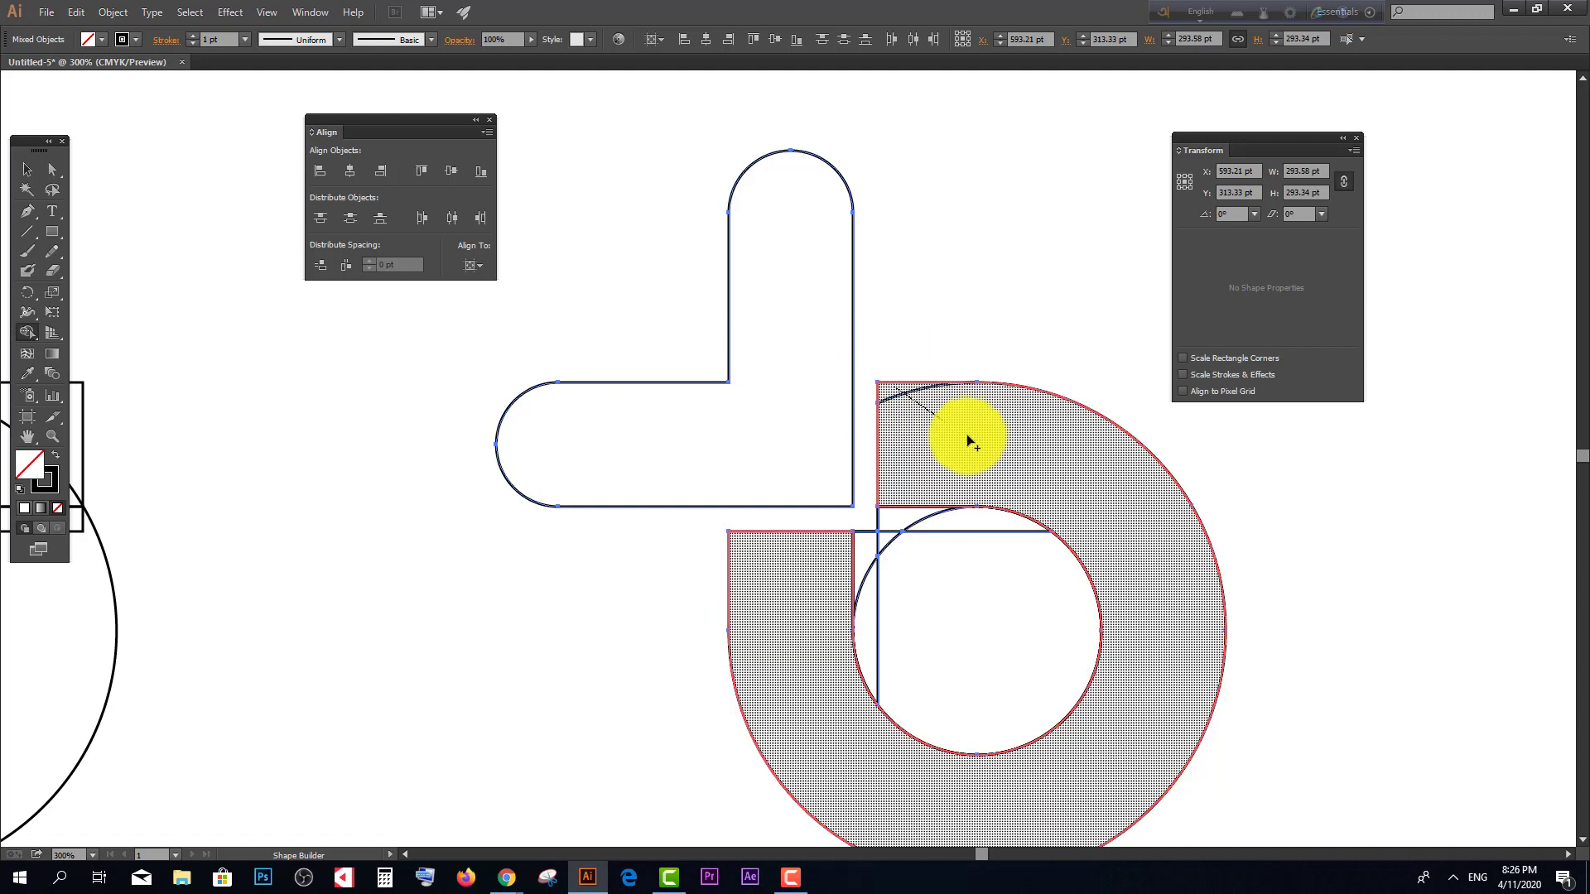
# Step: Remove the leftover fragments between the band's two ends and inside the inner circle
pyautogui.scroll(-1, 877, 456)
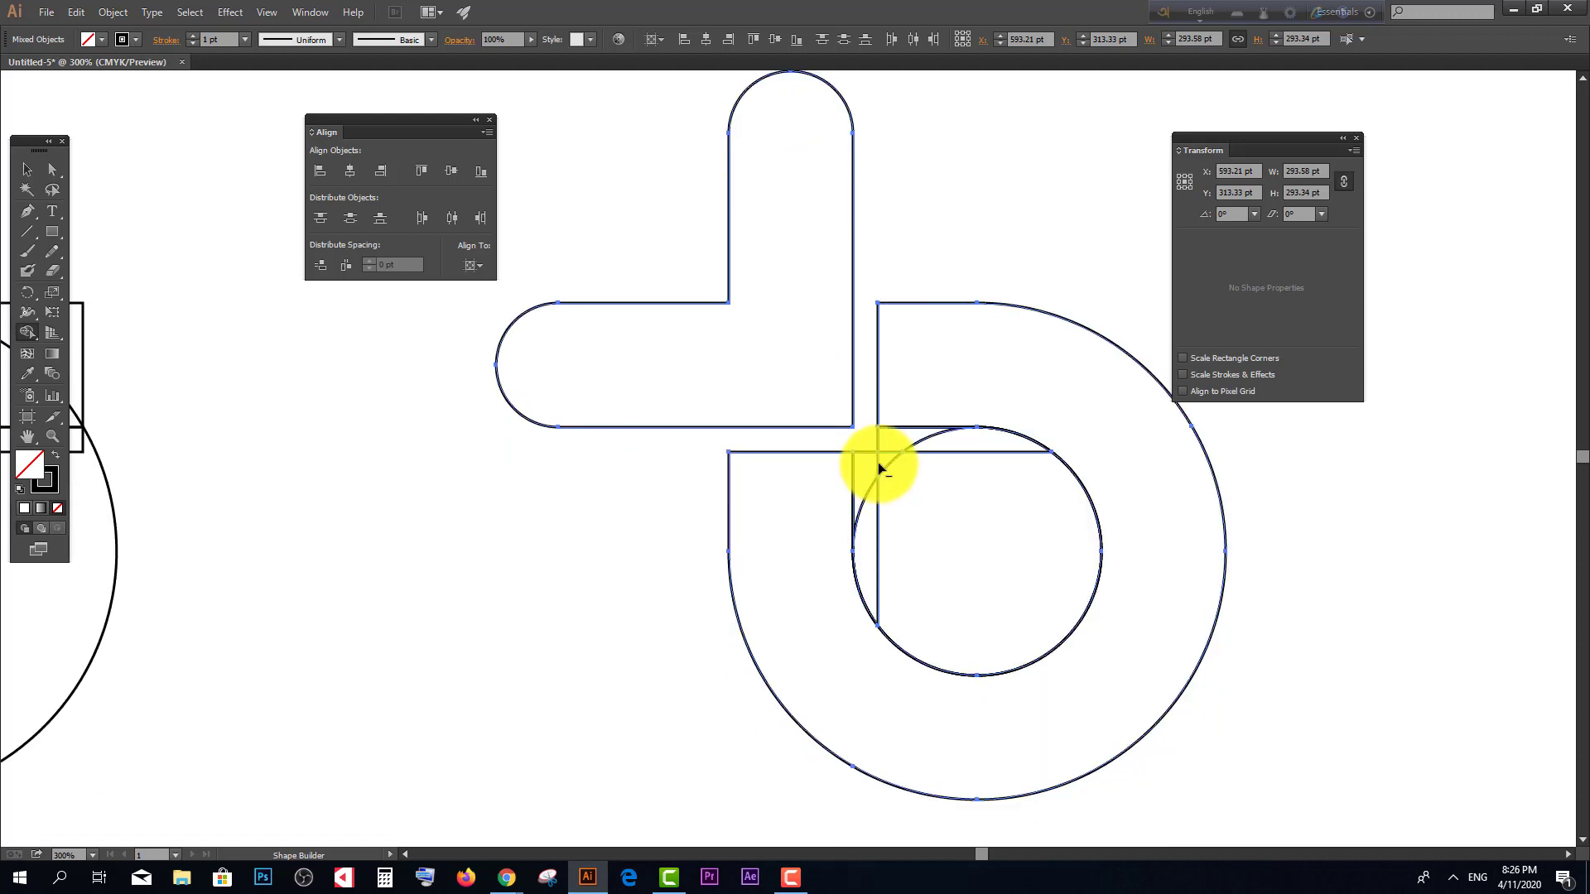
pyautogui.moveTo(865, 522)
pyautogui.mouseDown()
pyautogui.moveTo(887, 579)
pyautogui.moveTo(870, 436)
pyautogui.mouseUp()
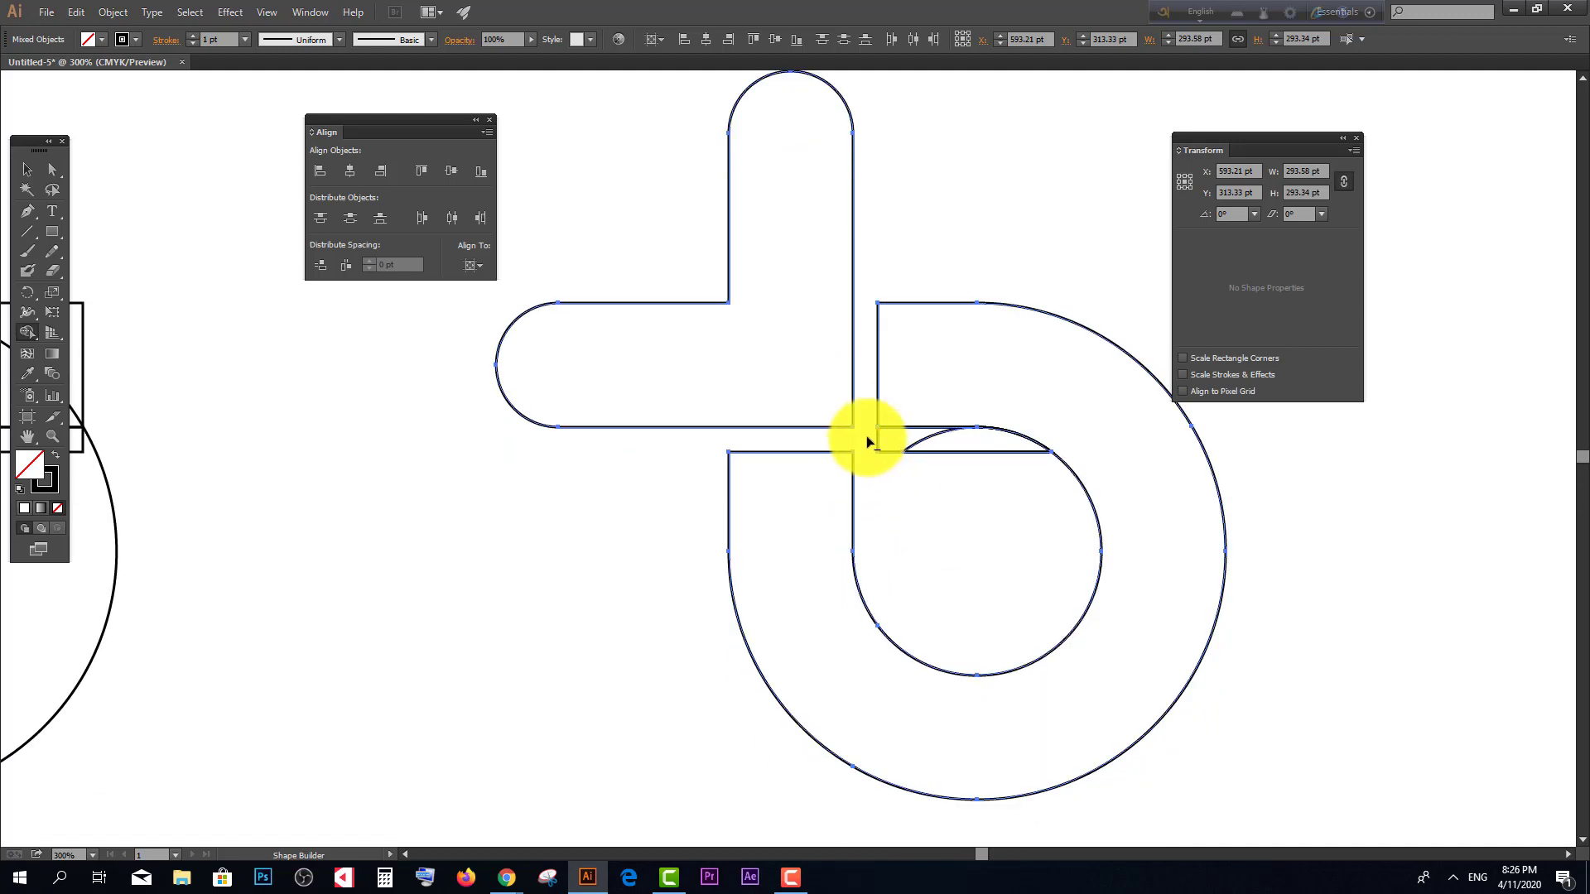
pyautogui.click(949, 453)
pyautogui.scroll(-2, 1017, 468)
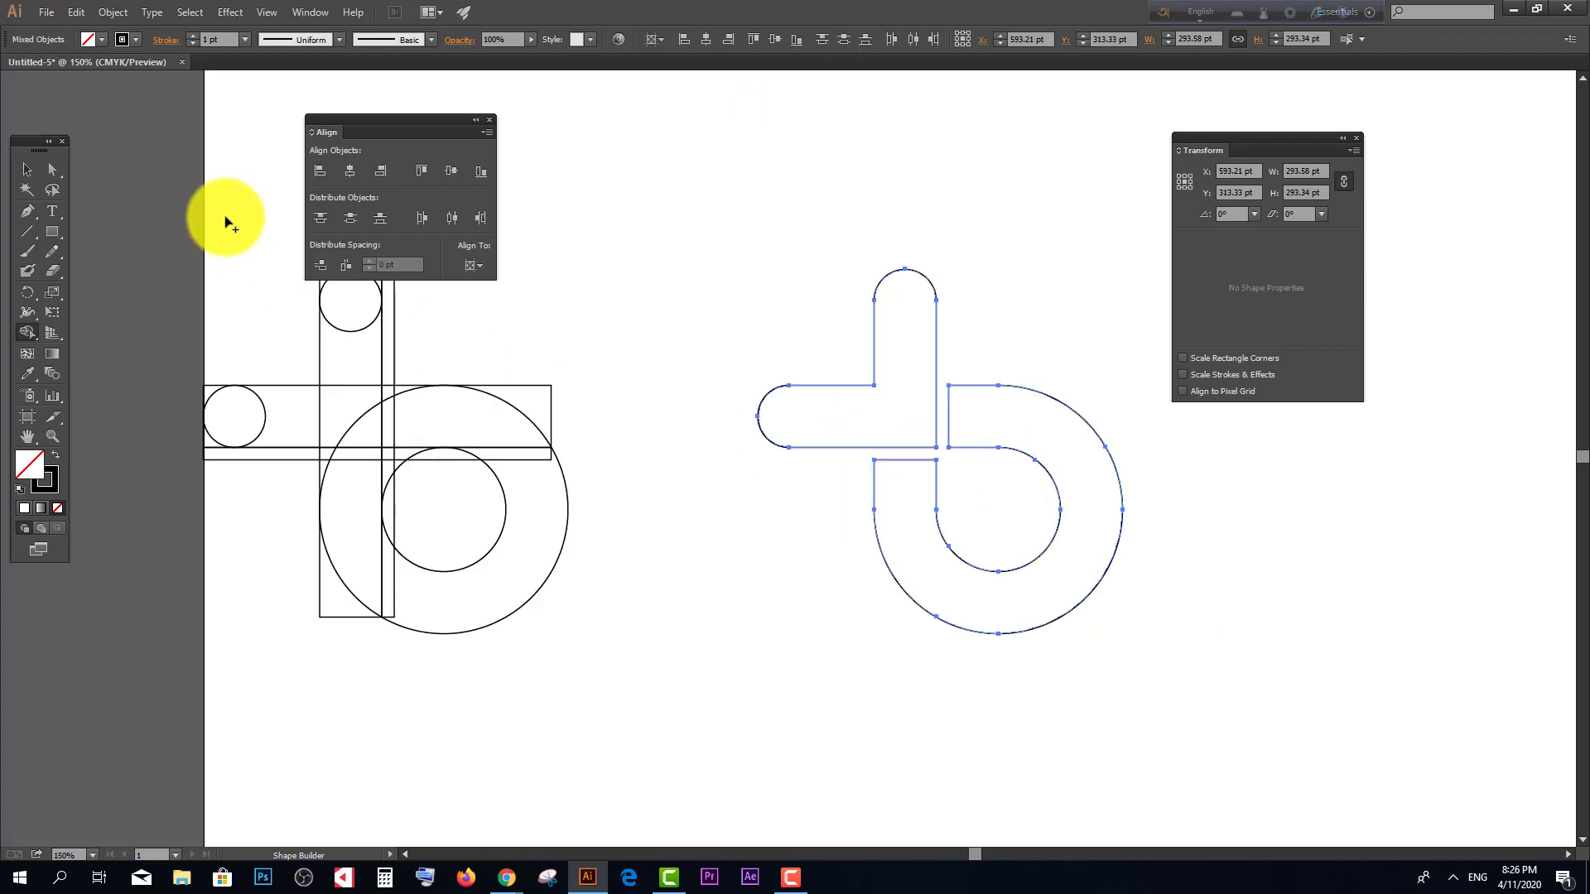
# Step: Fill the finished logo group with the dark blue swatch and deselect it
pyautogui.click(32, 172)
pyautogui.click(757, 359)
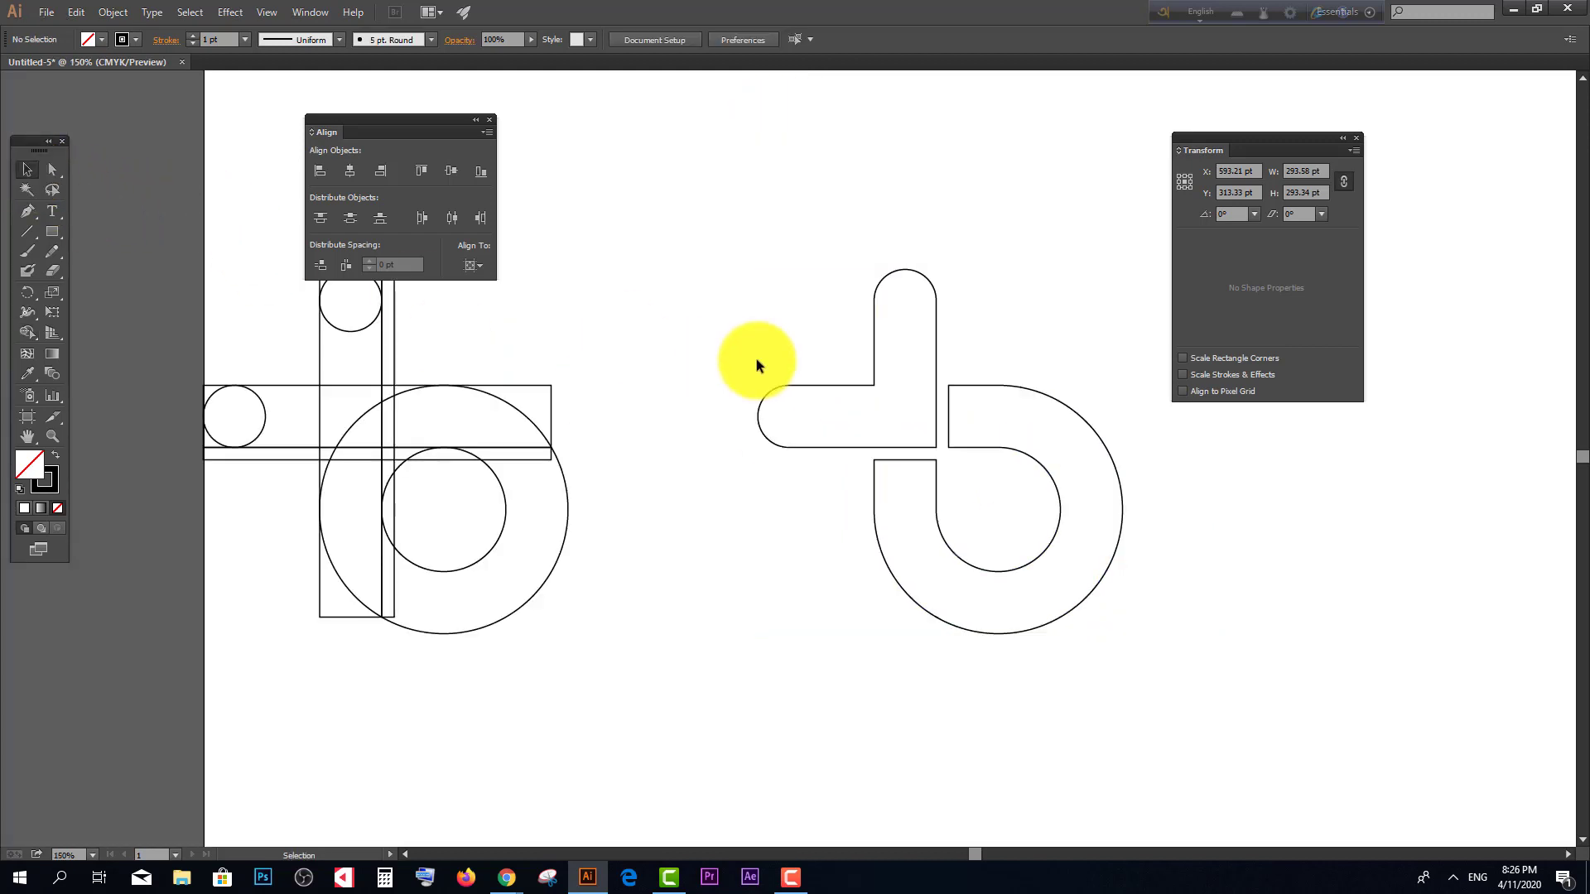
pyautogui.click(865, 381)
pyautogui.click(91, 39)
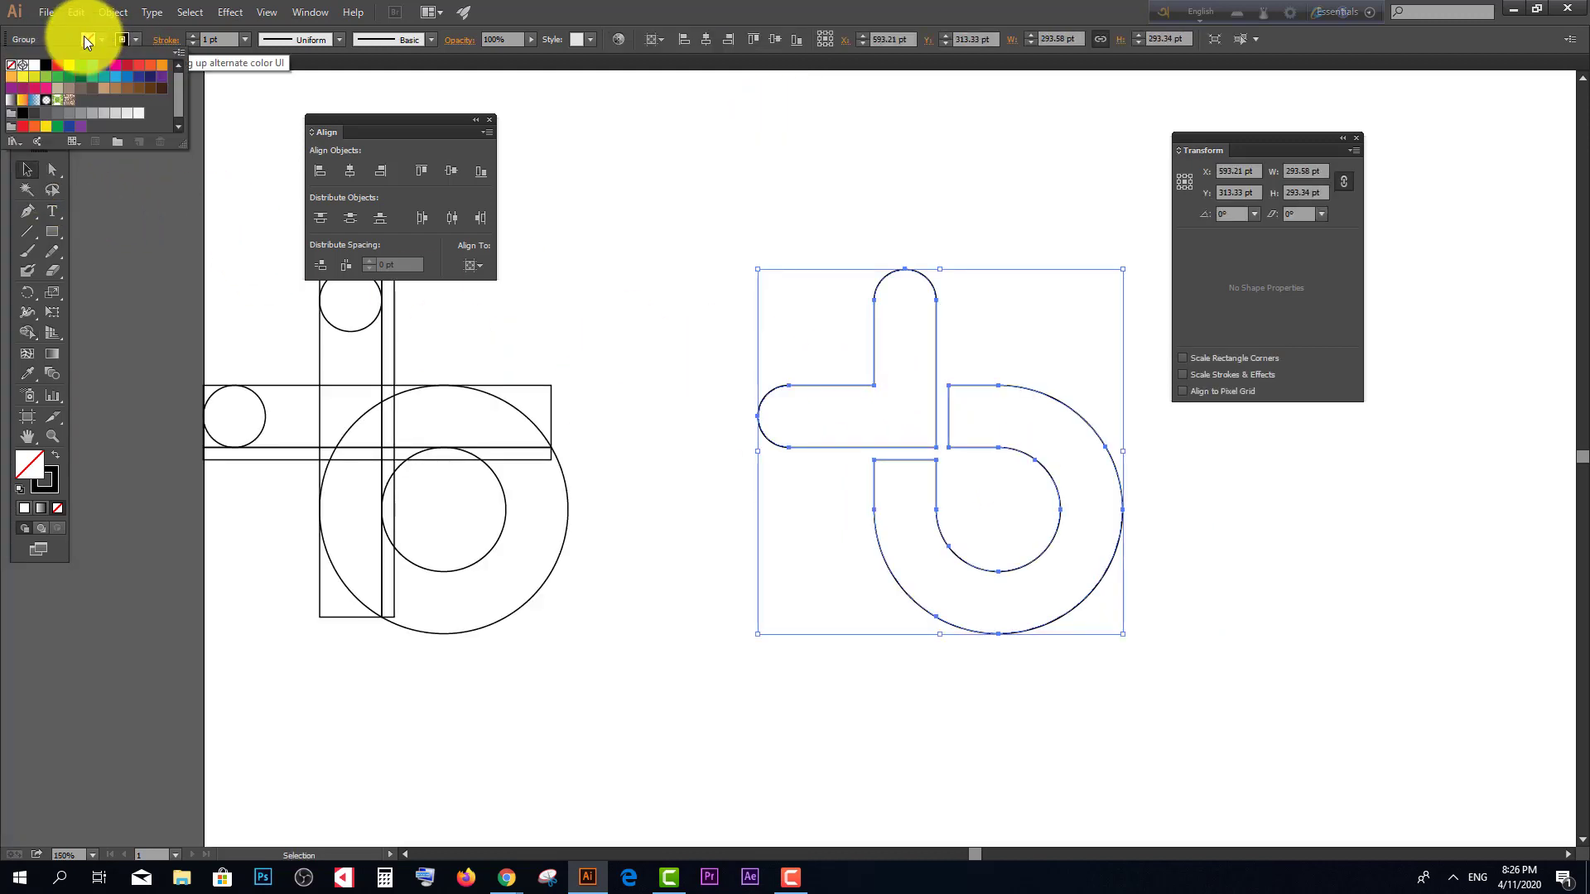
pyautogui.click(138, 76)
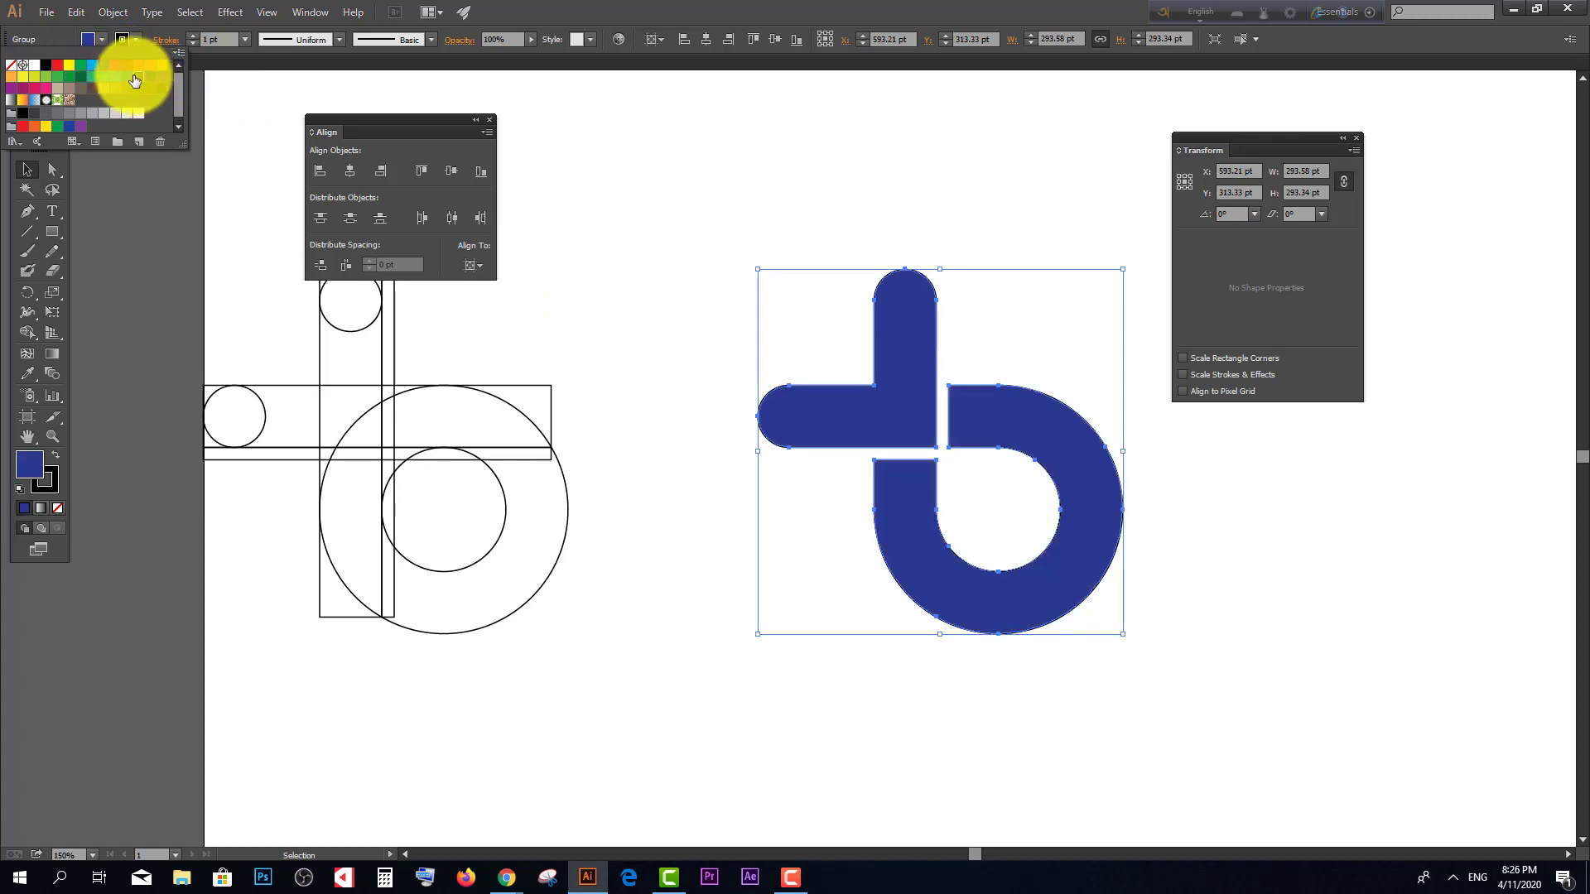
pyautogui.click(716, 212)
pyautogui.scroll(-2, 717, 211)
pyautogui.click(705, 382)
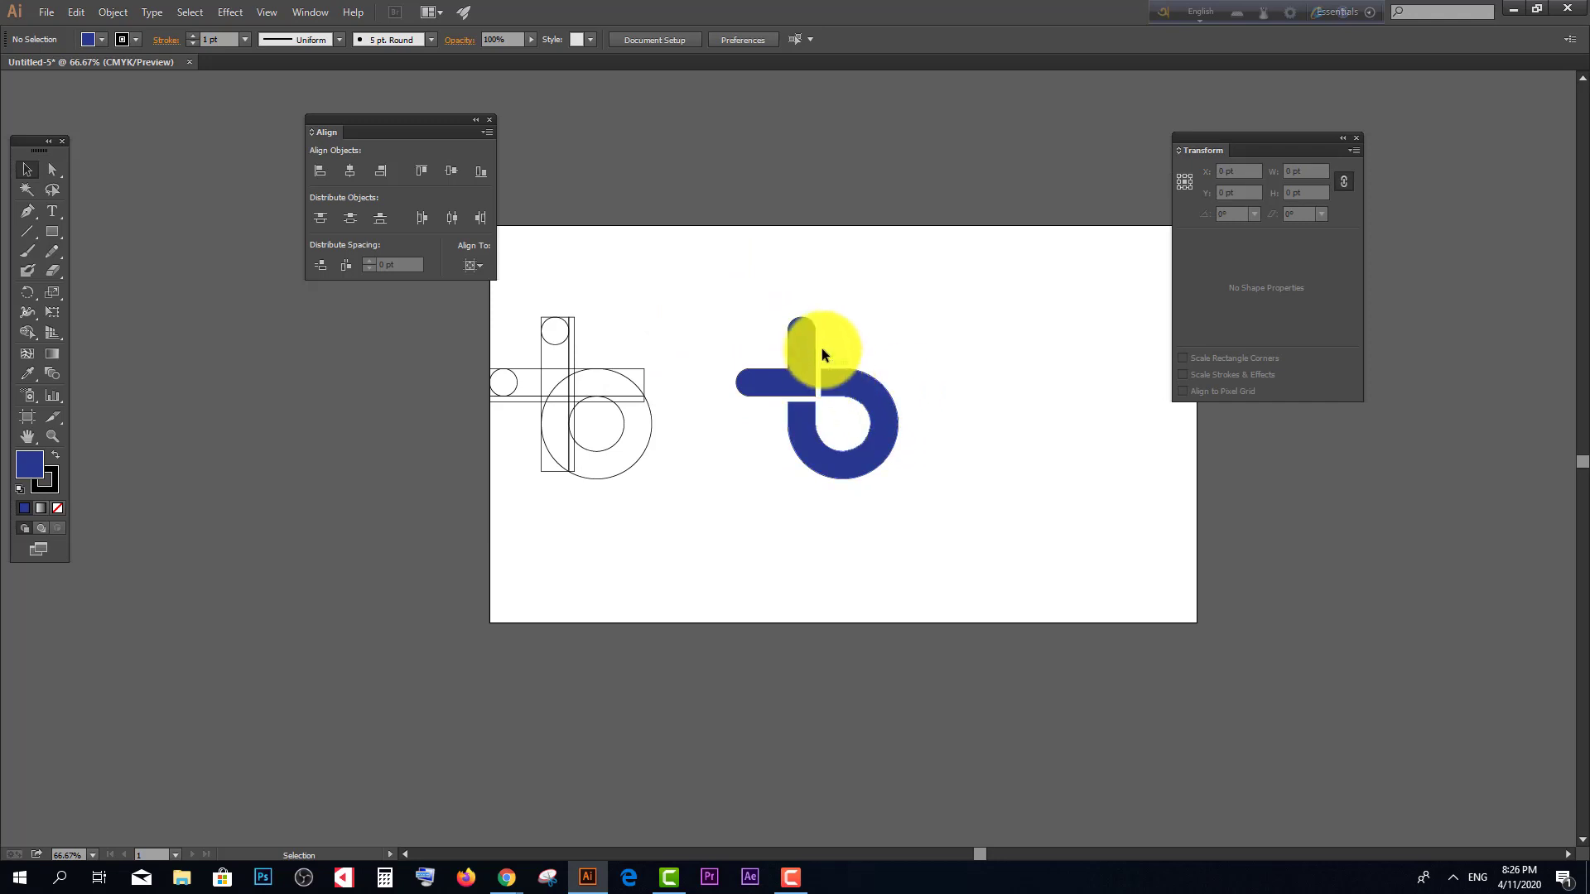
pyautogui.scroll(3, 786, 380)
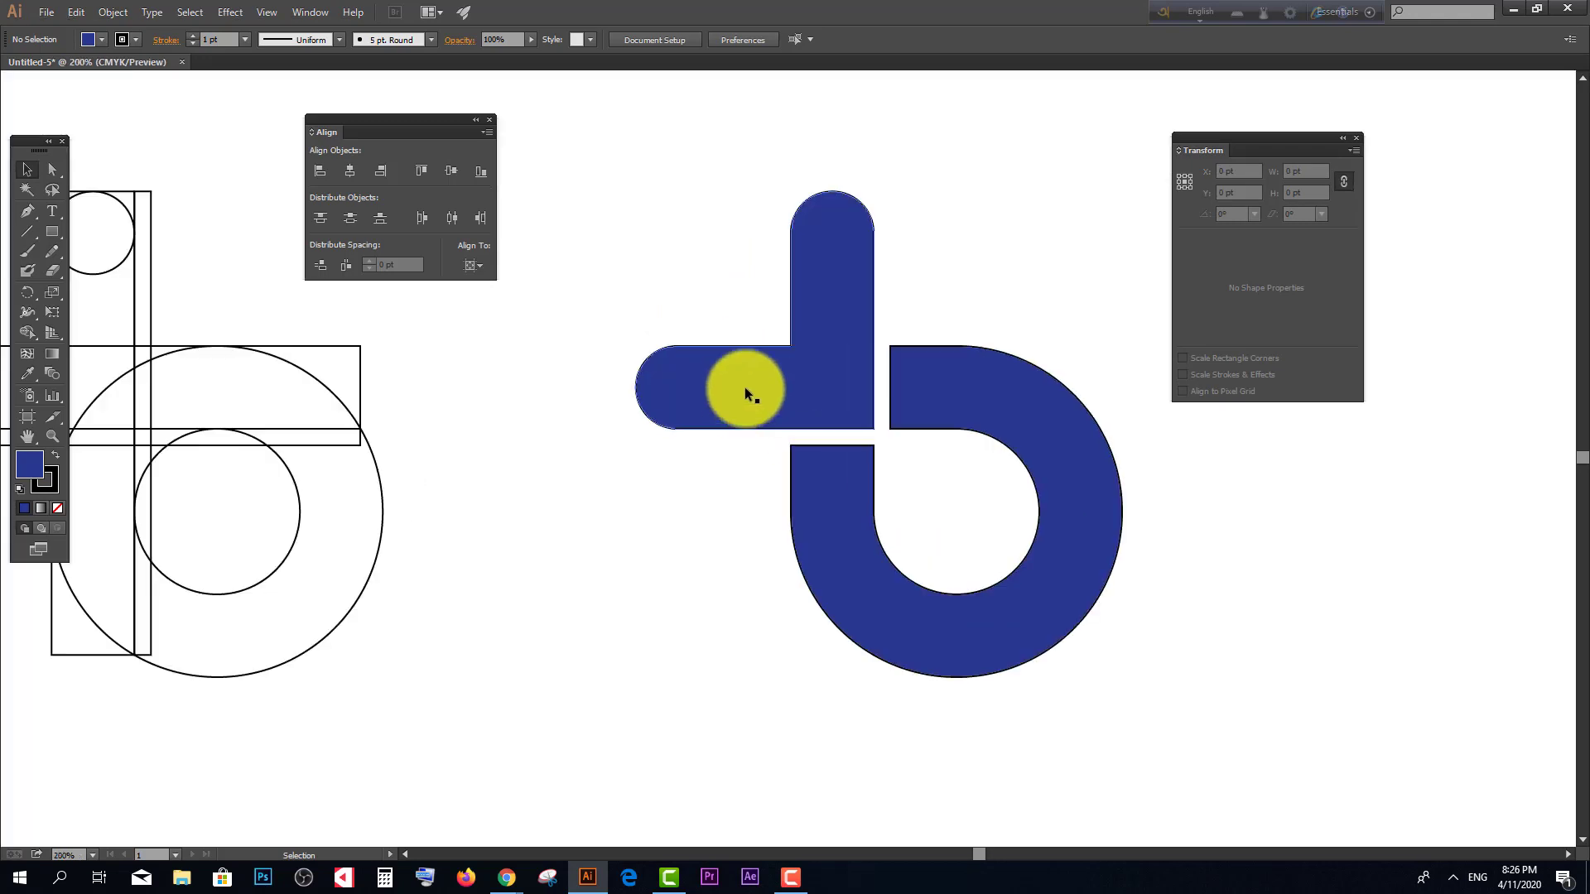
# Step: Set the dark blue logo group's stroke weight to 0 pt and deselect it
pyautogui.scroll(-2, 803, 327)
pyautogui.click(803, 348)
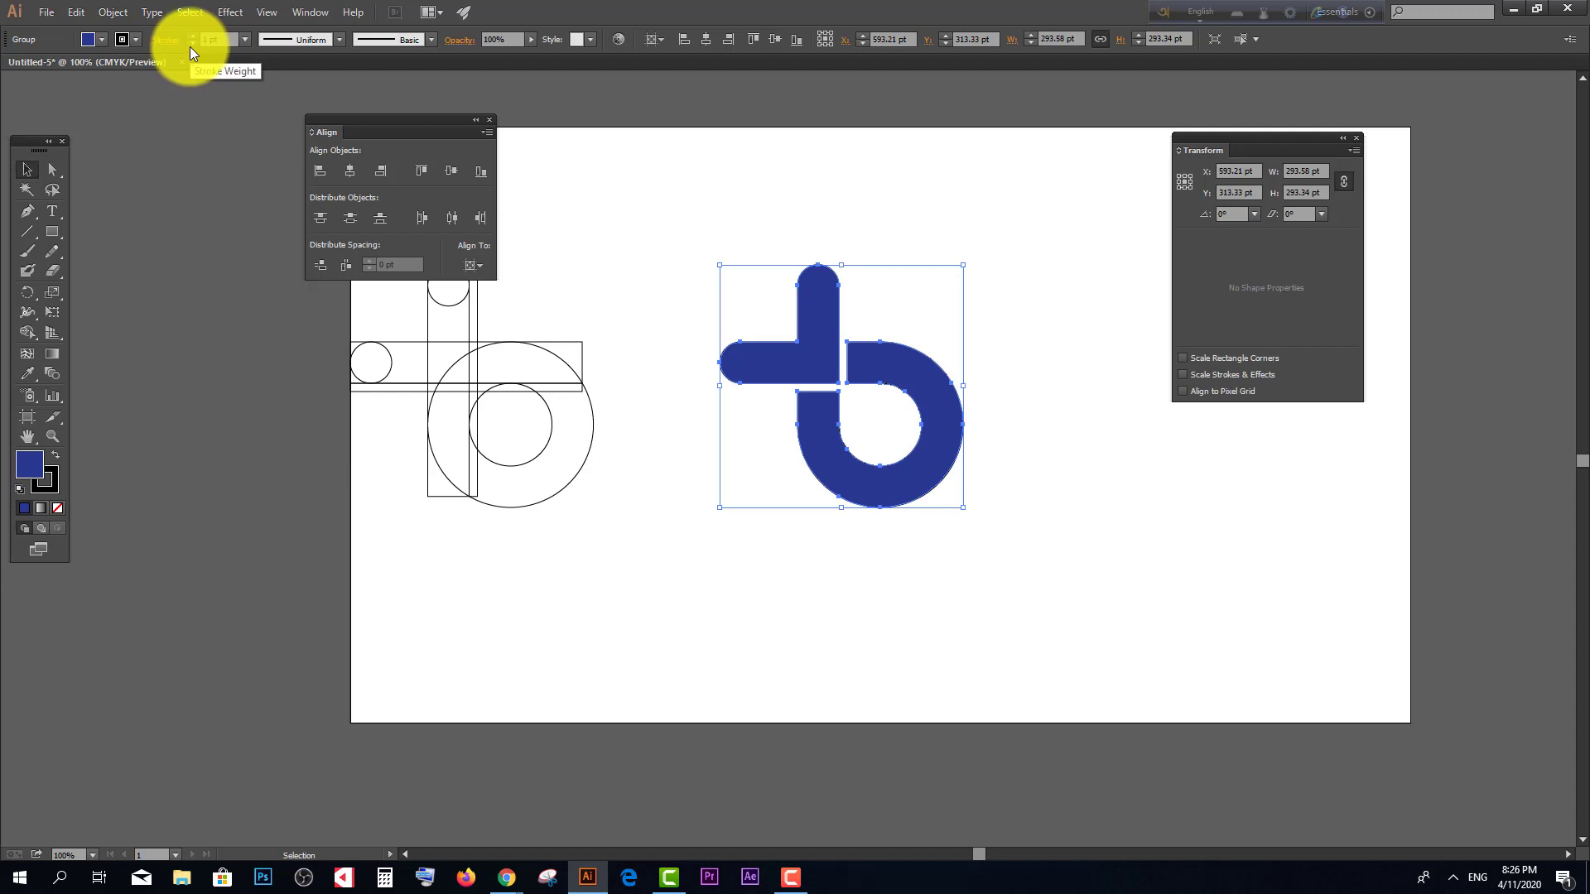
pyautogui.click(191, 45)
pyautogui.click(674, 177)
pyautogui.scroll(3, 710, 255)
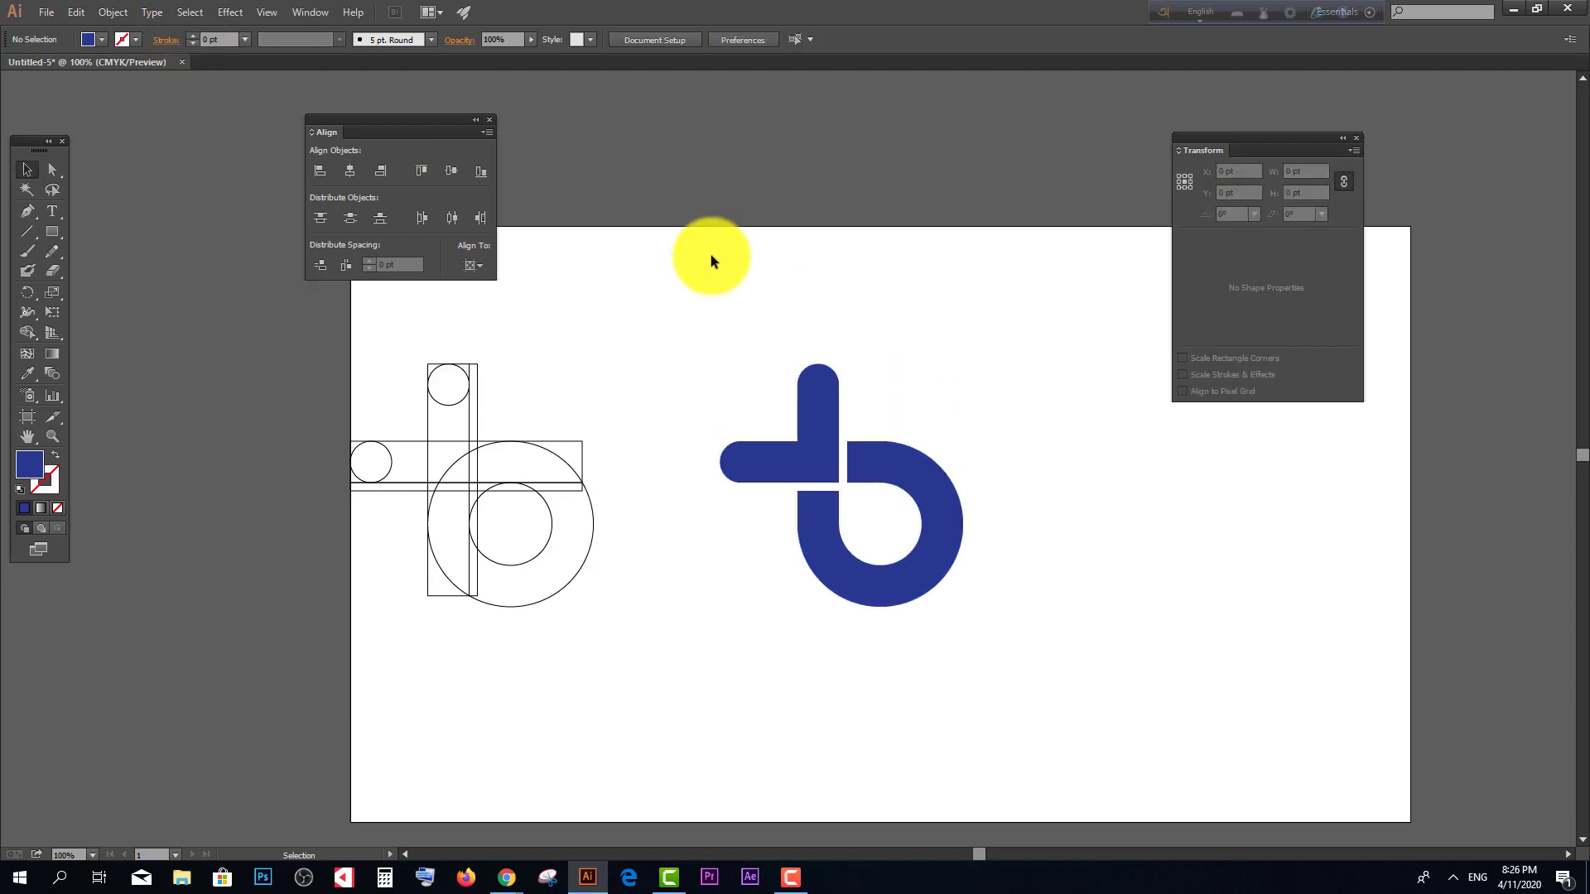
pyautogui.scroll(-1, 717, 255)
pyautogui.scroll(3, 720, 265)
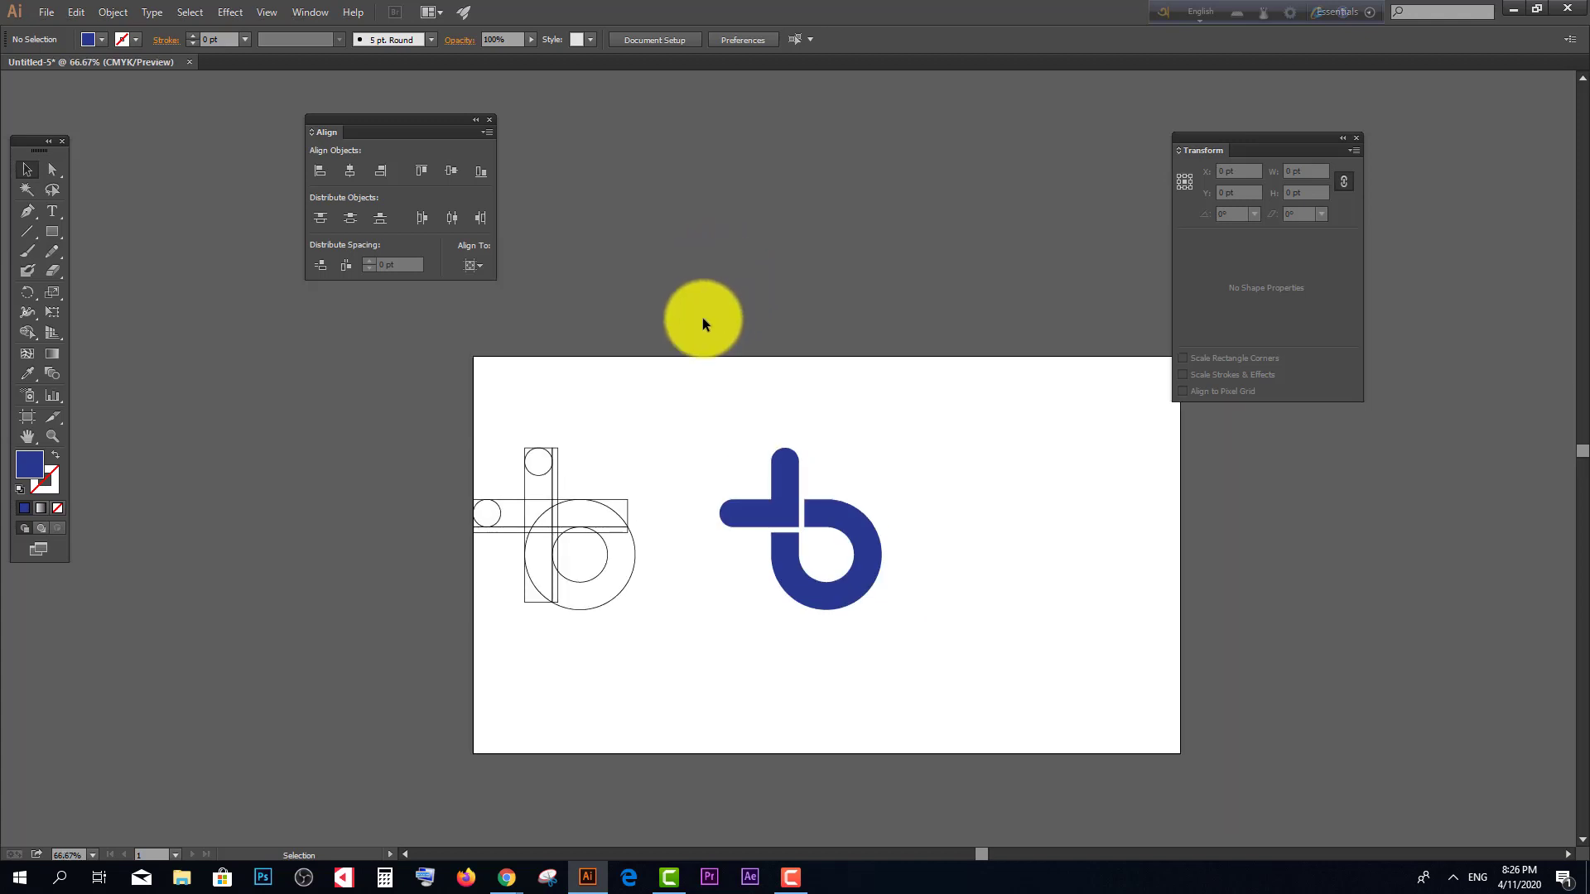
# Step: Move the construction outlines and the finished logo together off the artboard into the space above it
pyautogui.moveTo(400, 365); pyautogui.dragTo(881, 619)
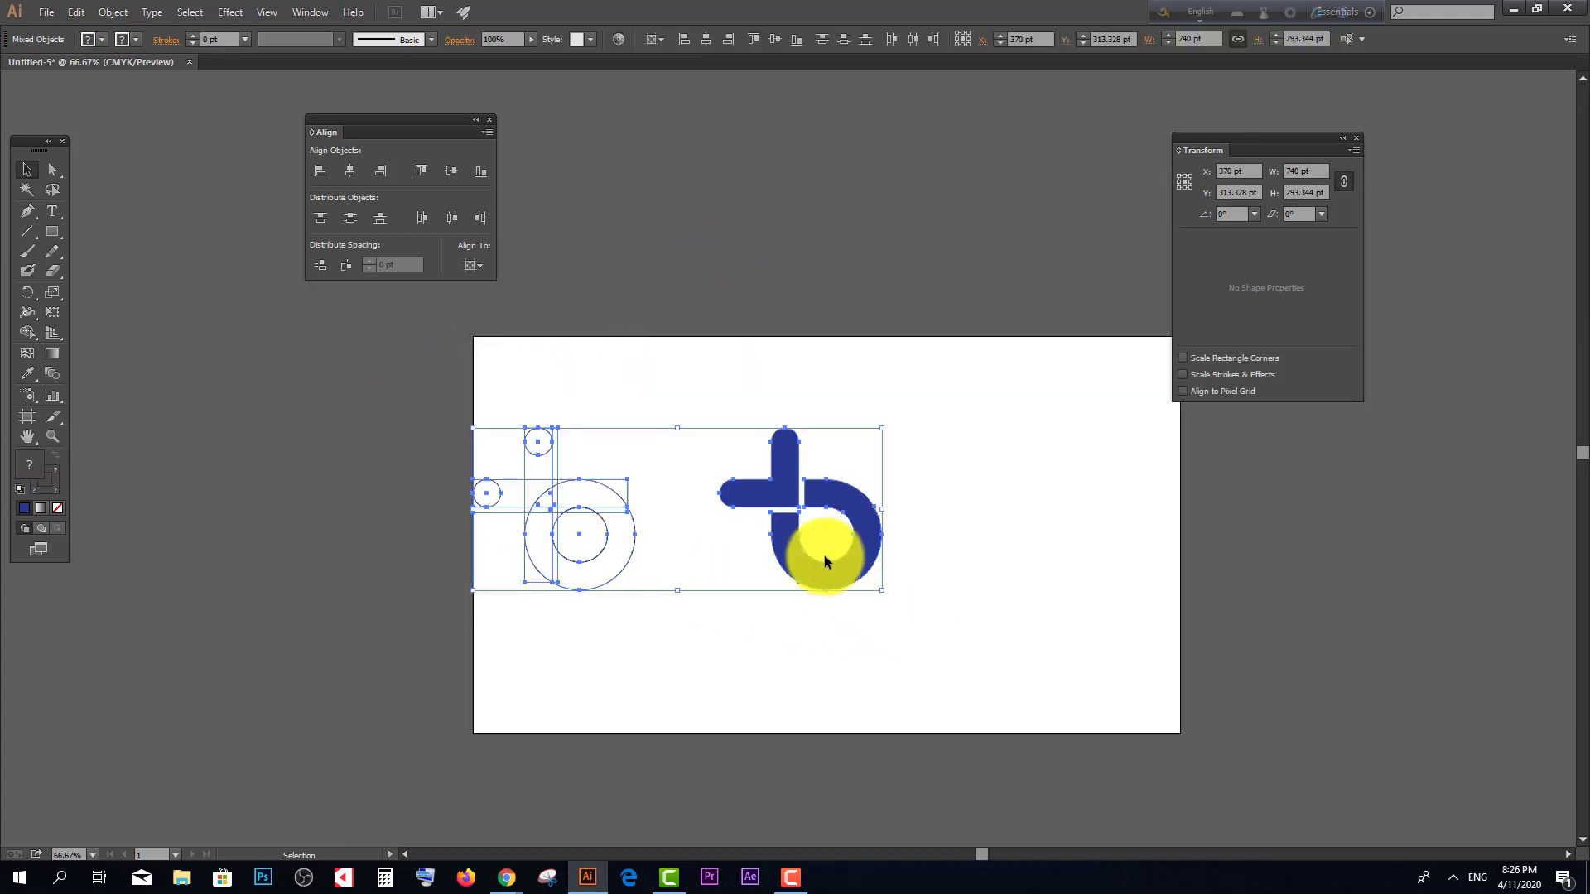
pyautogui.moveTo(808, 571); pyautogui.dragTo(821, 267)
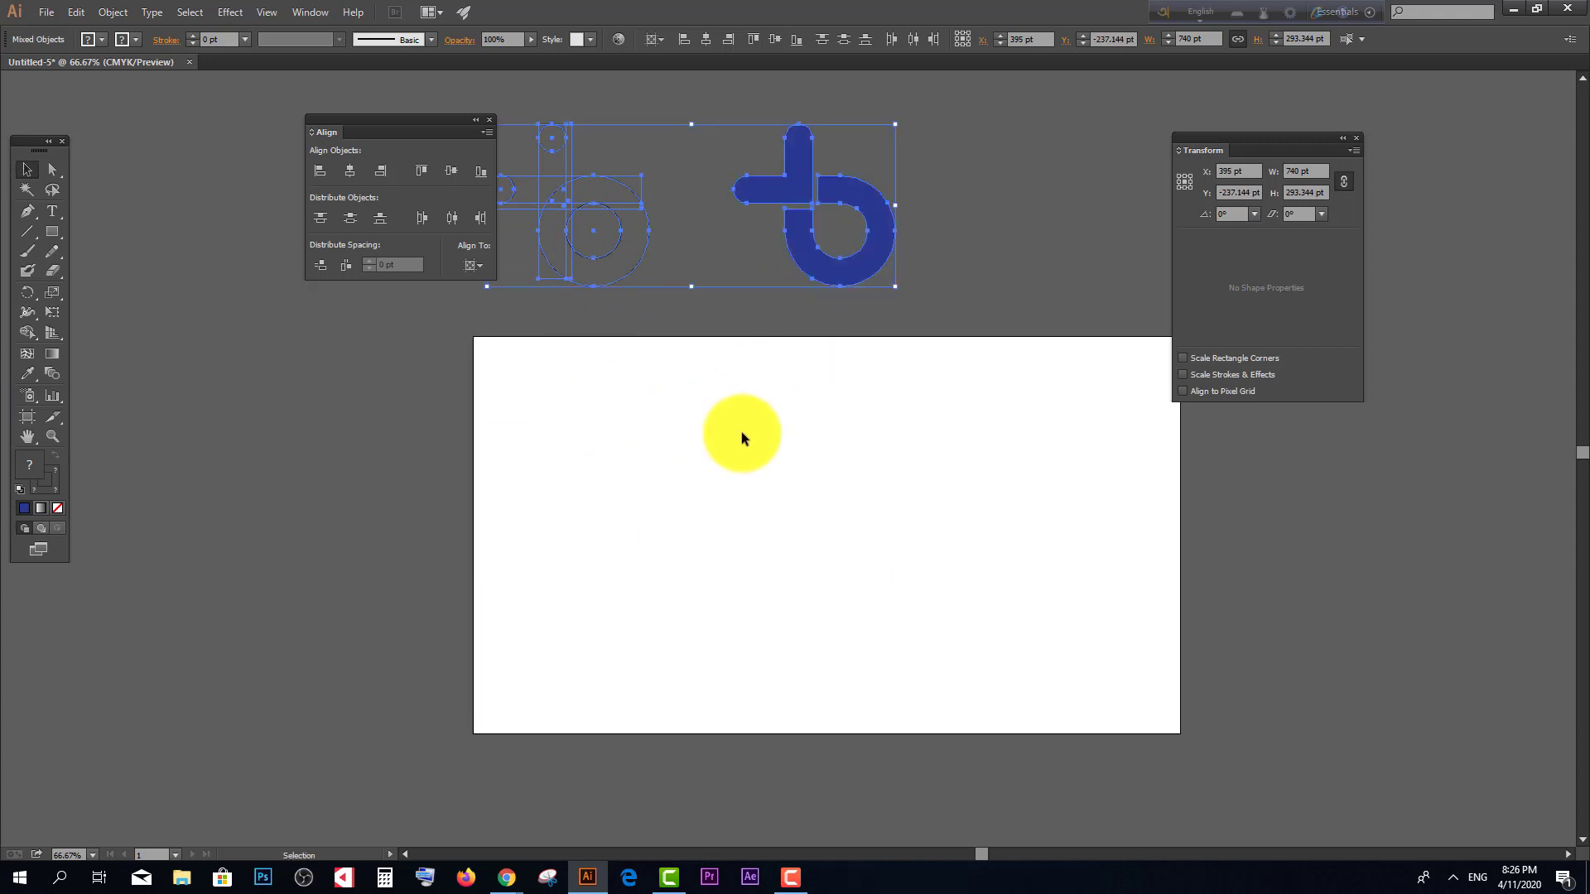
pyautogui.press('alt')
pyautogui.scroll(1, 866, 480)
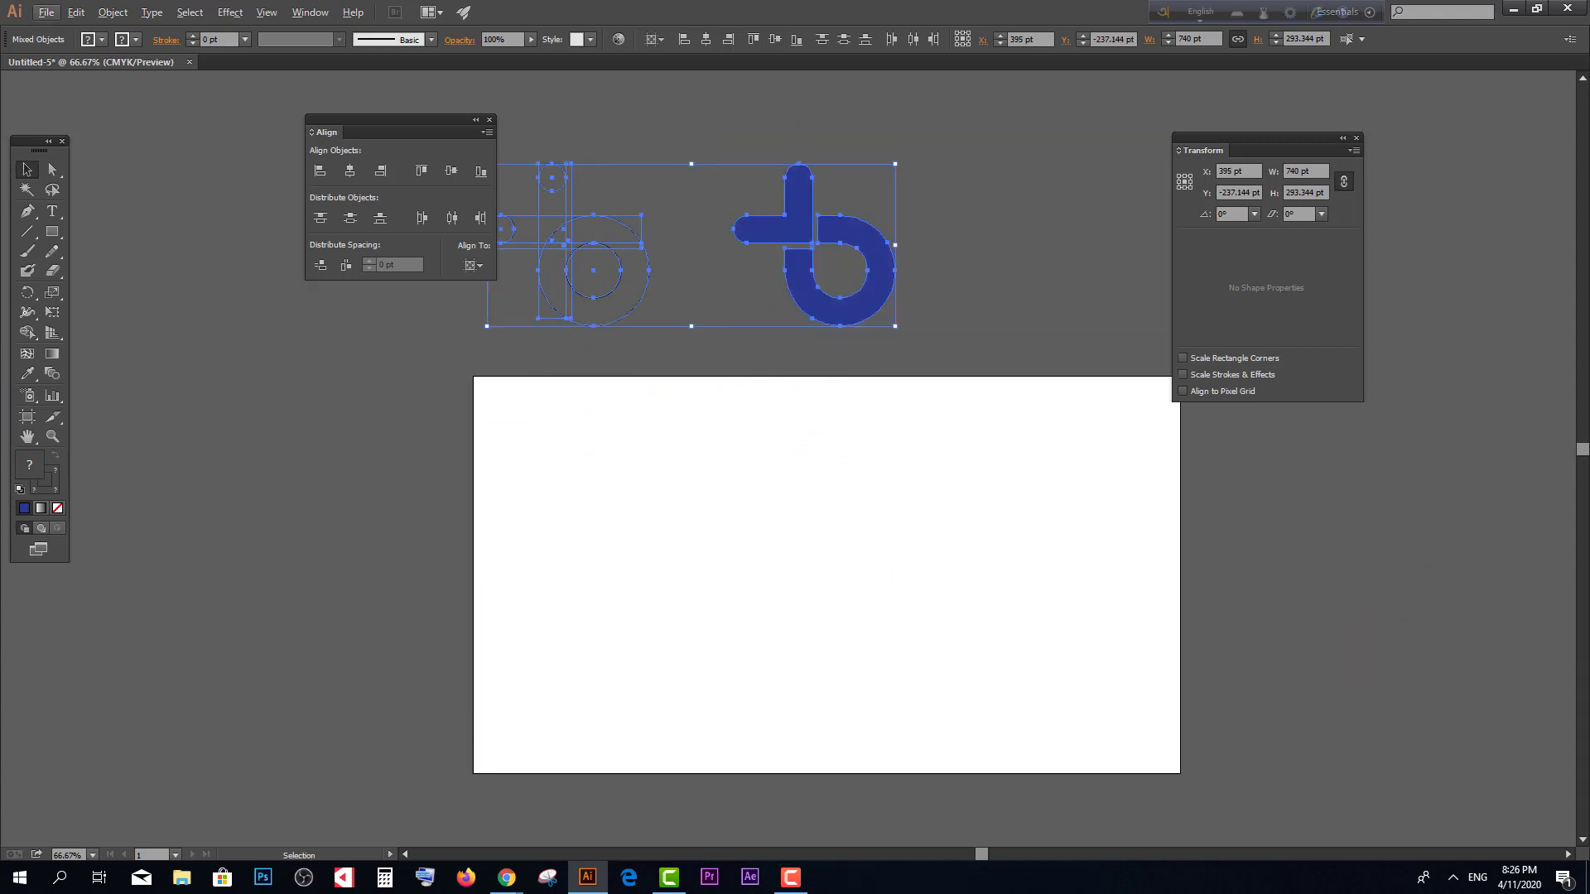
pyautogui.scroll(2, 859, 550)
pyautogui.scroll(-1, 858, 549)
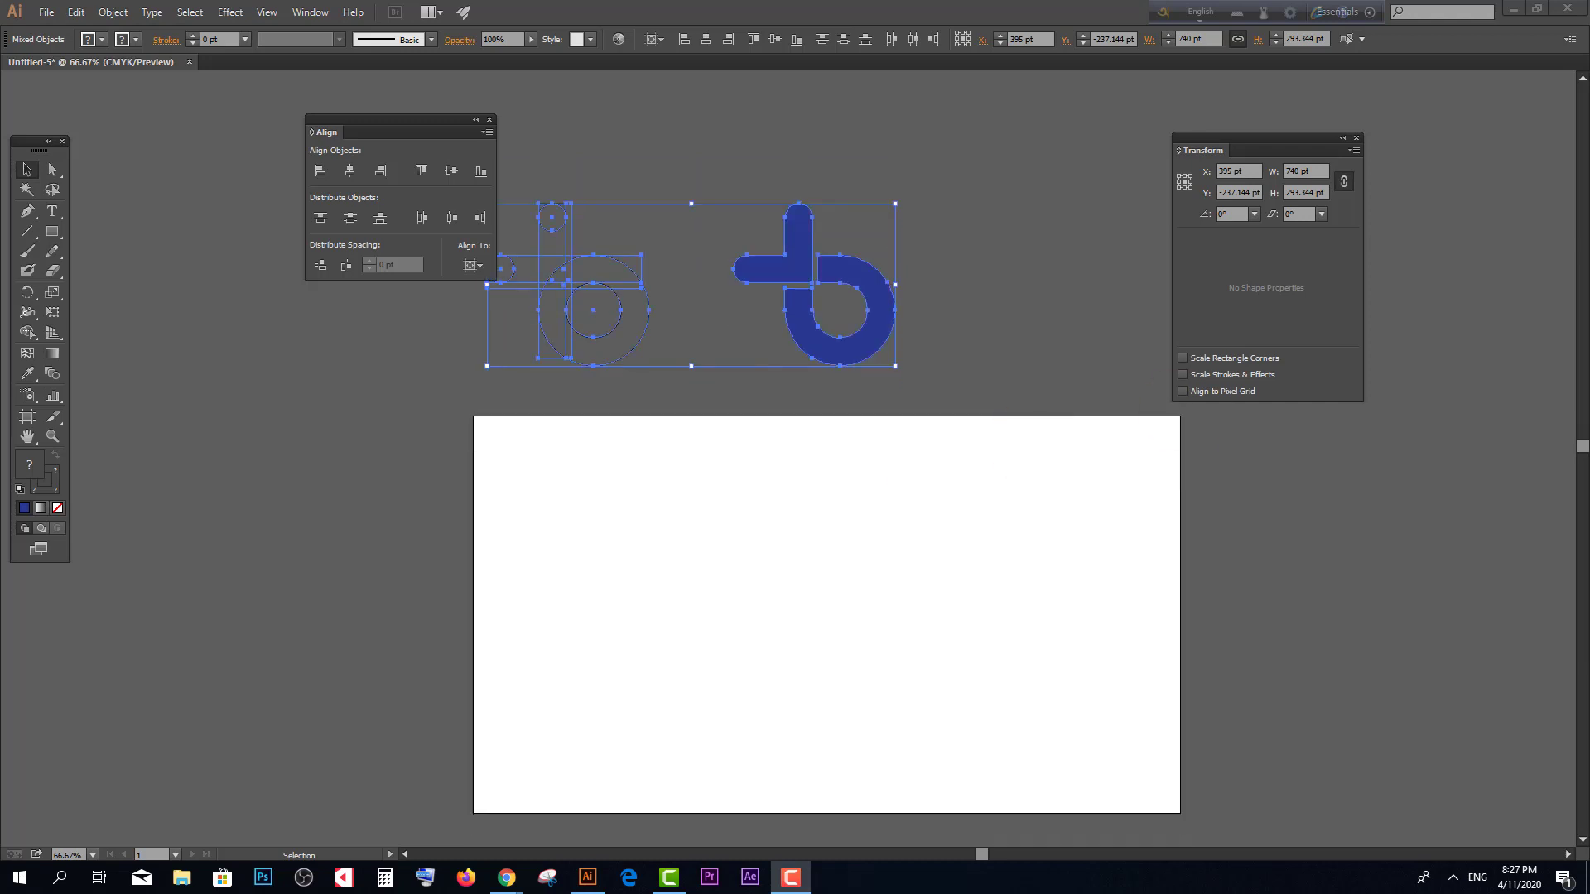
# Step: Switch to Chrome and search Google Images for "red yellow gradient"
pyautogui.hotkey('alt', 'Tab')
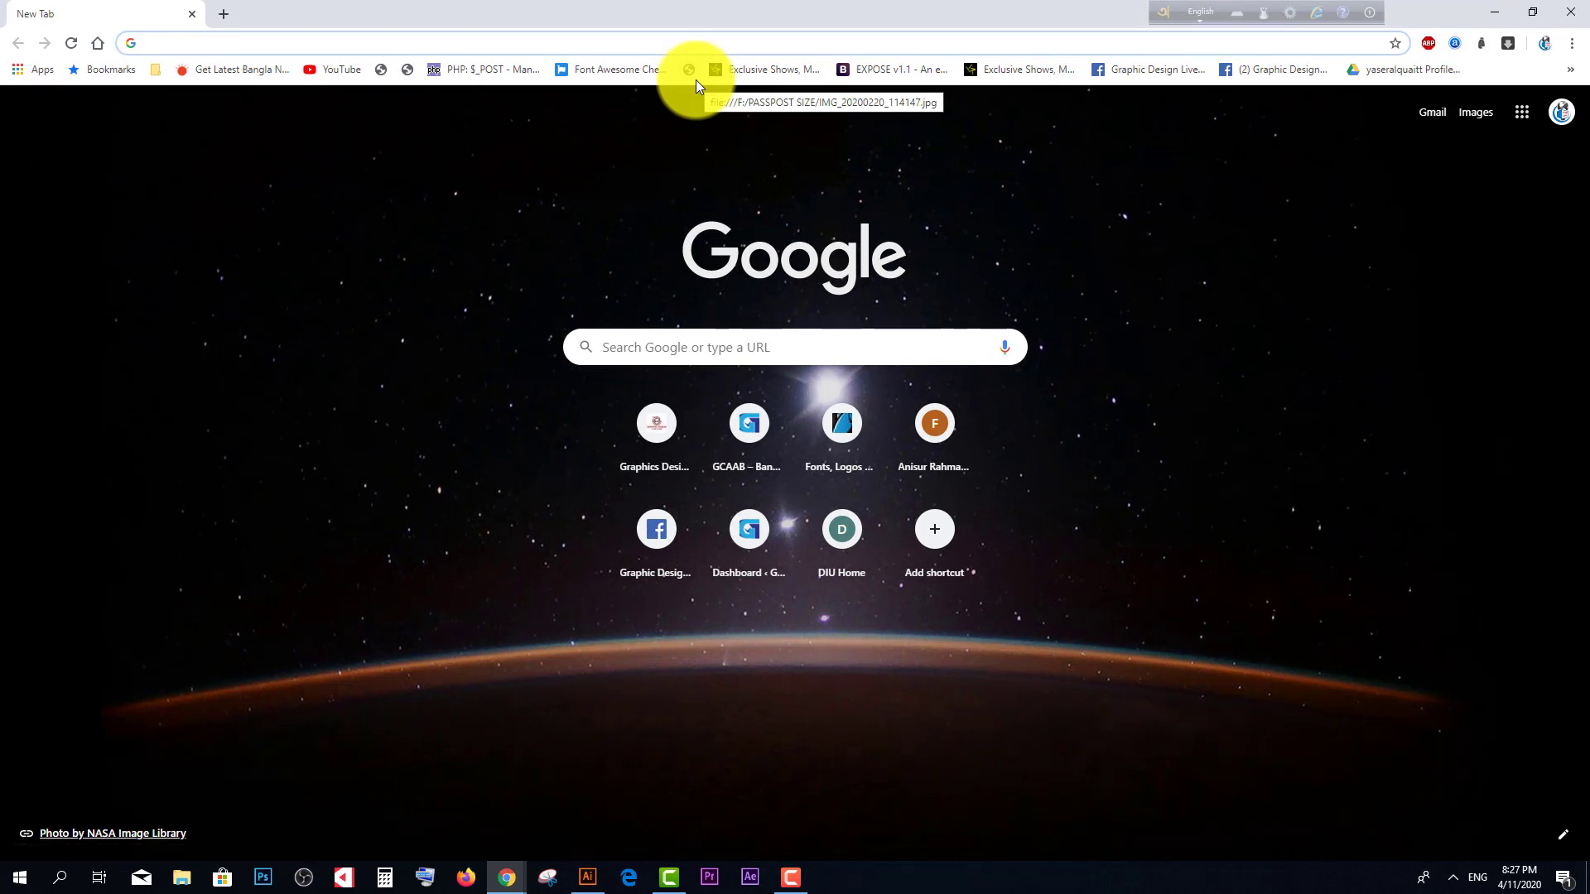
pyautogui.write('red')
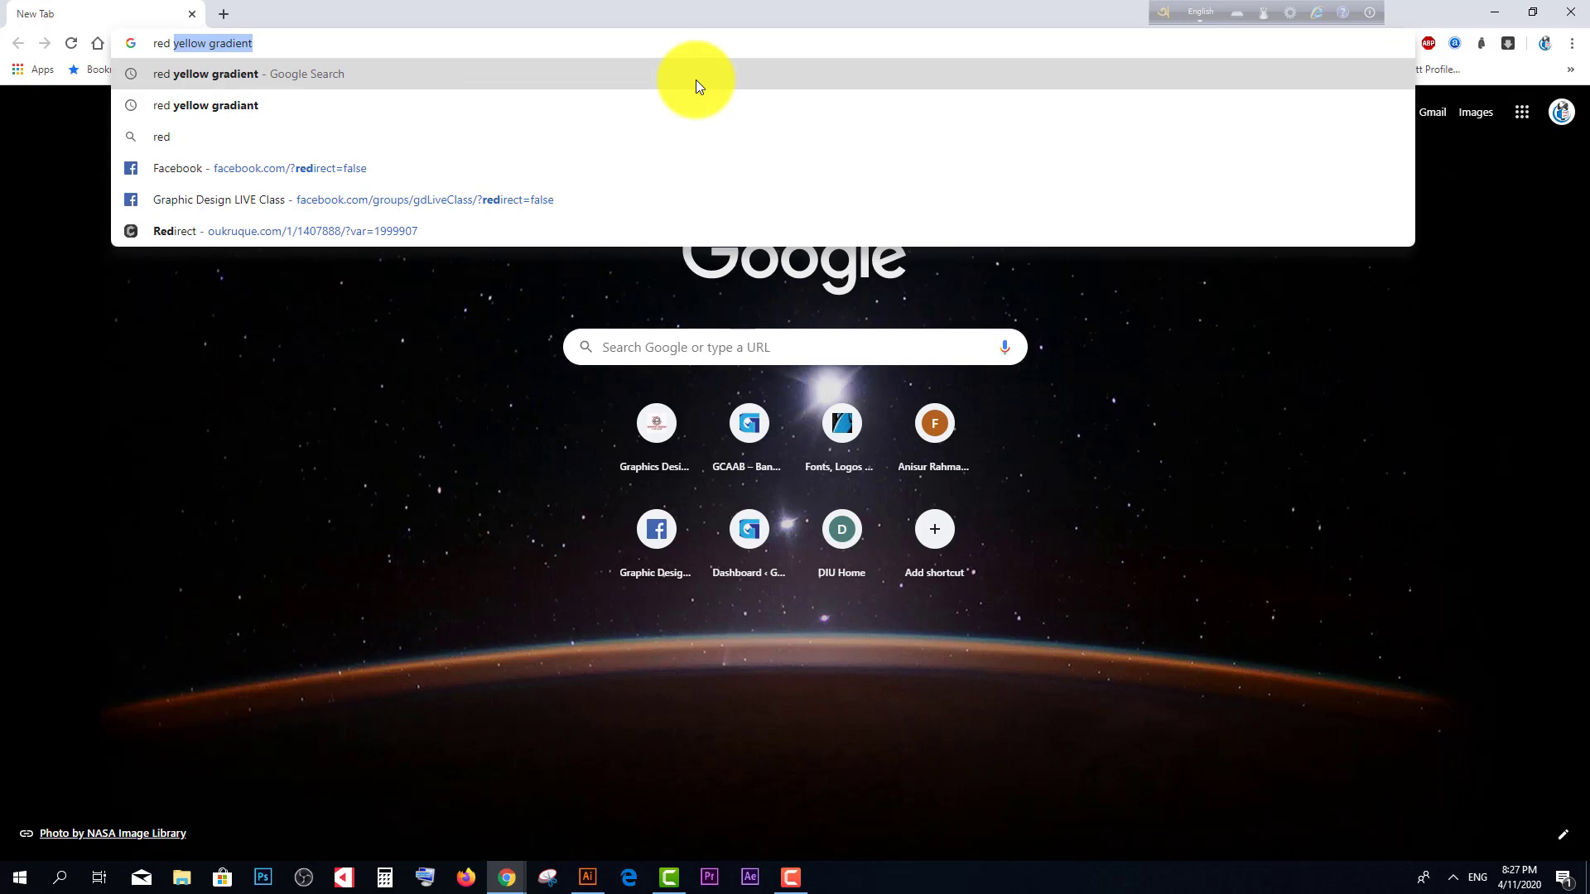
pyautogui.click(281, 78)
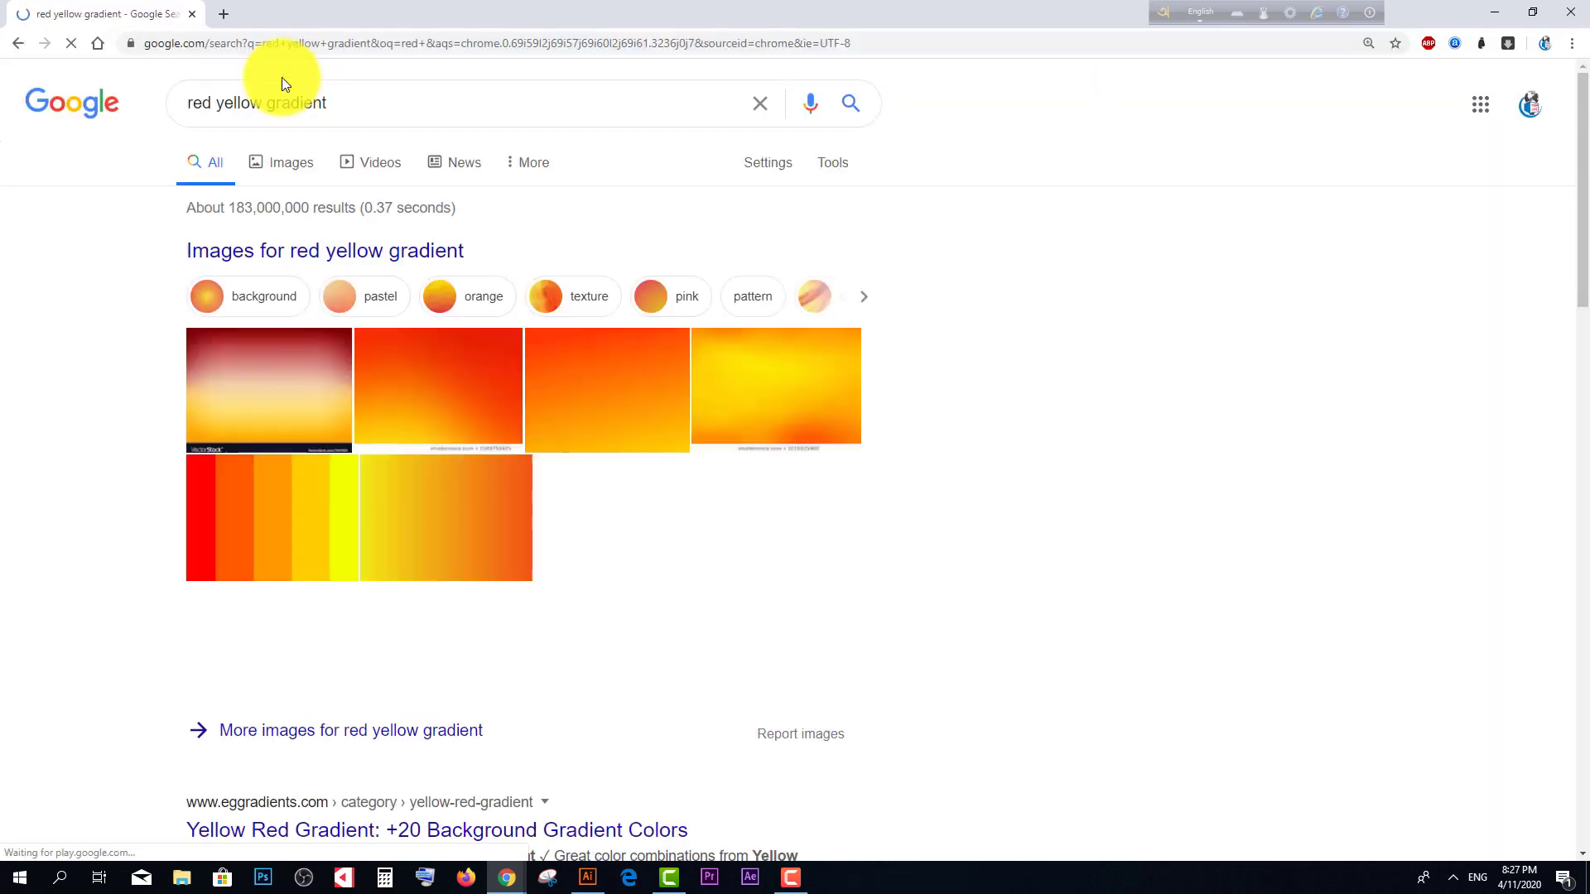
pyautogui.click(284, 160)
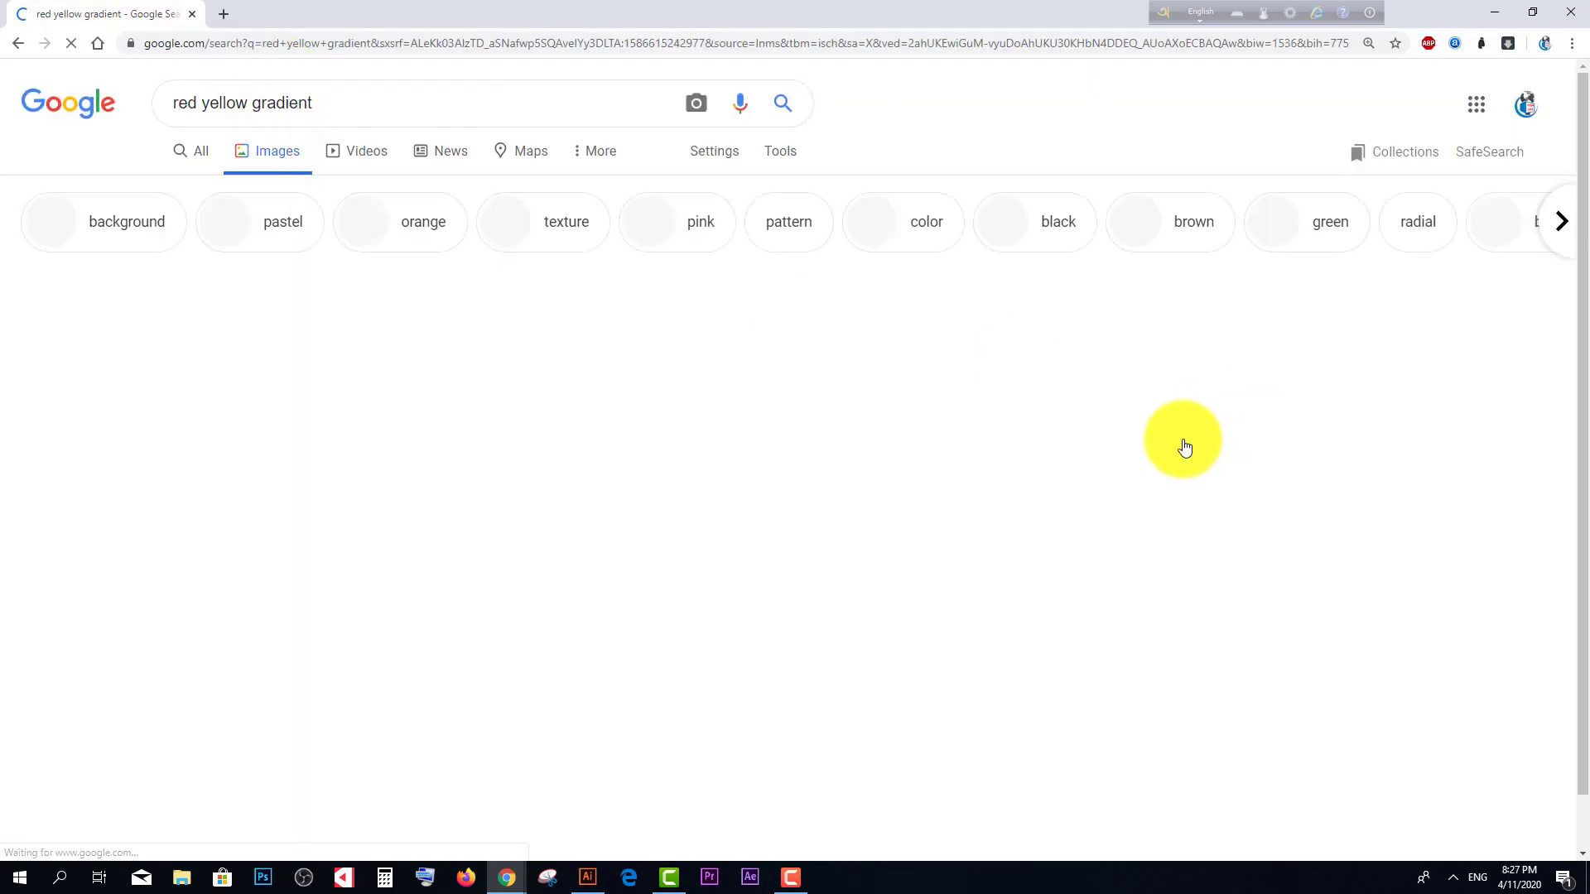
# Step: Open the orange, purple and red Freepik image titled "Yellow Gradient | Free Vectors" and copy it
pyautogui.scroll(-4, 877, 470)
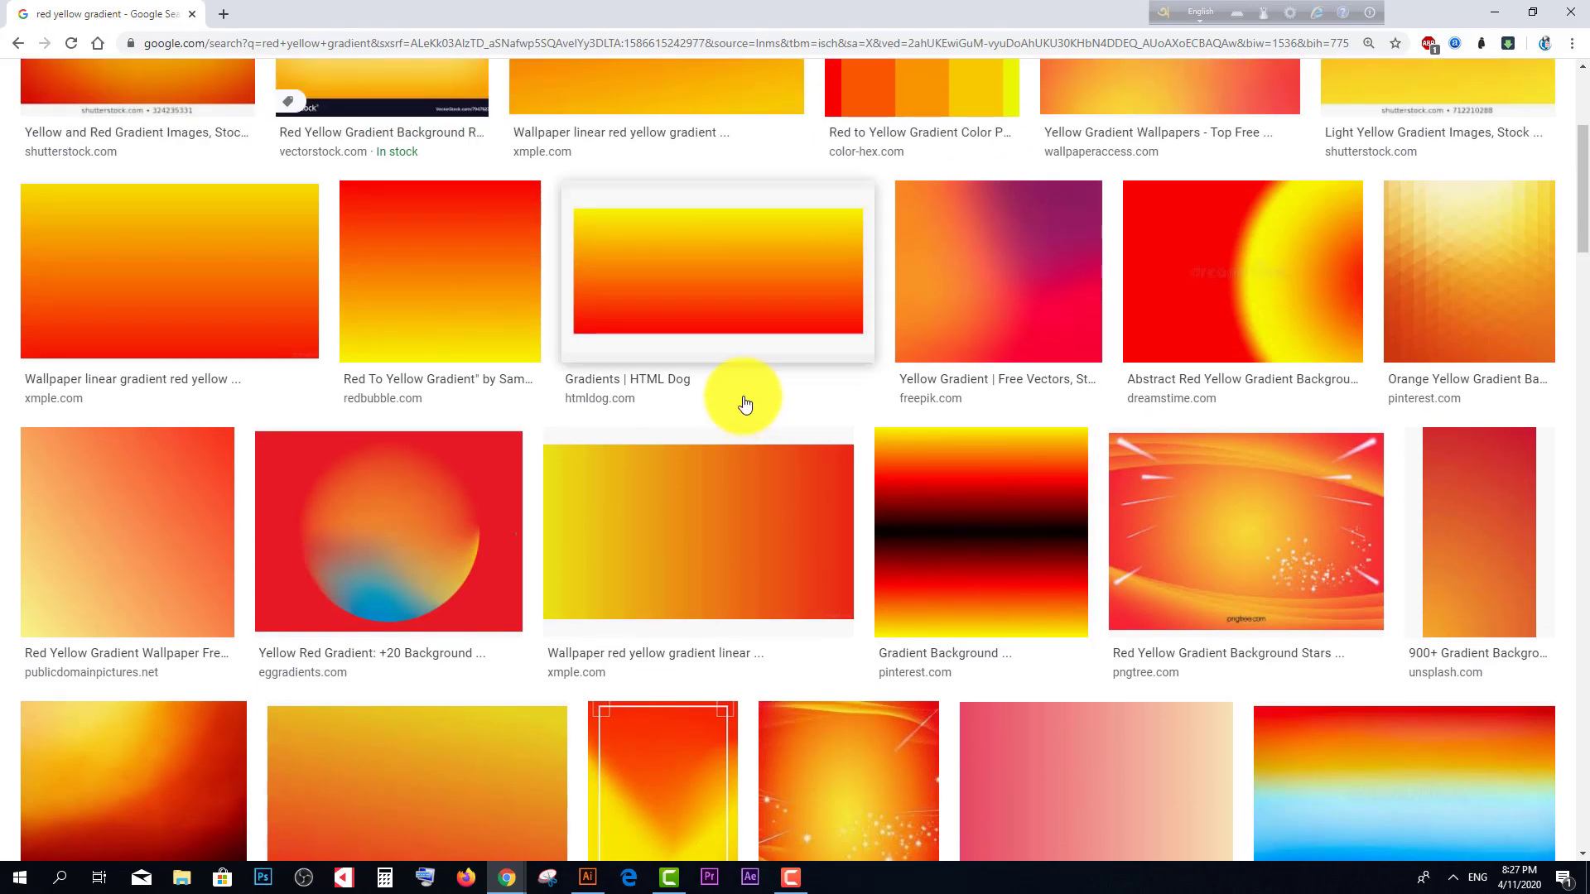
pyautogui.click(946, 288)
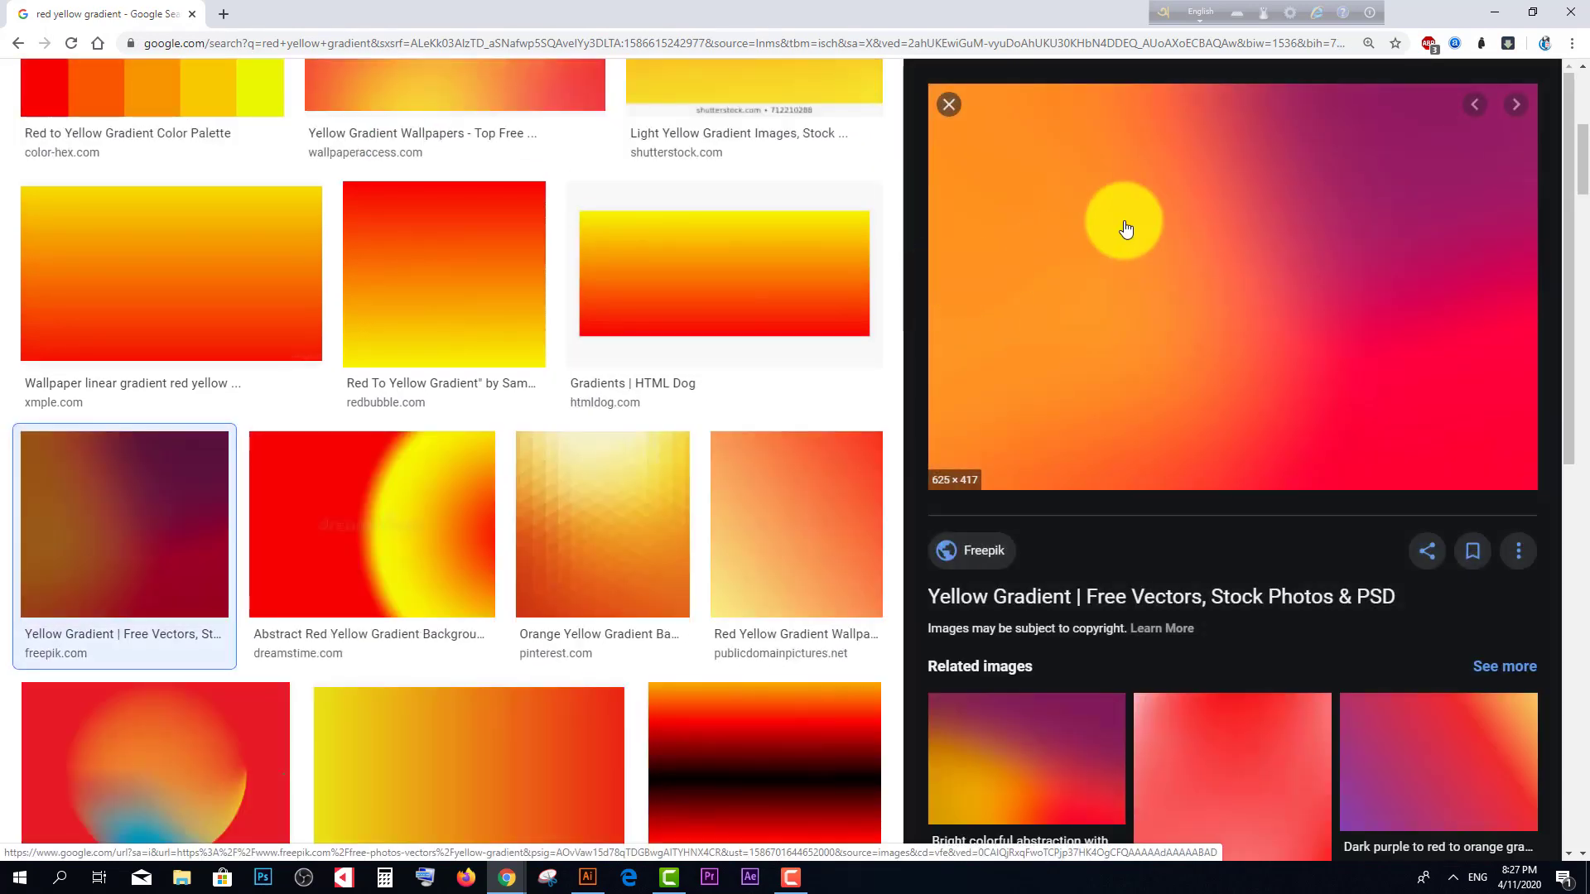
pyautogui.rightClick(1125, 223)
pyautogui.click(1193, 387)
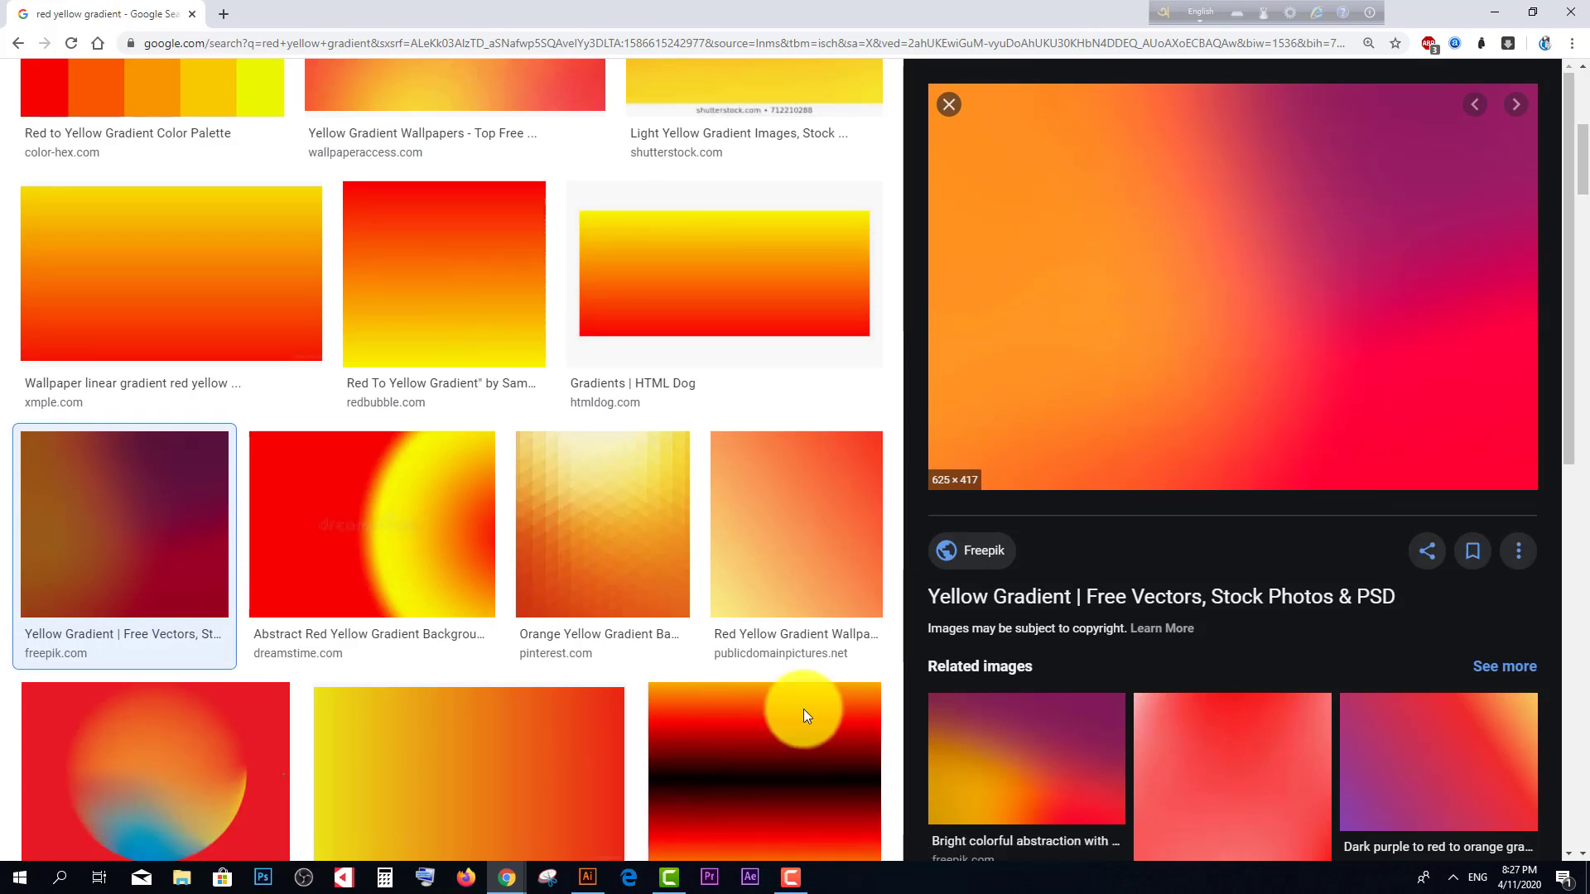
# Step: Switch back to Illustrator, paste the gradient image and place it outside the artboard, beyond its right edge
pyautogui.click(587, 877)
pyautogui.scroll(-1, 744, 737)
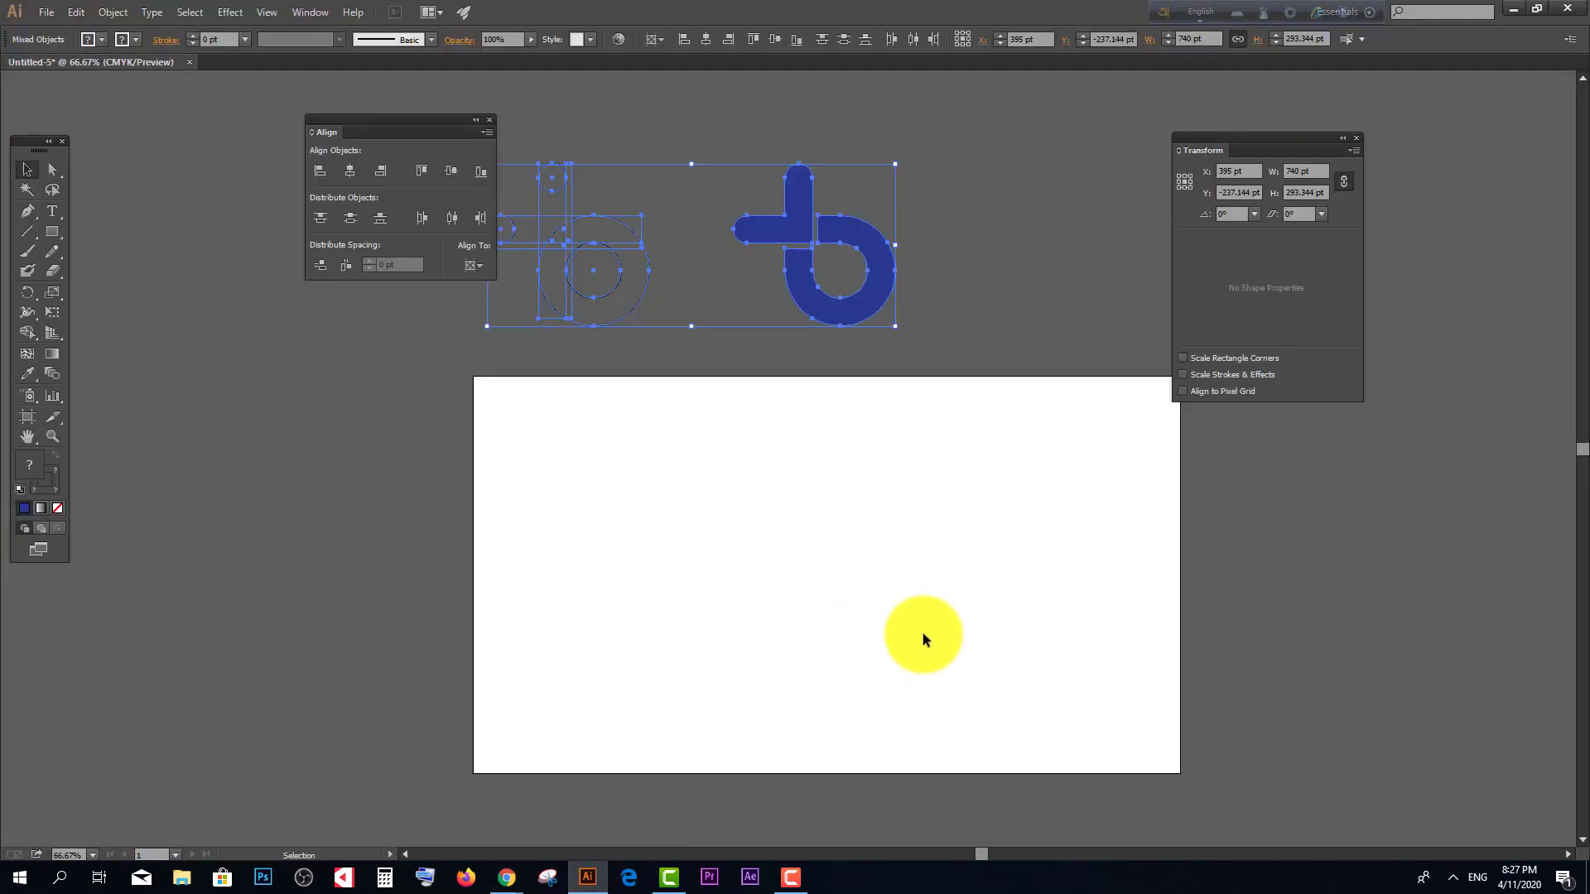
pyautogui.click(922, 632)
pyautogui.hotkey('ctrl', 'v')
pyautogui.keyDown('alt'); pyautogui.scroll(-3, 830, 605); pyautogui.keyUp('alt')
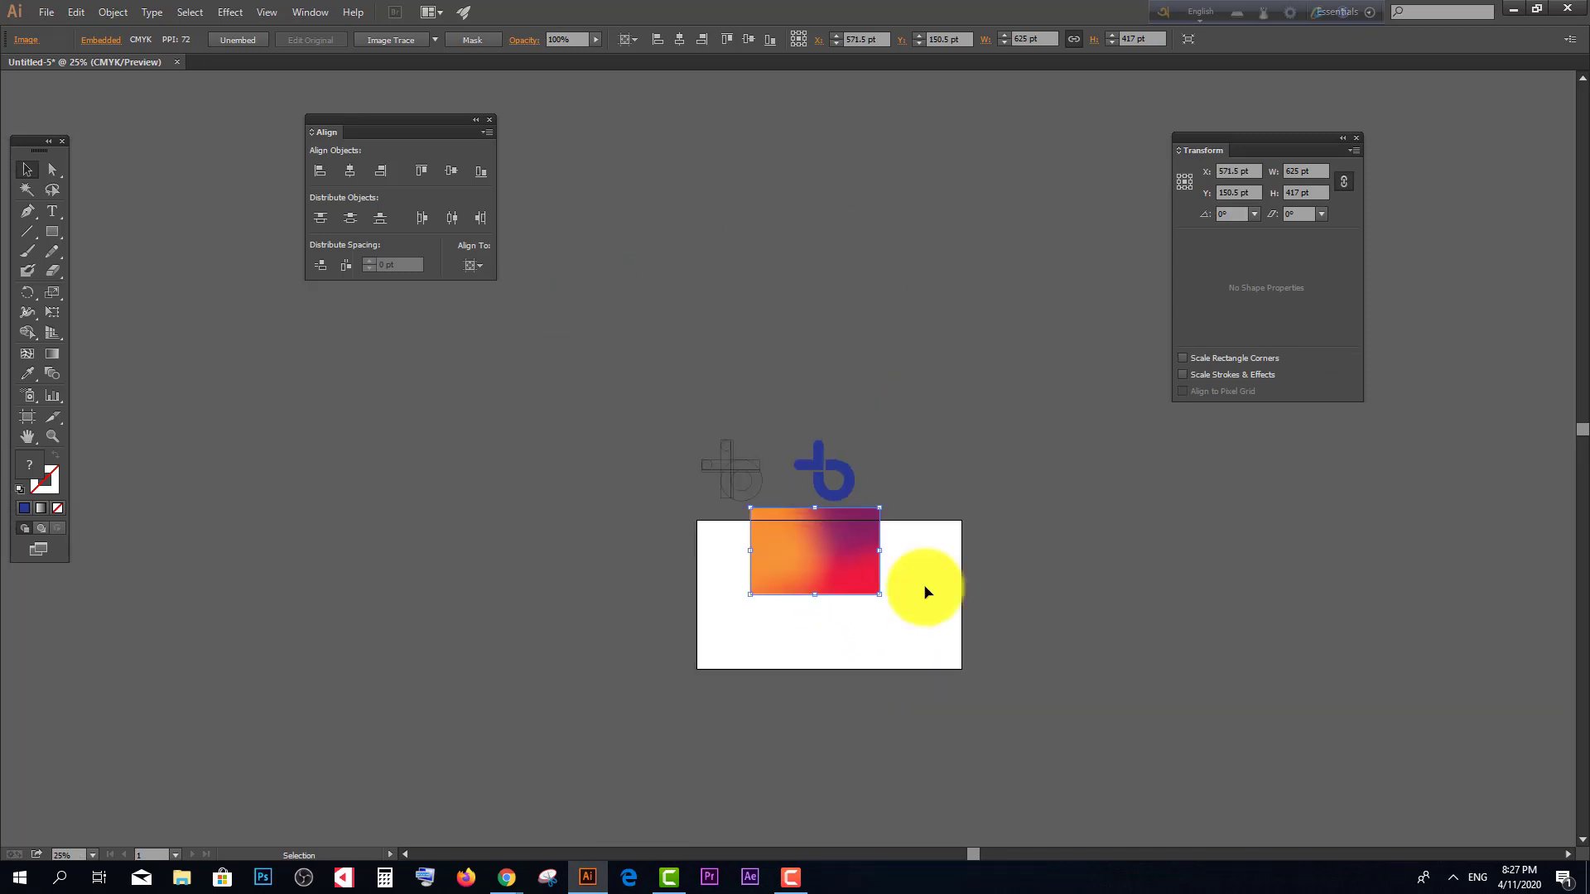
pyautogui.moveTo(802, 568); pyautogui.dragTo(1075, 603)
pyautogui.keyDown('alt'); pyautogui.scroll(1, 979, 603); pyautogui.keyUp('alt')
pyautogui.scroll(-1, 929, 569)
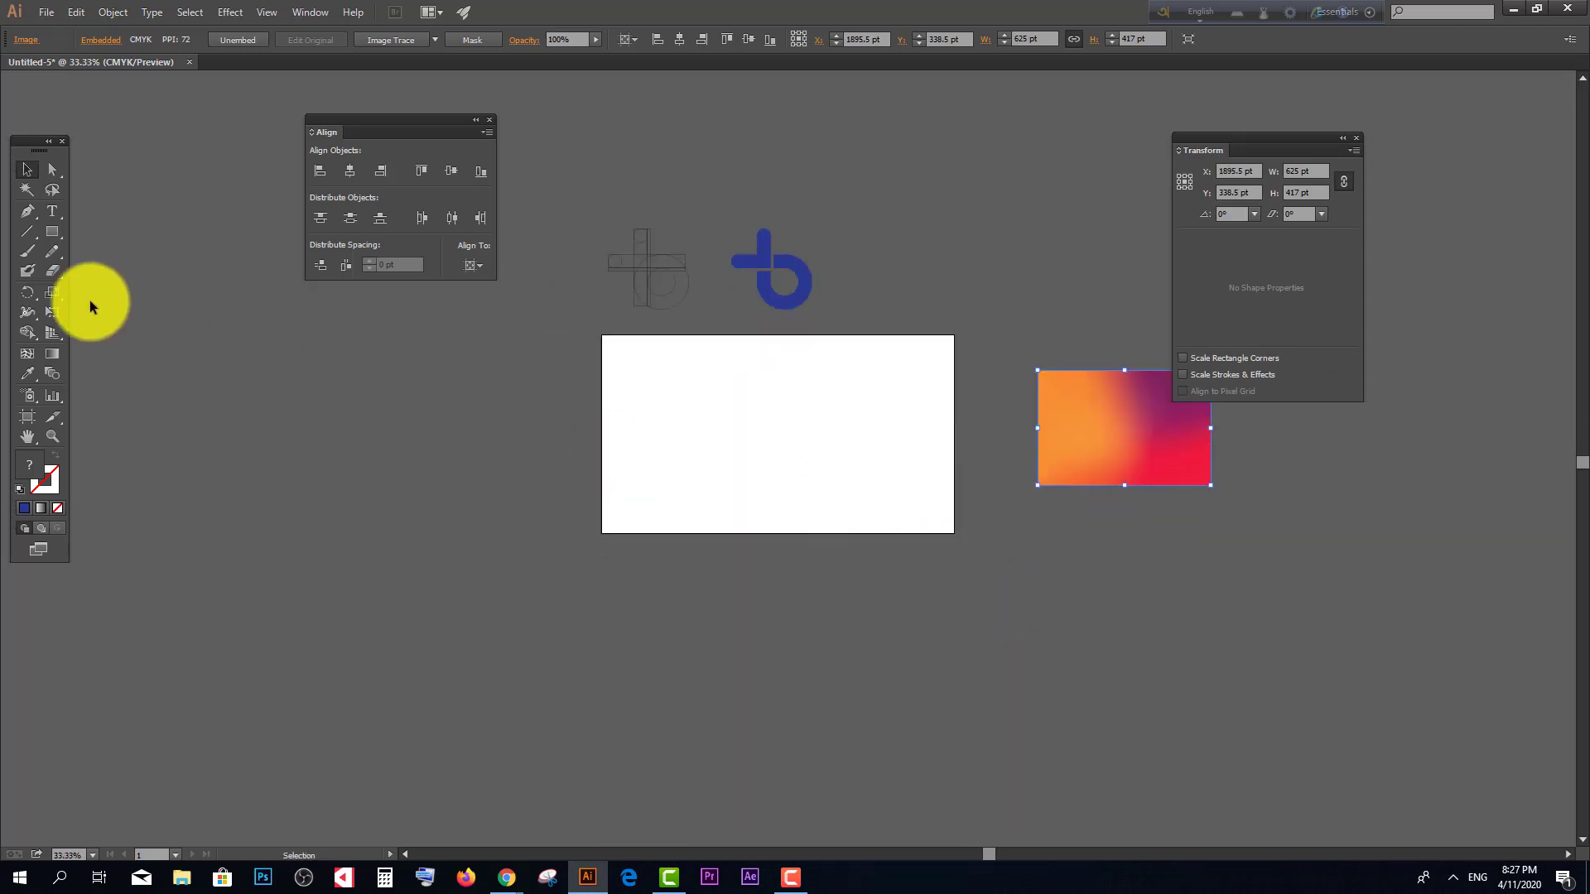
# Step: Draw a small rectangle about 116 by 65 pt along the artboard's lower edge
pyautogui.click(49, 233)
pyautogui.keyDown('alt'); pyautogui.scroll(1, 599, 497); pyautogui.keyUp('alt')
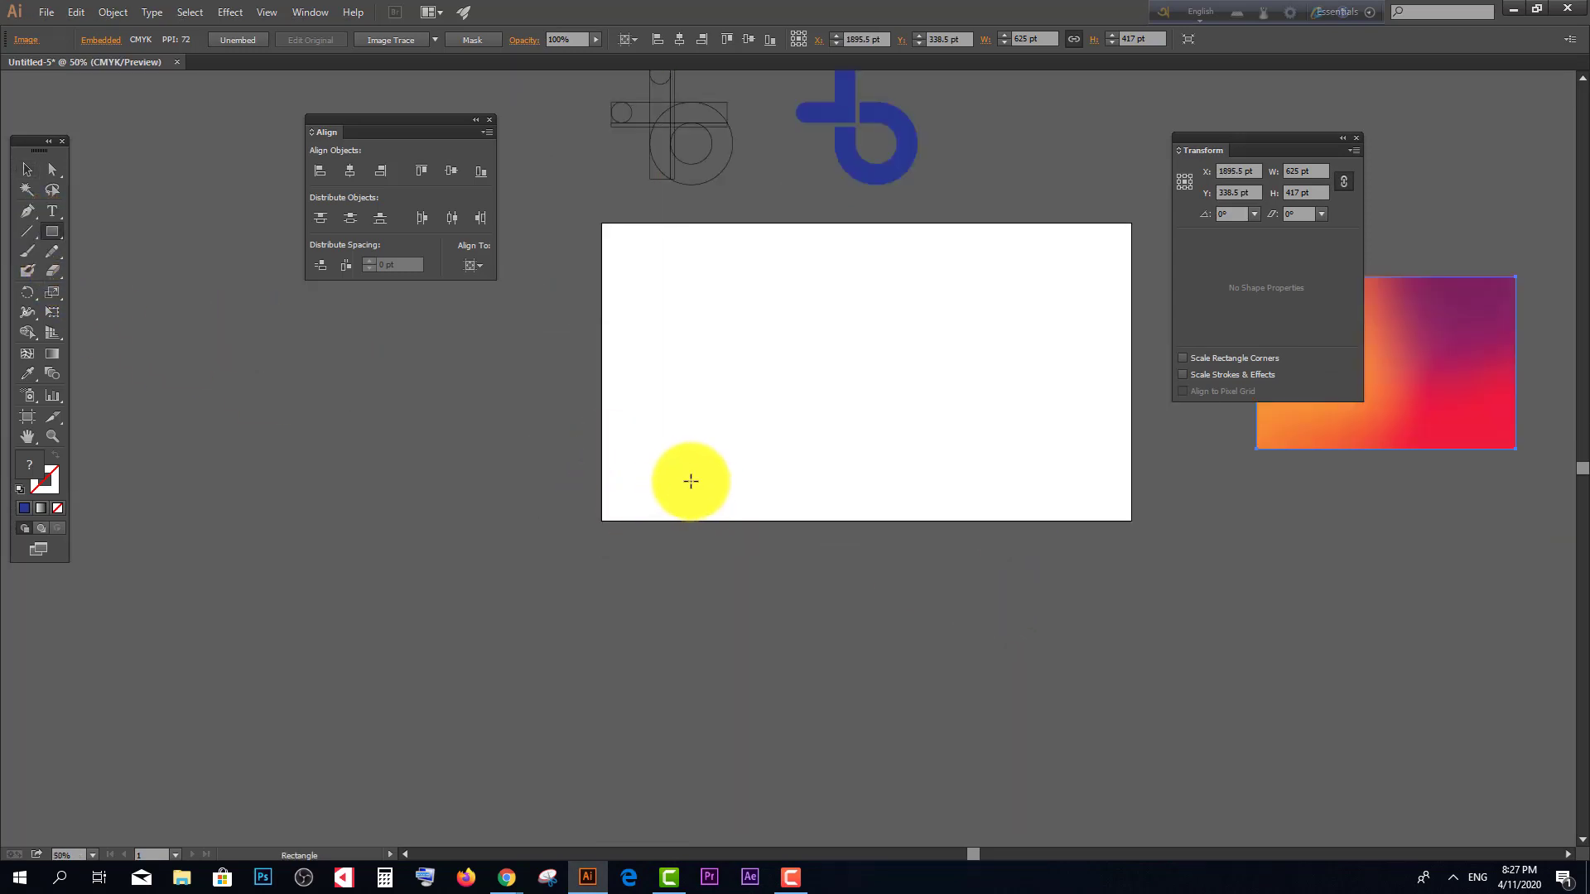
pyautogui.moveTo(692, 495); pyautogui.dragTo(739, 520)
pyautogui.click(27, 169)
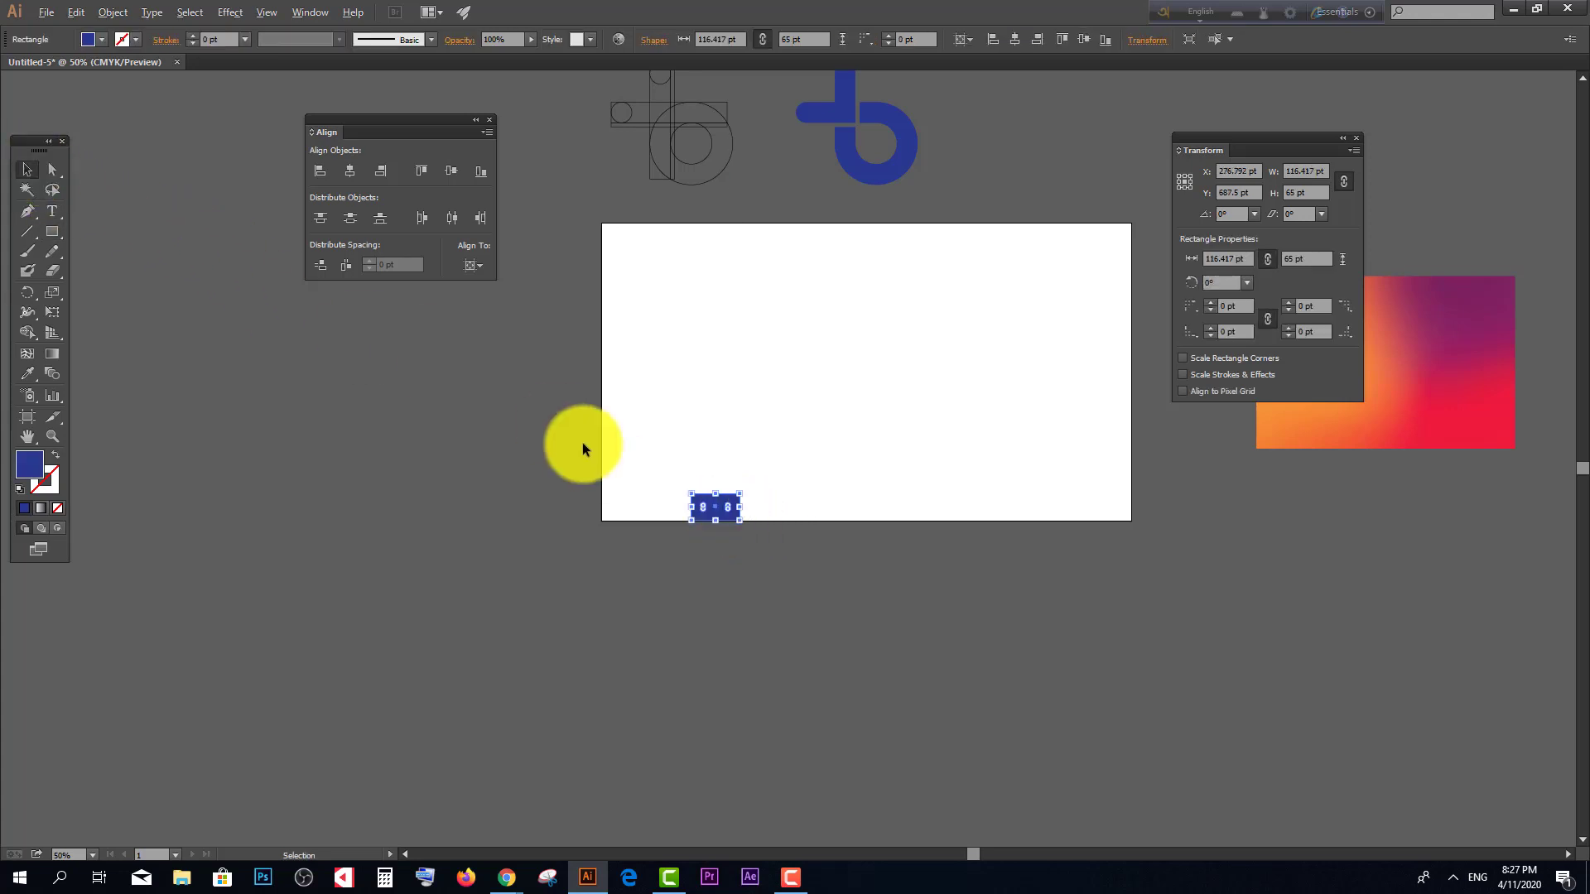
# Step: Duplicate the small rectangle directly to its right so that the two edges touch, and deselect it
pyautogui.keyDown('alt'); pyautogui.scroll(2, 583, 443); pyautogui.keyUp('alt')
pyautogui.moveTo(834, 581); pyautogui.dragTo(930, 585)
pyautogui.keyDown('alt'); pyautogui.scroll(2, 934, 579); pyautogui.keyUp('alt')
pyautogui.click(1139, 503)
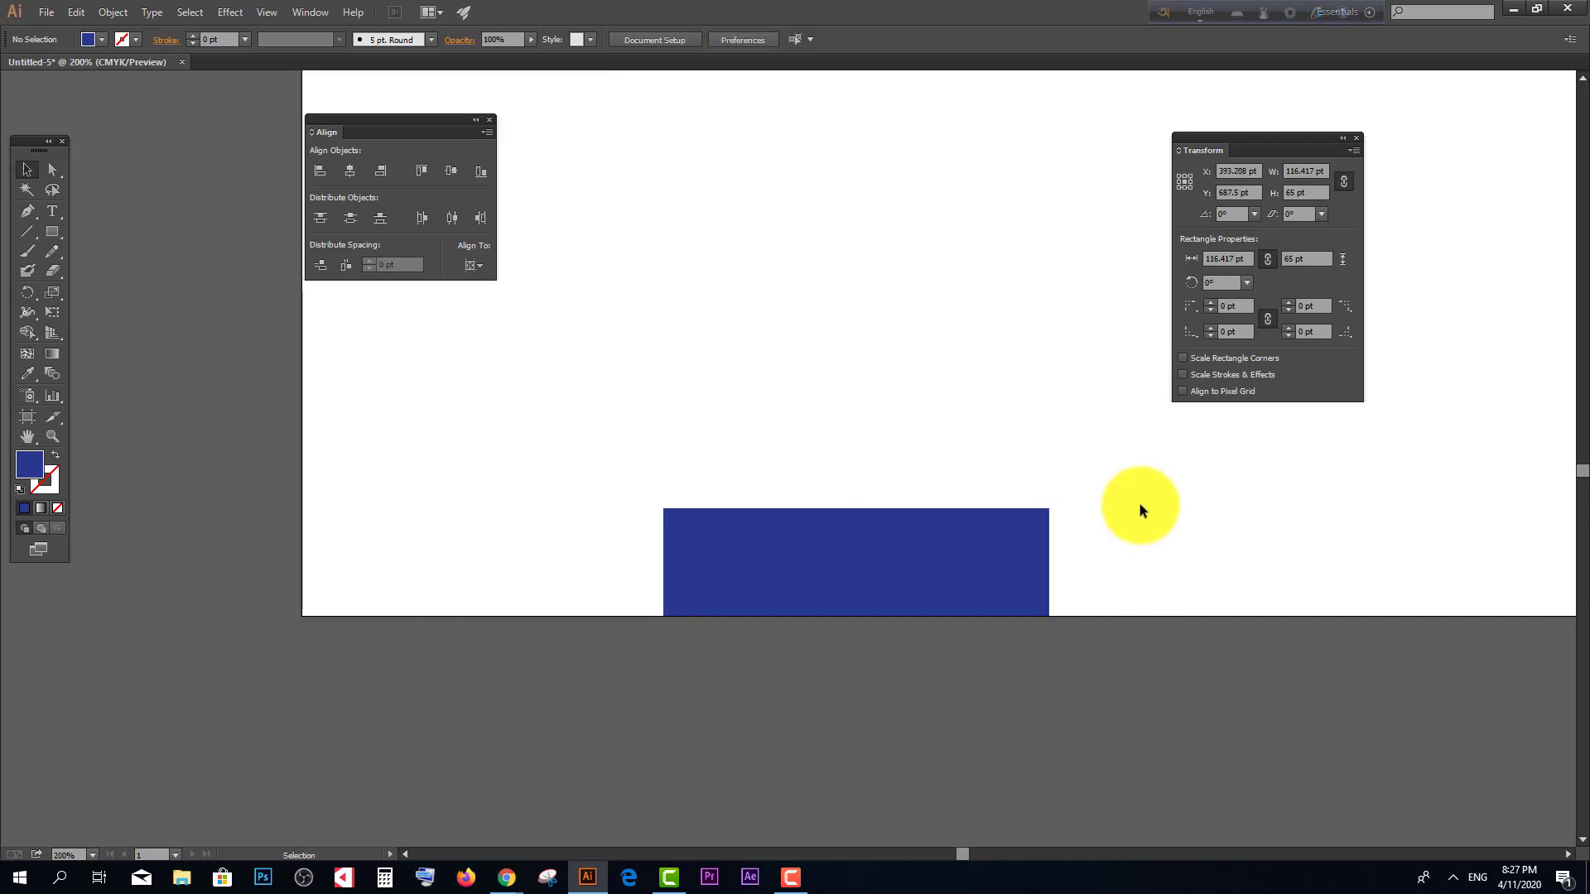
pyautogui.click(989, 548)
pyautogui.click(1190, 539)
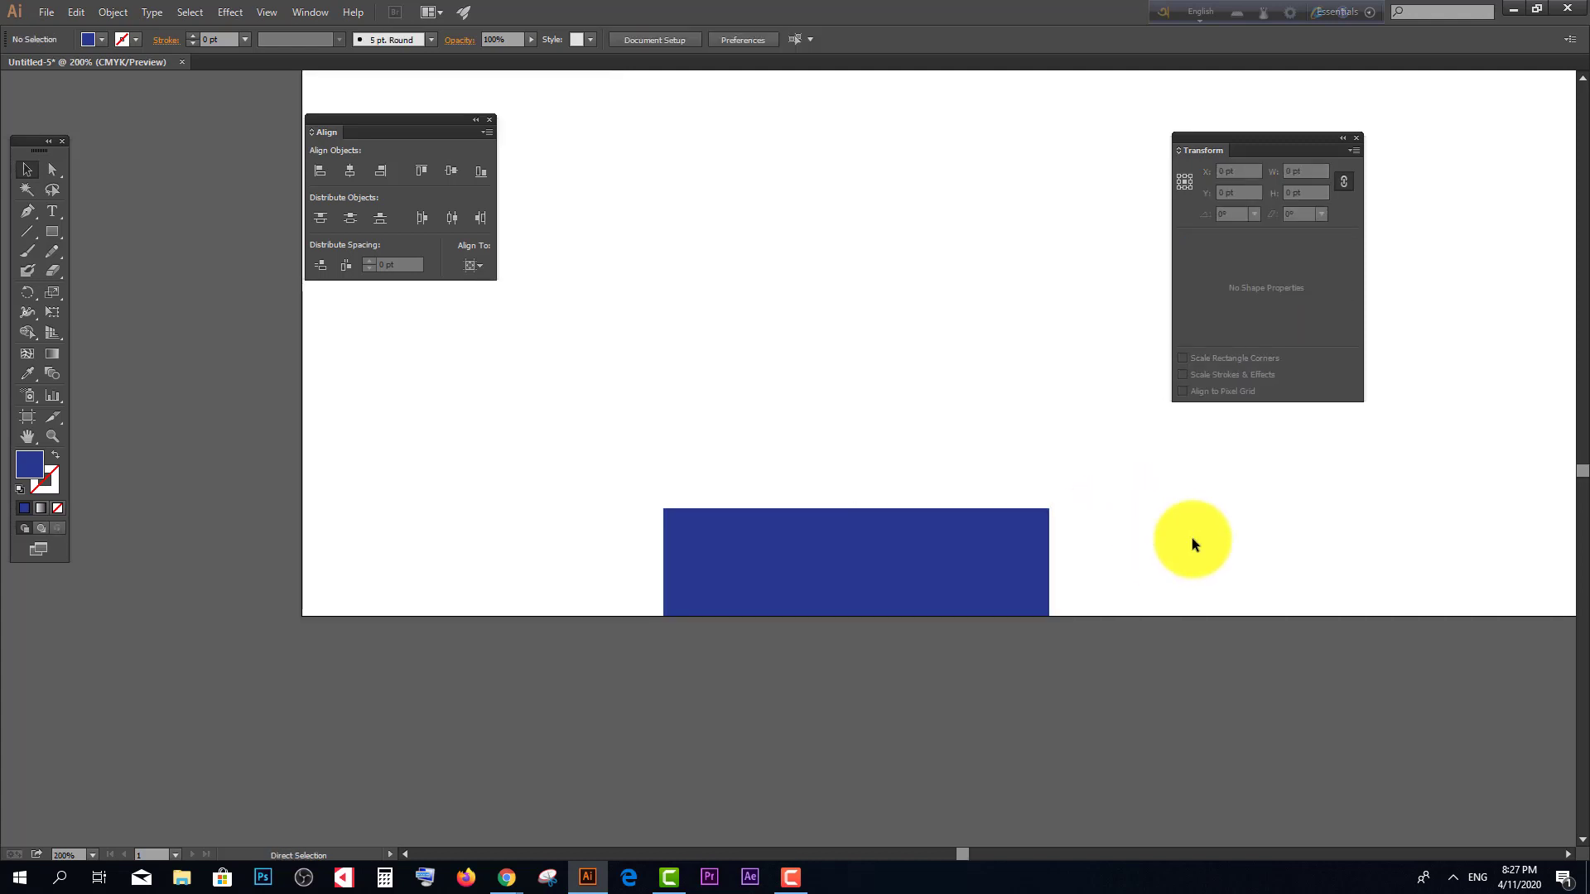
pyautogui.scroll(-2, 948, 520)
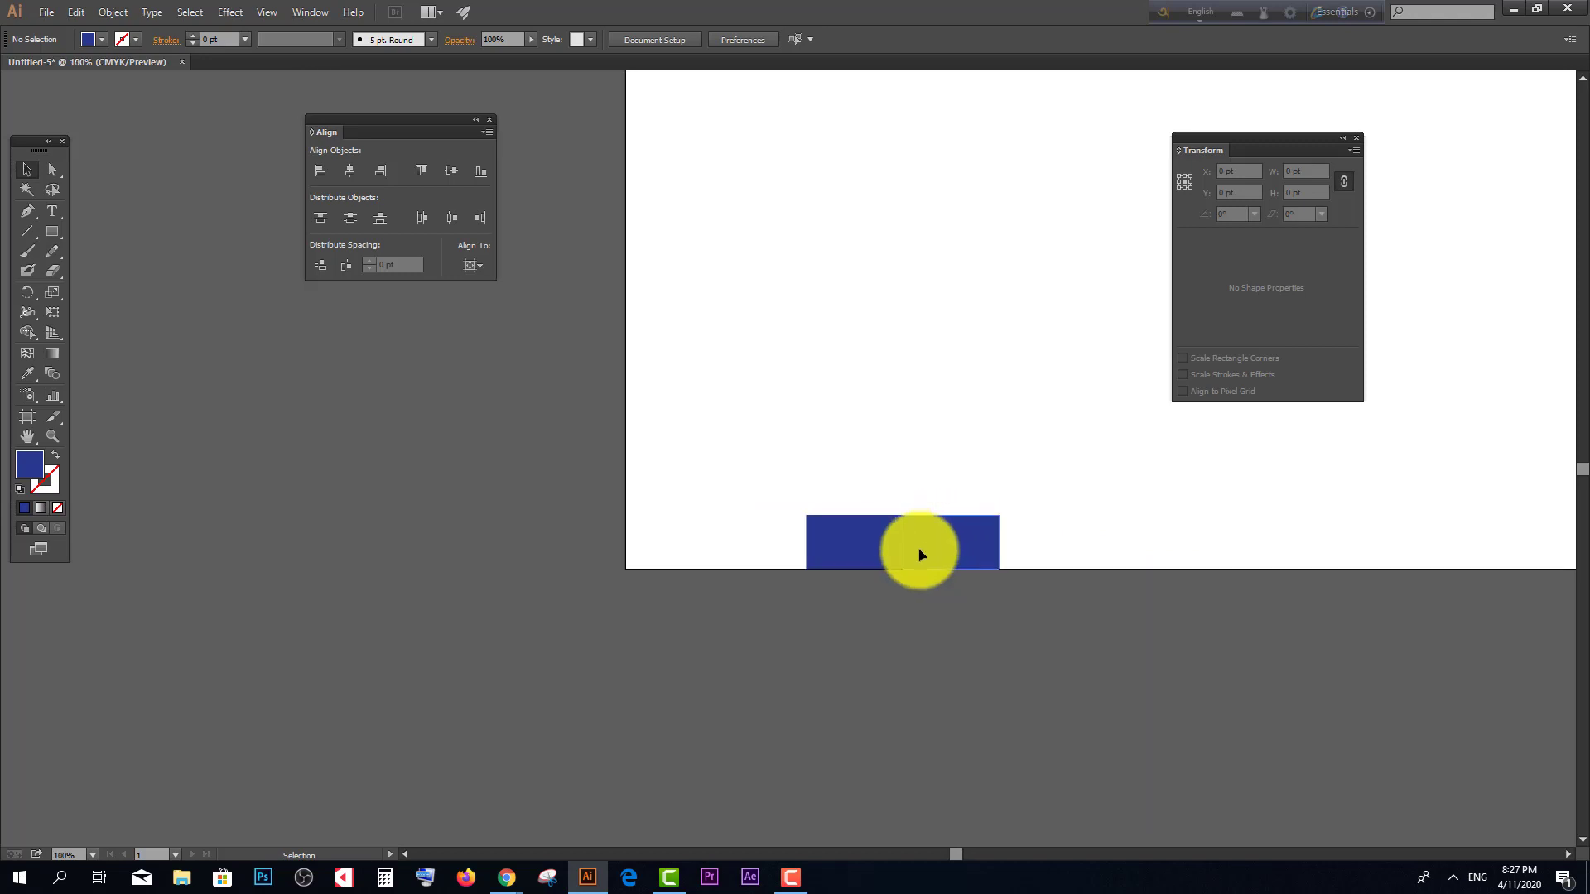
# Step: Add three more adjoining copies of the rectangle to form a row of five, and select the row
pyautogui.click(911, 550)
pyautogui.moveTo(917, 550); pyautogui.dragTo(1007, 560)
pyautogui.hotkey('ctrl', 'd')
pyautogui.hotkey('ctrl', 'd')
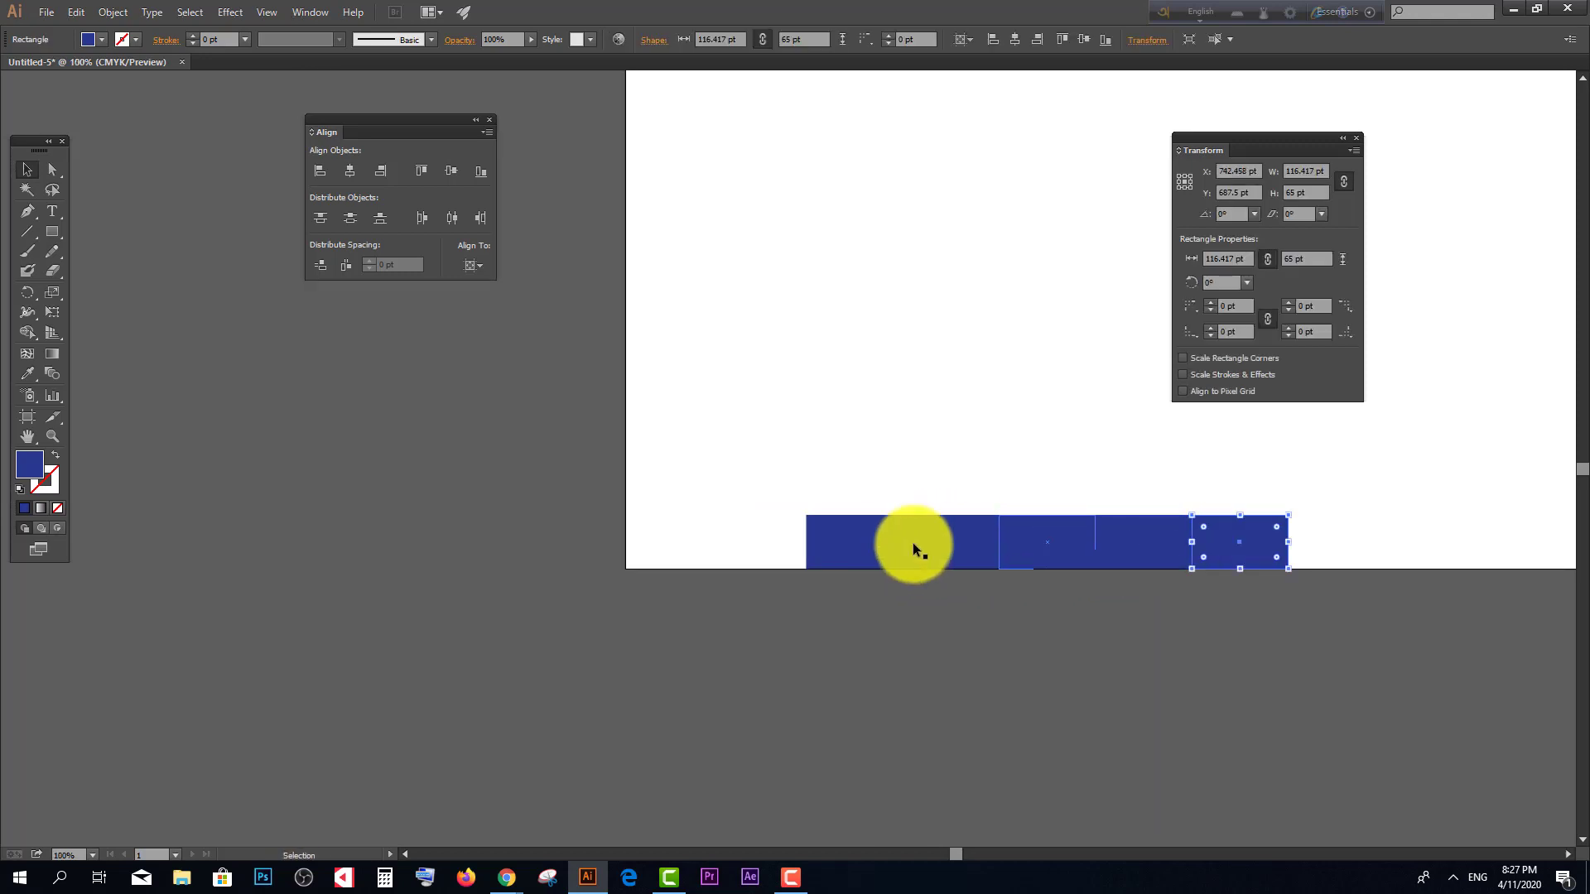
pyautogui.moveTo(808, 469); pyautogui.dragTo(1228, 592)
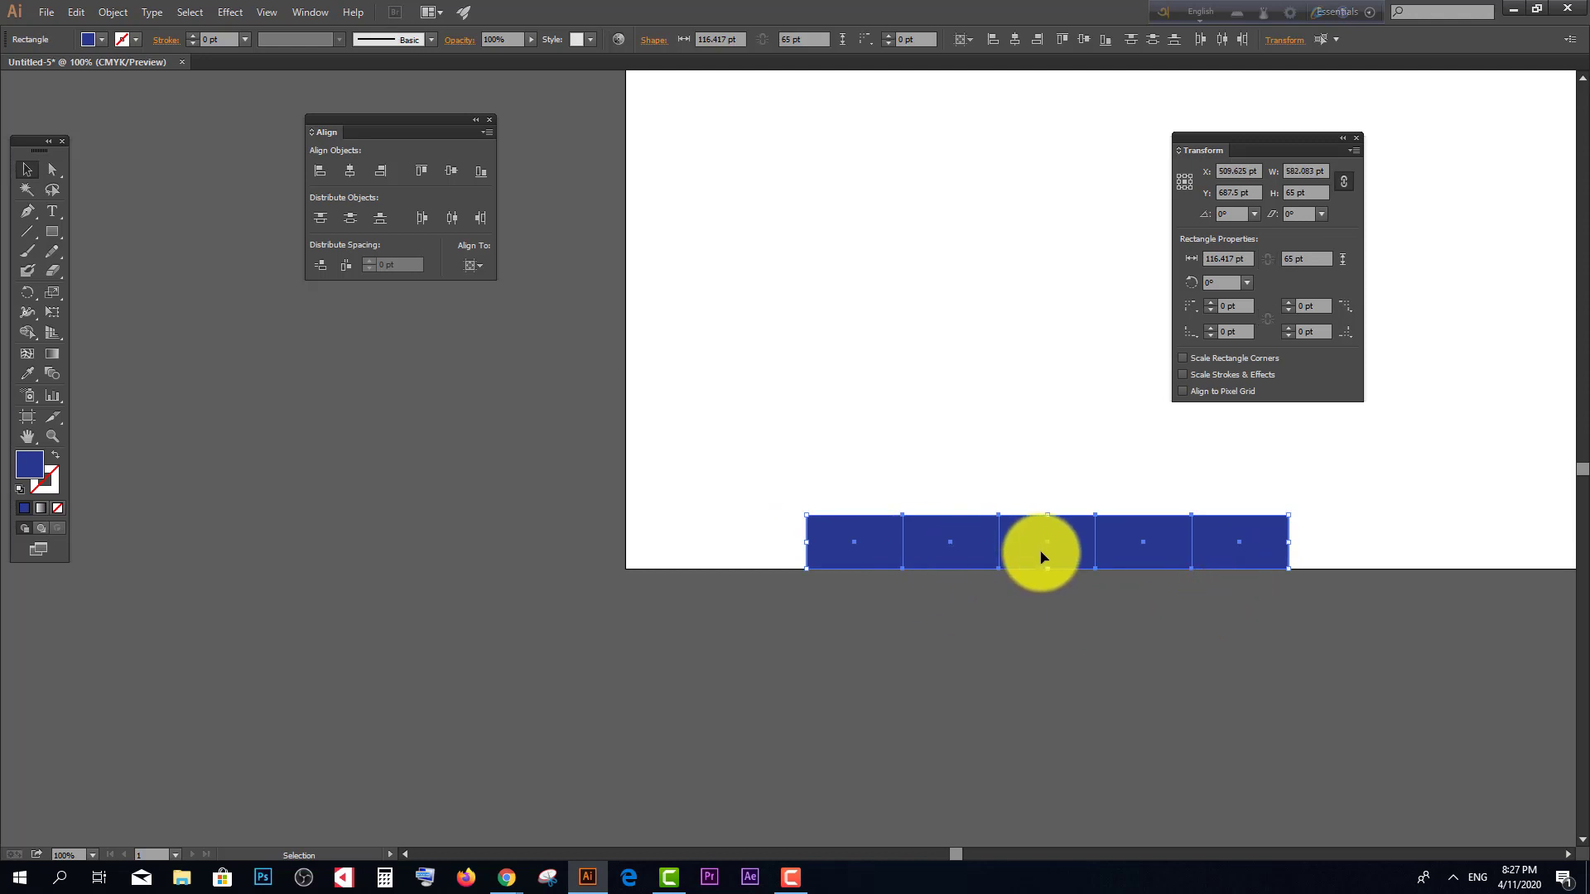
# Step: Deselect the rectangles and move the gradient image onto the artboard, above the row
pyautogui.scroll(-2, 981, 612)
pyautogui.click(971, 623)
pyautogui.moveTo(1514, 469); pyautogui.dragTo(1129, 455)
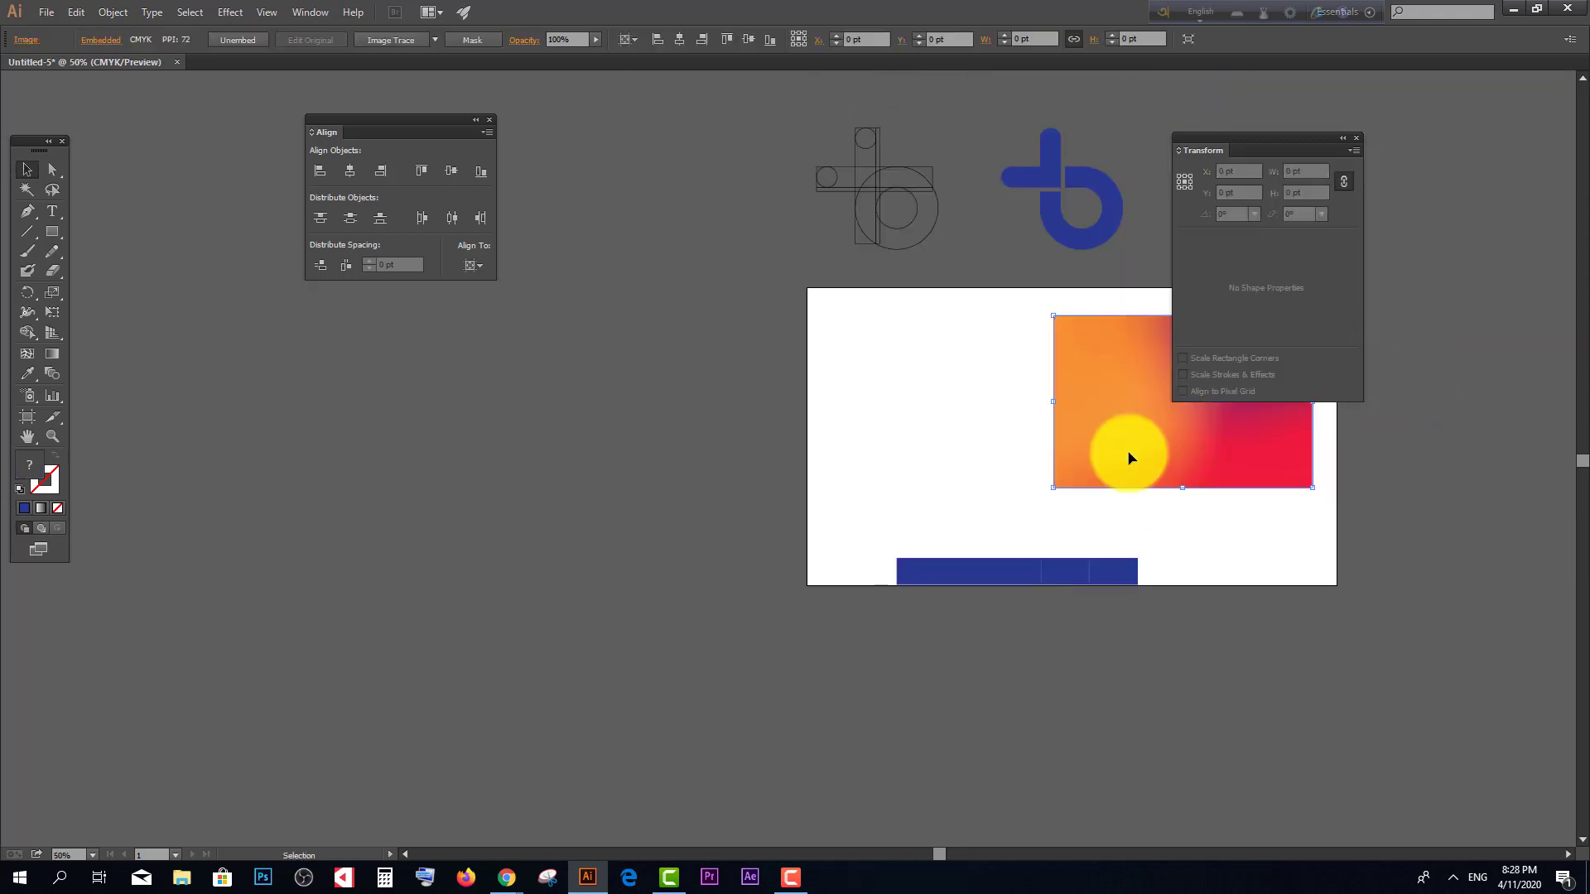
pyautogui.scroll(1, 983, 439)
pyautogui.scroll(-1, 911, 563)
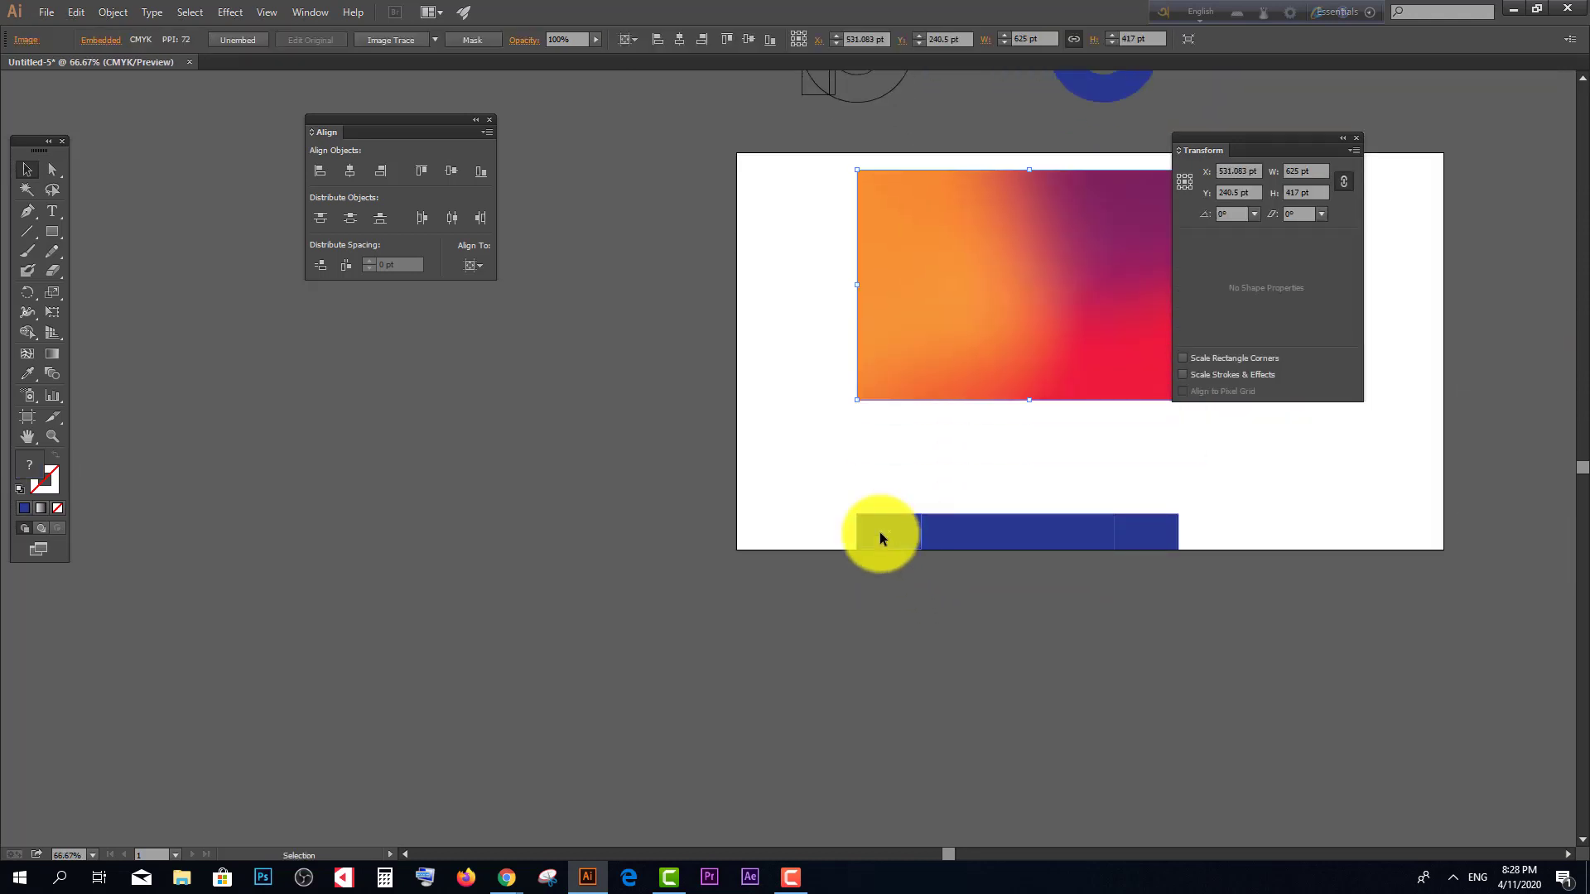
# Step: Fill the first rectangle of the row with the orange sampled from the gradient image using the Eyedropper
pyautogui.click(879, 534)
pyautogui.click(28, 373)
pyautogui.scroll(1, 348, 401)
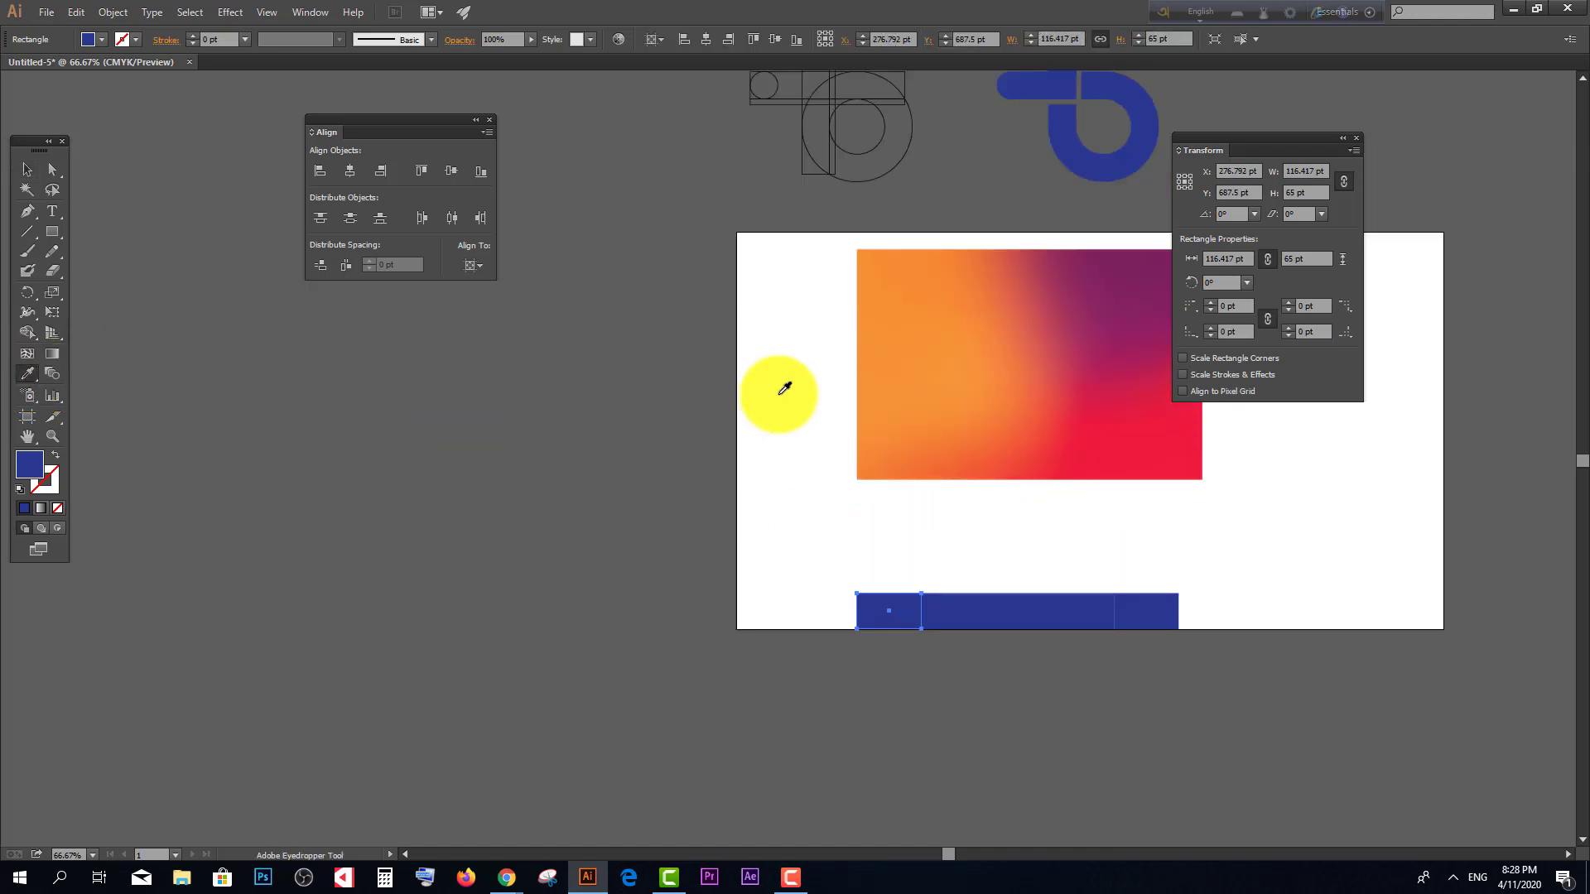
pyautogui.click(892, 315)
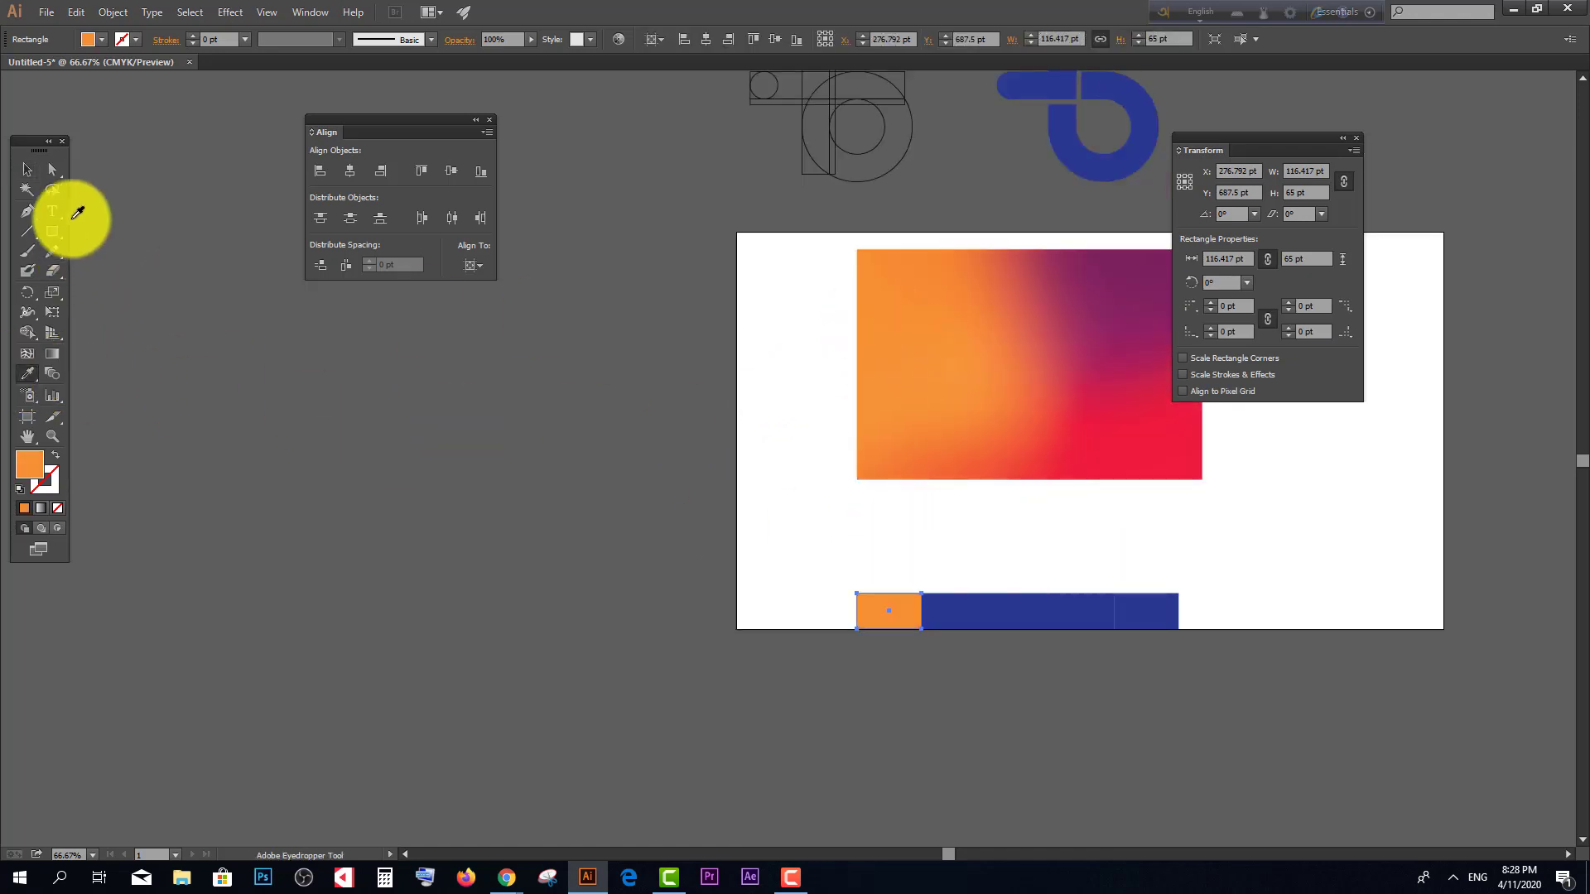
pyautogui.click(25, 170)
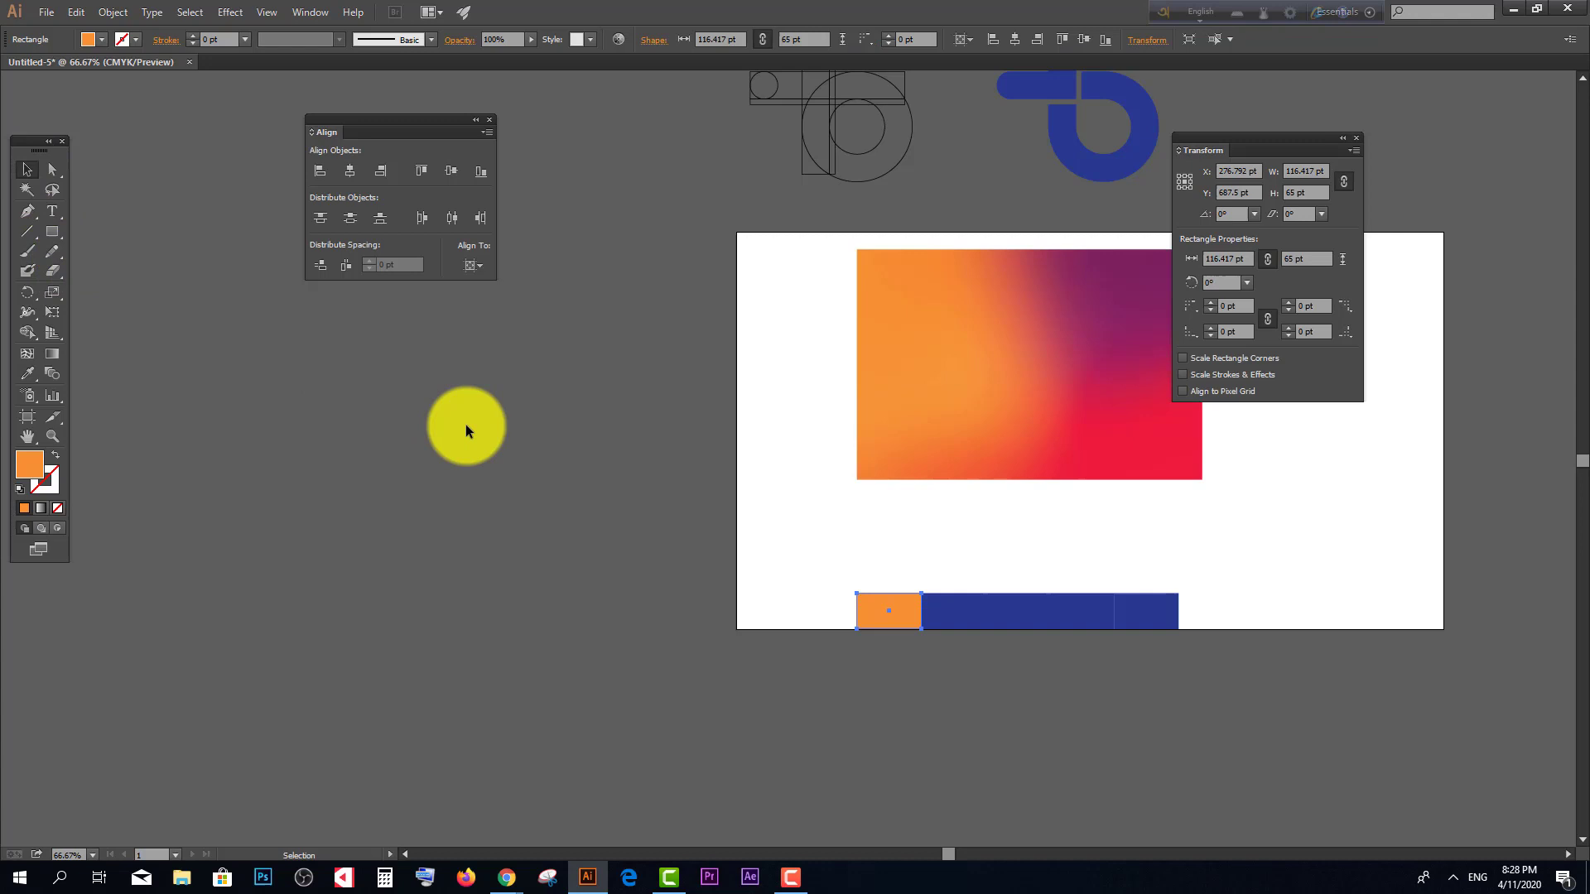
# Step: Fill the second rectangle with the red-orange sampled near the gradient image's lower edge, and deselect it
pyautogui.click(961, 611)
pyautogui.click(31, 374)
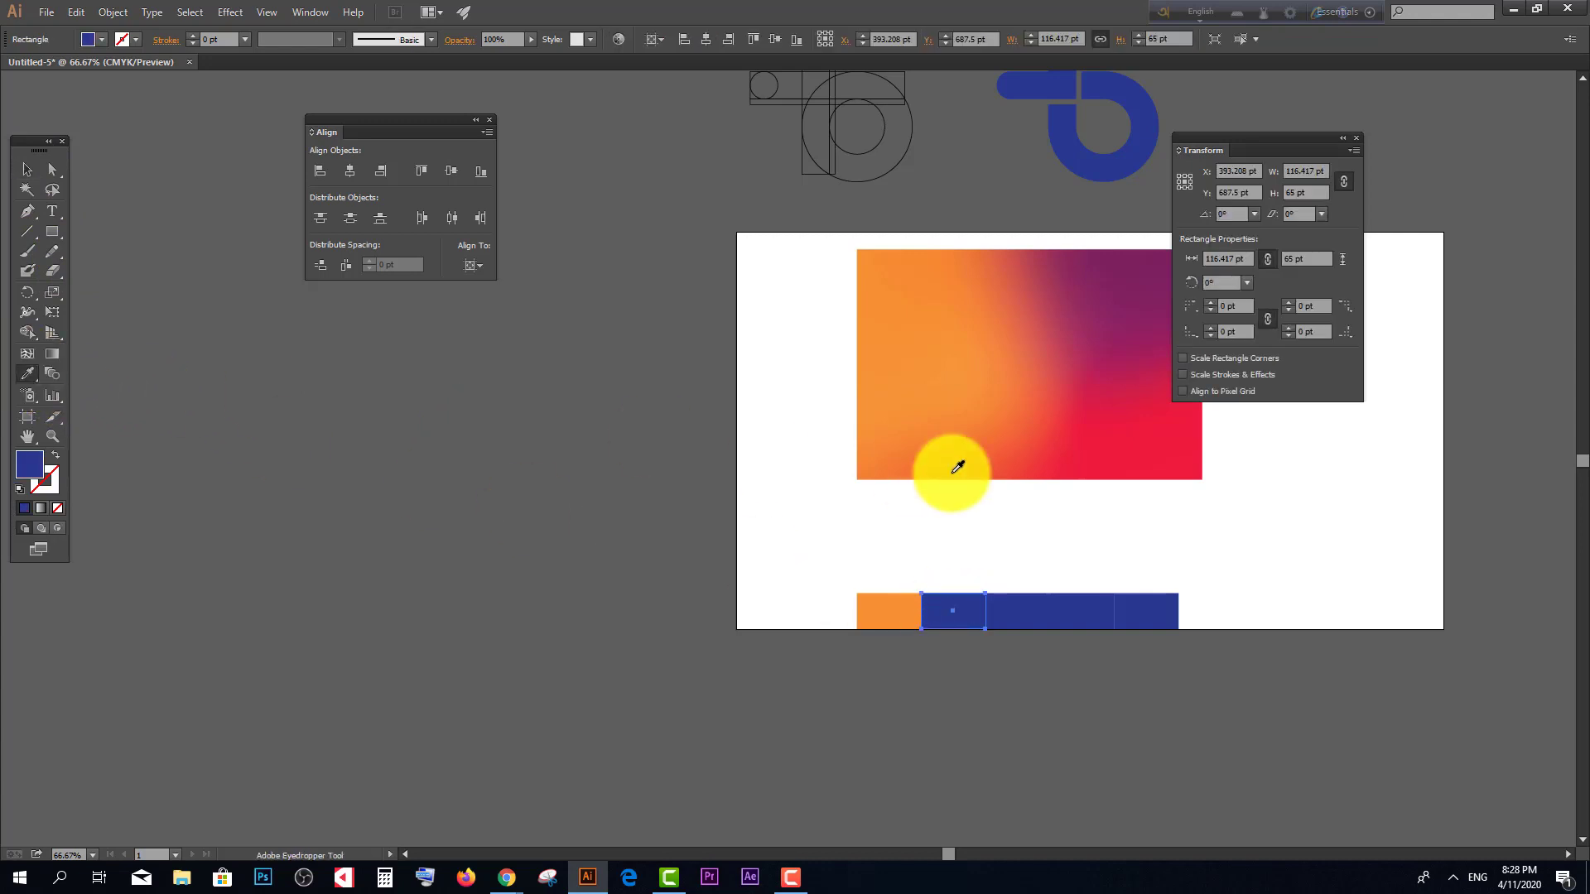
pyautogui.click(994, 457)
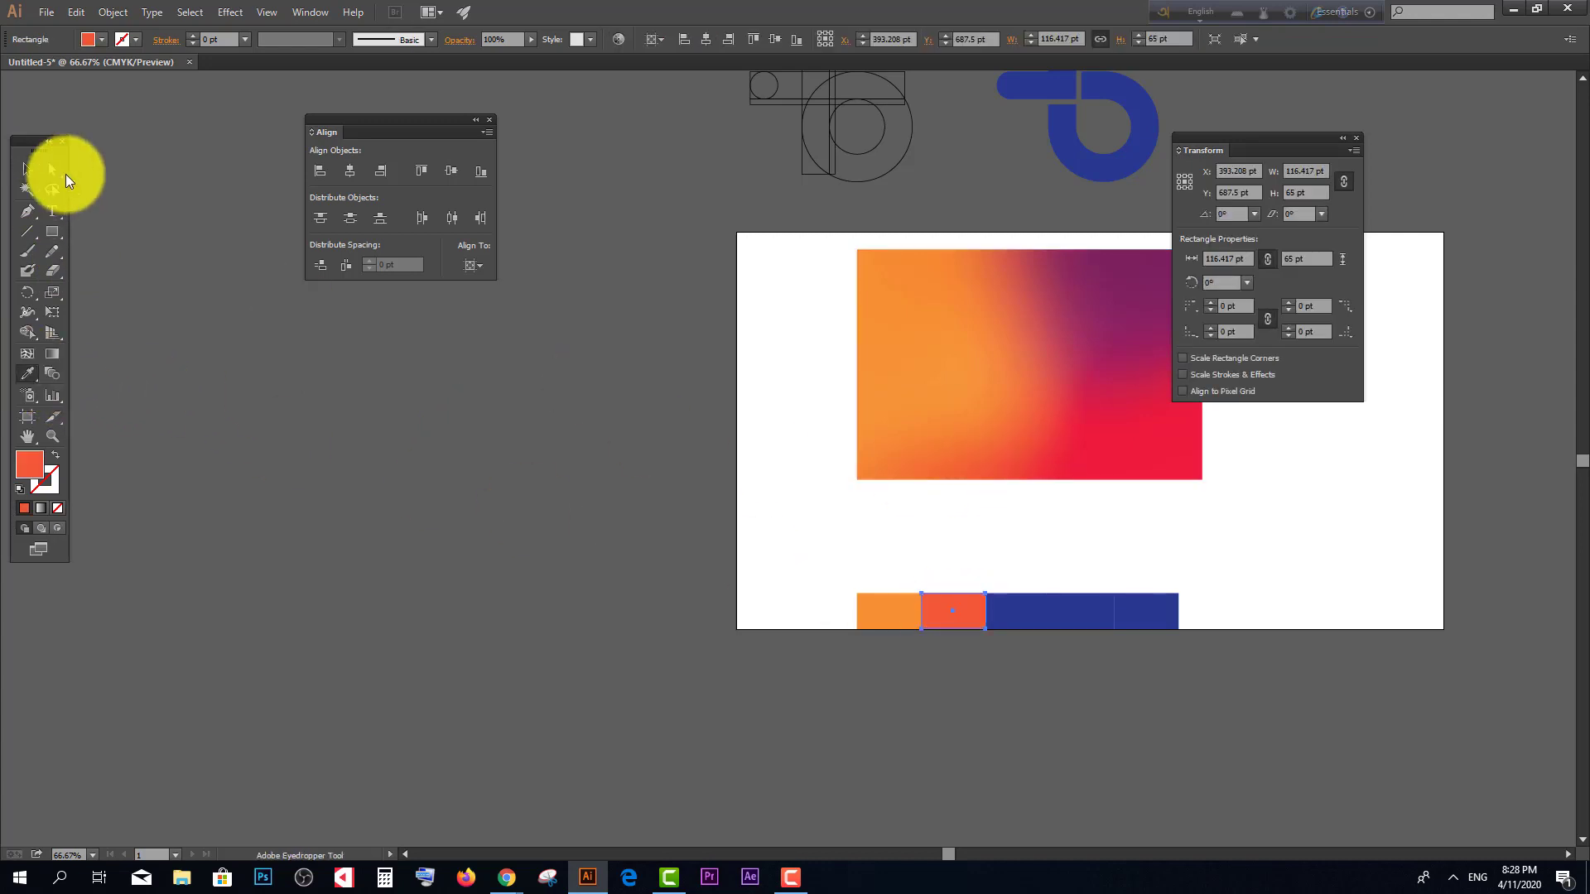
pyautogui.click(27, 169)
pyautogui.click(994, 650)
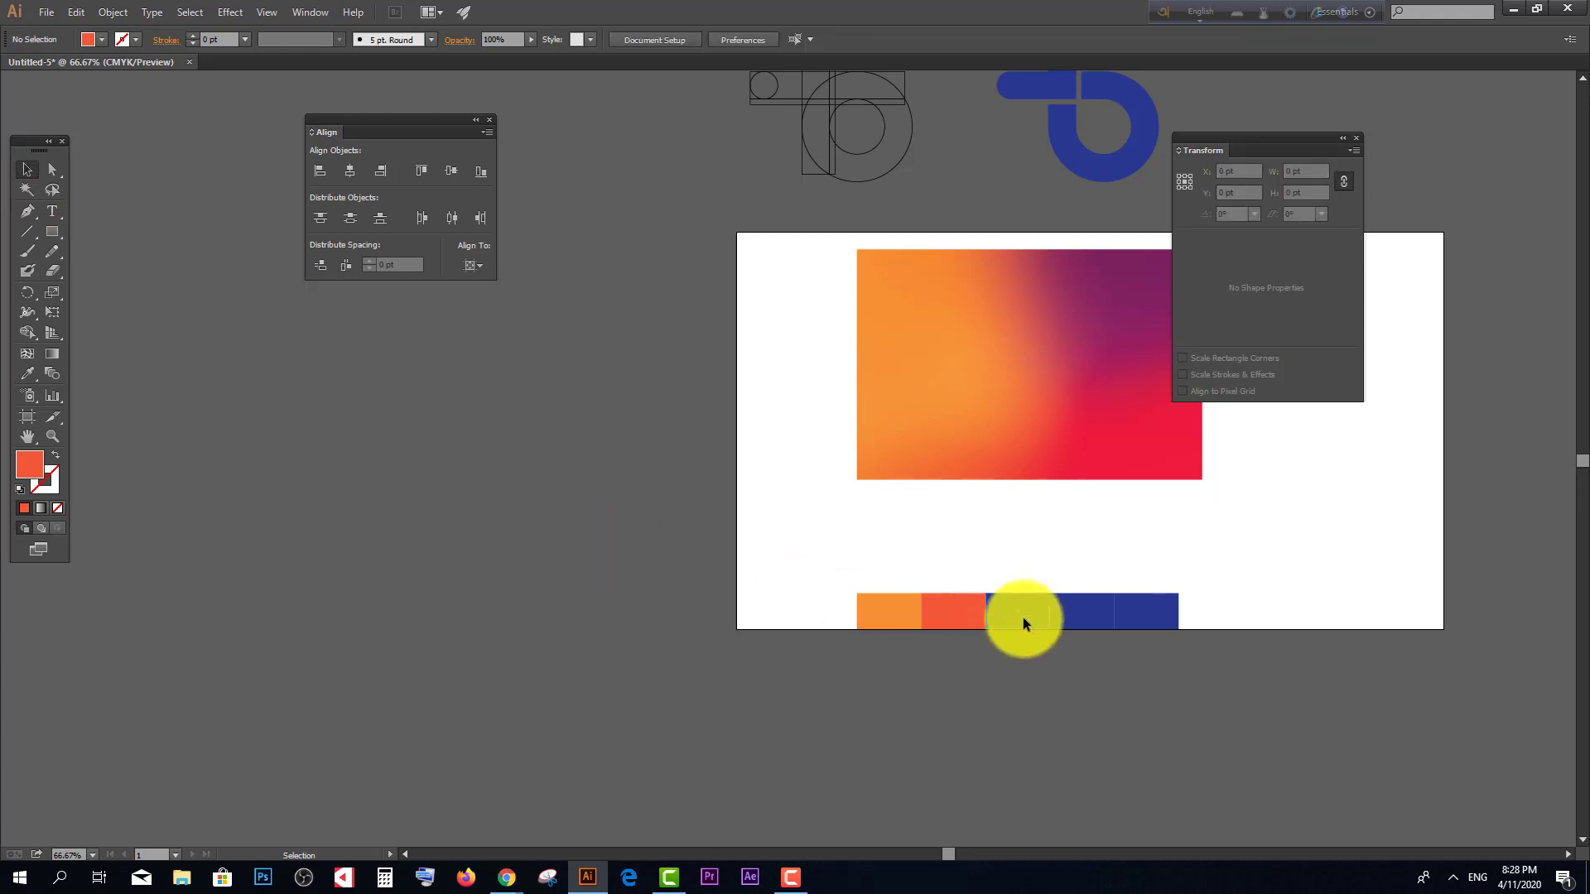
# Step: Fill the third rectangle with the red sampled from the lower part of the gradient image
pyautogui.click(1022, 617)
pyautogui.click(26, 374)
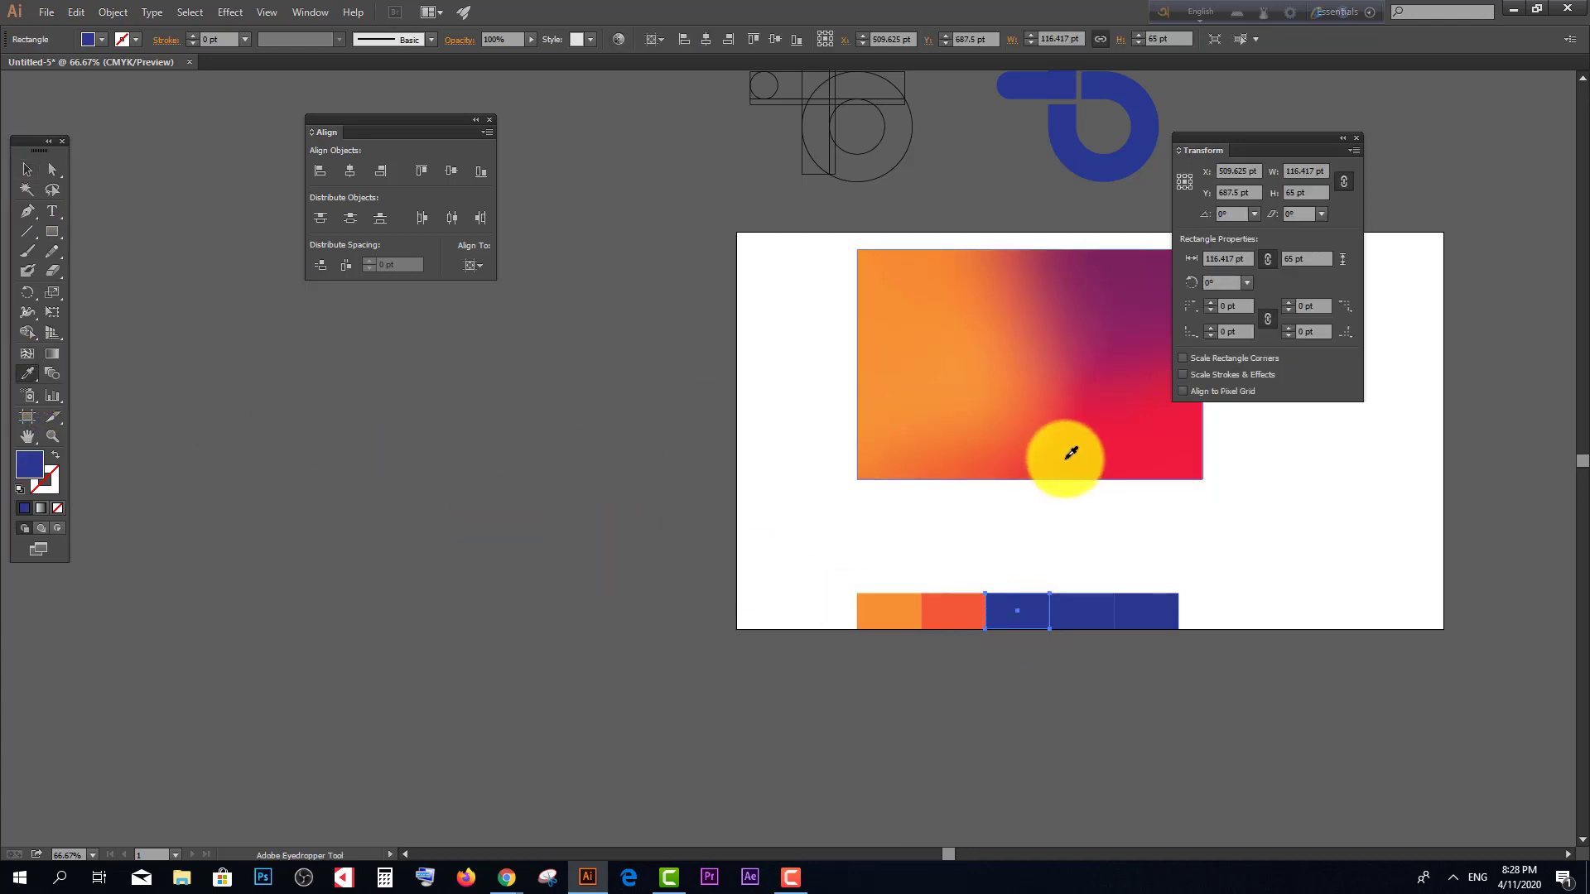
pyautogui.click(1057, 454)
pyautogui.click(27, 169)
pyautogui.click(1044, 455)
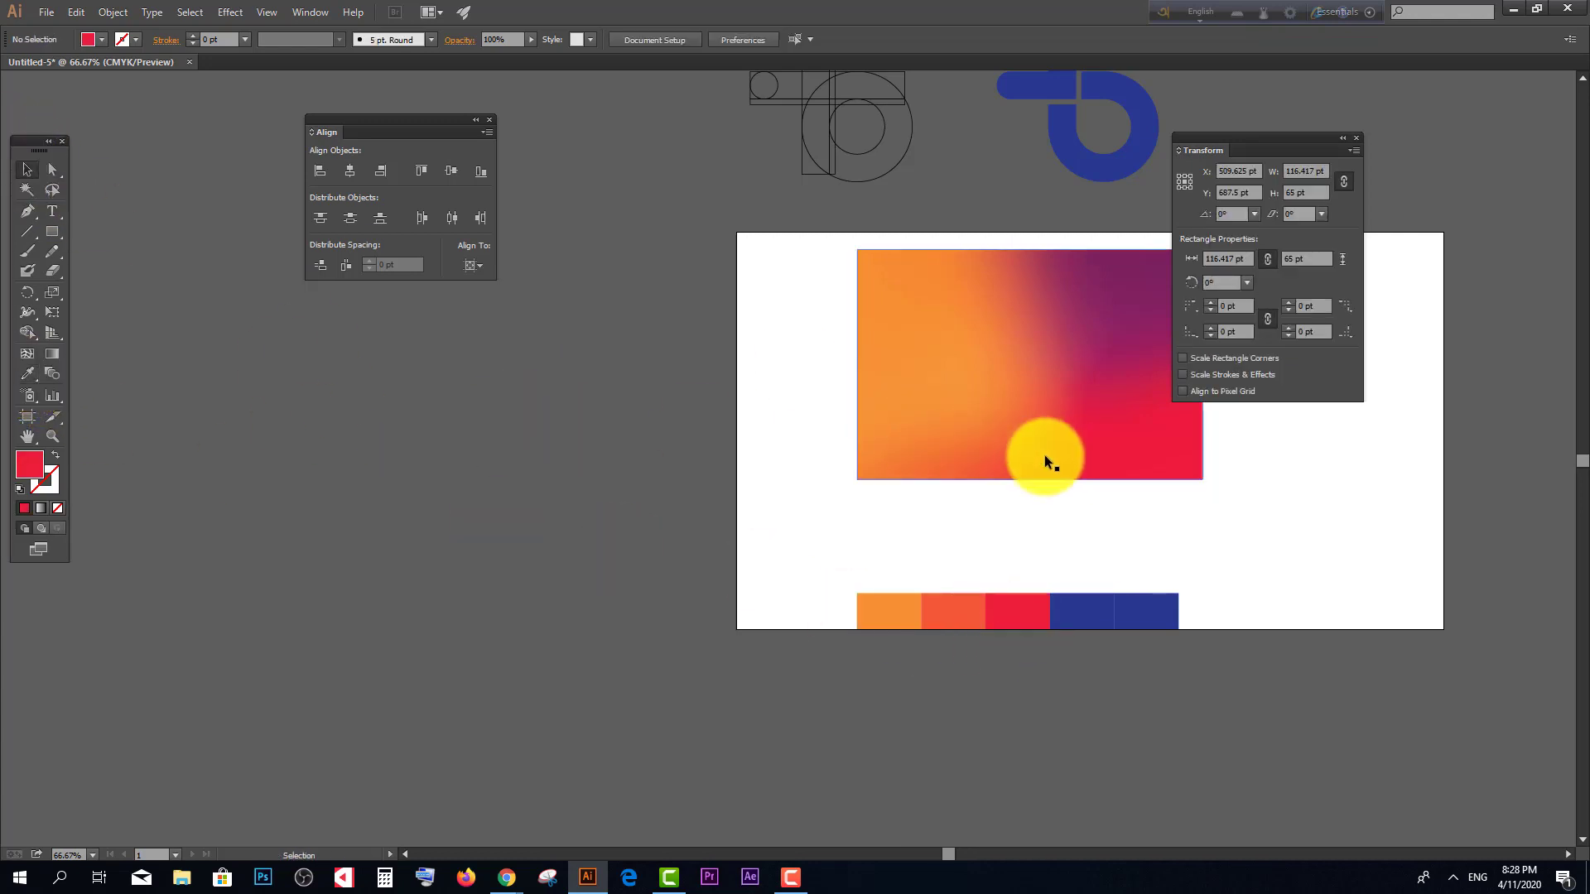
# Step: Fill the fourth rectangle of the row with the crimson sampled between the gradient image's red and purple areas, and deselect it
pyautogui.click(1085, 599)
pyautogui.click(42, 377)
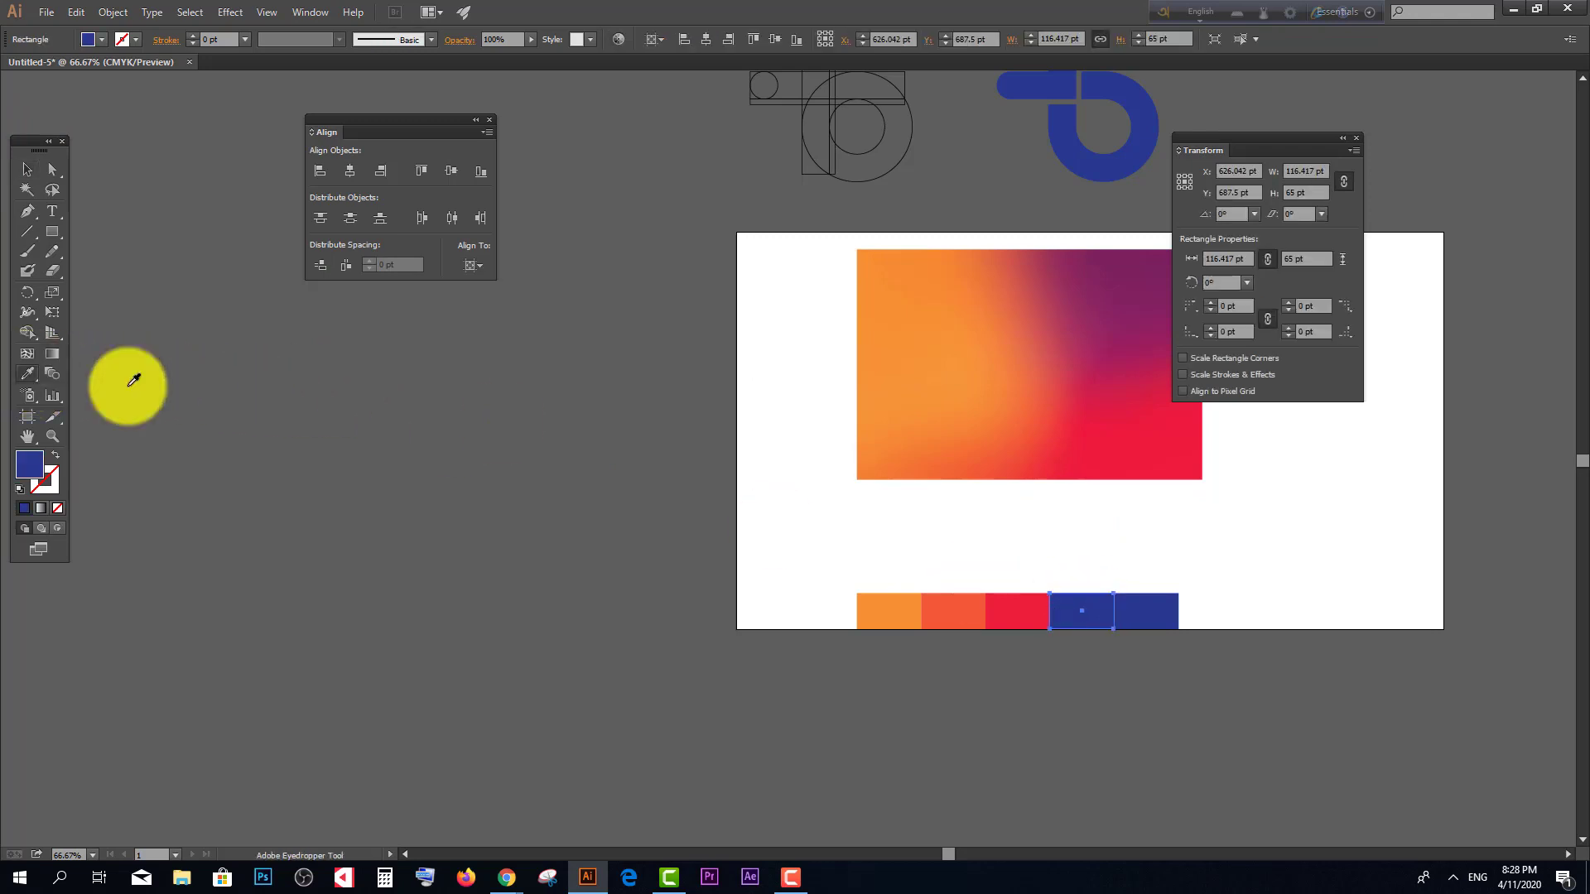
pyautogui.click(1172, 449)
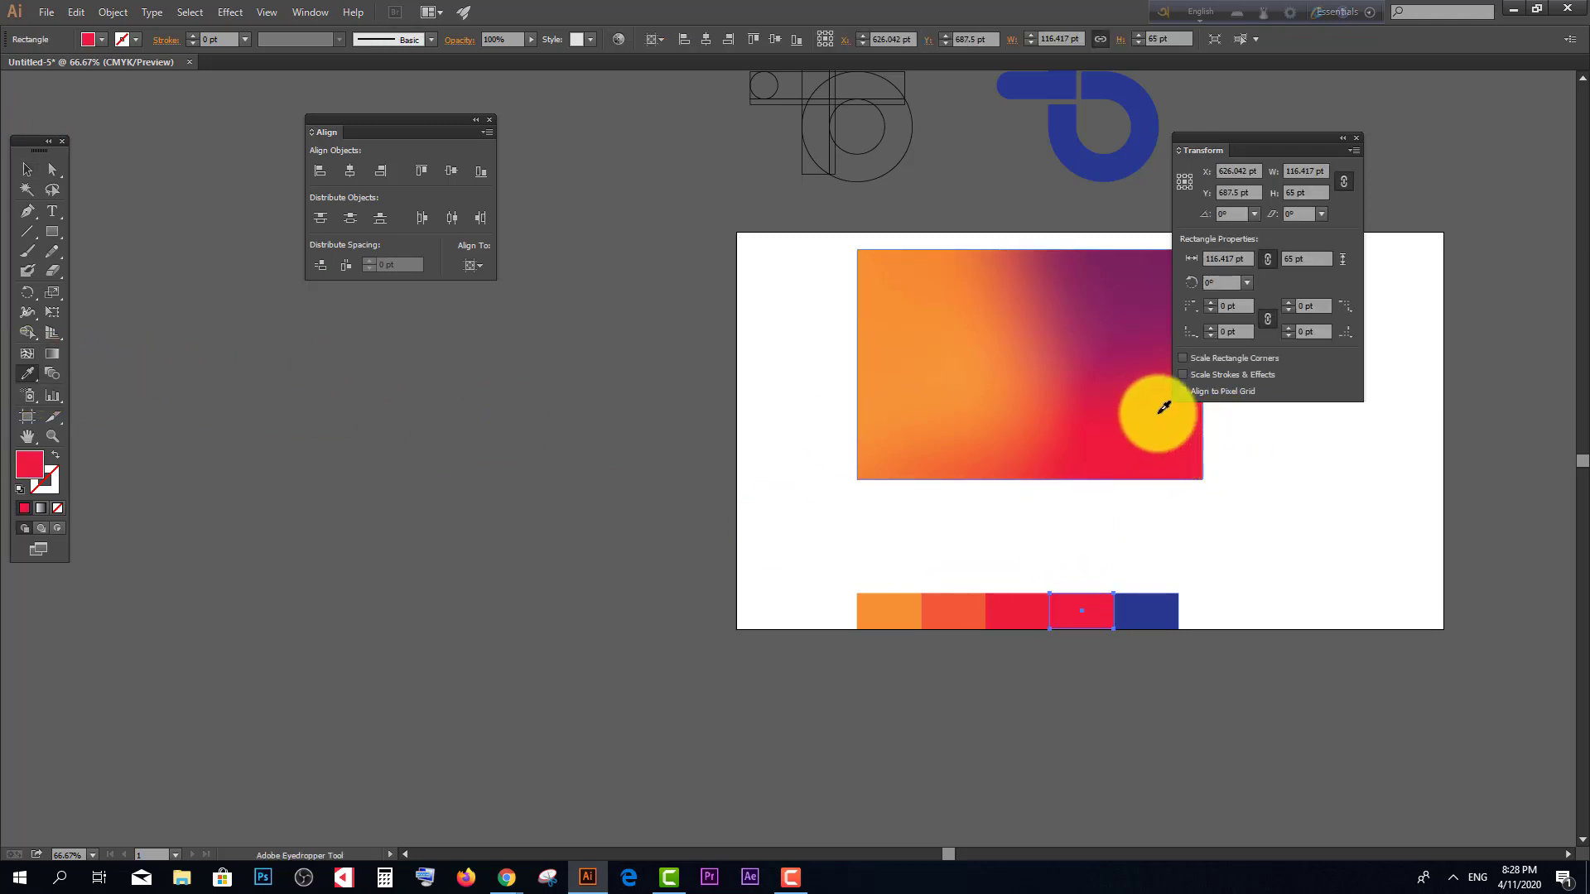
pyautogui.click(1133, 391)
pyautogui.click(27, 169)
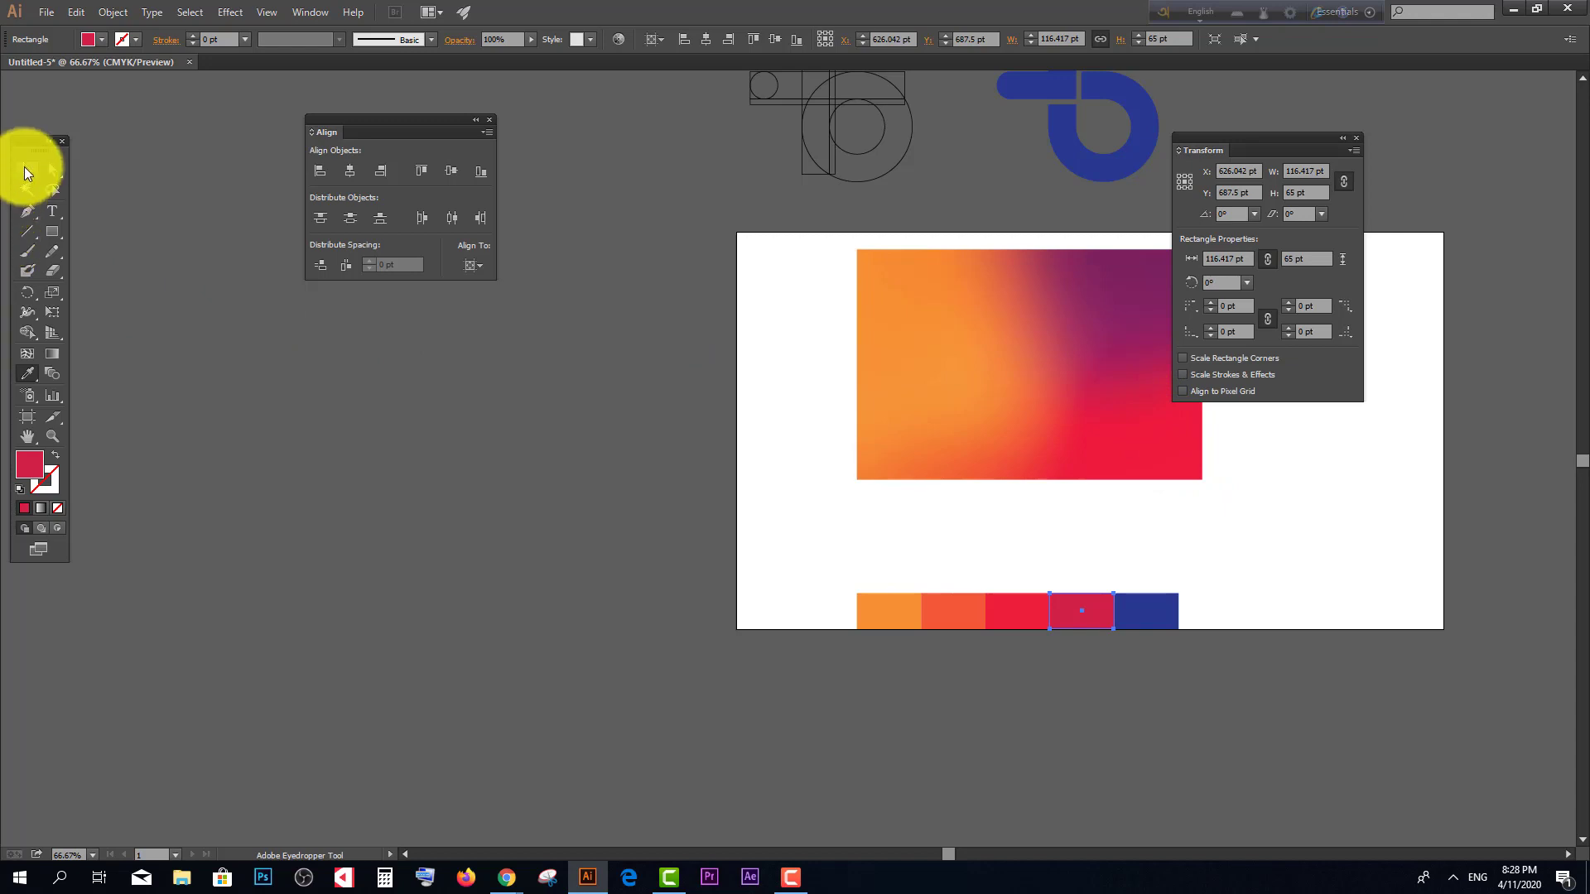
pyautogui.click(619, 408)
# Step: Fill the fifth rectangle with the dark purple sampled from the gradient image using the Eyedropper, and deselect it
pyautogui.click(1159, 606)
pyautogui.scroll(1, 1060, 608)
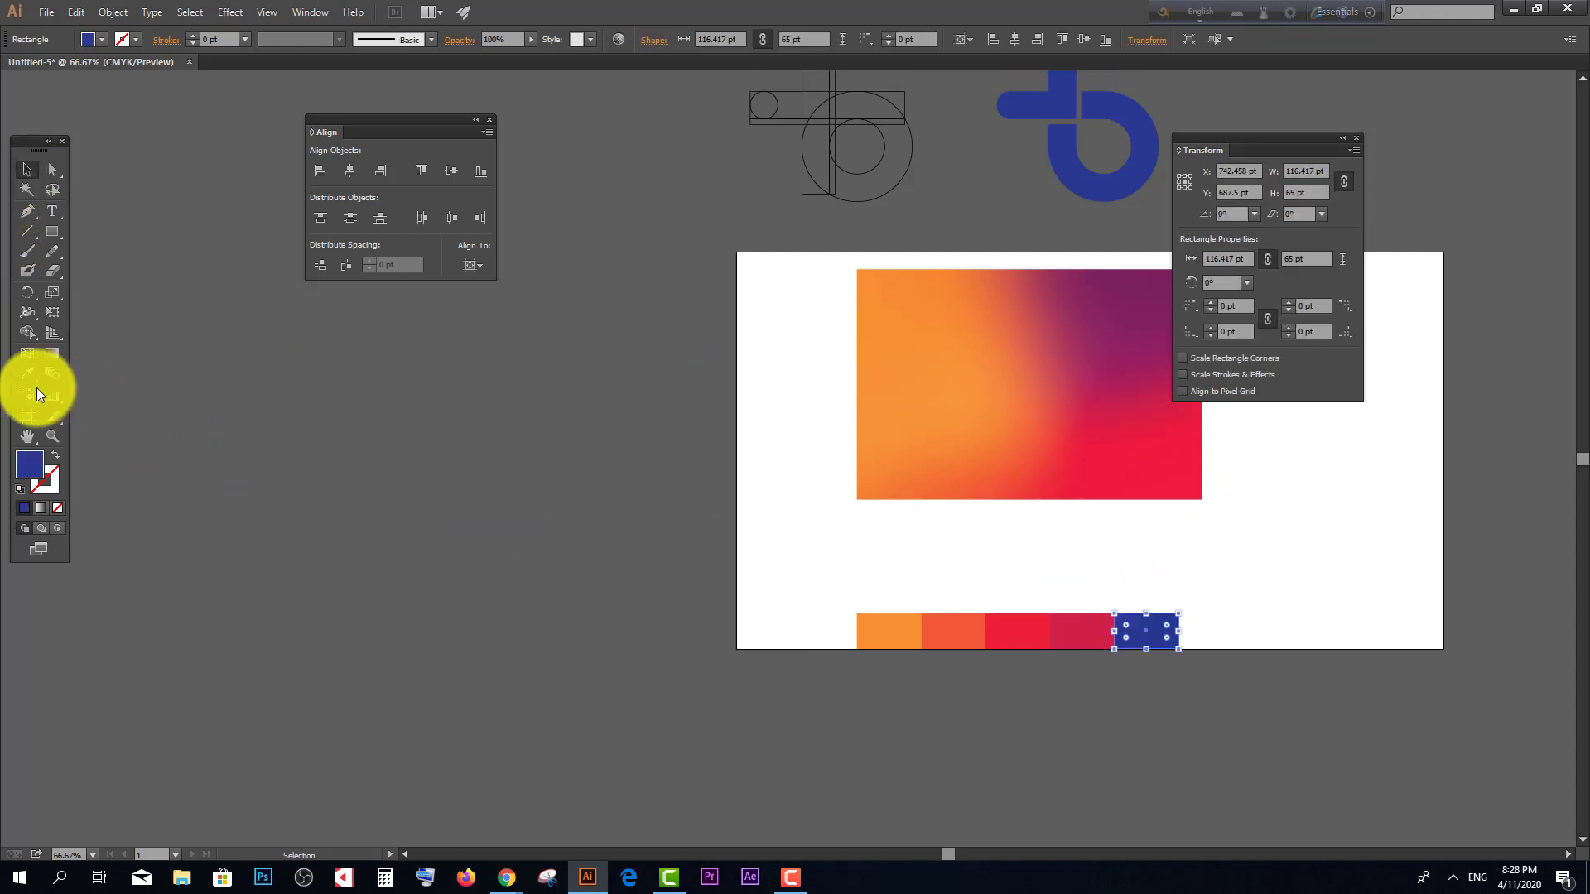
pyautogui.click(28, 373)
pyautogui.scroll(4, 639, 426)
pyautogui.click(1141, 361)
pyautogui.scroll(-1, 497, 282)
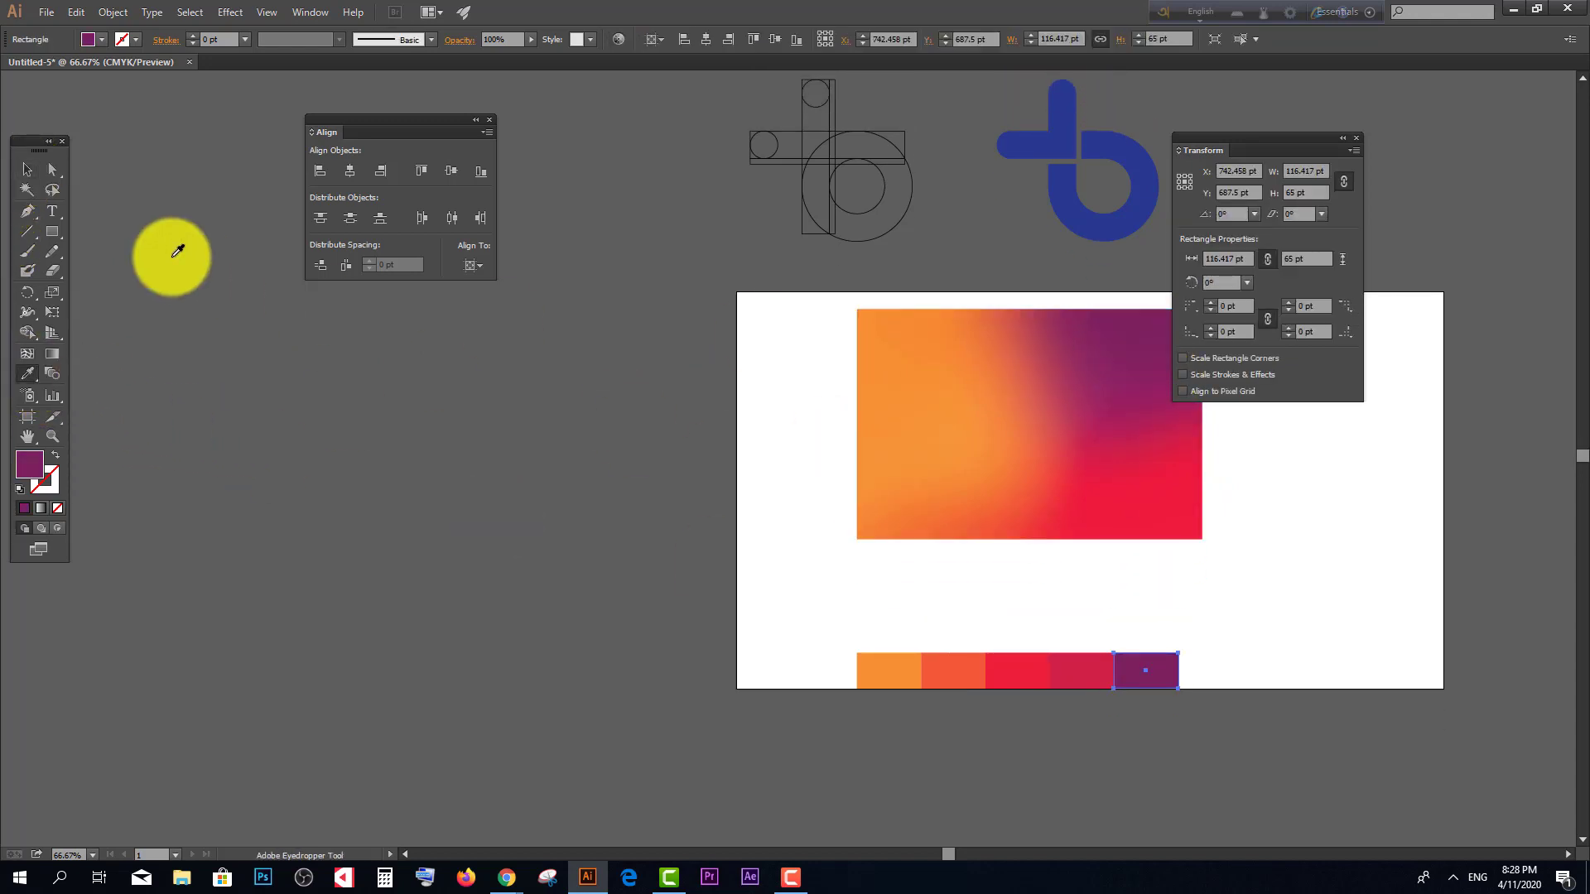
pyautogui.click(27, 169)
pyautogui.click(484, 449)
# Step: Delete the gradient image from the artboard, keeping the five-colour swatch row
pyautogui.moveTo(836, 626); pyautogui.dragTo(1260, 723)
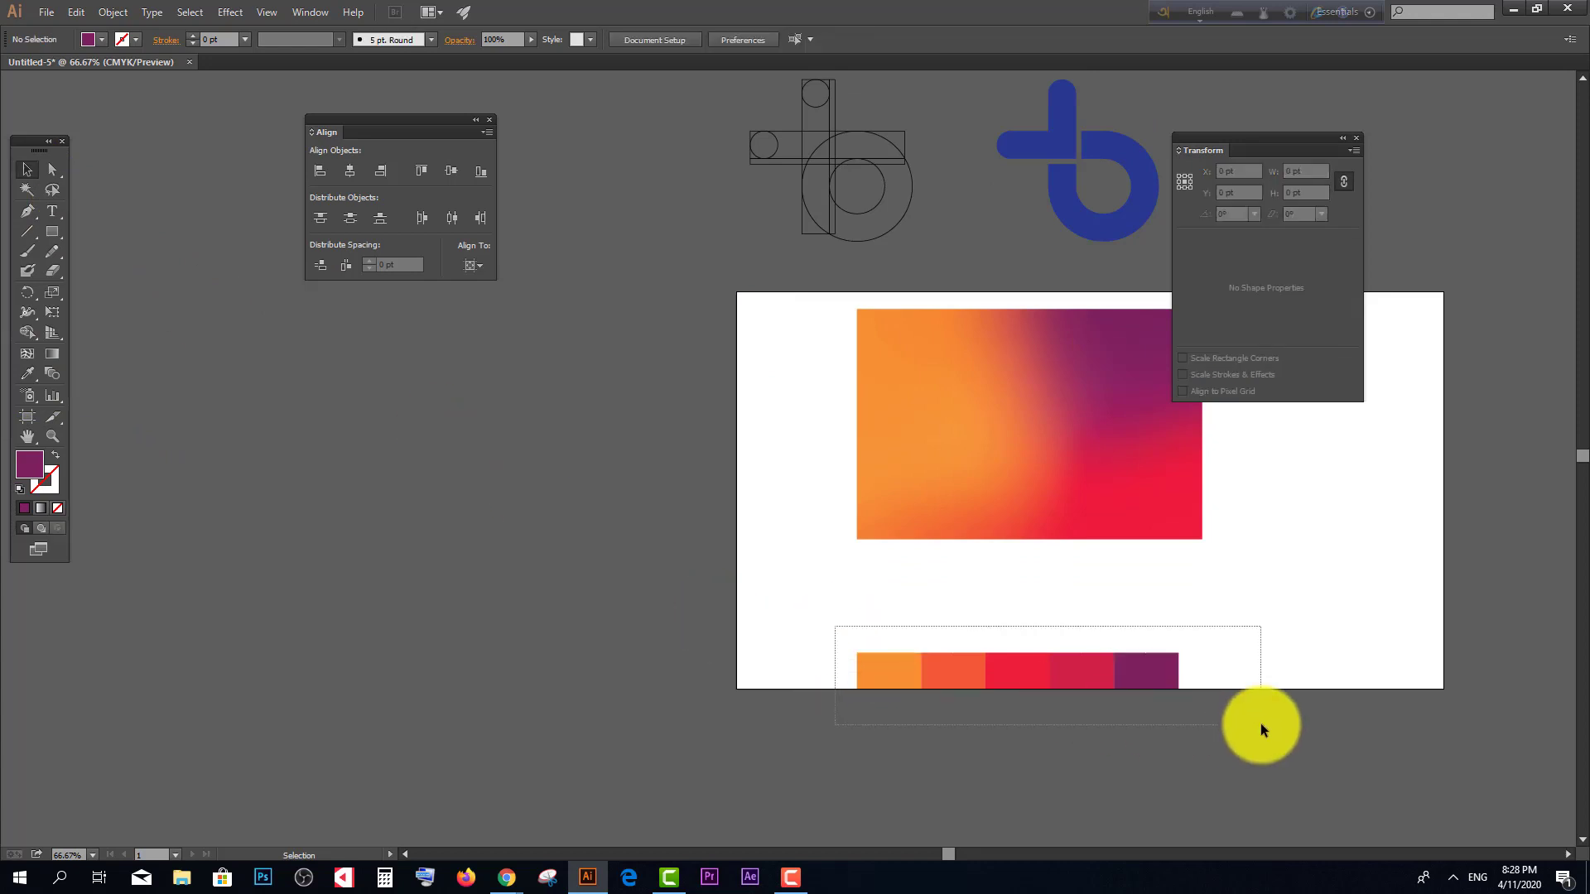
pyautogui.scroll(-1, 992, 436)
pyautogui.click(995, 435)
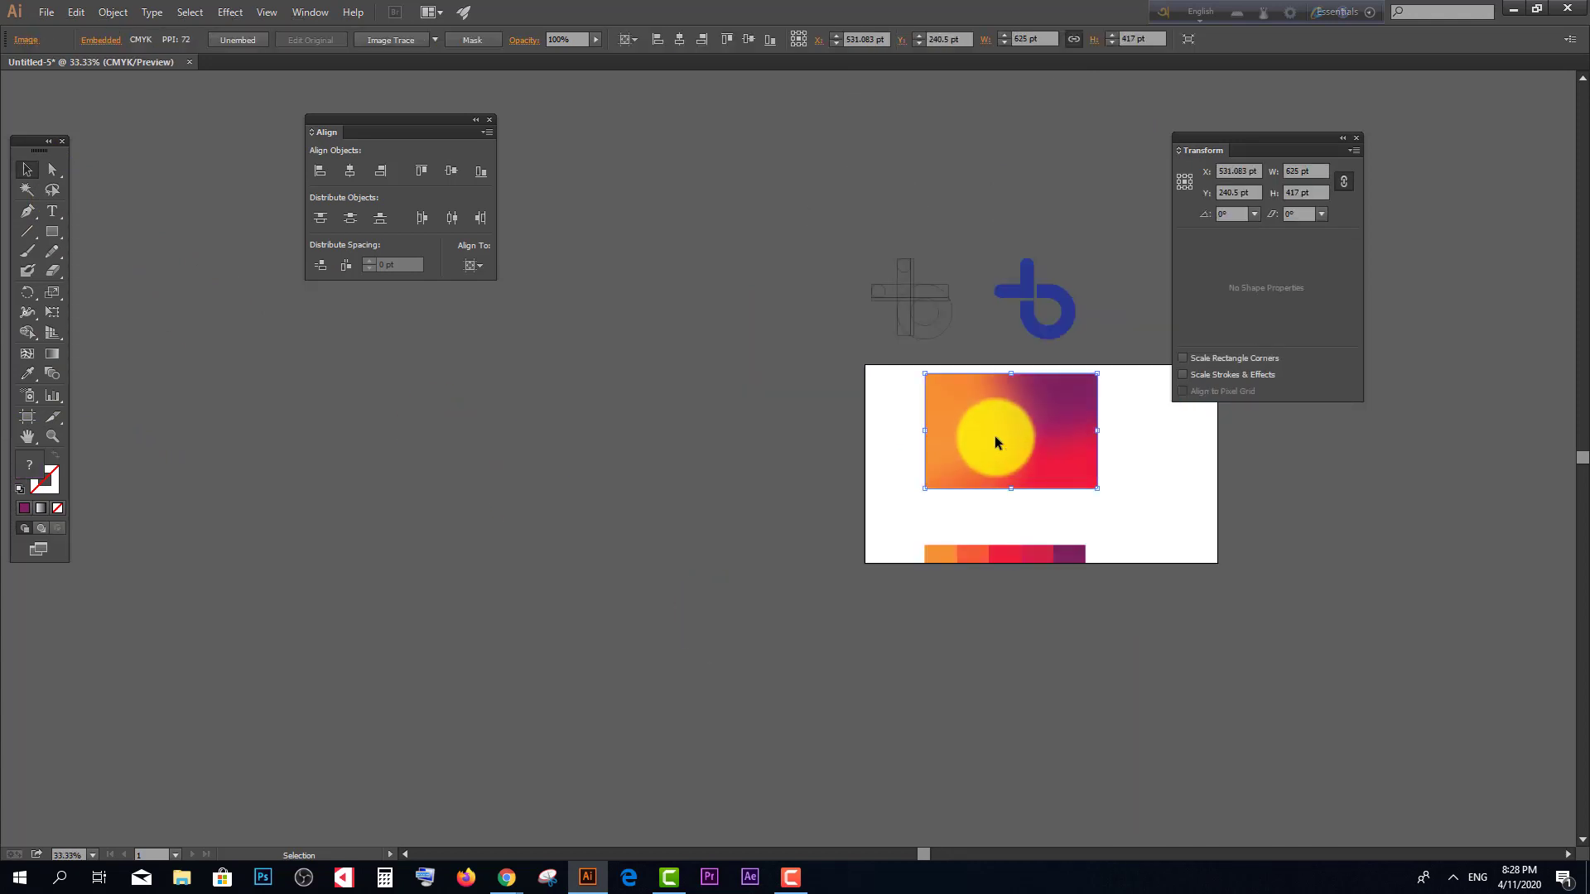
pyautogui.click(674, 379)
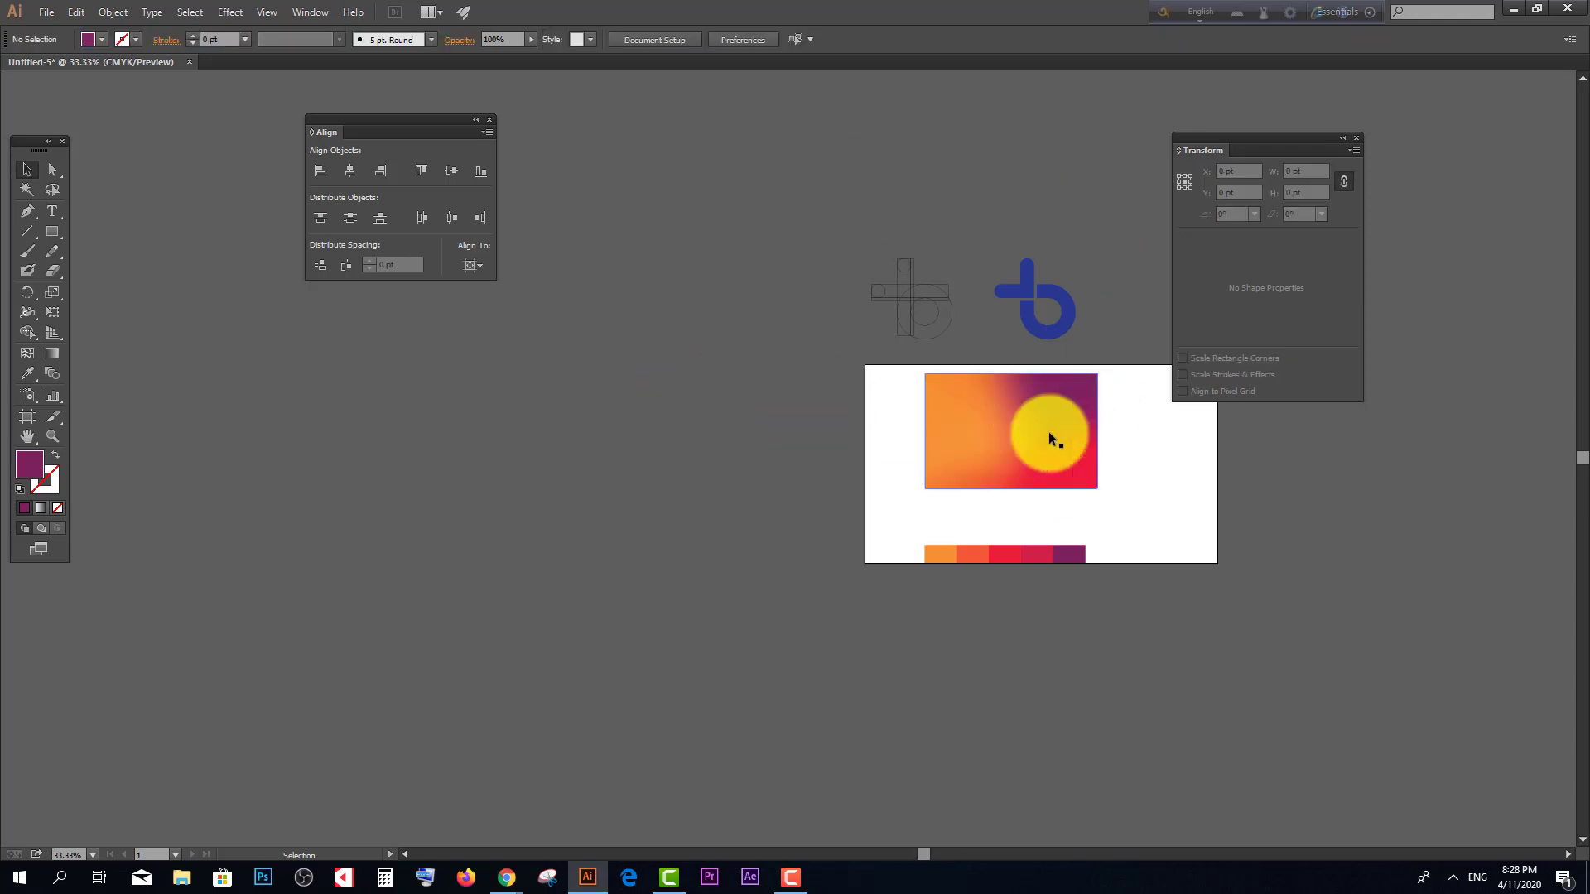
pyautogui.click(994, 473)
pyautogui.press('Delete')
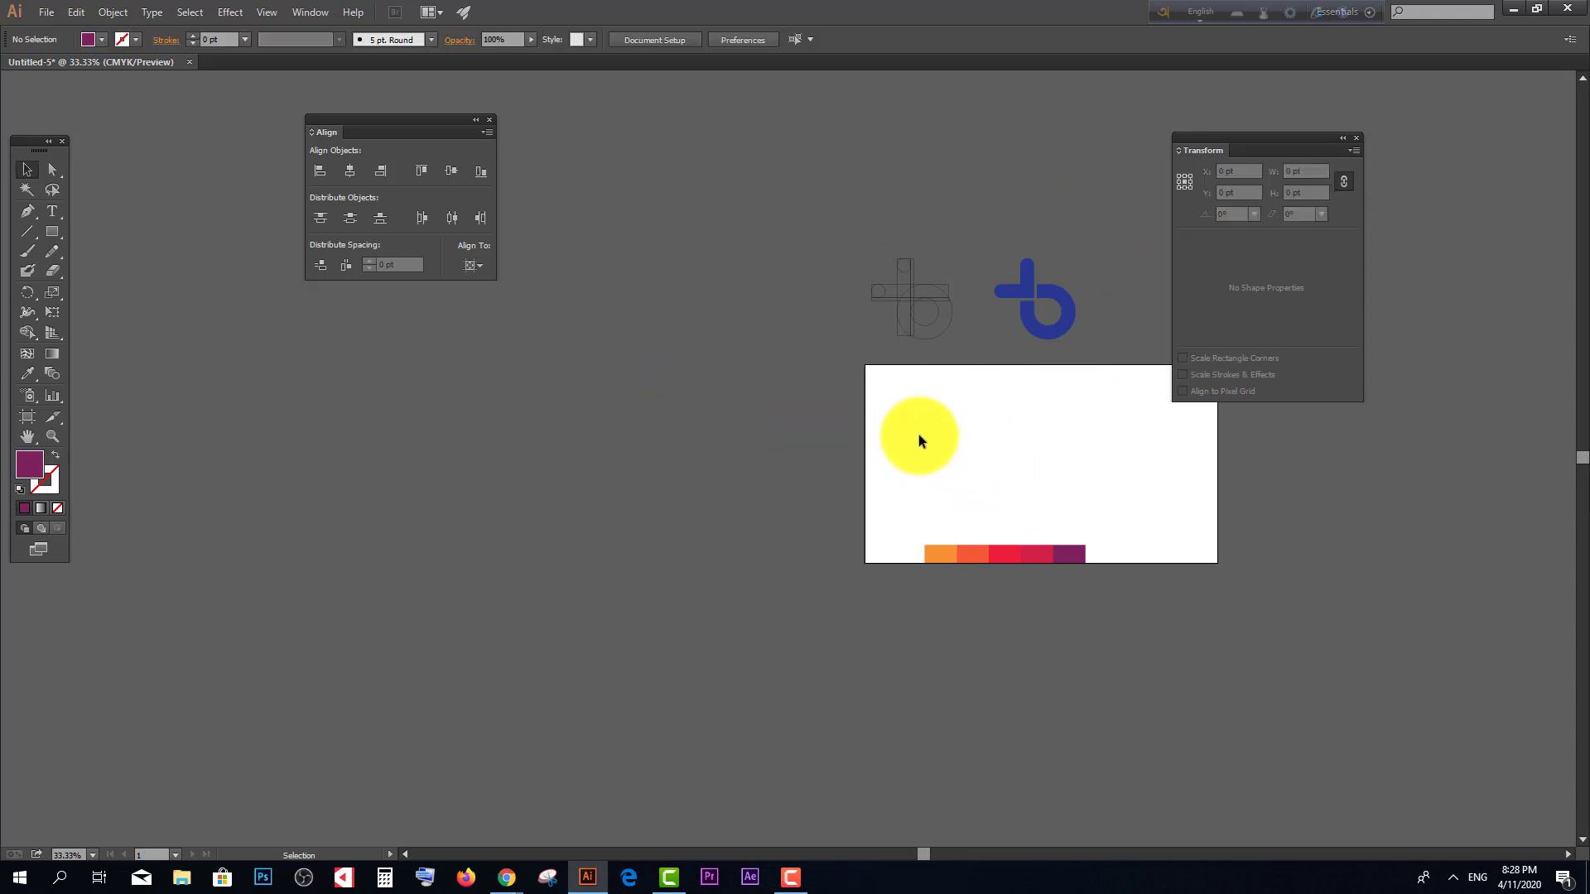
# Step: Draw a full-width rectangle, 1280 pt wide and about 582 pt high, from the artboard's upper edge down to above the swatch row
pyautogui.scroll(1, 919, 440)
pyautogui.moveTo(53, 235); pyautogui.dragTo(124, 237)
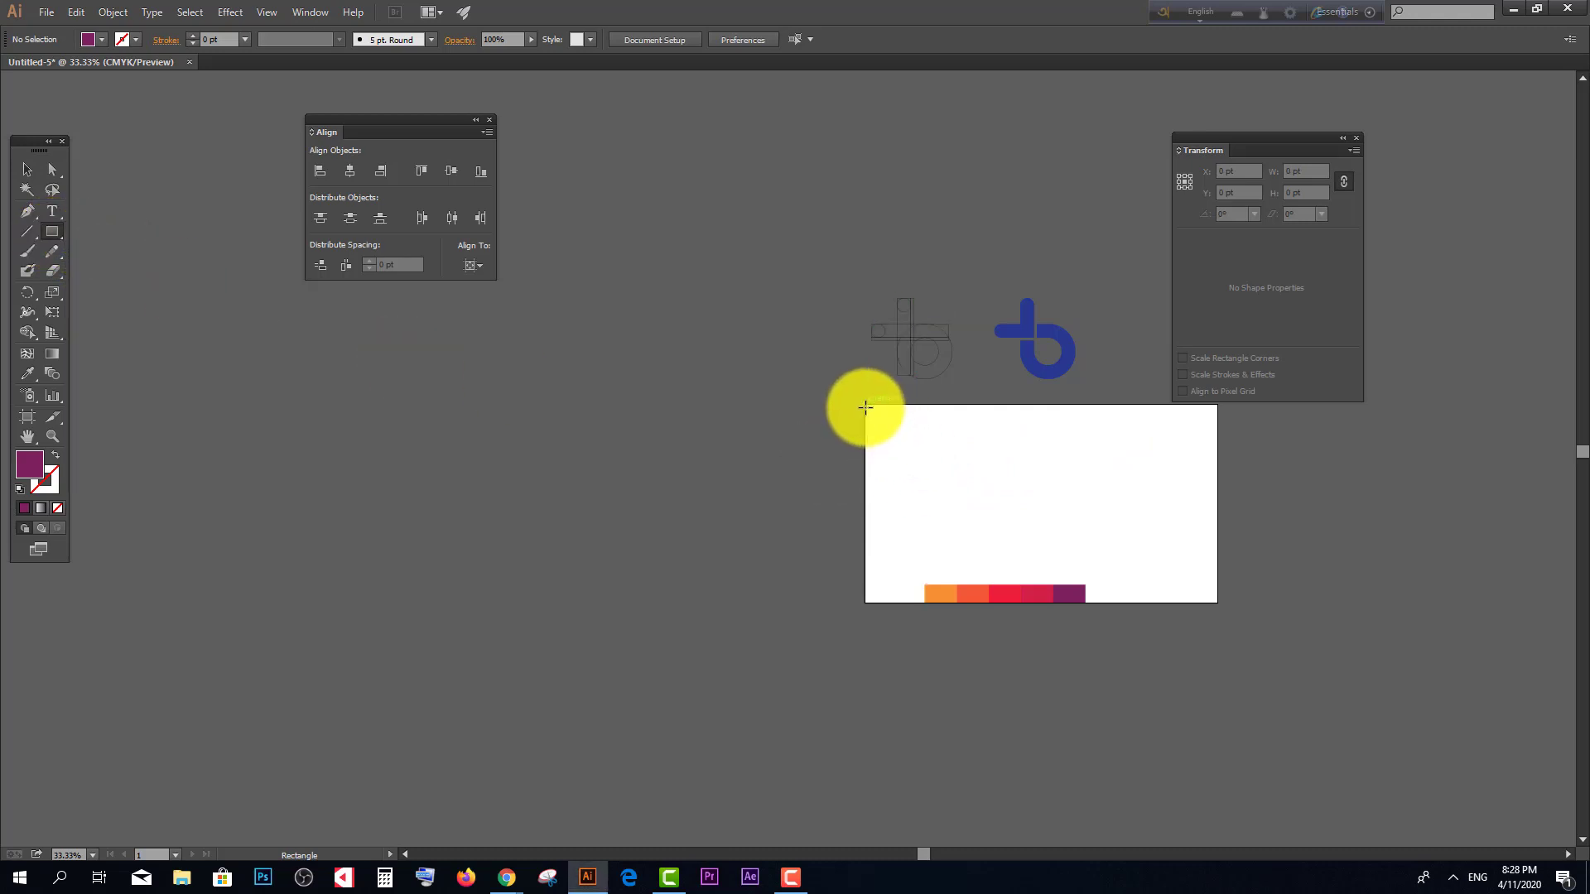
pyautogui.moveTo(867, 405); pyautogui.dragTo(1212, 565)
pyautogui.click(30, 174)
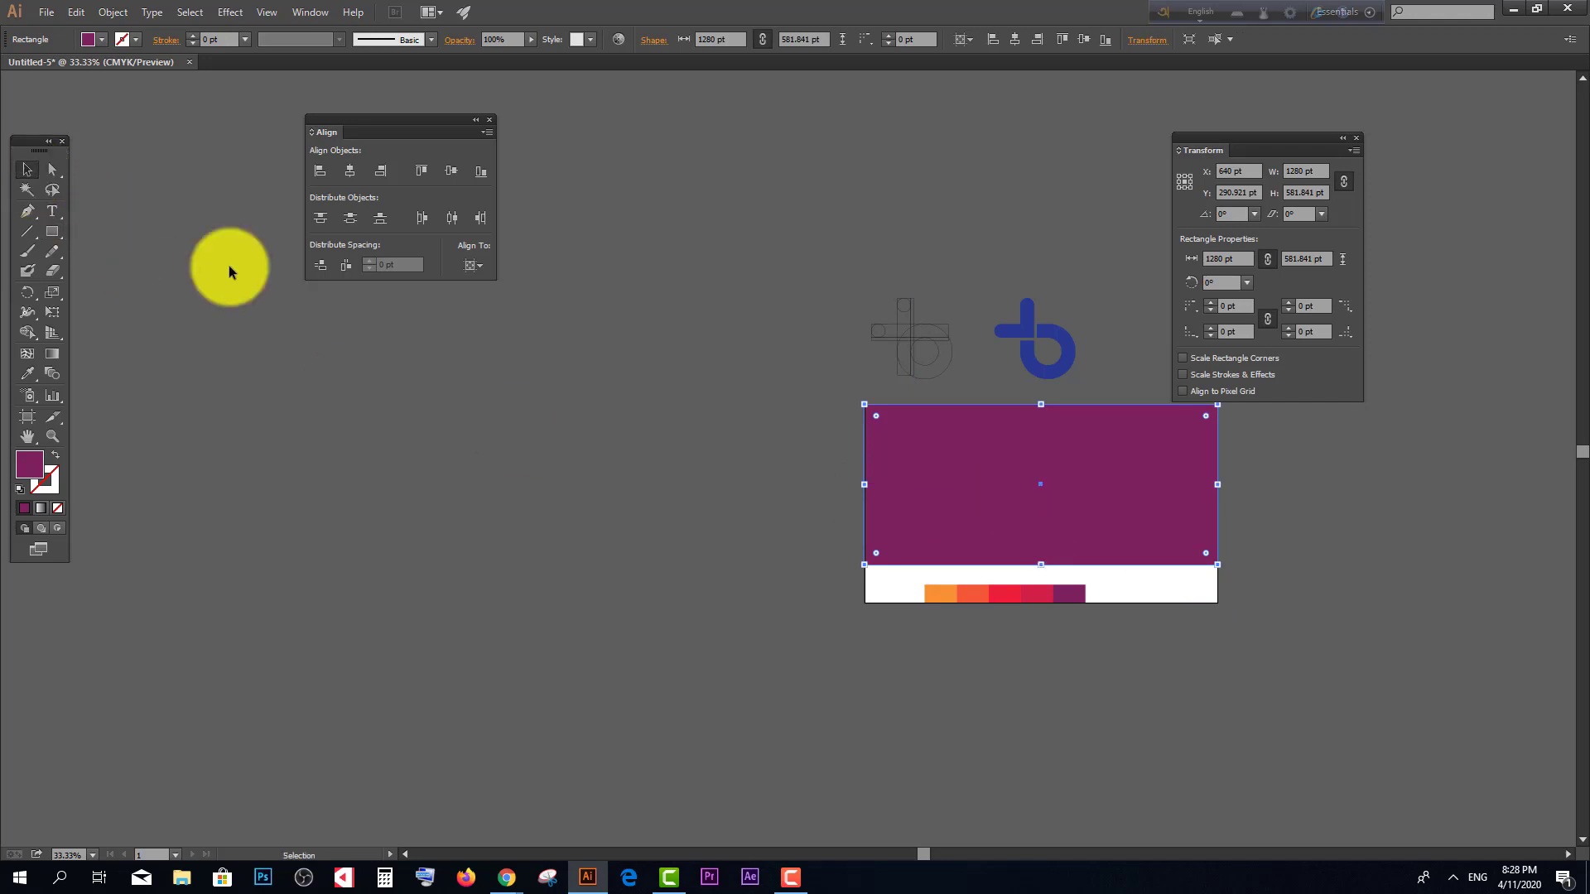
# Step: Fill the large rectangle with the dark navy 000033 and deselect it
pyautogui.scroll(1, 1090, 539)
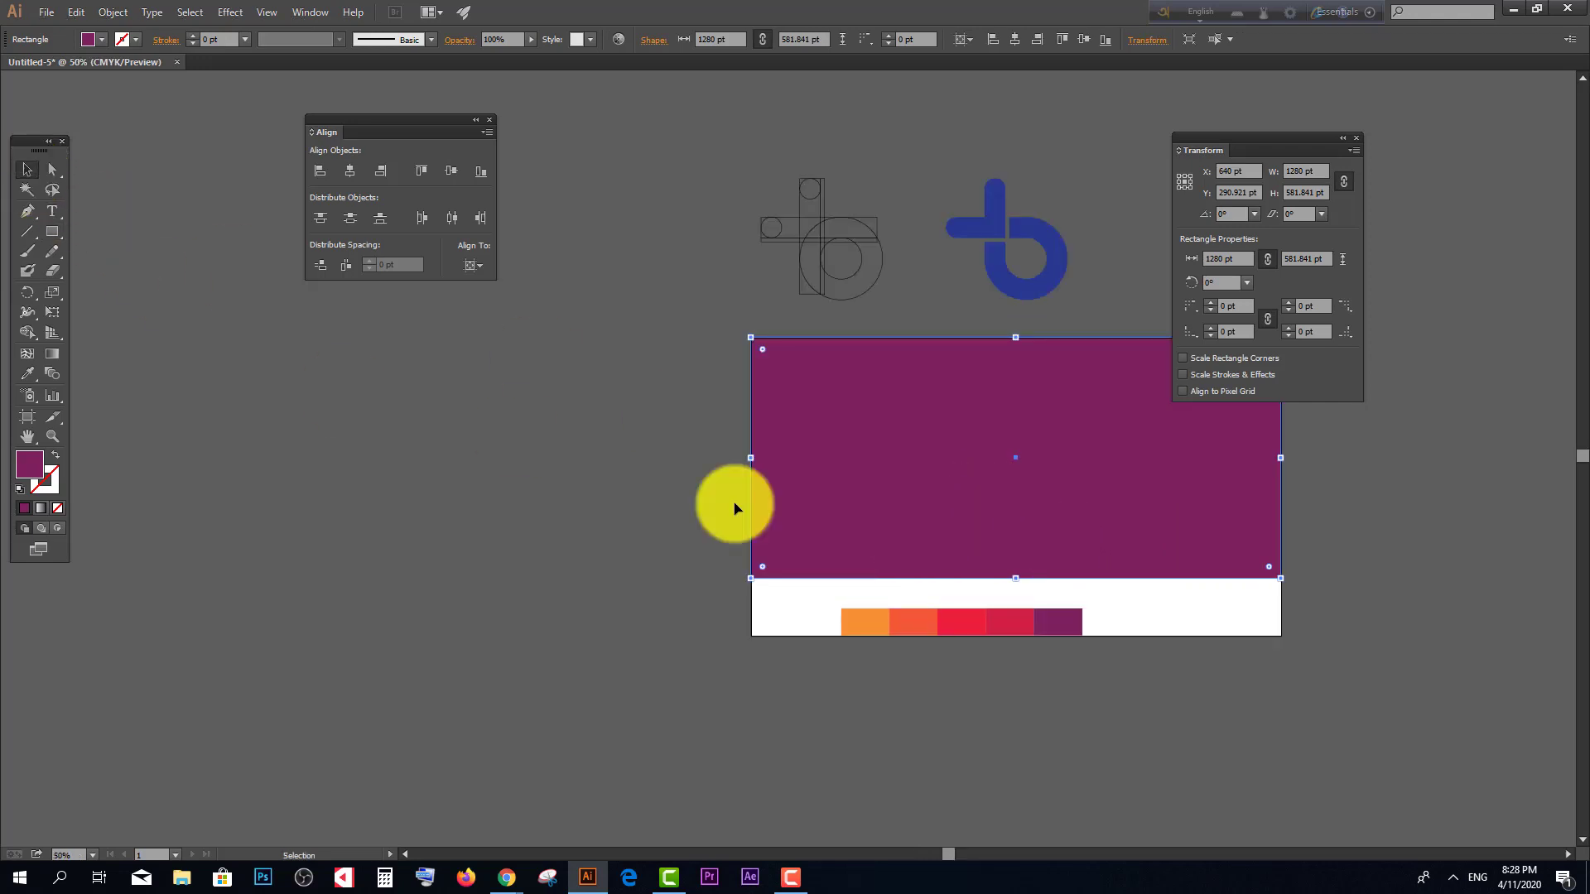
pyautogui.doubleClick(28, 470)
pyautogui.doubleClick(883, 525)
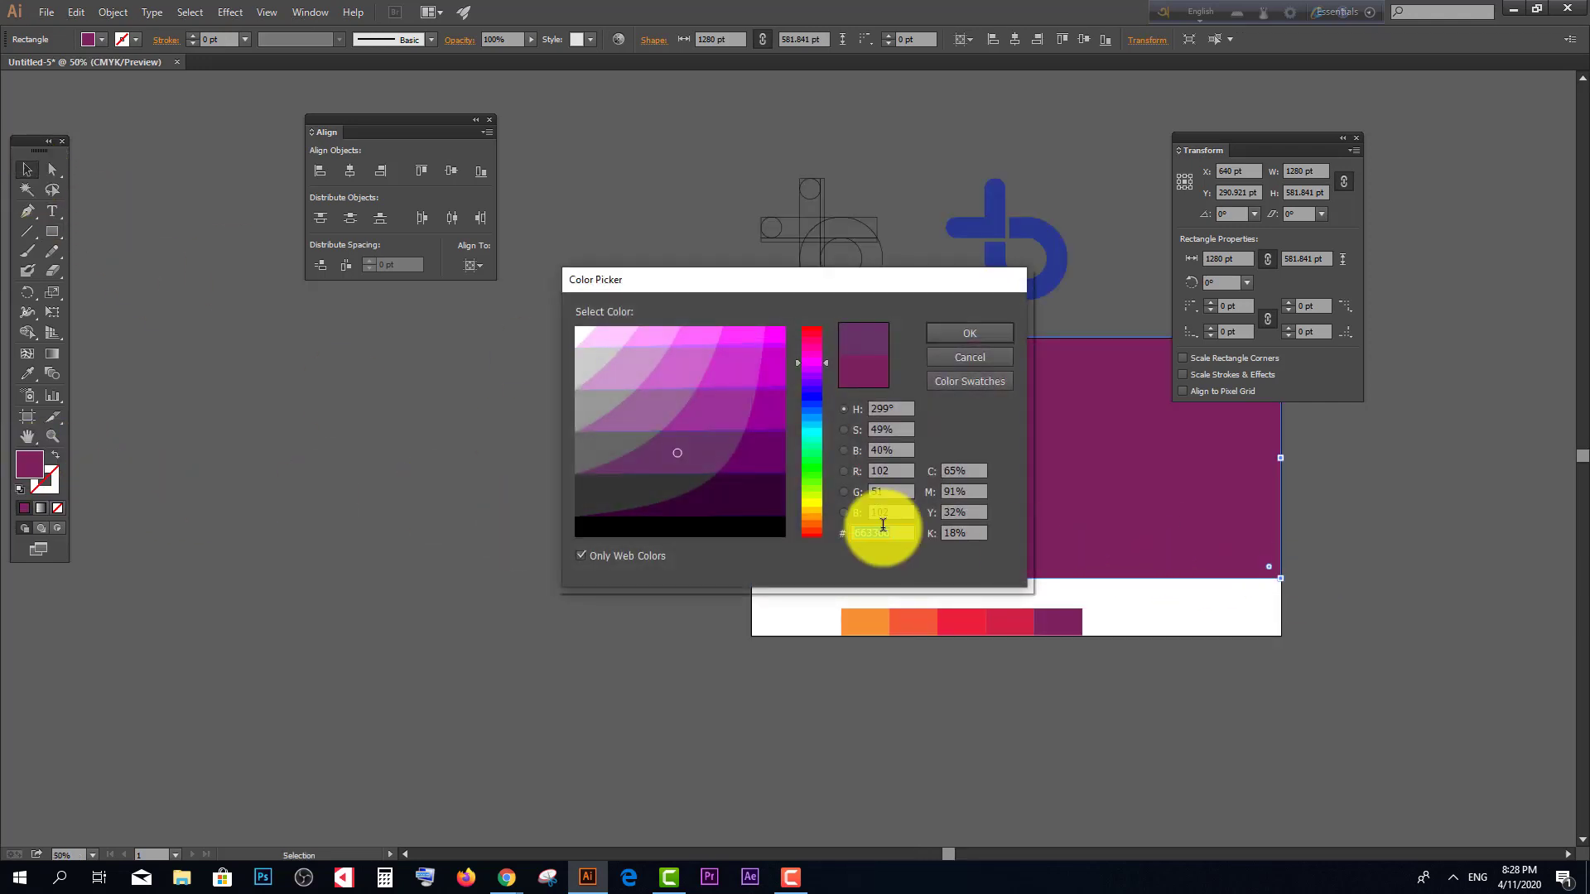
pyautogui.write('000033')
pyautogui.click(956, 335)
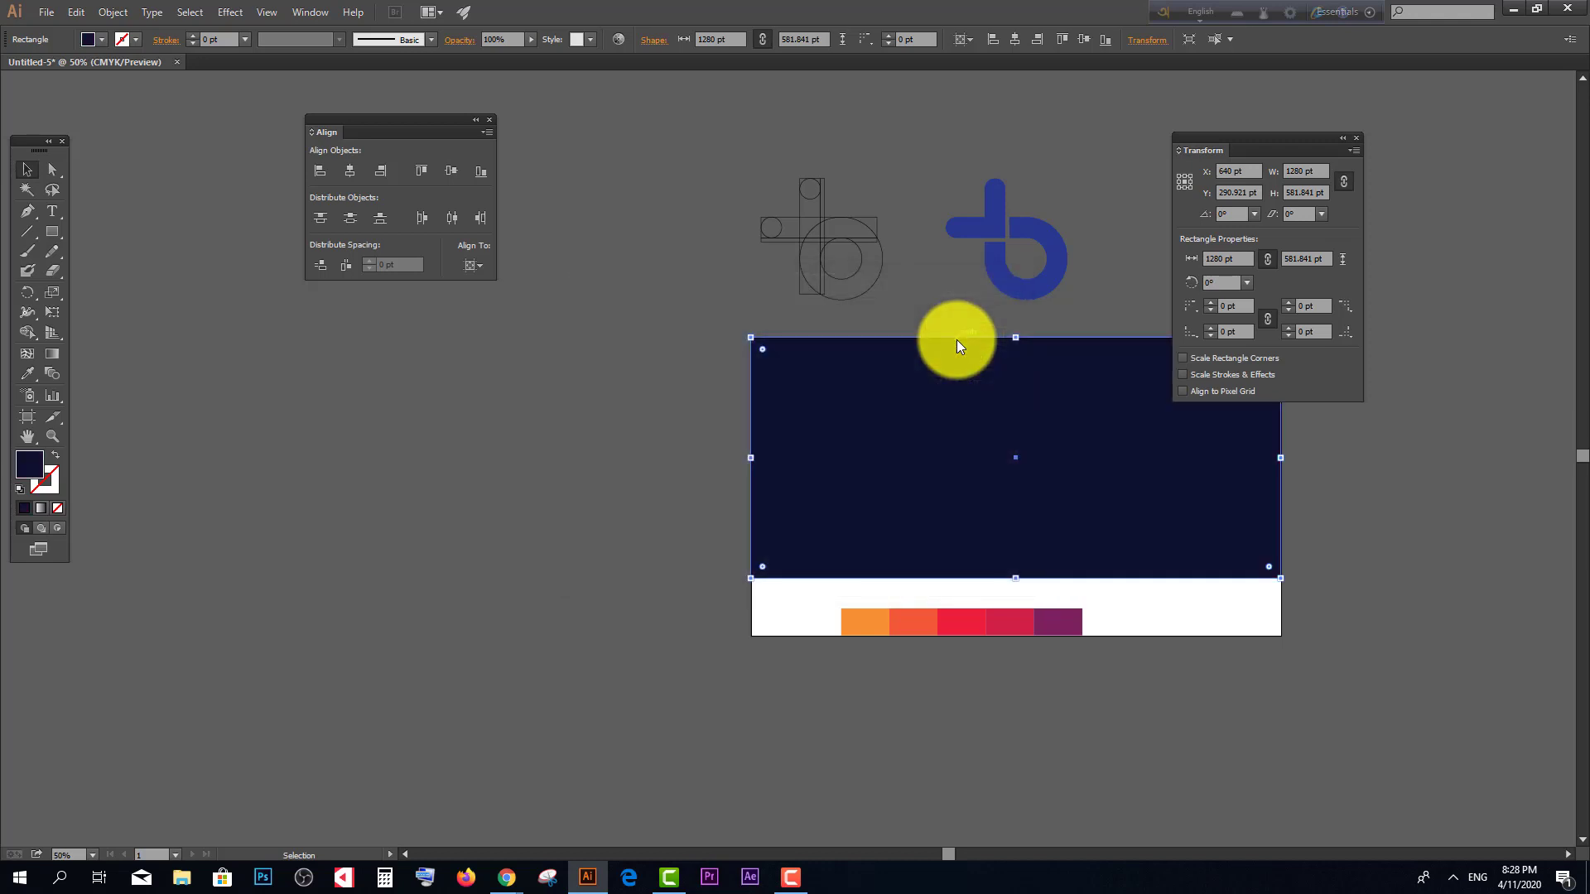
pyautogui.click(521, 487)
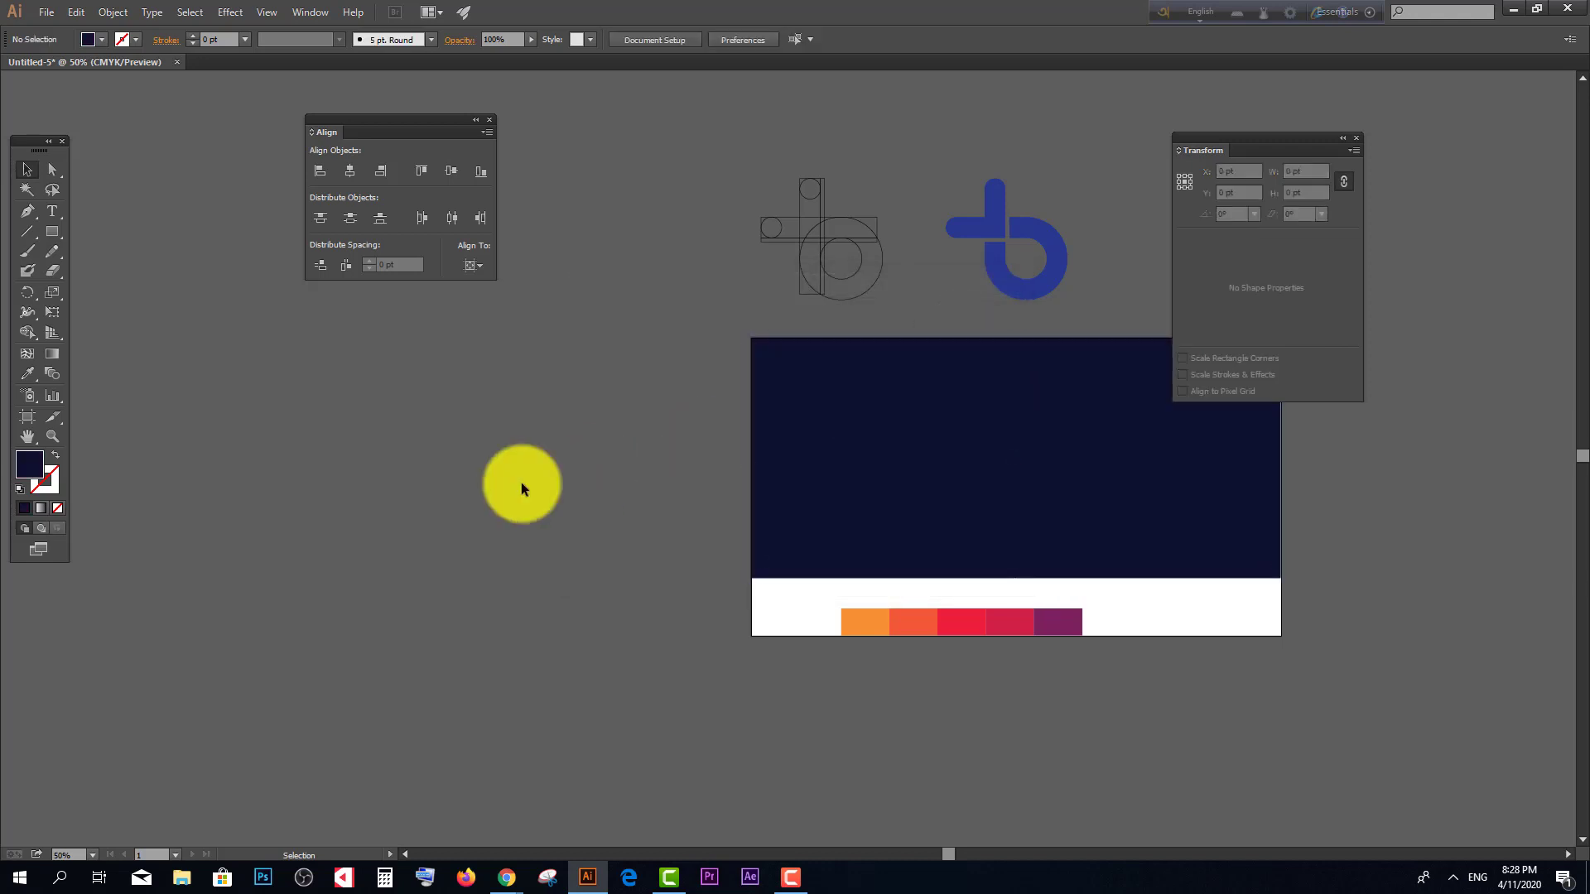
# Step: Centre the row of five swatches horizontally on the artboard and deselect it
pyautogui.scroll(-1, 844, 621)
pyautogui.moveTo(838, 566); pyautogui.dragTo(1126, 618)
pyautogui.press('v')
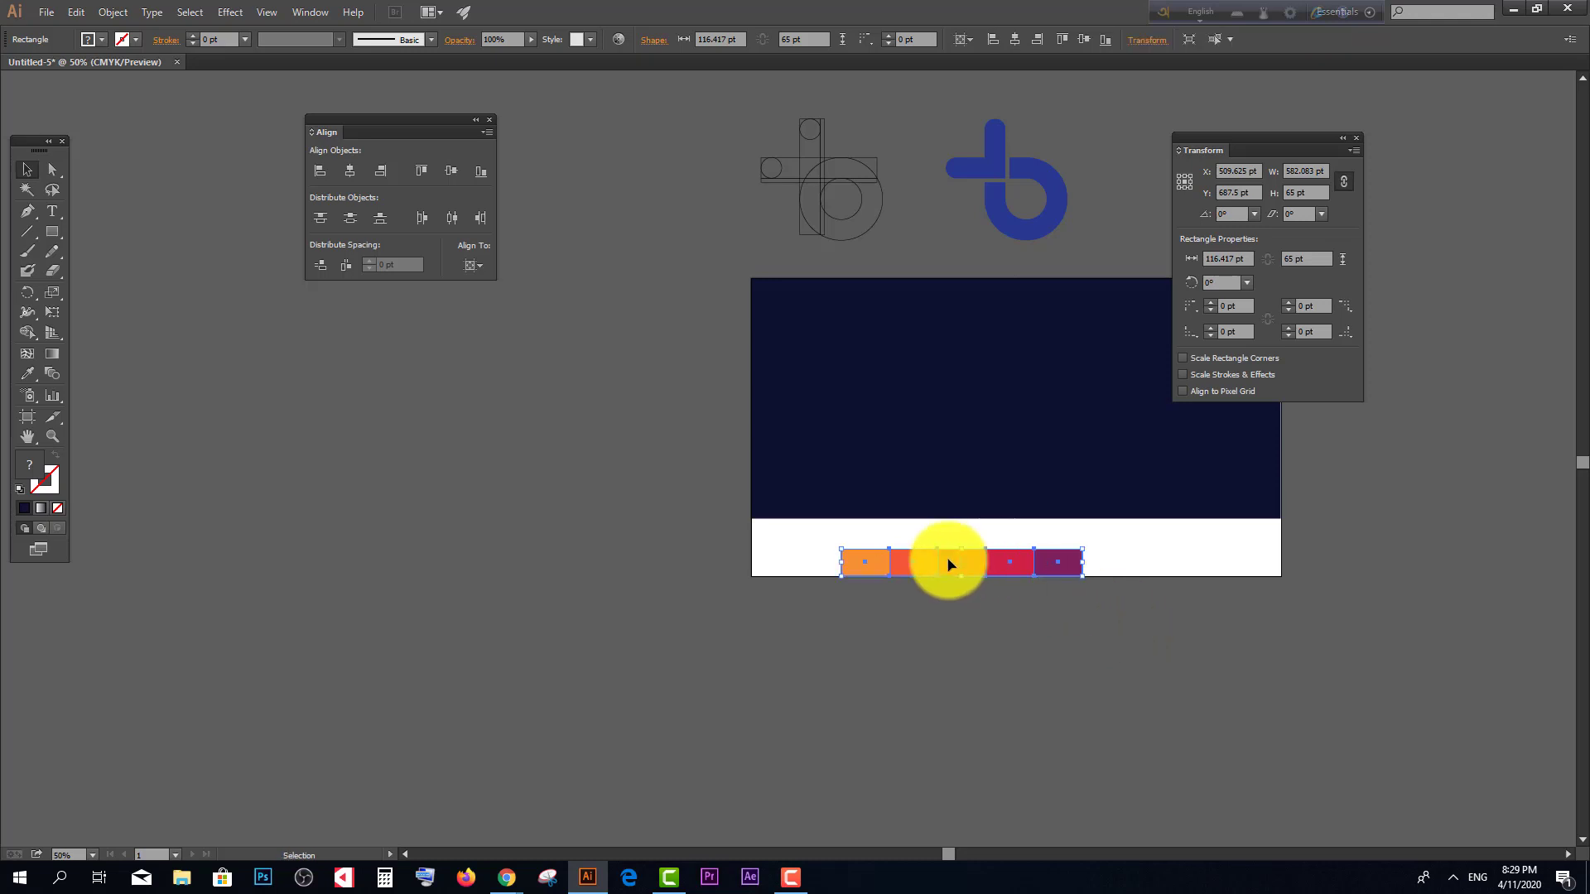
pyautogui.click(349, 173)
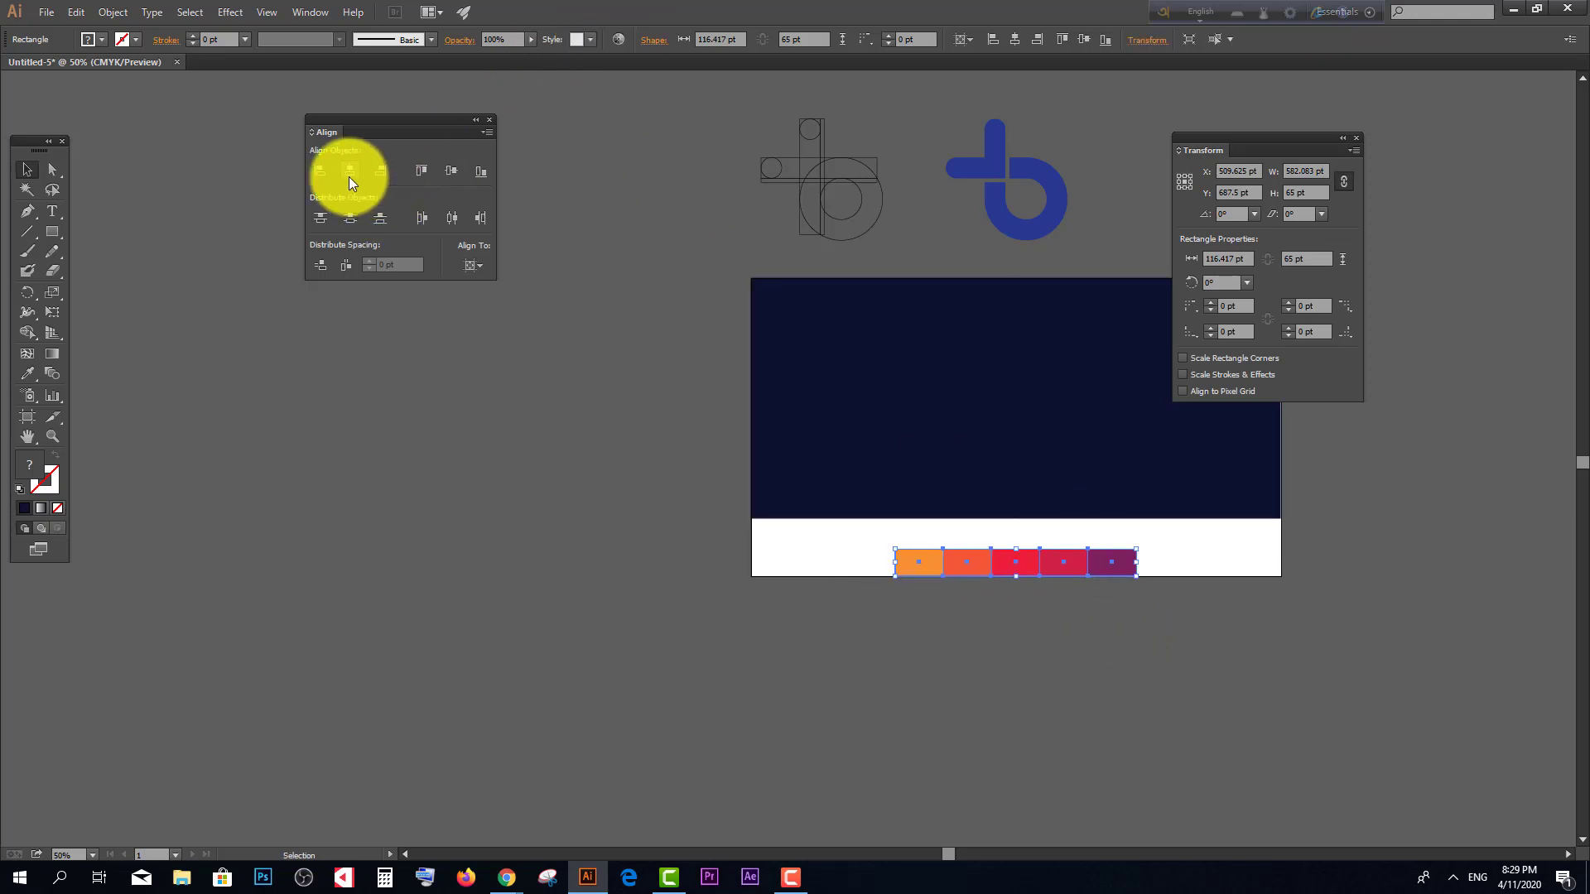
pyautogui.click(779, 603)
pyautogui.scroll(1, 950, 594)
pyautogui.click(974, 523)
pyautogui.click(582, 558)
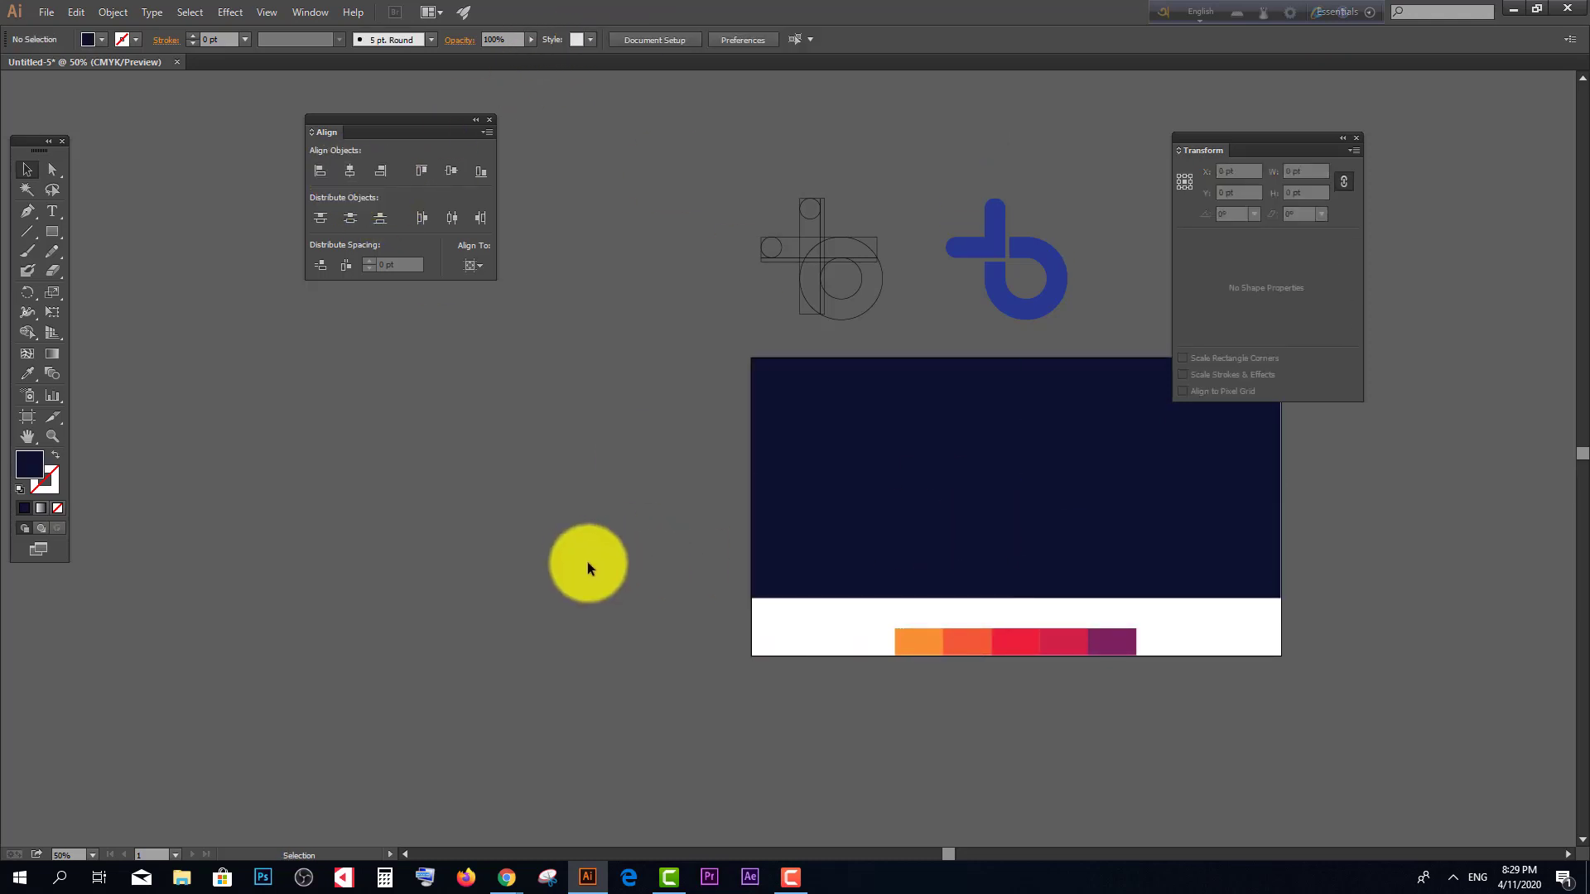
# Step: Move the blue logo to the middle of the navy rectangle, bring it to the front and deselect it
pyautogui.scroll(1, 945, 356)
pyautogui.moveTo(997, 326); pyautogui.dragTo(994, 550)
pyautogui.rightClick(993, 550)
pyautogui.moveTo(1040, 690)
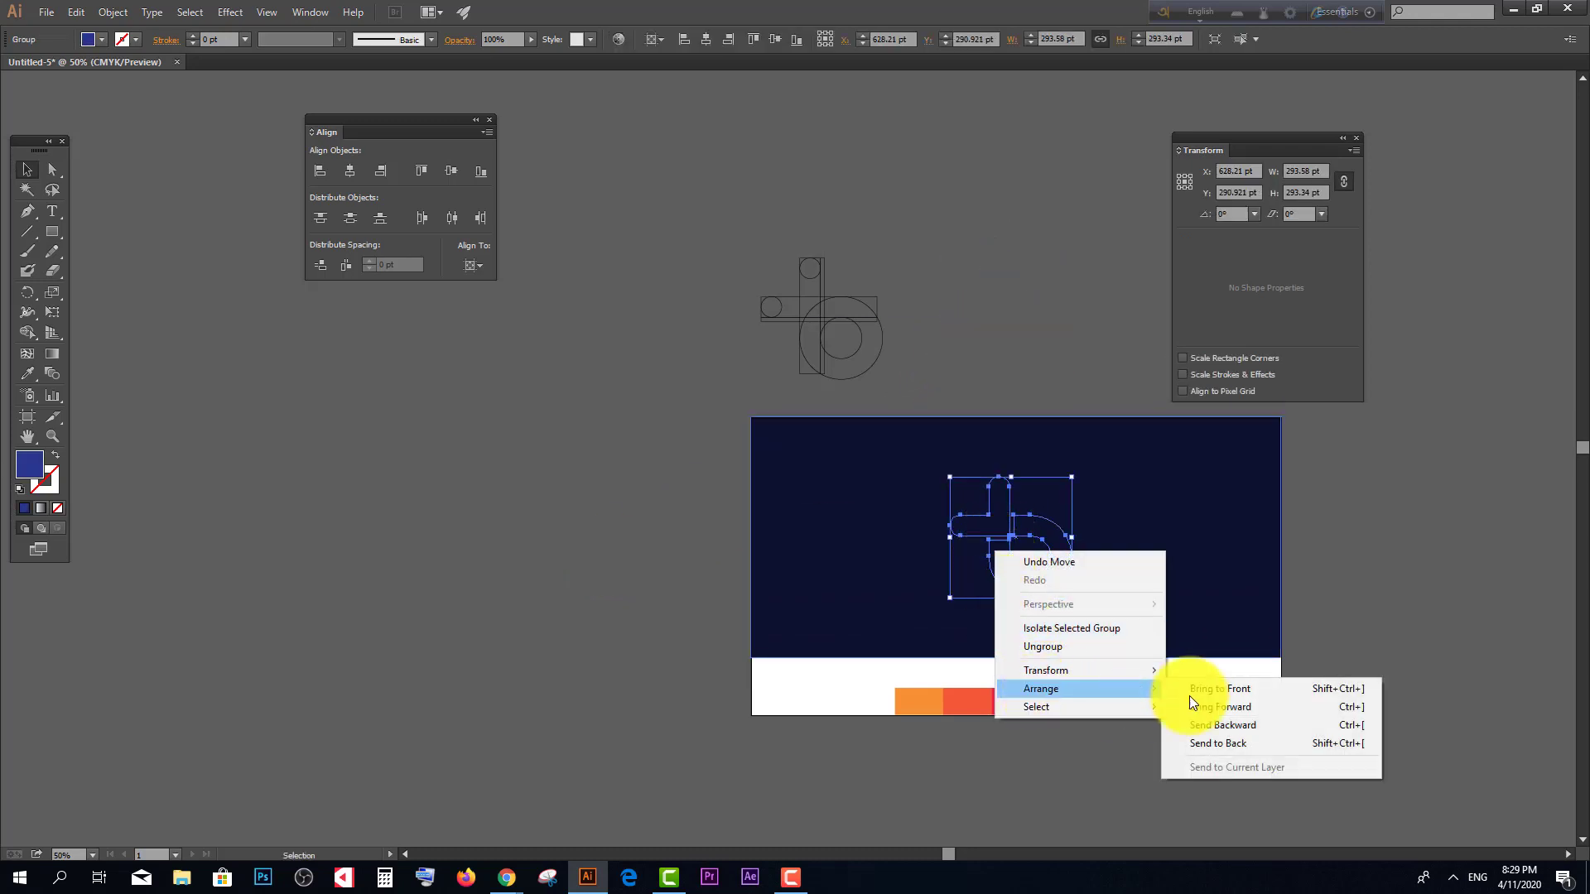
pyautogui.click(1200, 689)
pyautogui.click(1371, 593)
pyautogui.scroll(1, 1147, 603)
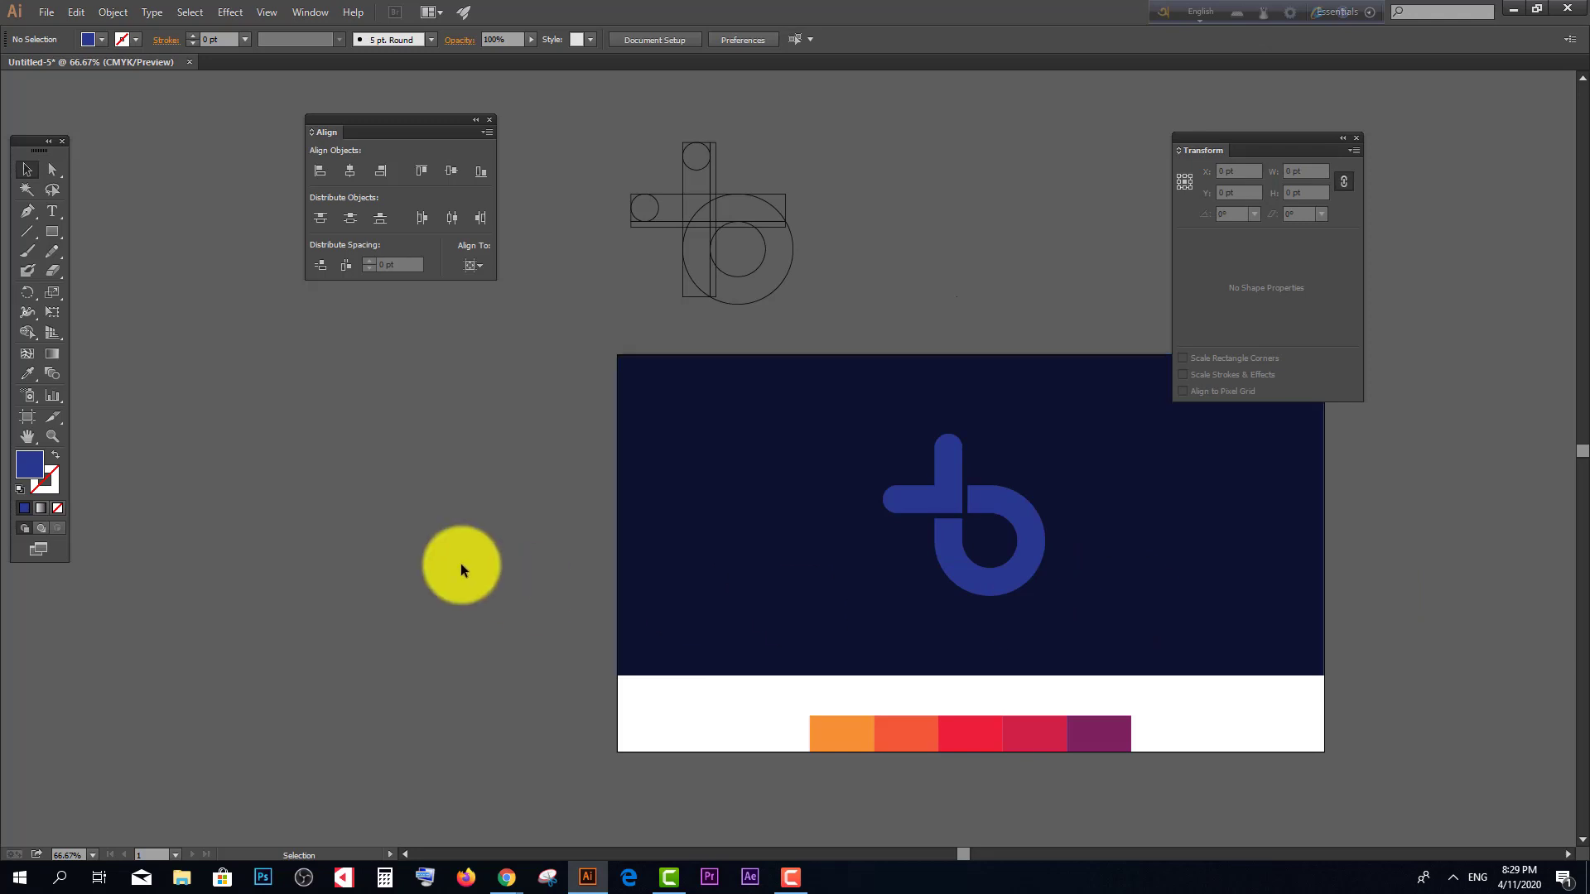
pyautogui.scroll(-2, 952, 568)
pyautogui.click(958, 474)
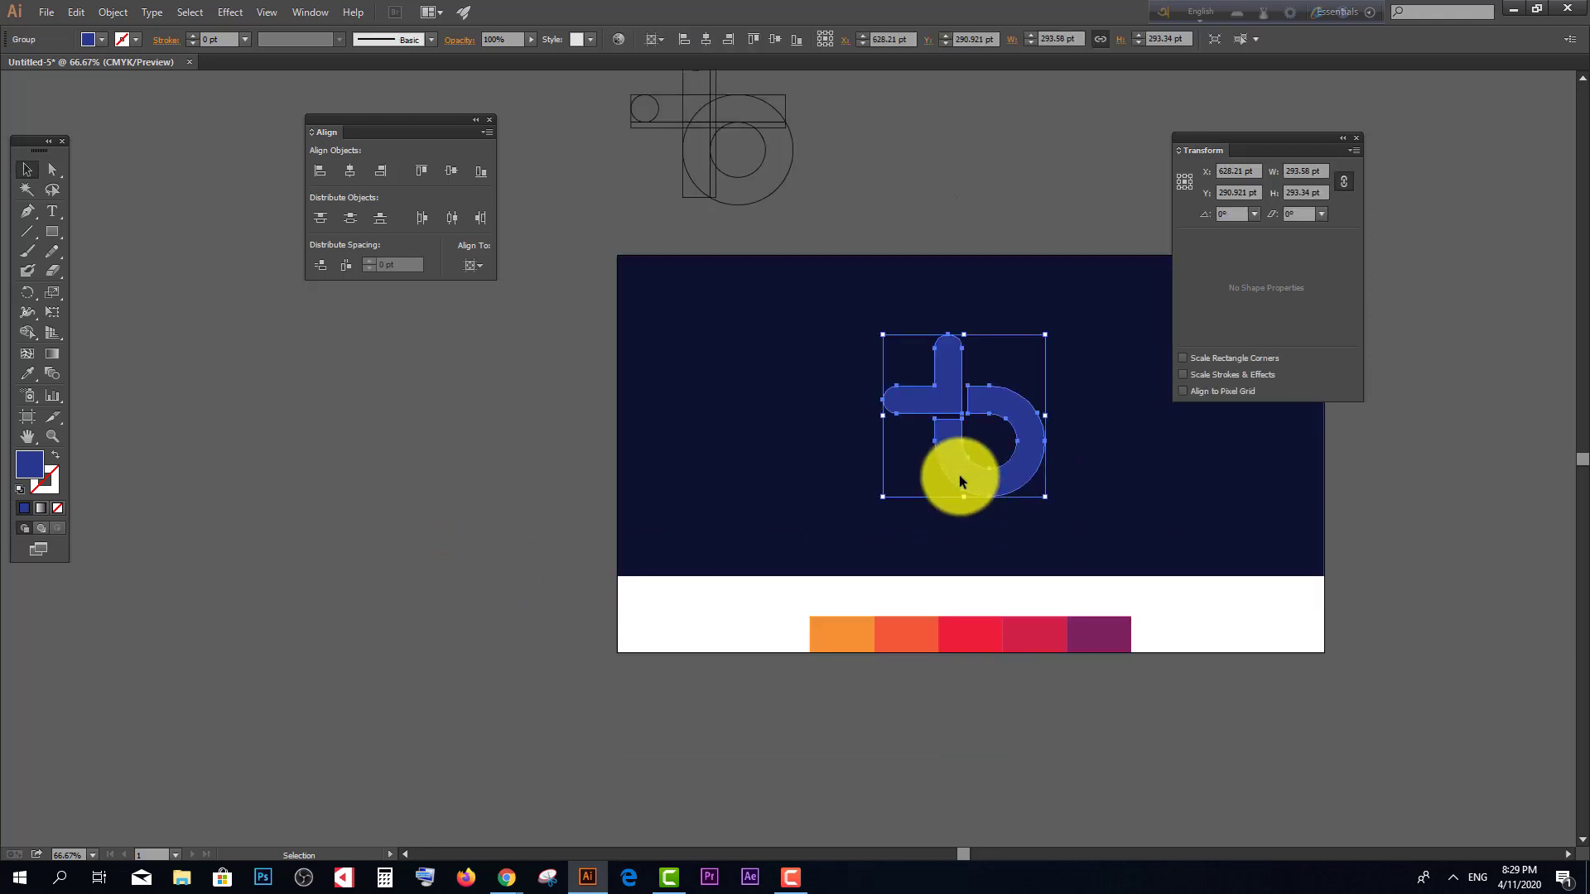
pyautogui.rightClick(961, 474)
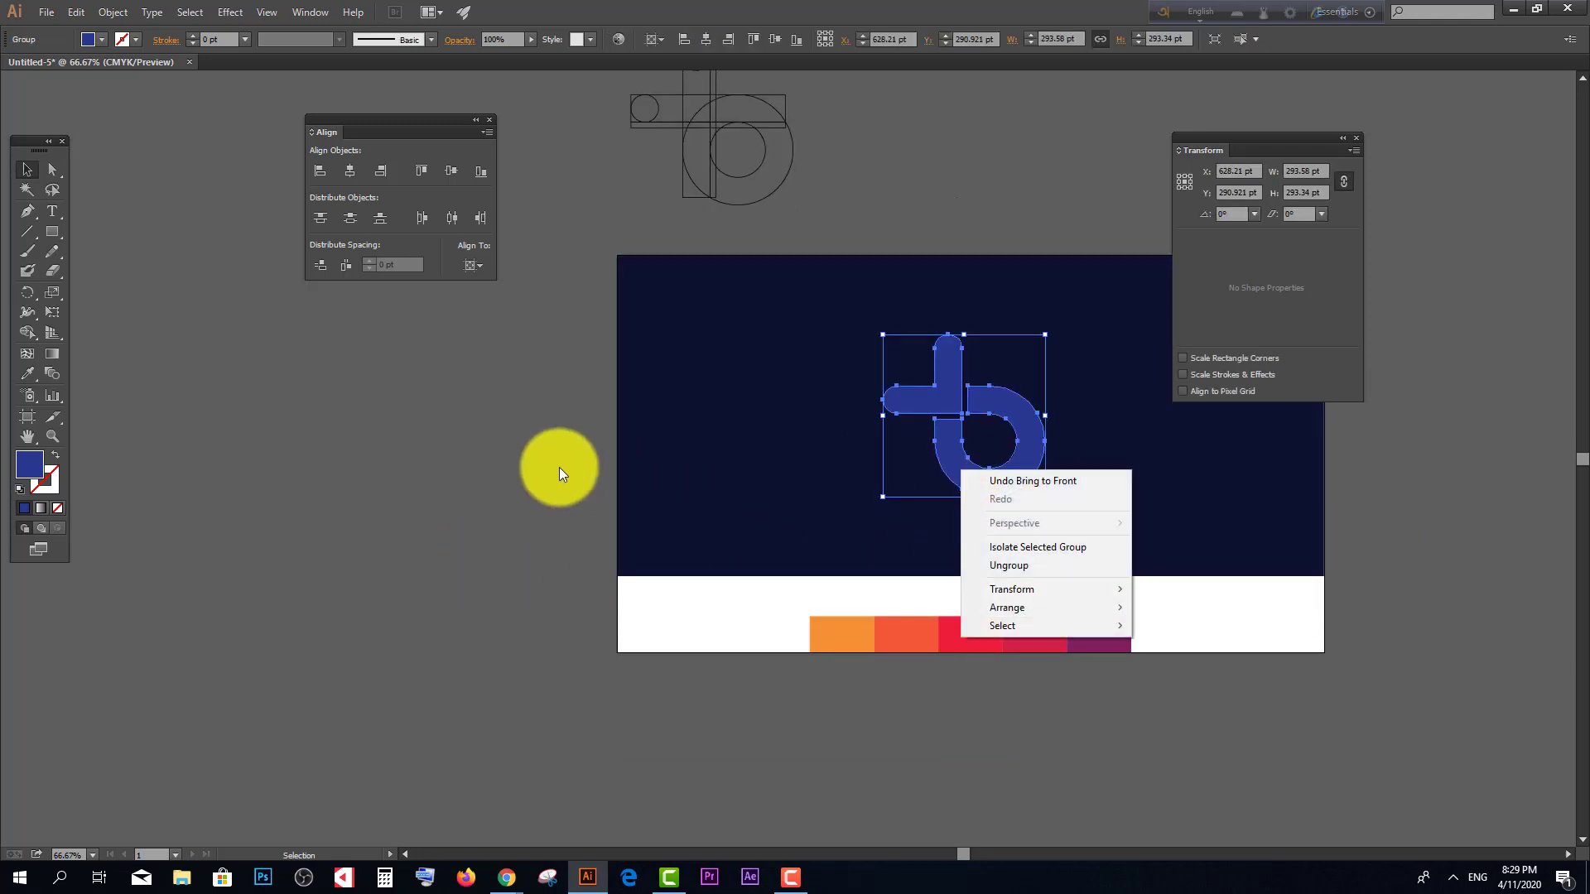
pyautogui.click(514, 445)
# Step: Apply a linear gradient fill to the logo group and move the Gradient panel clear of the logo
pyautogui.scroll(2, 887, 448)
pyautogui.click(1025, 434)
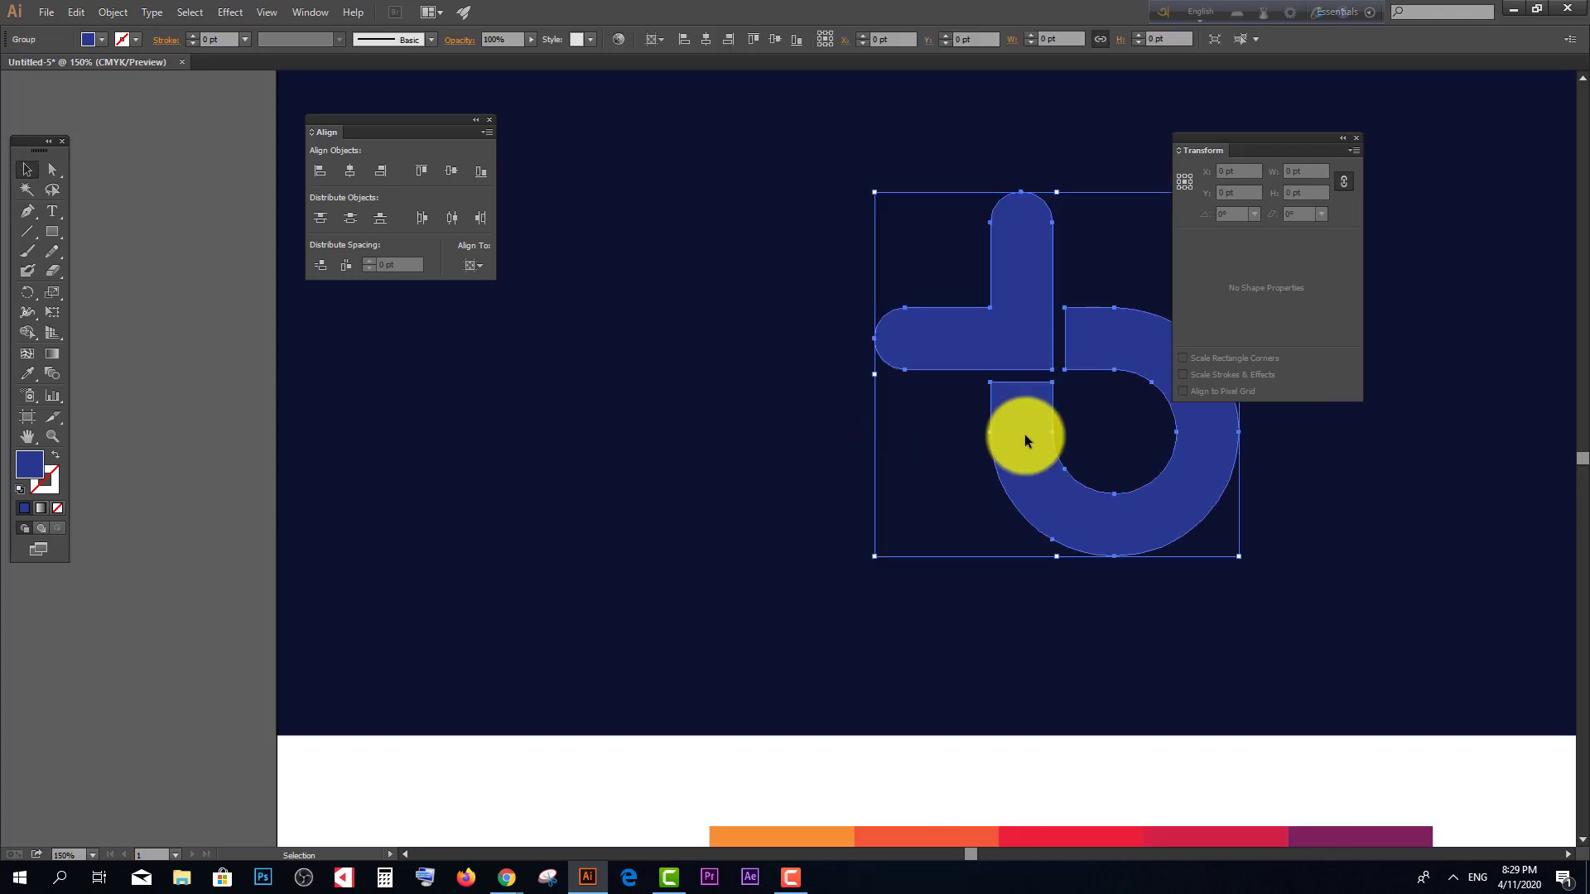
pyautogui.scroll(-1, 980, 430)
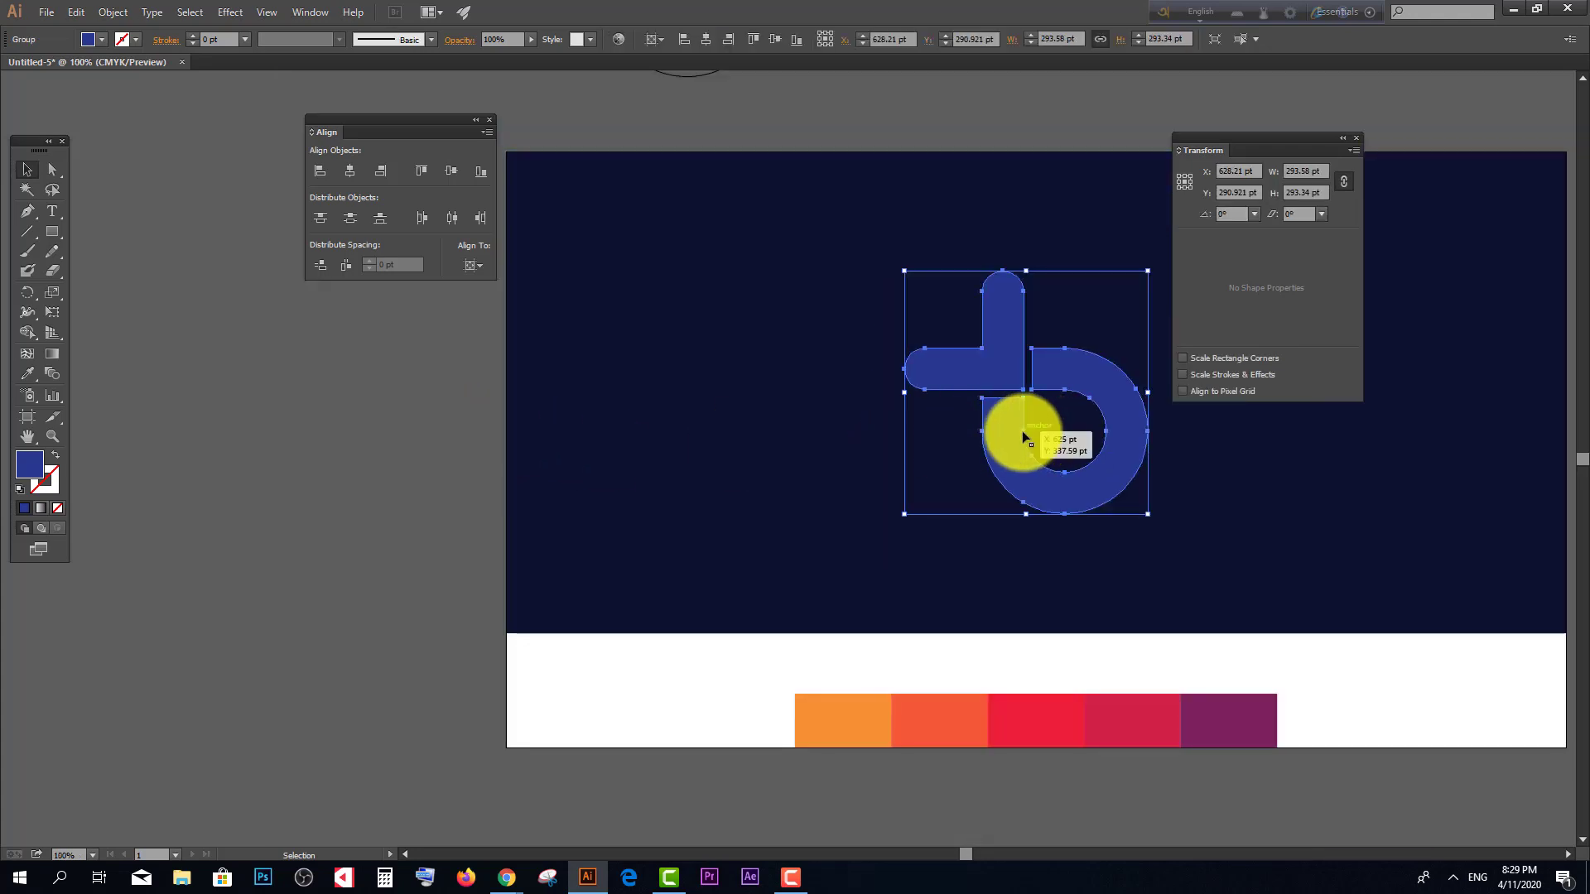
pyautogui.click(37, 505)
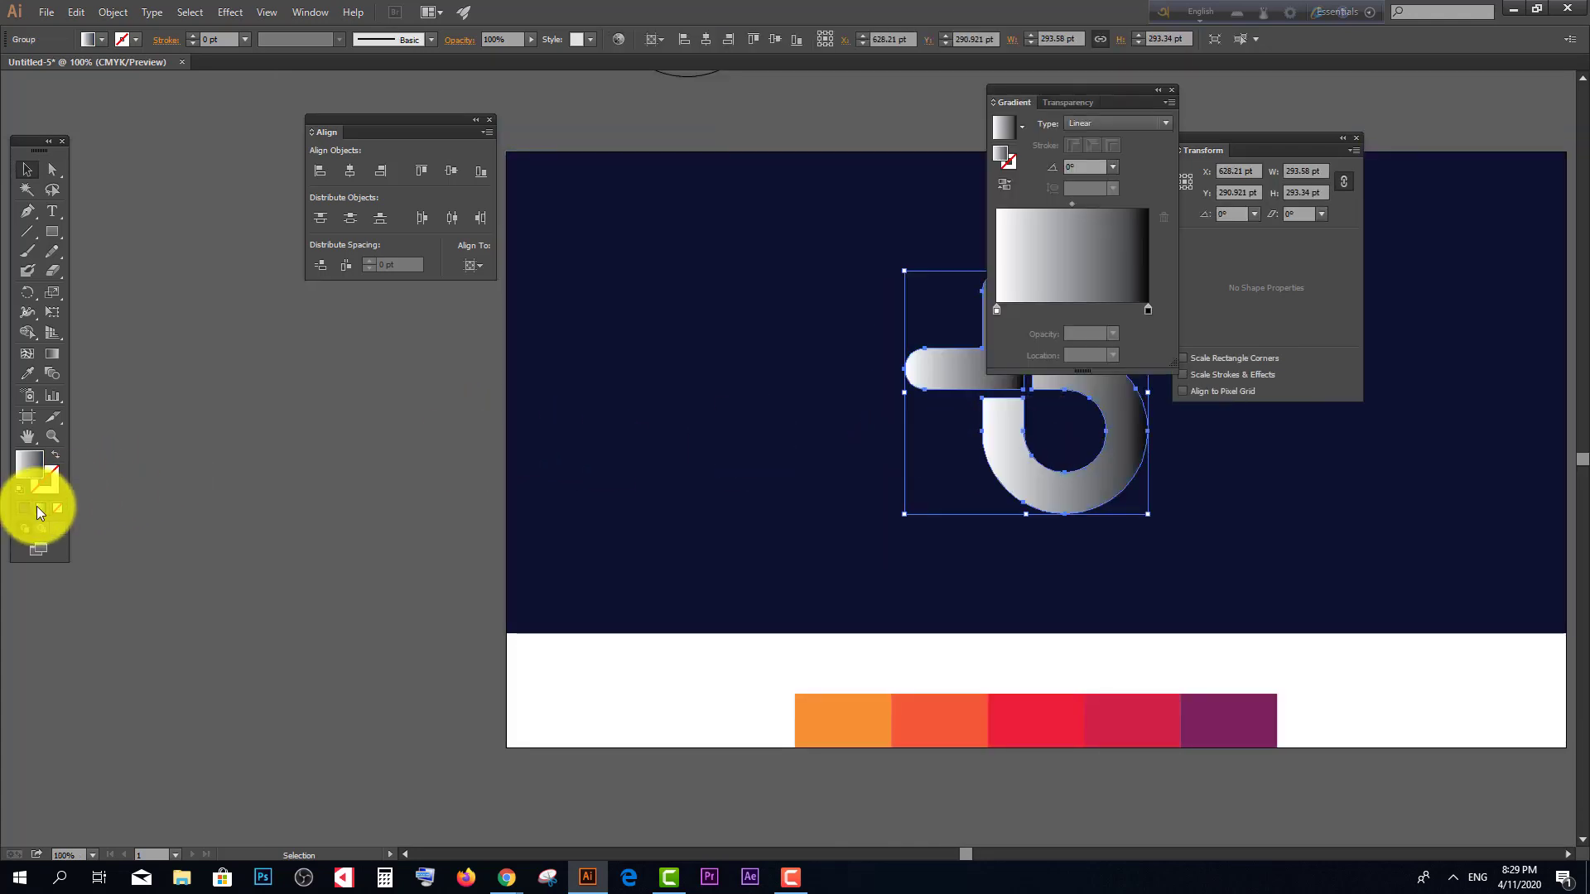
pyautogui.moveTo(1083, 87); pyautogui.dragTo(1265, 111)
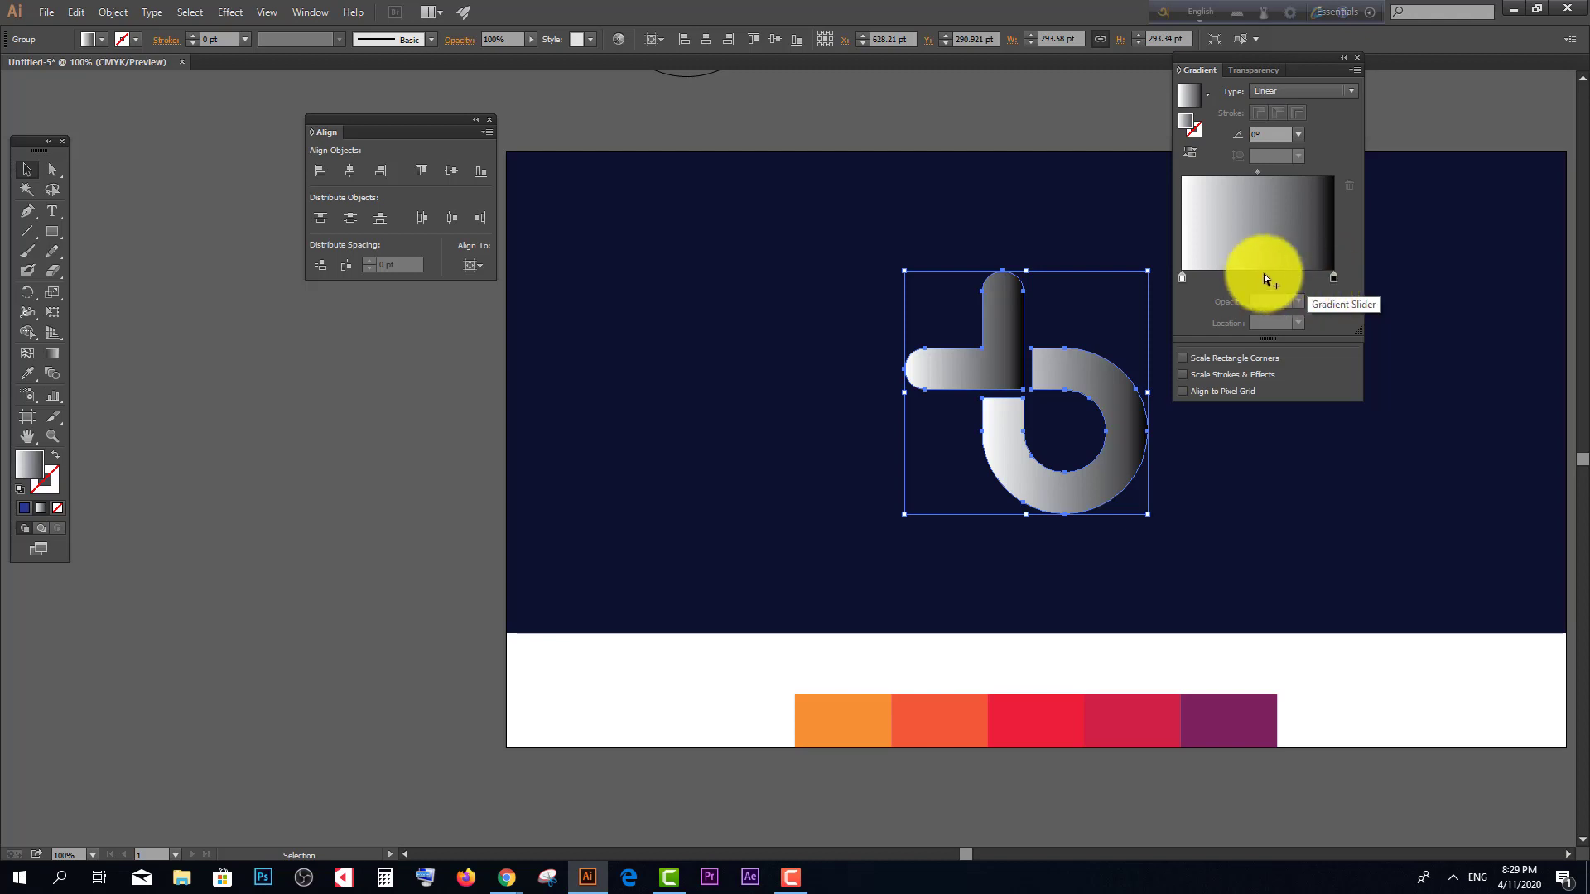
# Step: Add three intermediate colour stops spread roughly evenly along the logo's gradient and select the first stop at 0%
pyautogui.click(1209, 278)
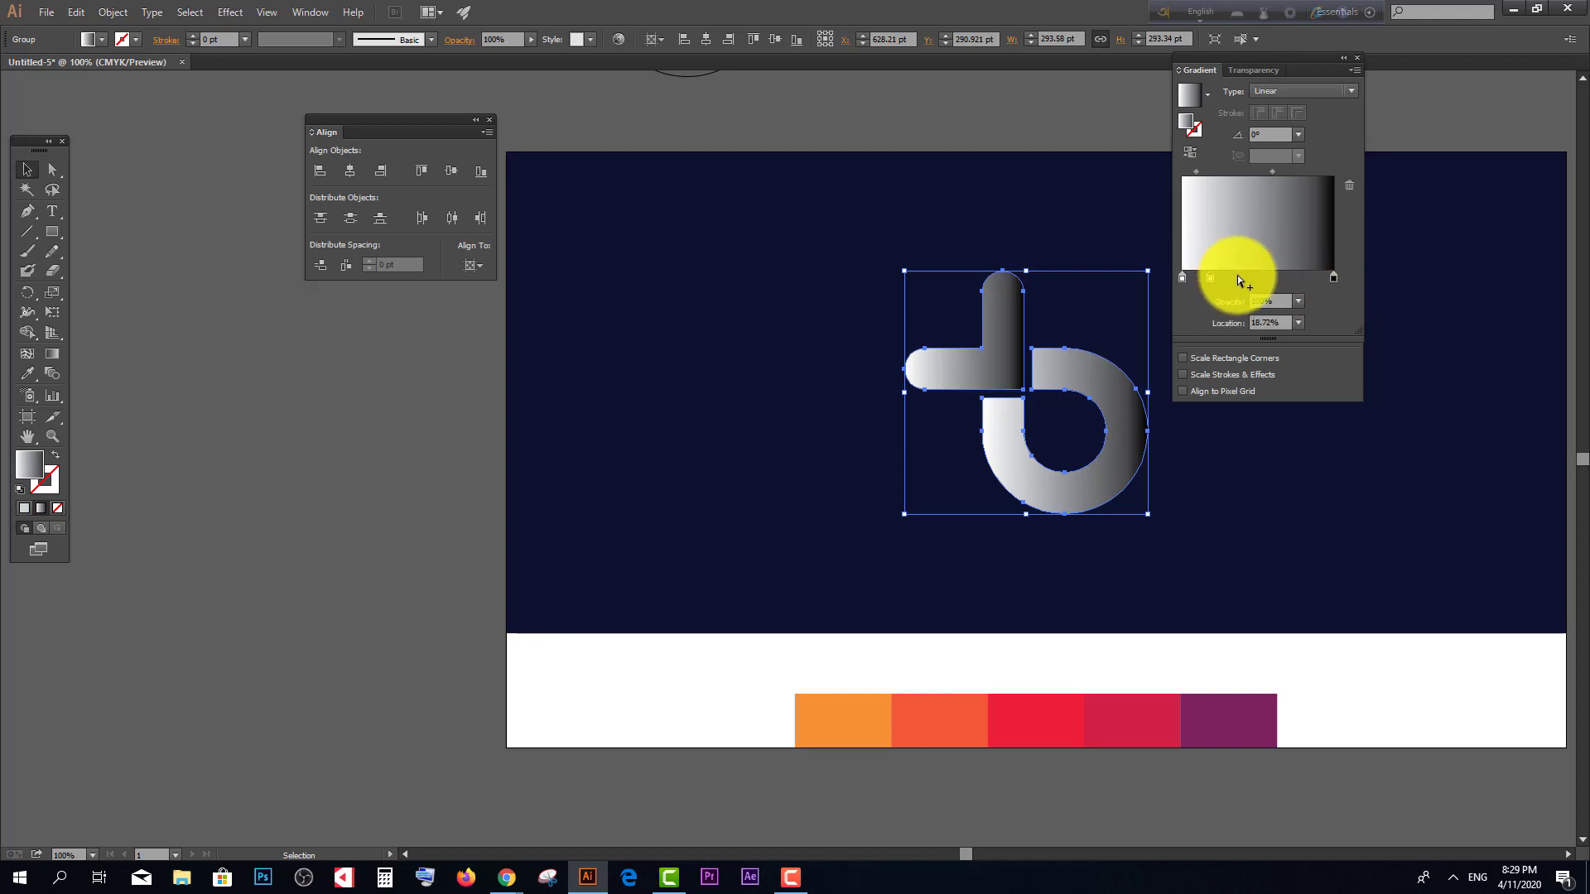
pyautogui.click(1237, 278)
pyautogui.moveTo(1238, 277); pyautogui.dragTo(1181, 277)
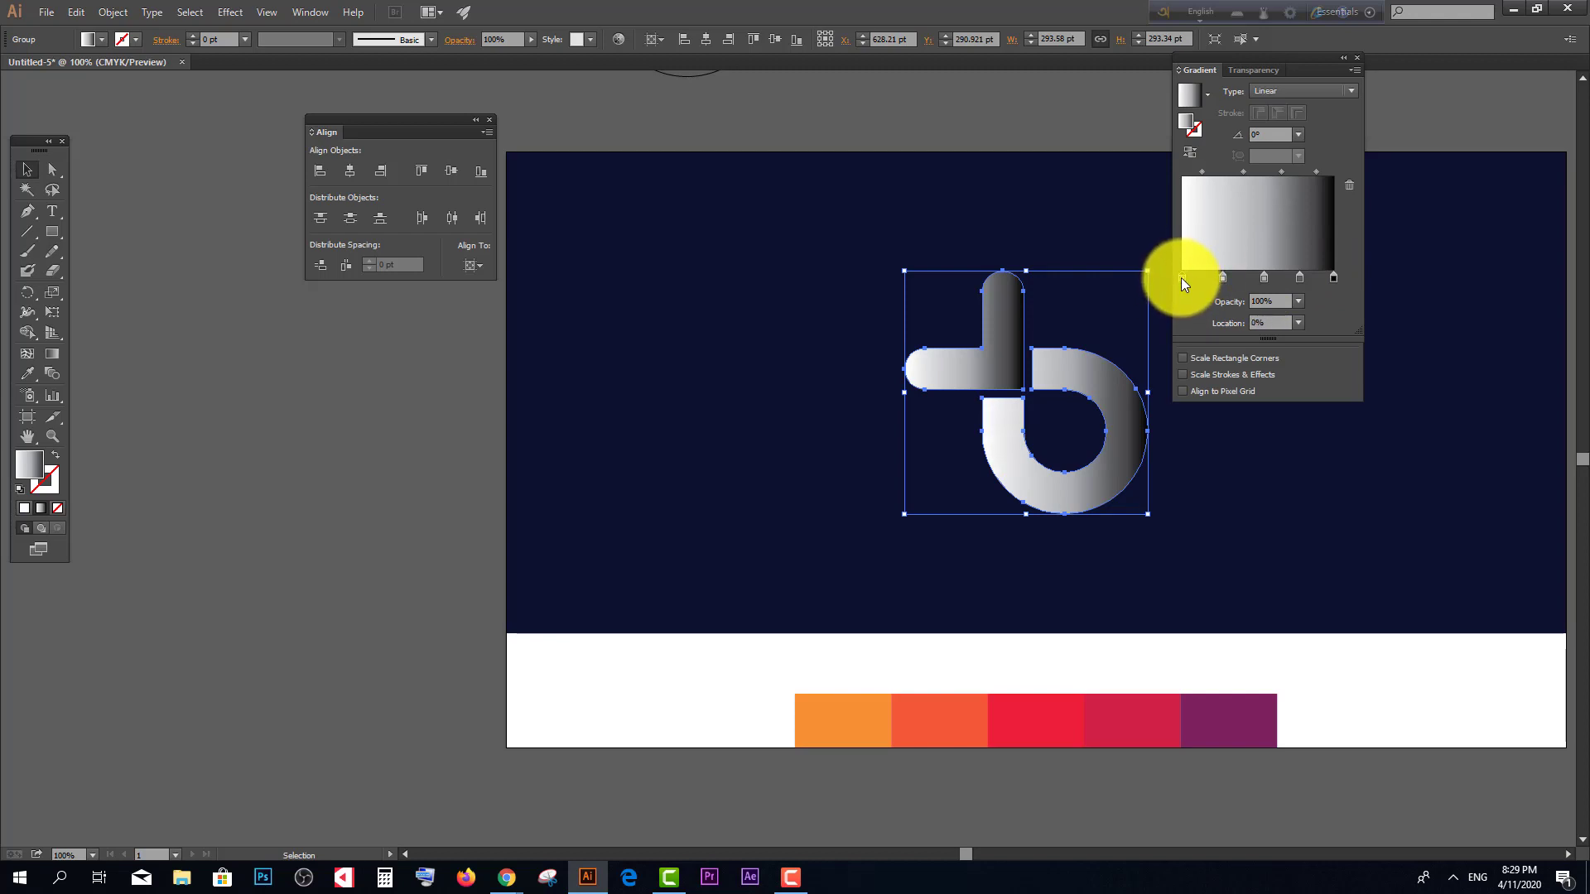
# Step: Colour the gradient's first stop with the orange swatch and its second stop with the red-orange swatch using the Eyedropper
pyautogui.click(24, 374)
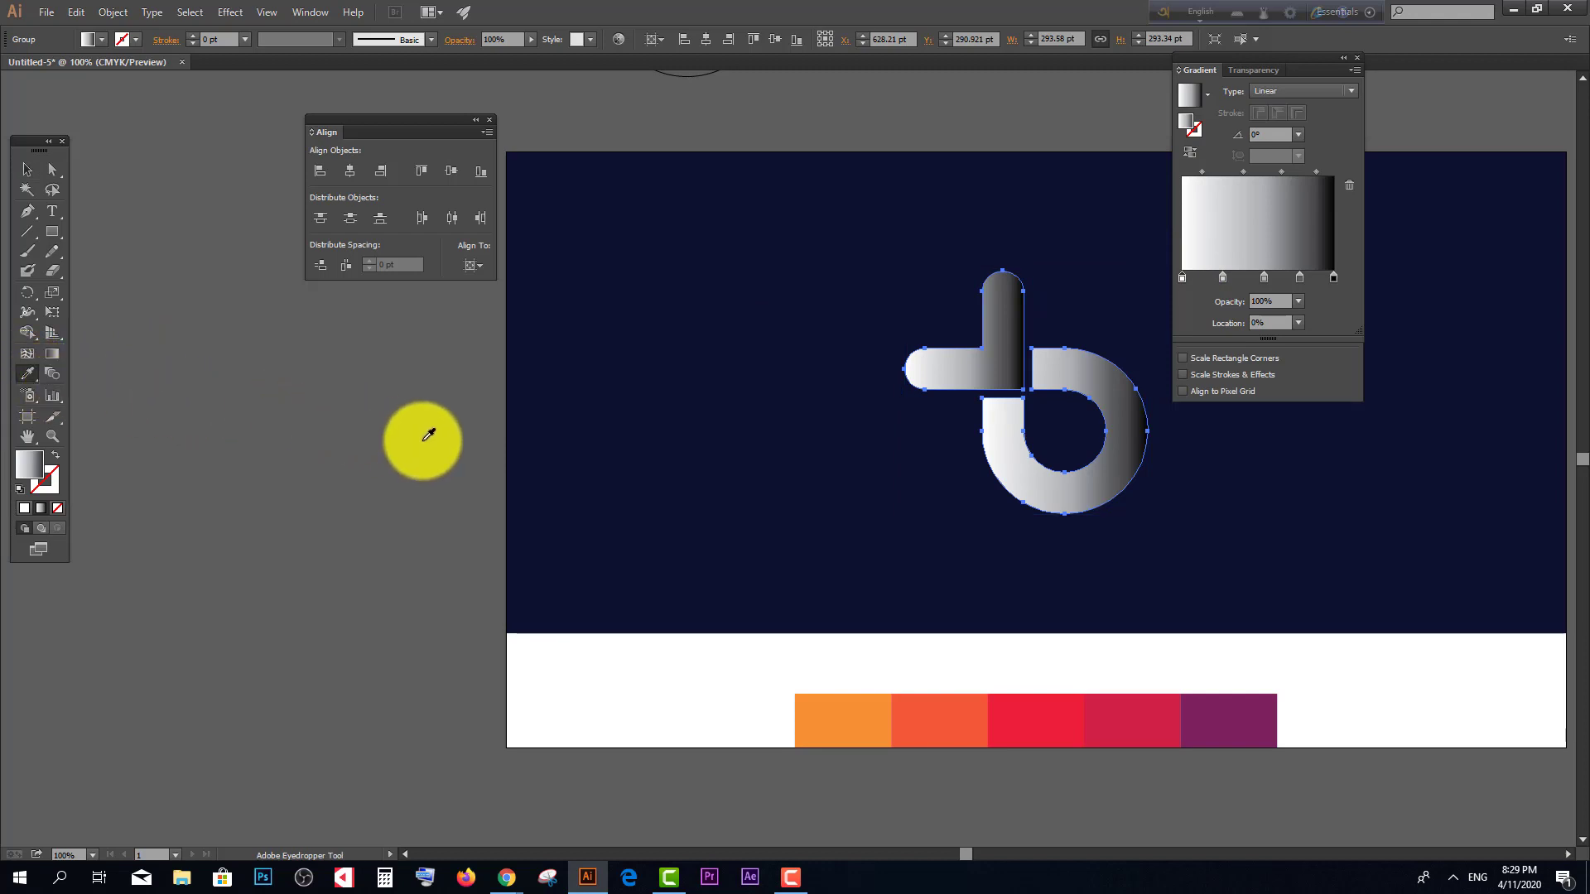
pyautogui.click(832, 721)
pyautogui.click(1222, 276)
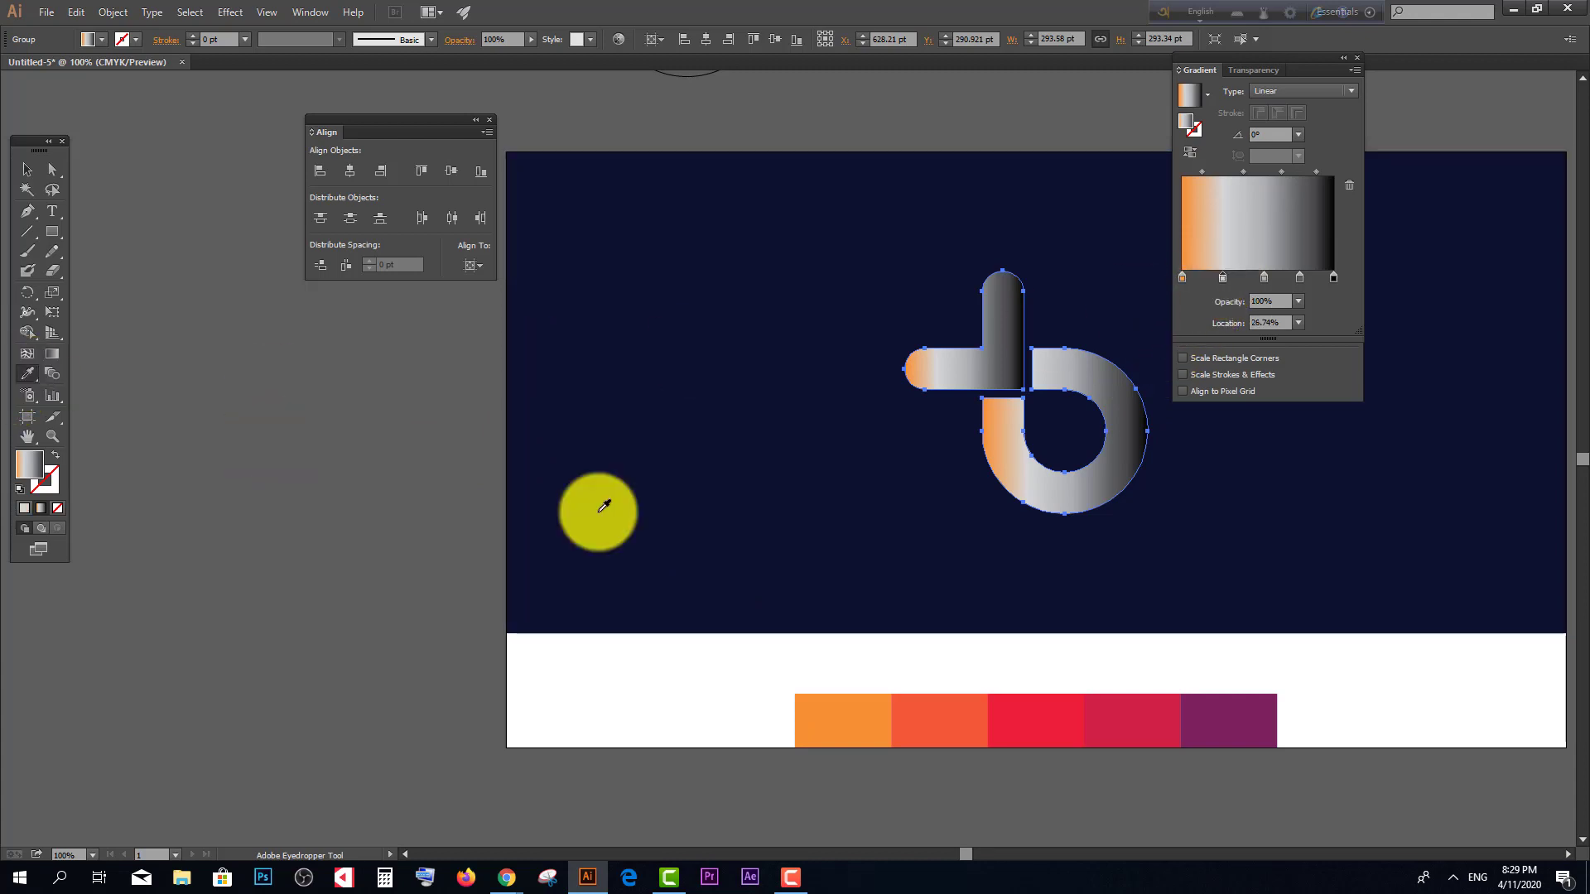
pyautogui.click(939, 717)
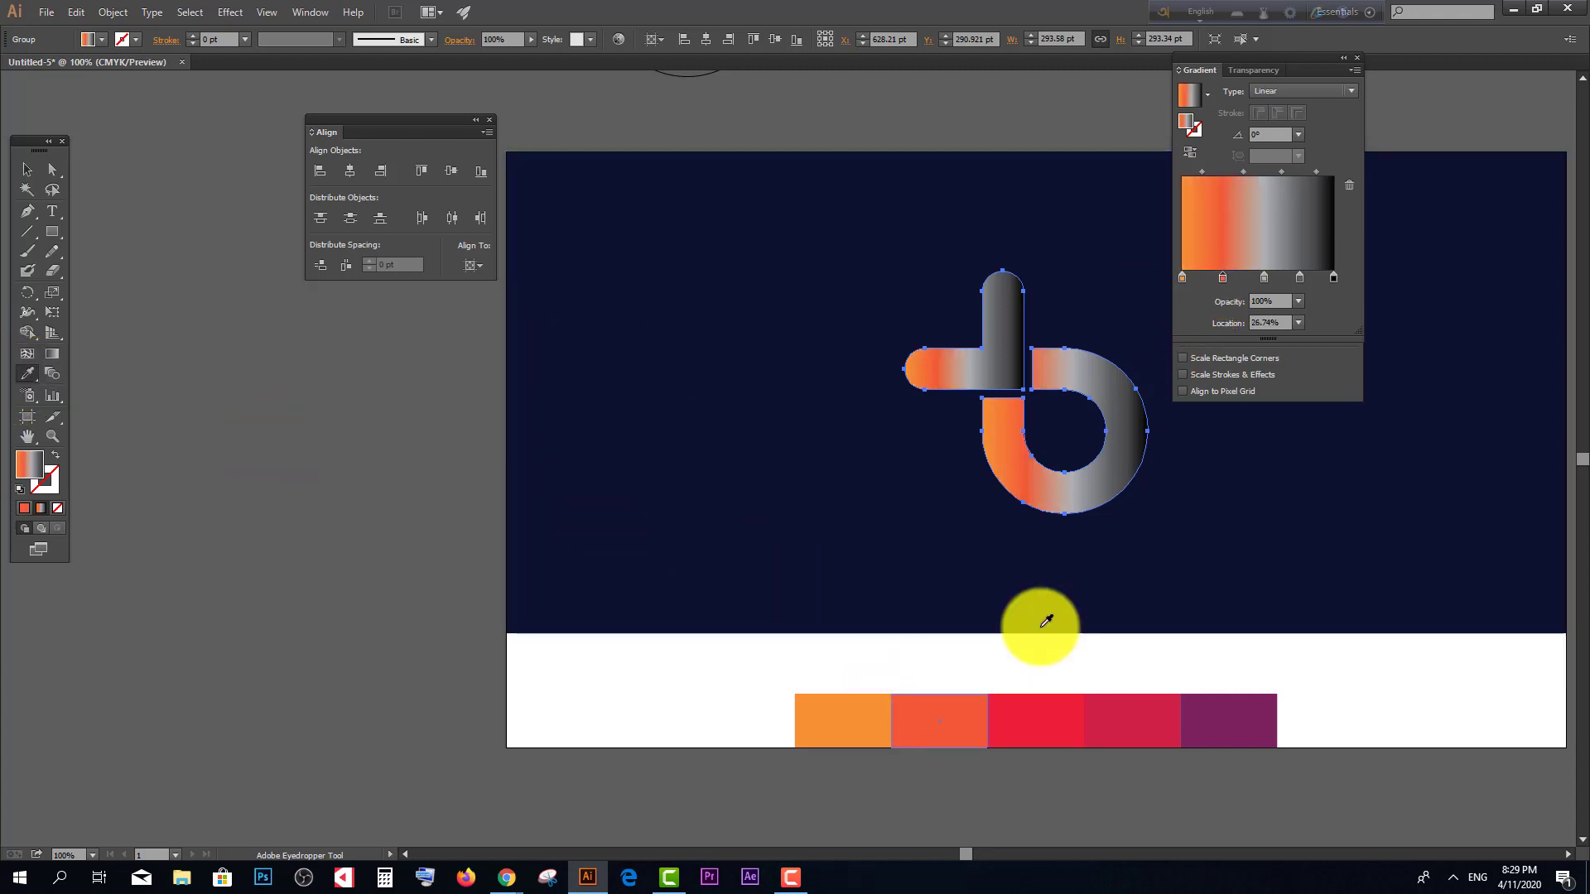
# Step: Colour the gradient's third stop with the red swatch and its fourth stop with the crimson swatch using the Eyedropper
pyautogui.click(1263, 277)
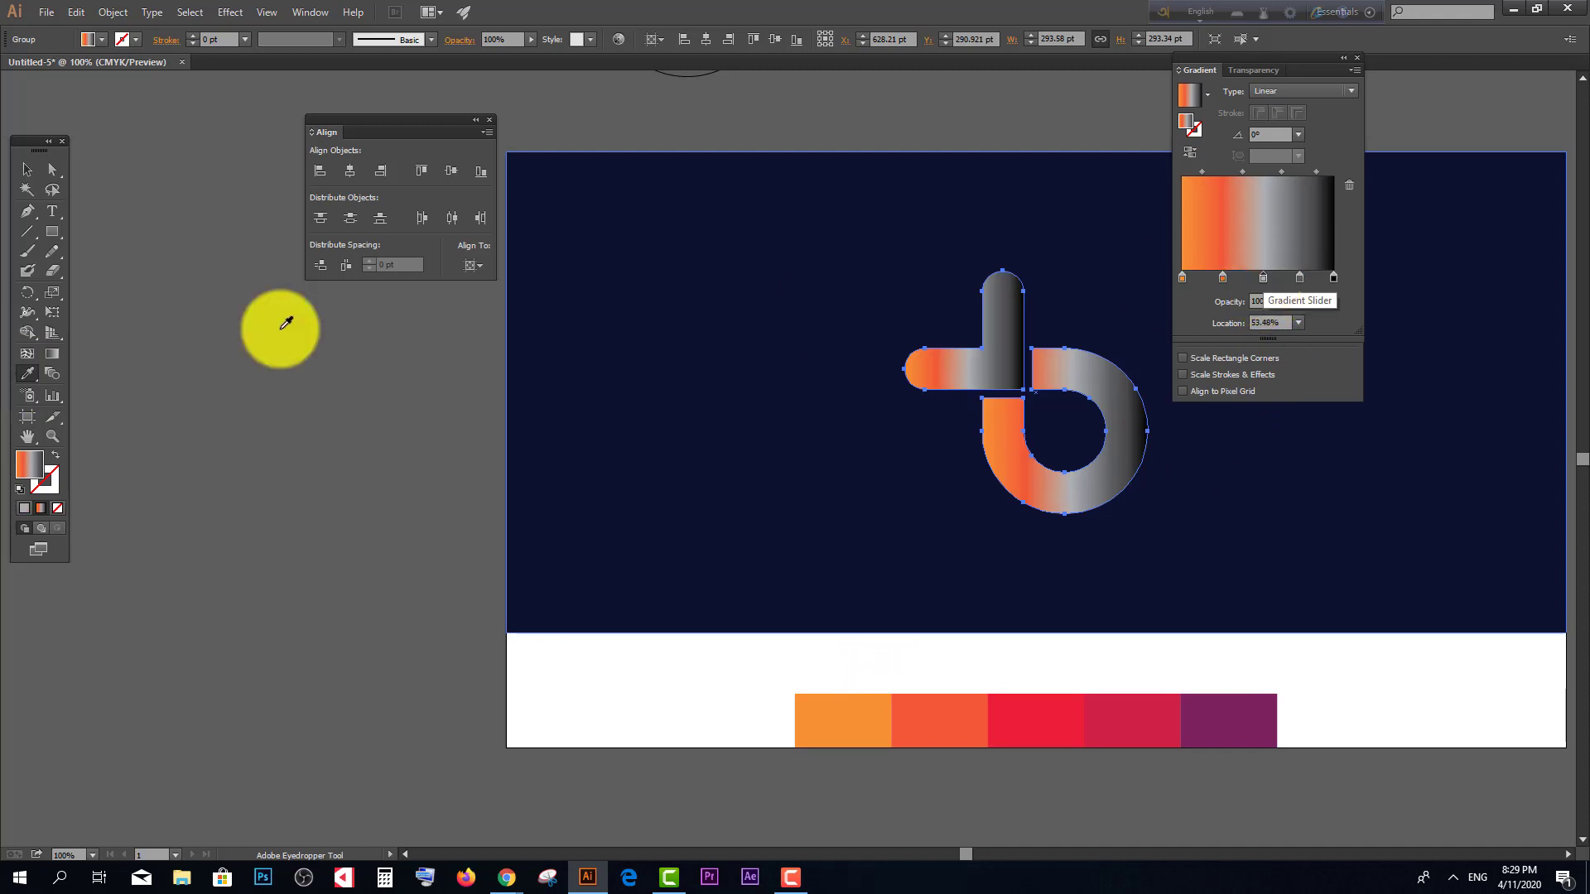
pyautogui.click(33, 375)
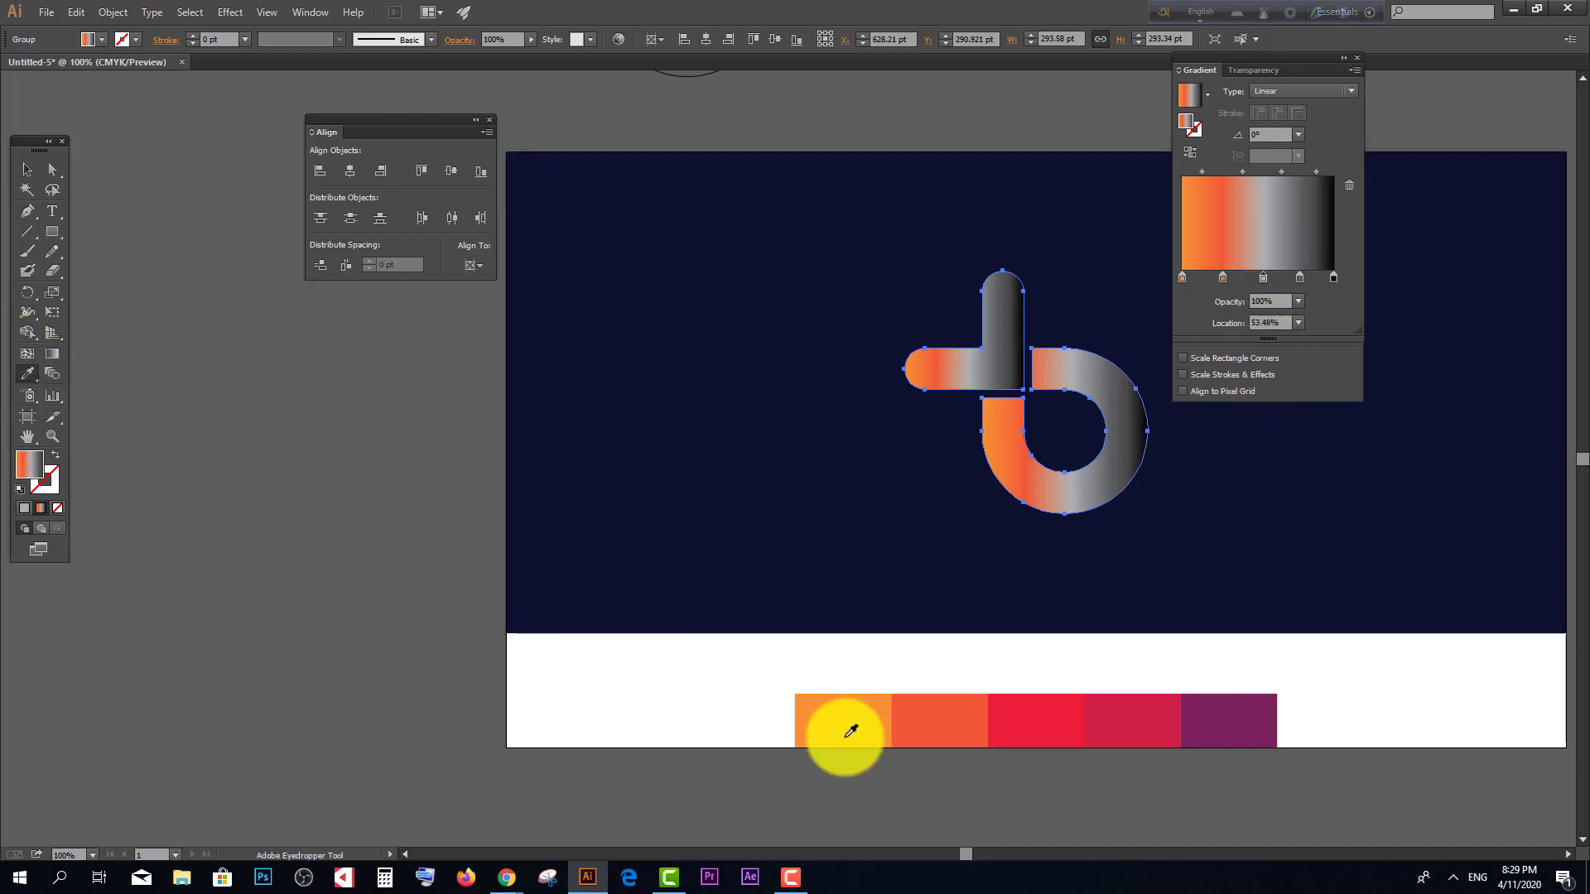
pyautogui.click(1029, 720)
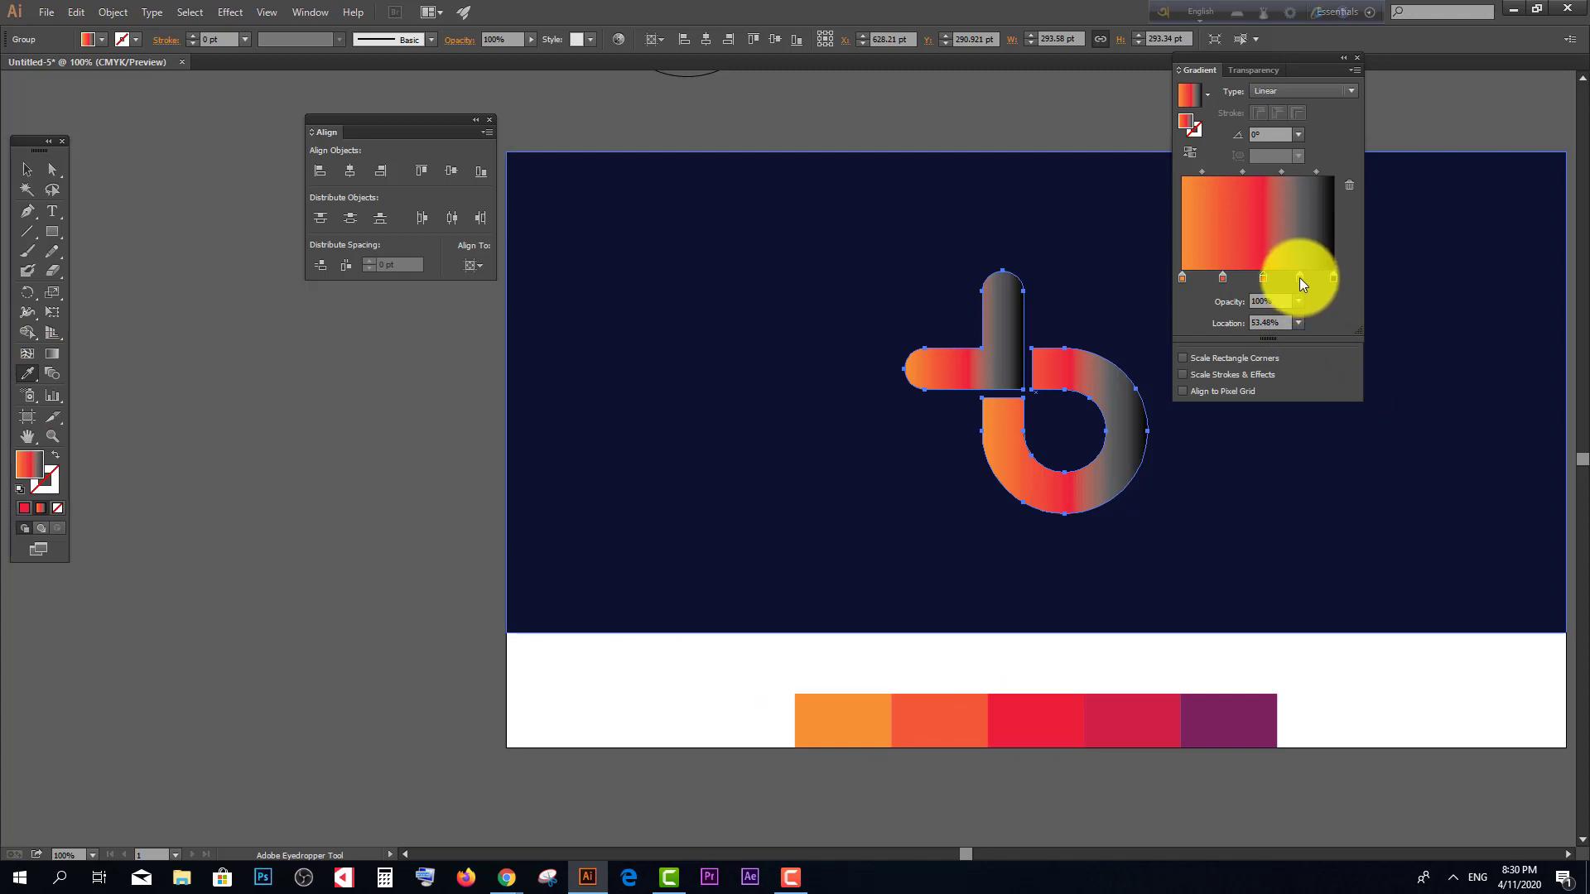
pyautogui.click(1299, 277)
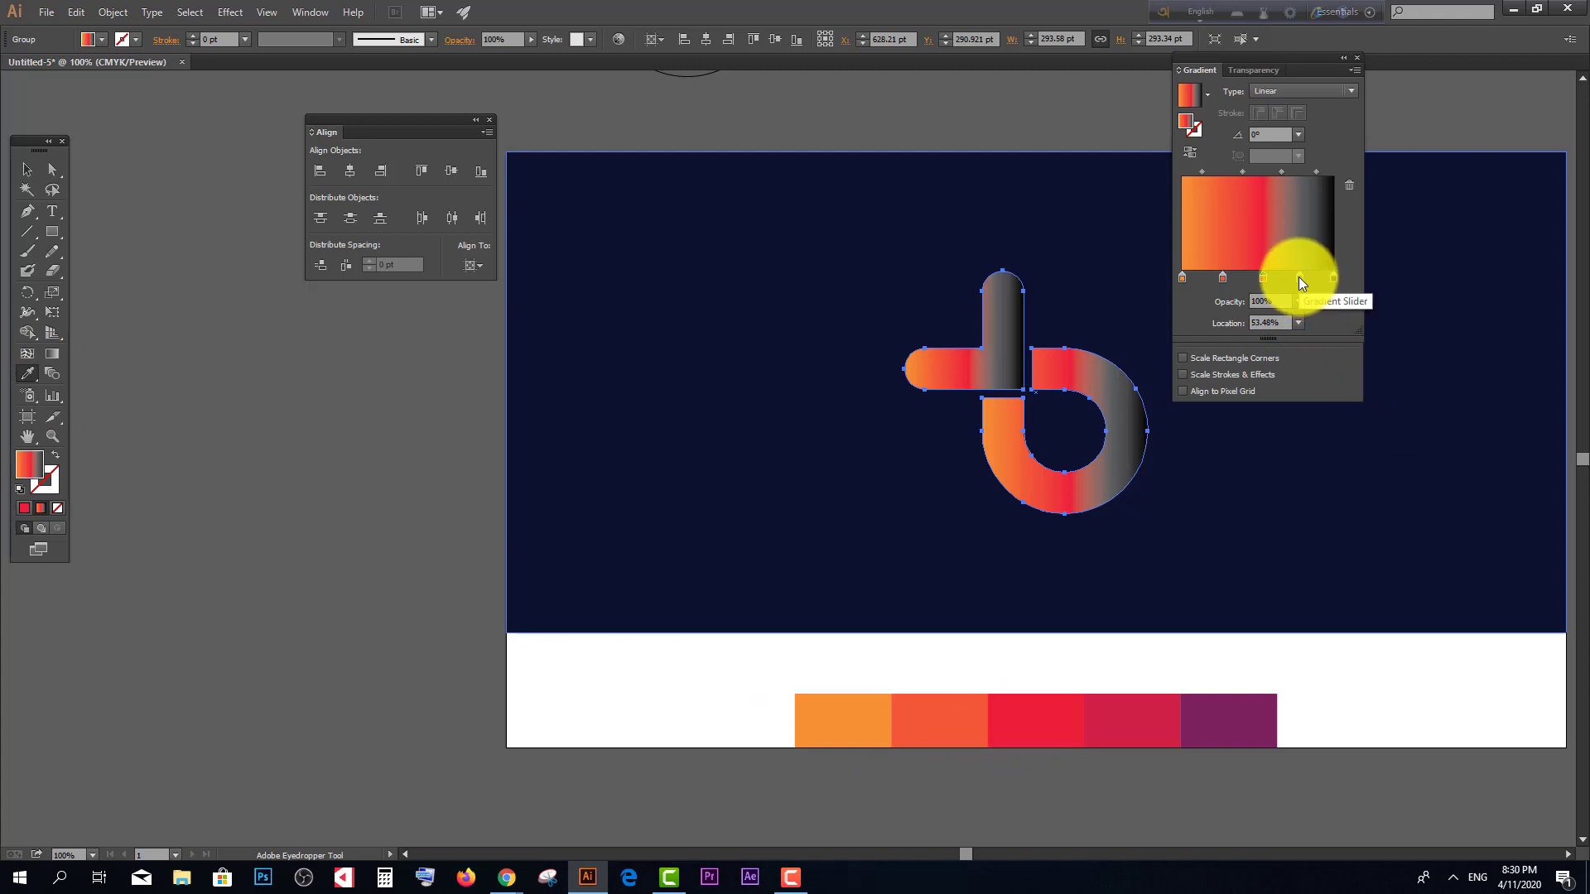
pyautogui.click(24, 378)
pyautogui.click(1041, 708)
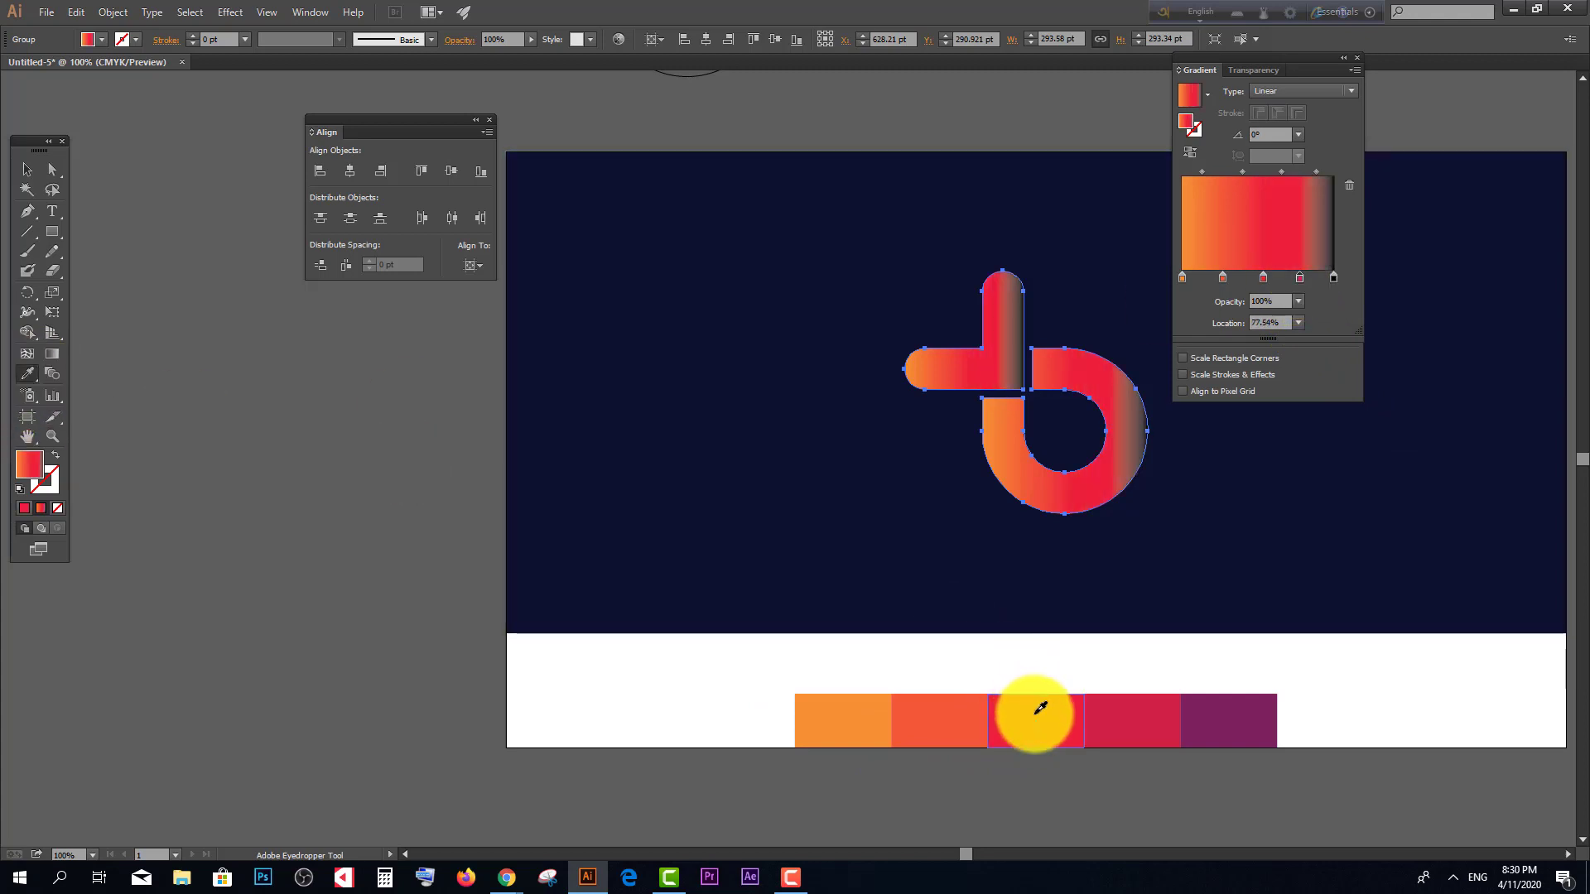
# Step: Colour the gradient's last stop at 100% with the purple swatch and take the selection off the logo
pyautogui.click(1330, 279)
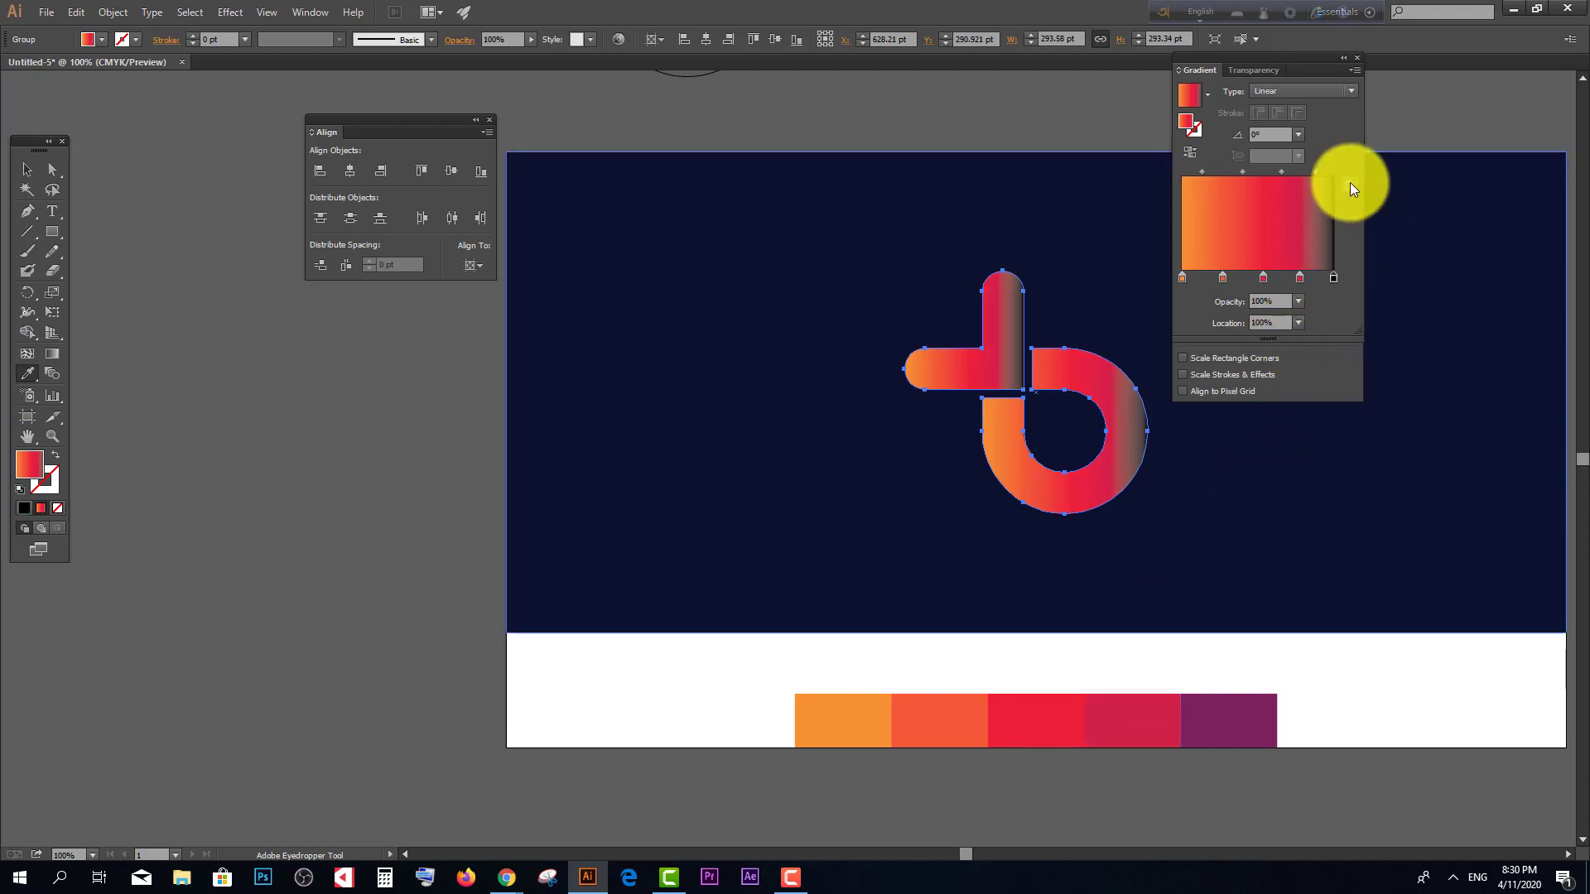
pyautogui.moveTo(1330, 277); pyautogui.dragTo(1333, 277)
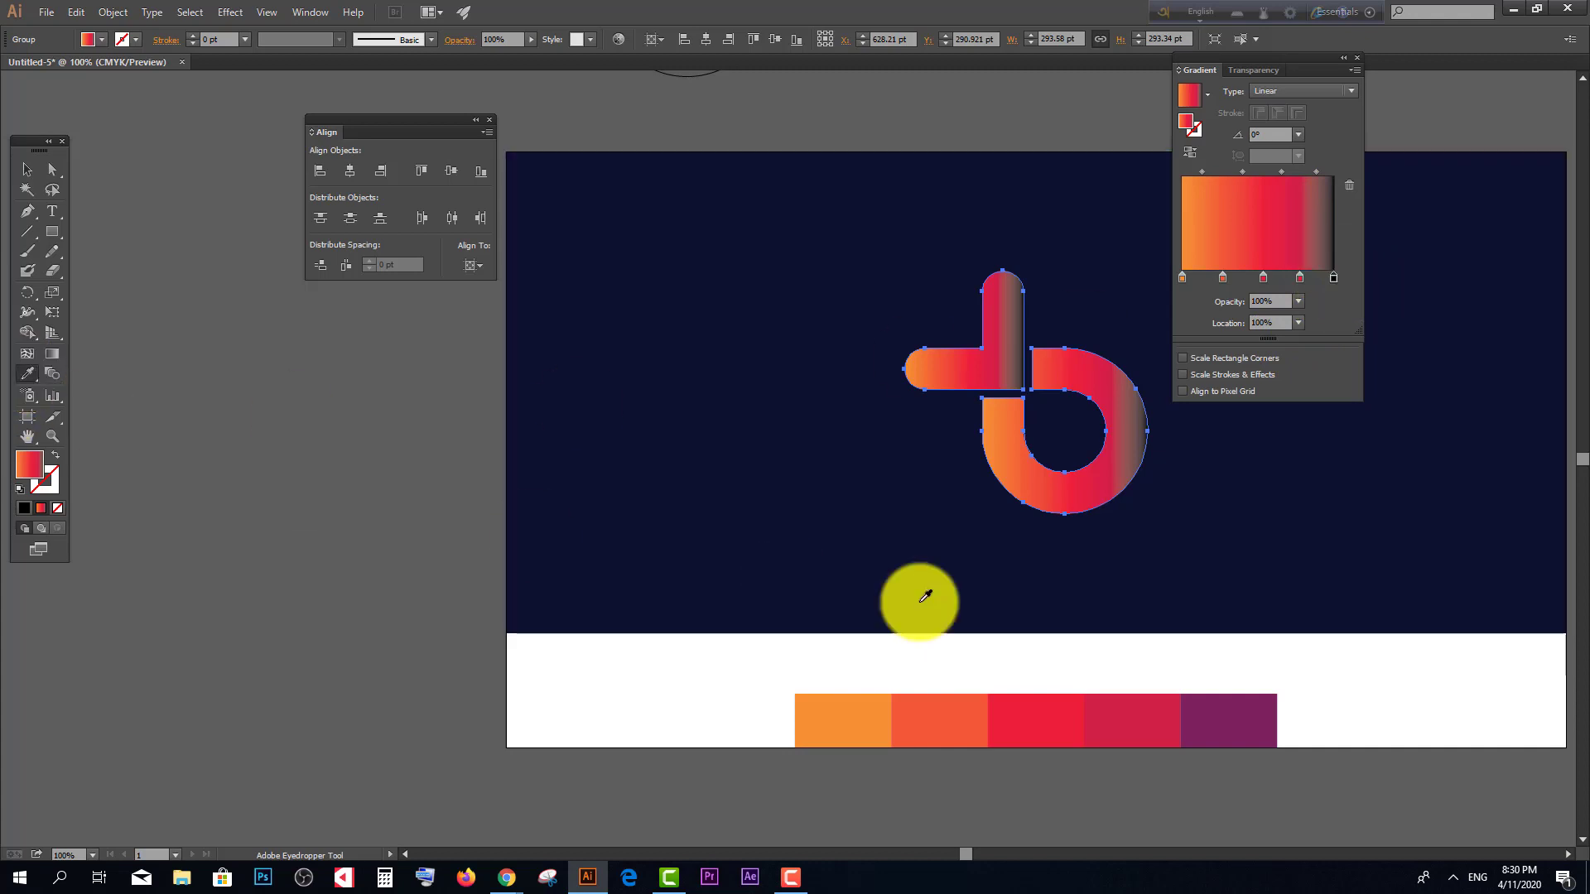
pyautogui.keyDown('shift'); pyautogui.click(1229, 718); pyautogui.keyUp('shift')
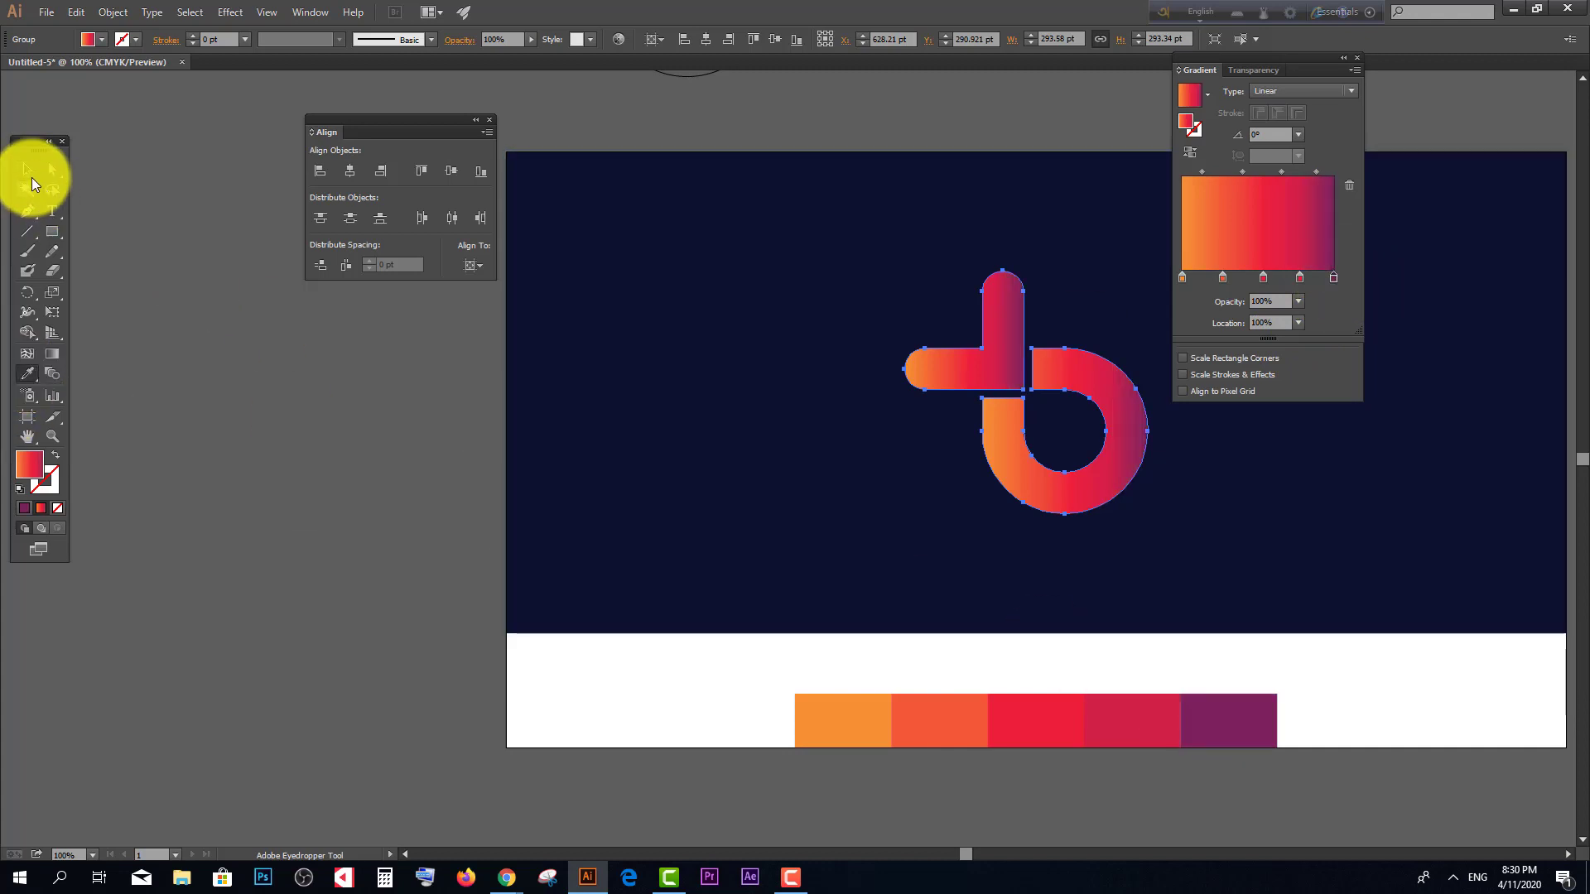
pyautogui.click(28, 170)
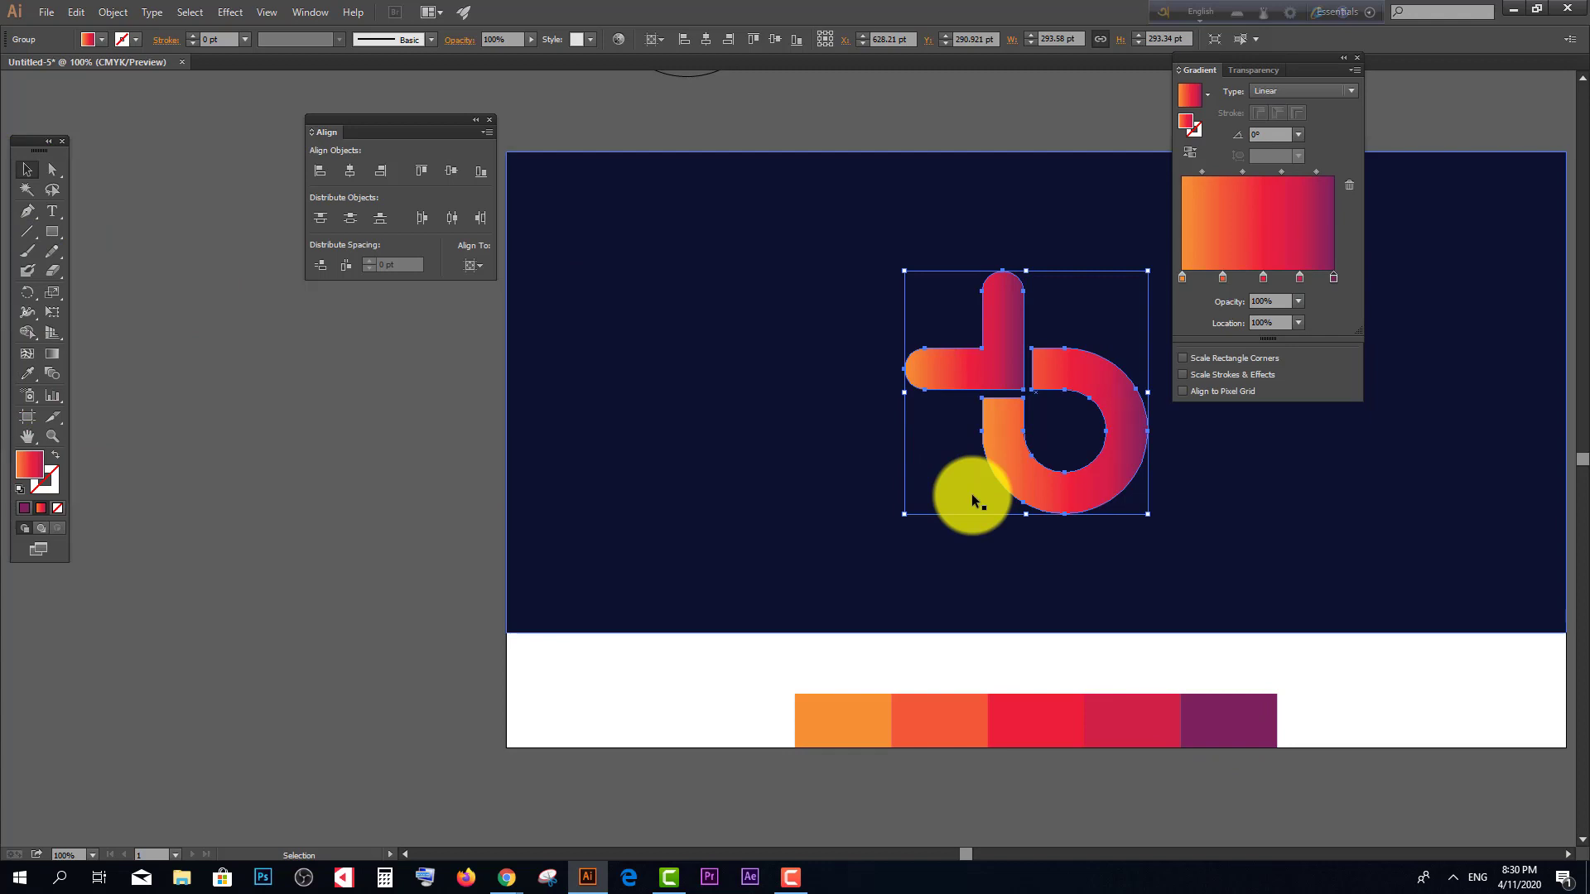
pyautogui.click(797, 449)
pyautogui.scroll(1, 1031, 494)
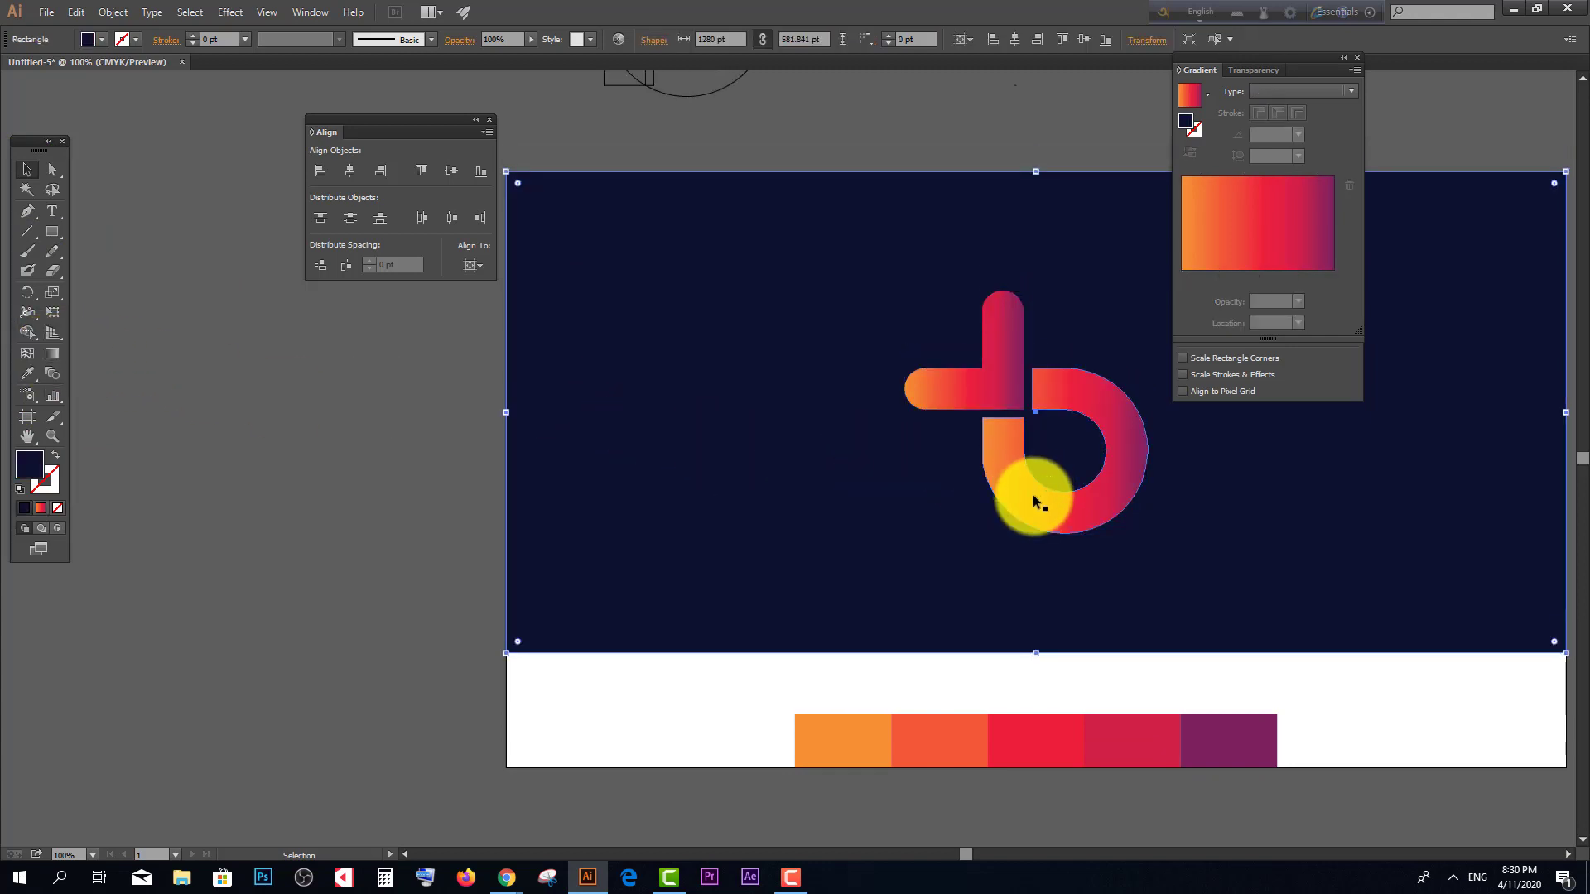
# Step: Redirect the logo's gradient diagonally from its upper left to its lower right at about -41.2° with the Gradient tool and deselect it
pyautogui.click(1017, 484)
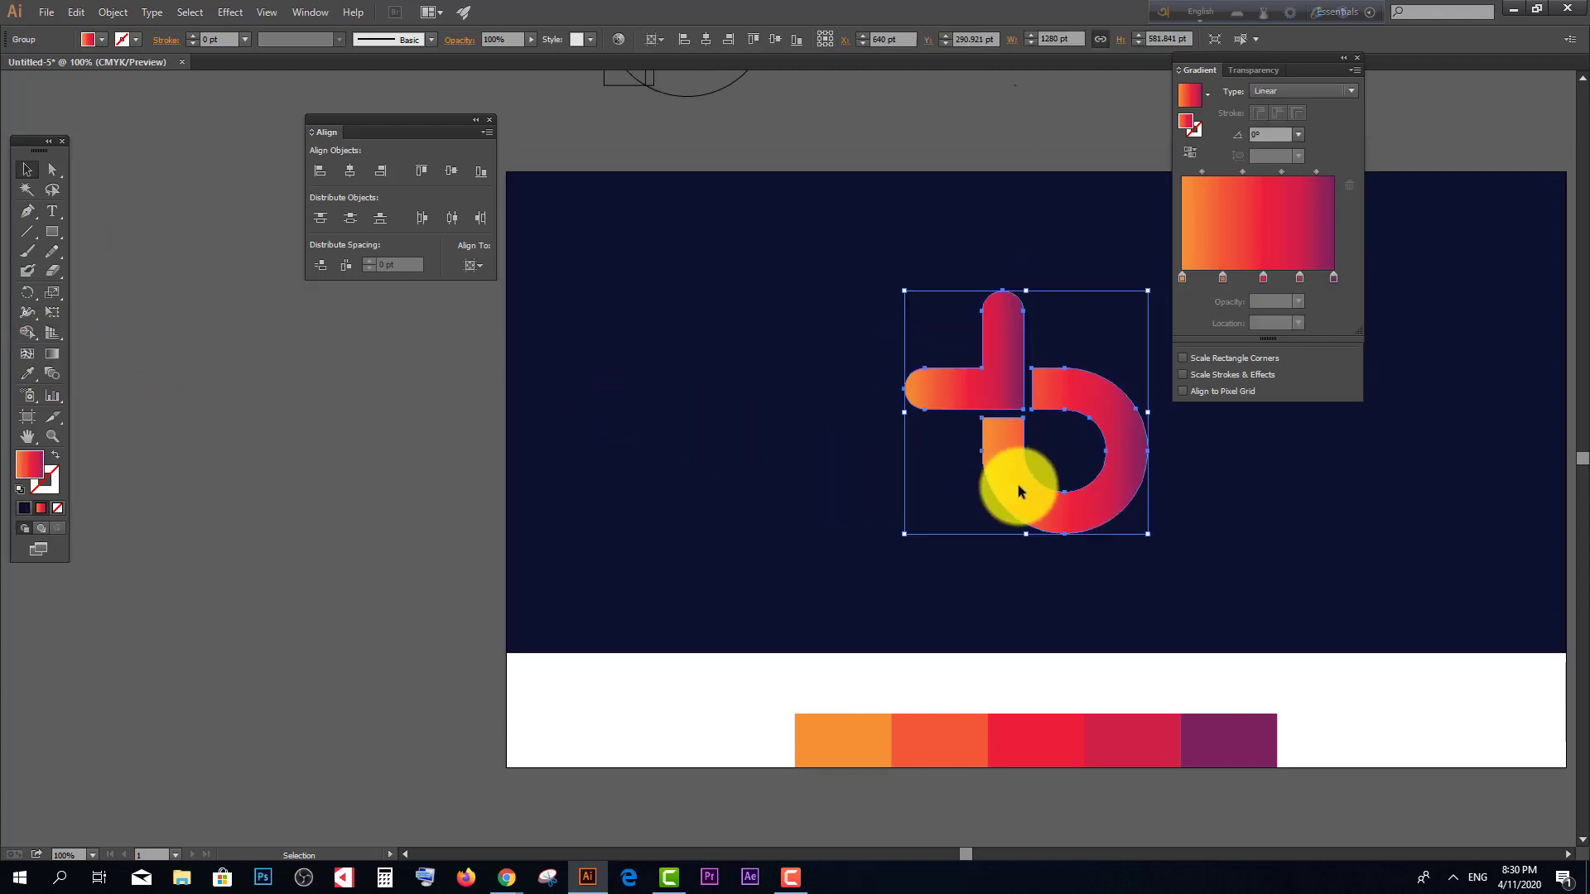
pyautogui.click(52, 353)
pyautogui.moveTo(935, 341); pyautogui.dragTo(1129, 513)
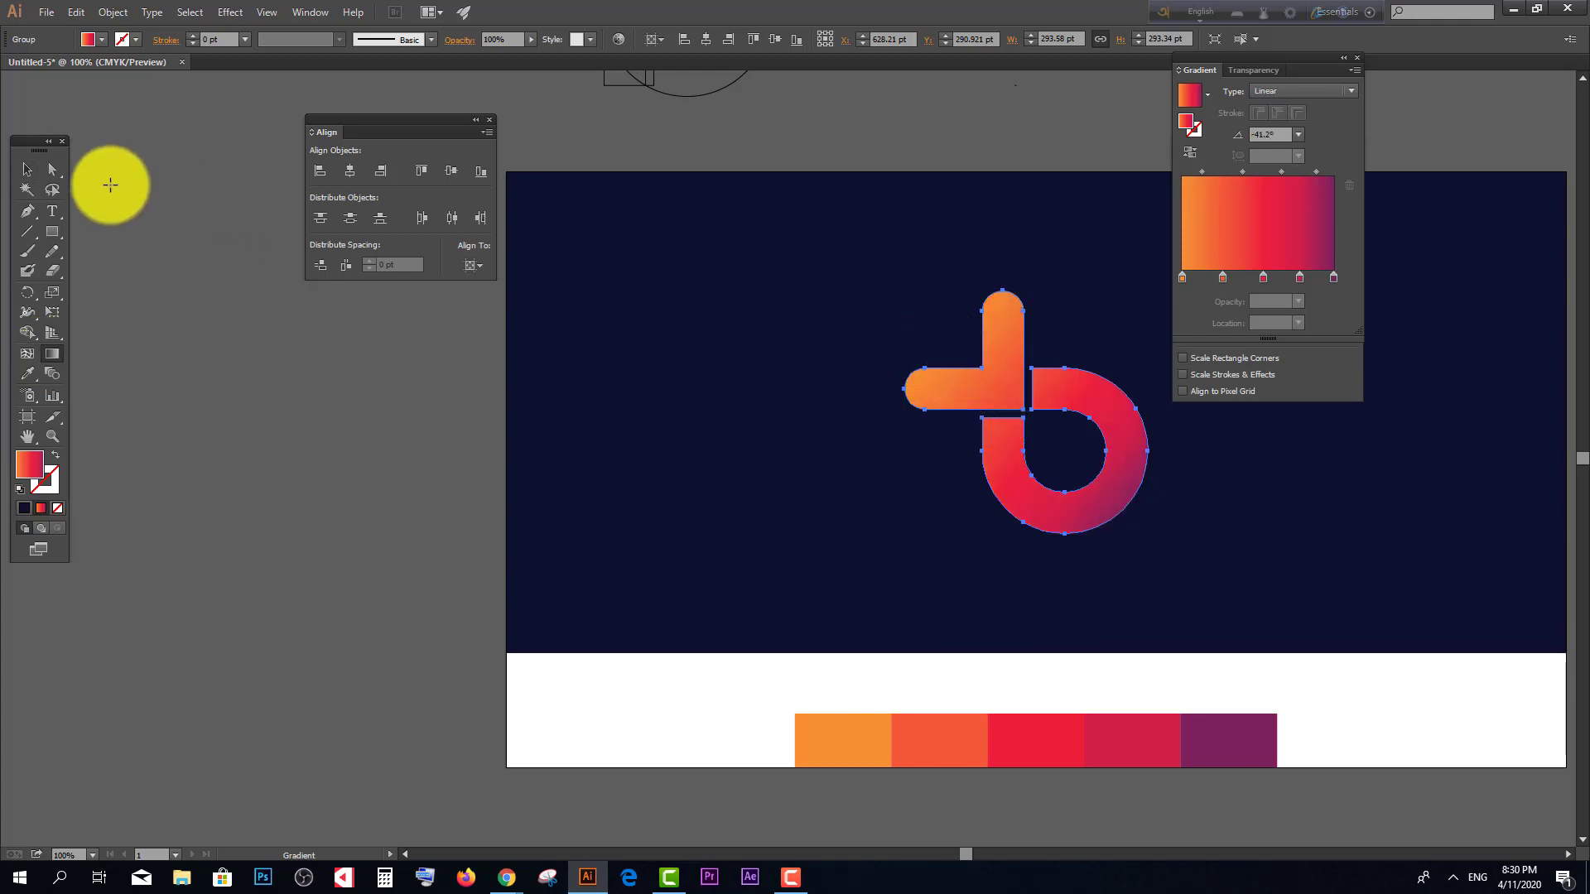
pyautogui.click(27, 169)
pyautogui.click(260, 398)
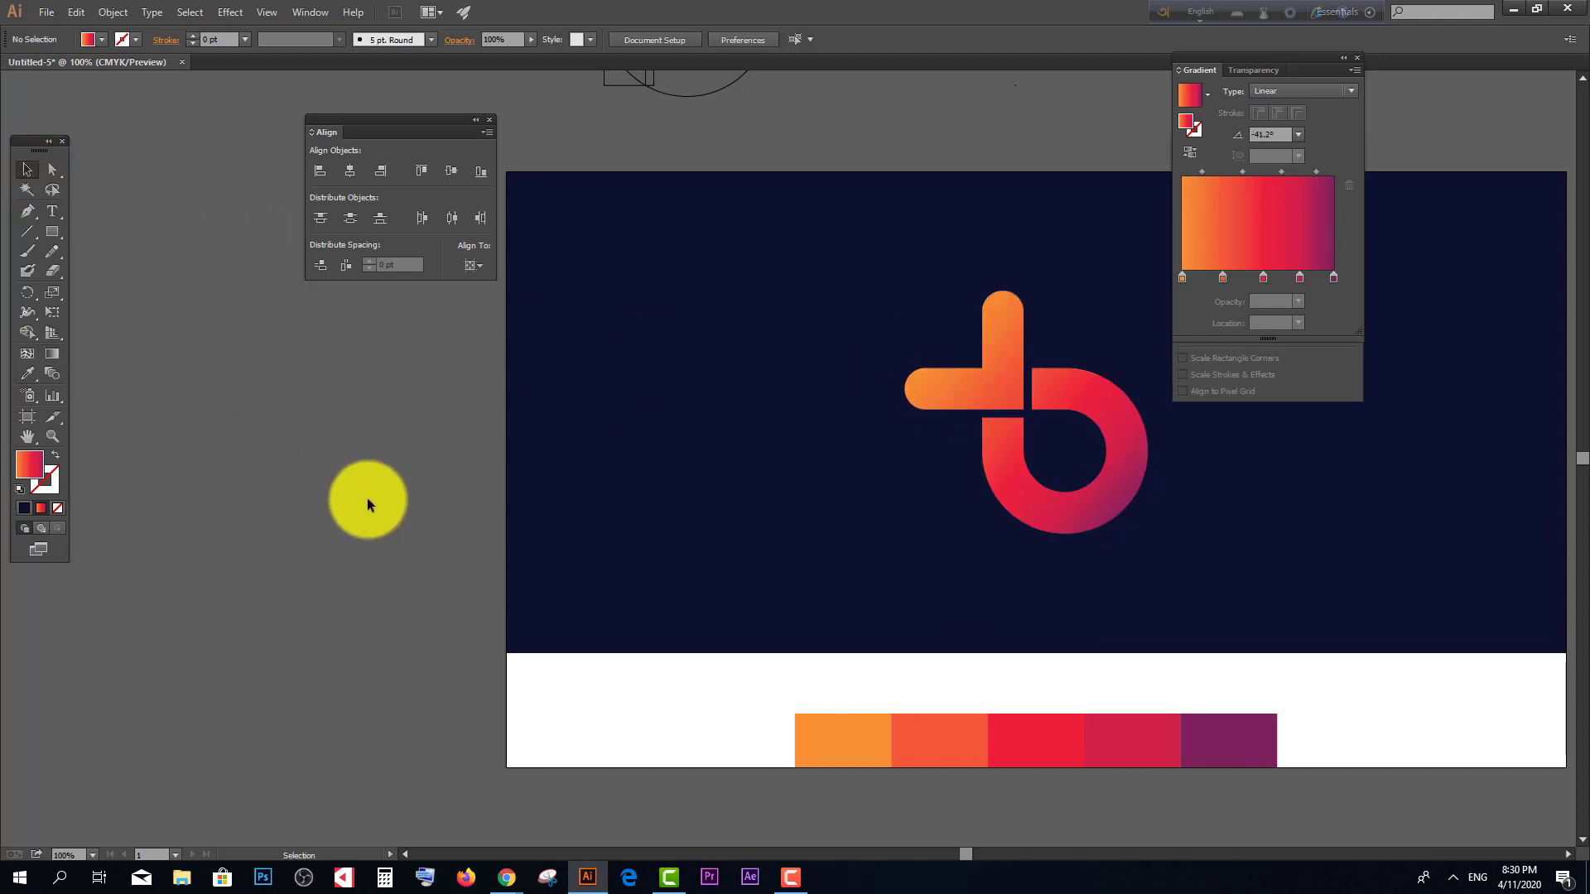
# Step: Examine the gradient logo close up and as a whole on the navy background
pyautogui.scroll(1, 1020, 422)
pyautogui.scroll(2, 1020, 445)
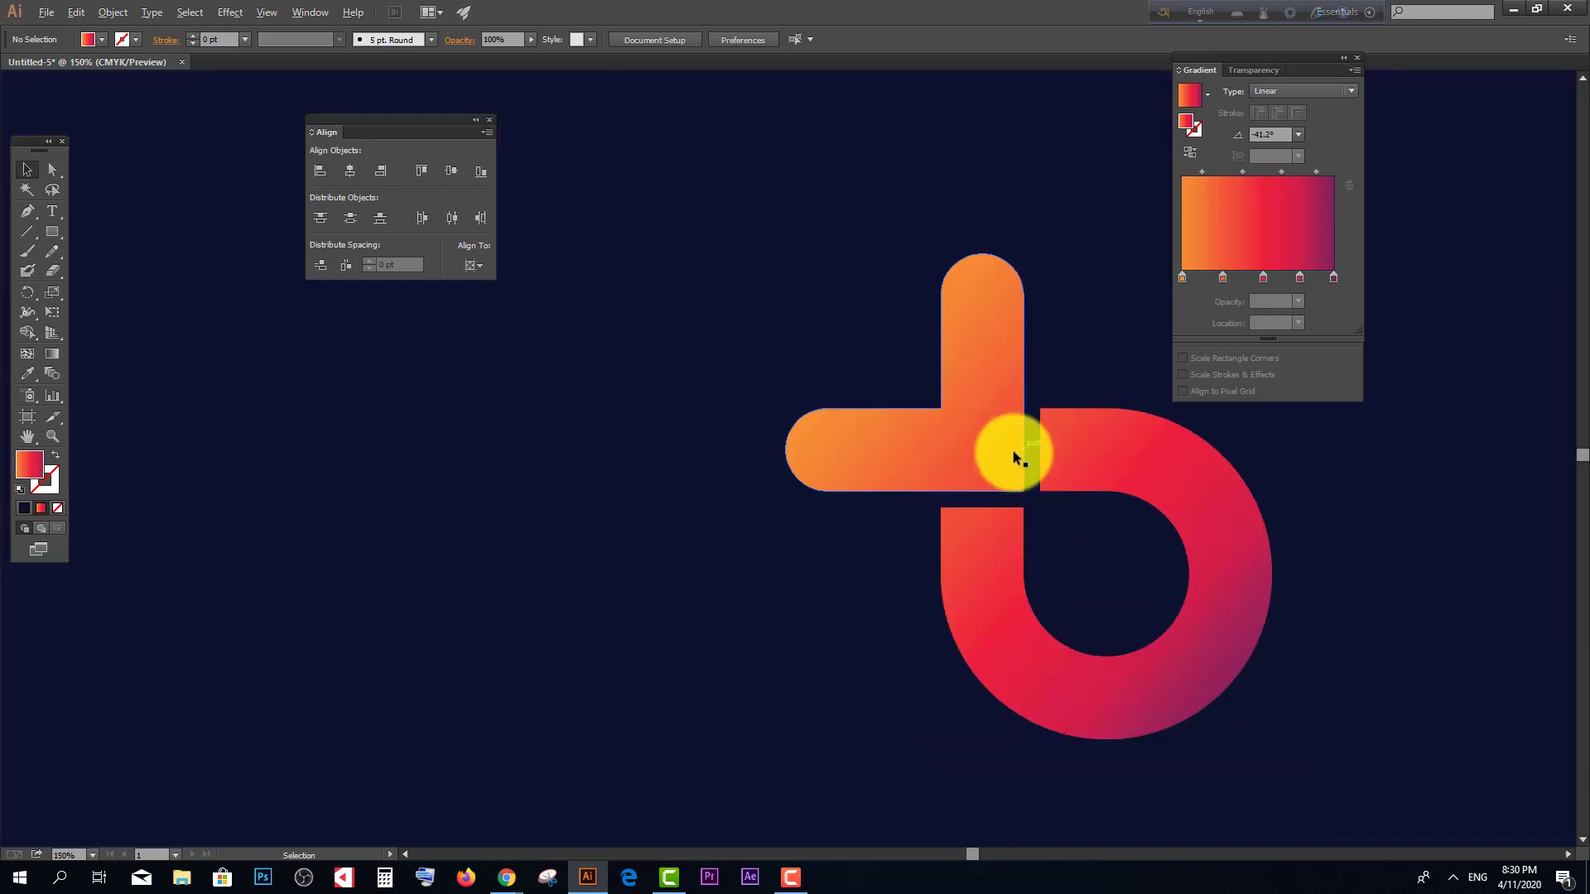
pyautogui.scroll(-1, 1012, 455)
pyautogui.scroll(3, 930, 525)
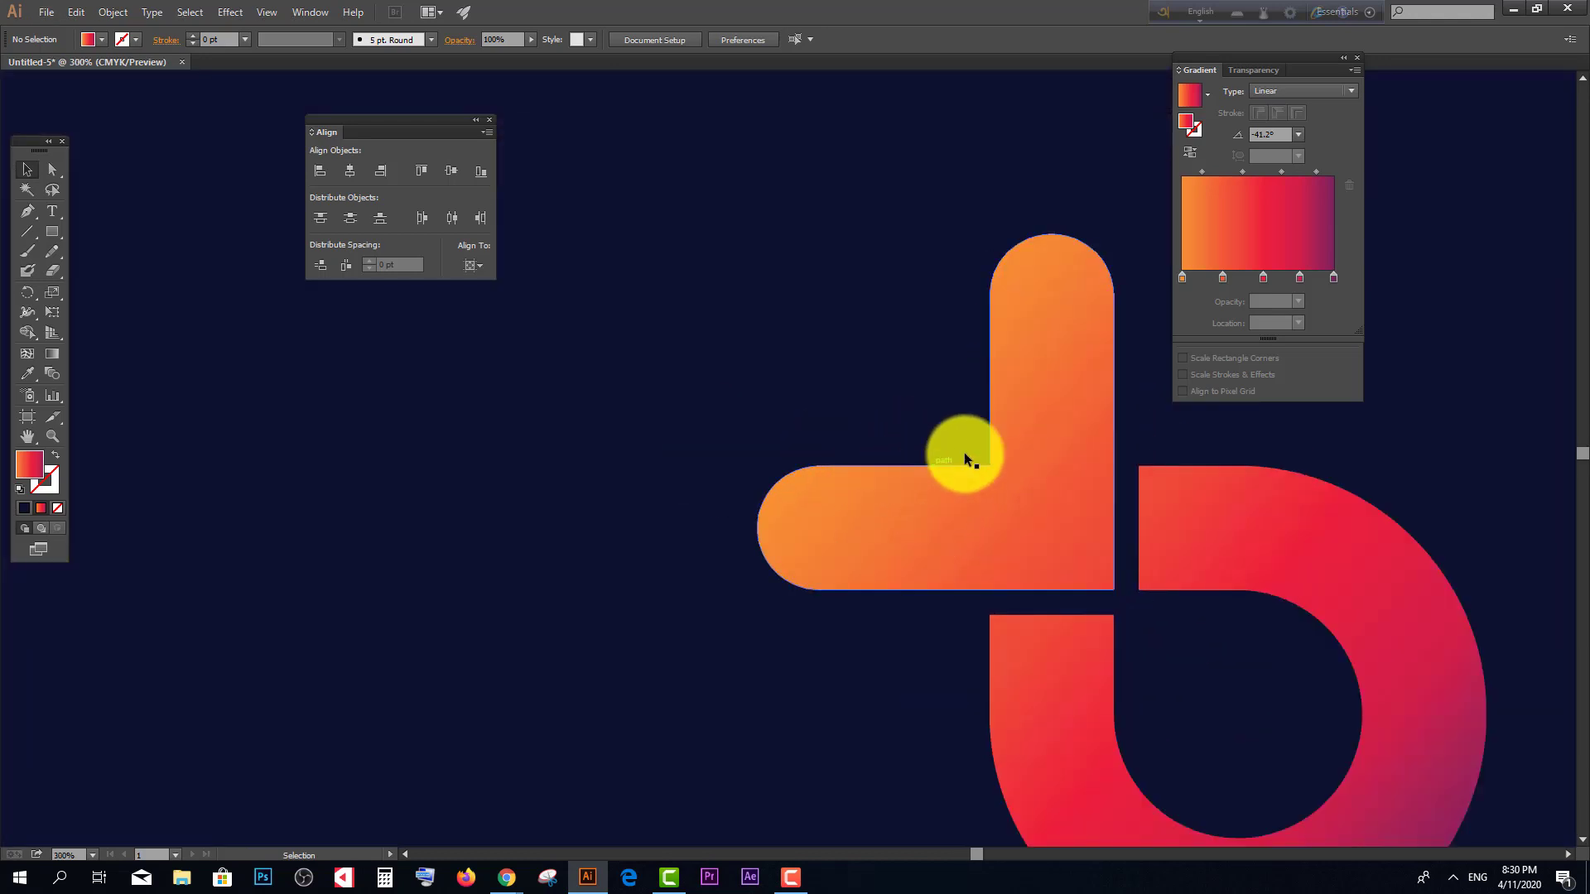
pyautogui.scroll(-2, 977, 464)
pyautogui.scroll(1, 1003, 439)
pyautogui.scroll(-1, 910, 397)
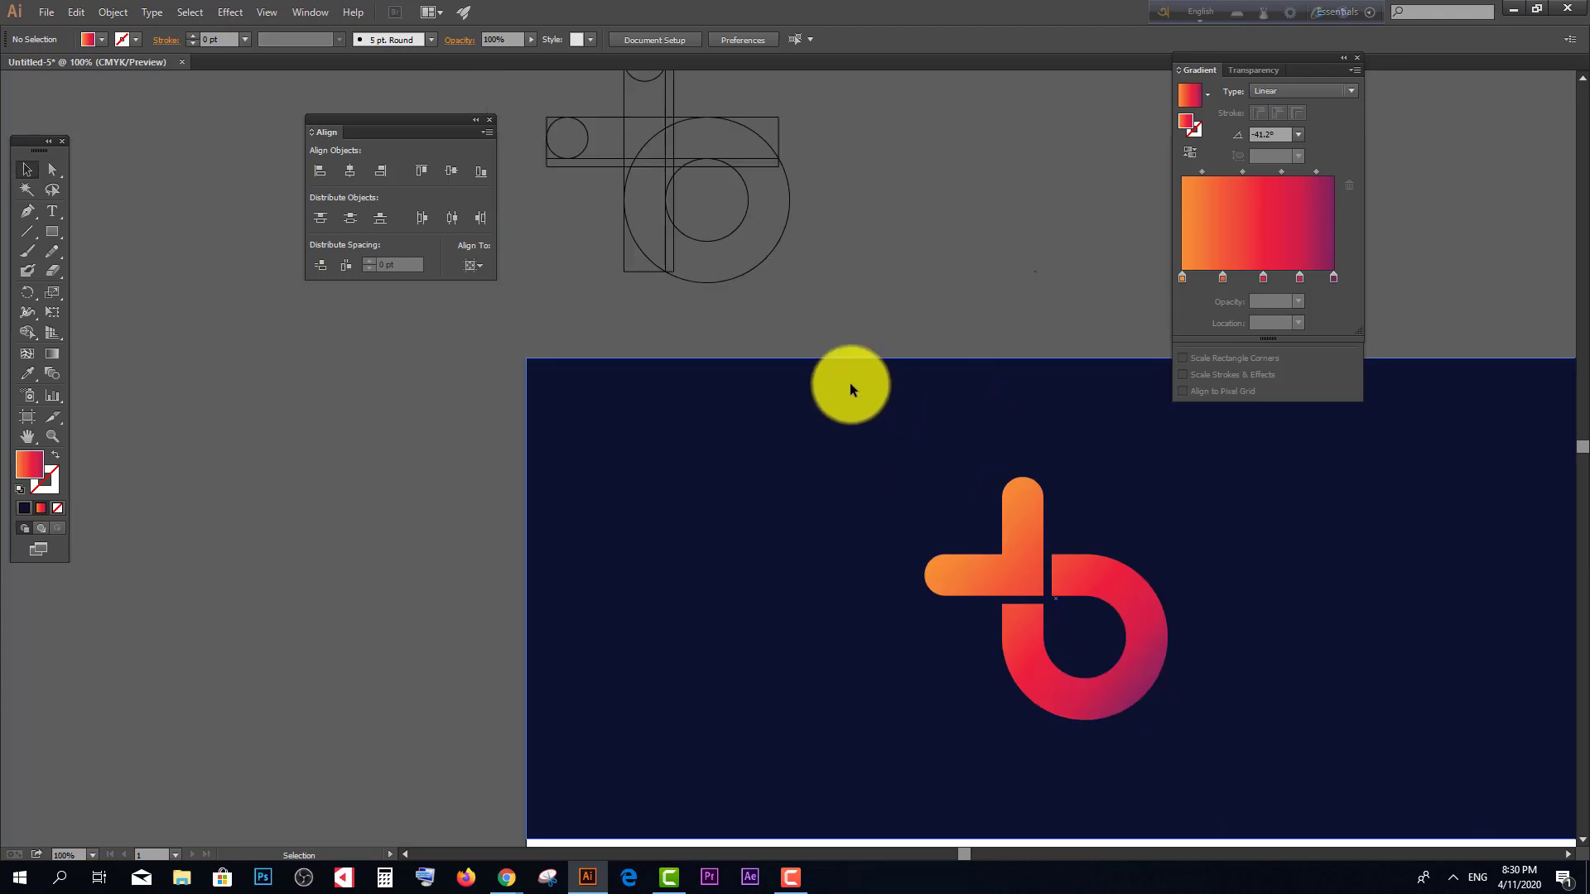
# Step: Ungroup the upper small circle and the narrow vertical rectangle in the construction outlines above the artboard
pyautogui.scroll(1, 745, 331)
pyautogui.scroll(1, 629, 278)
pyautogui.scroll(2, 612, 289)
pyautogui.scroll(1, 639, 326)
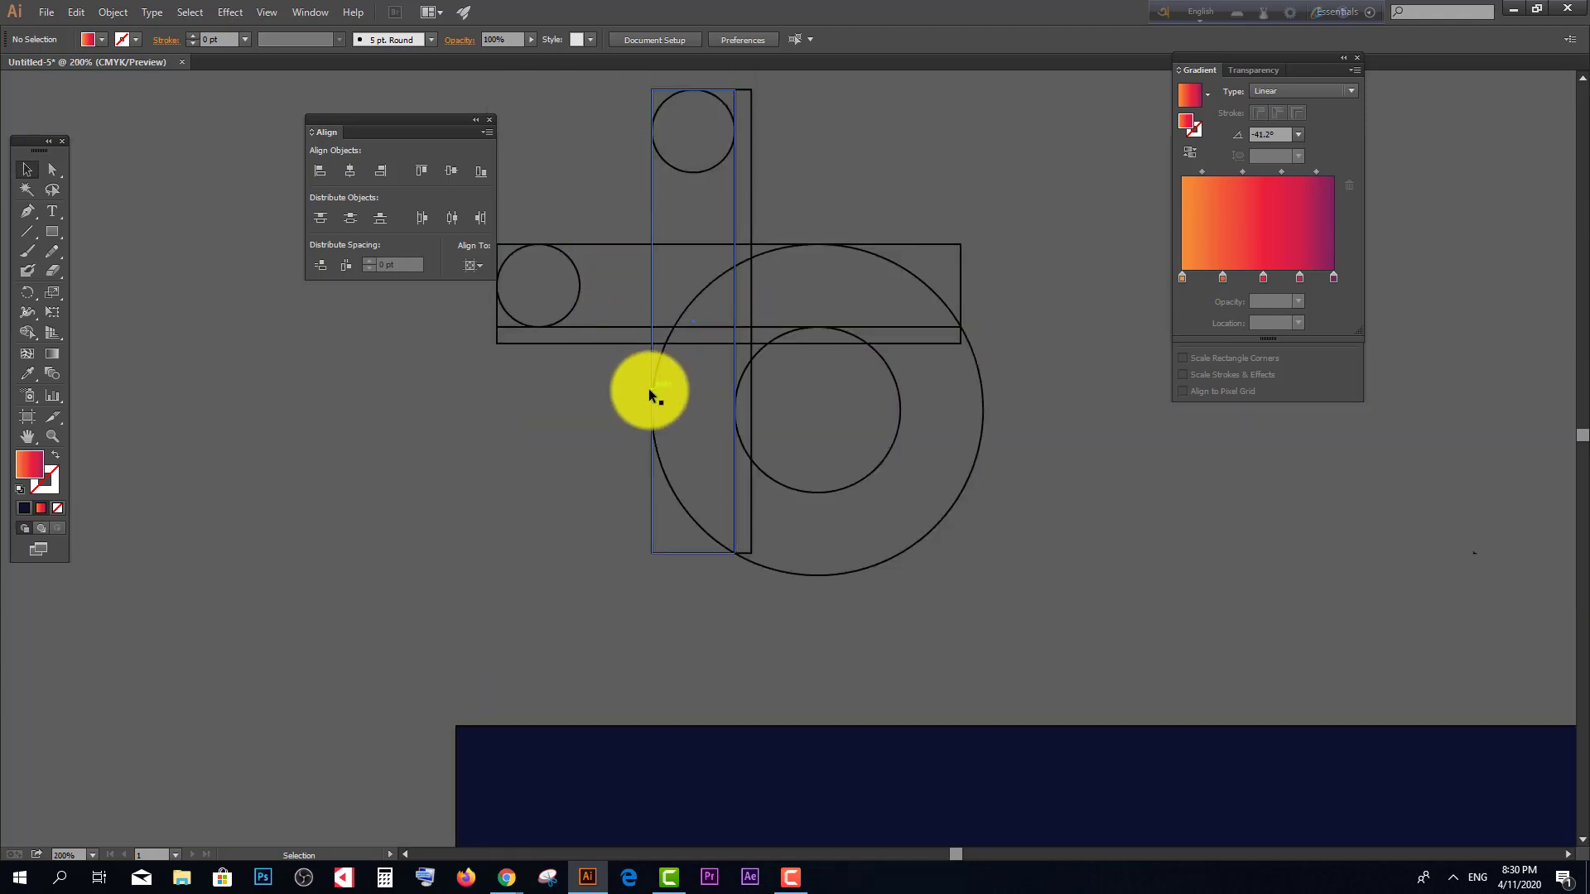
pyautogui.scroll(1, 582, 419)
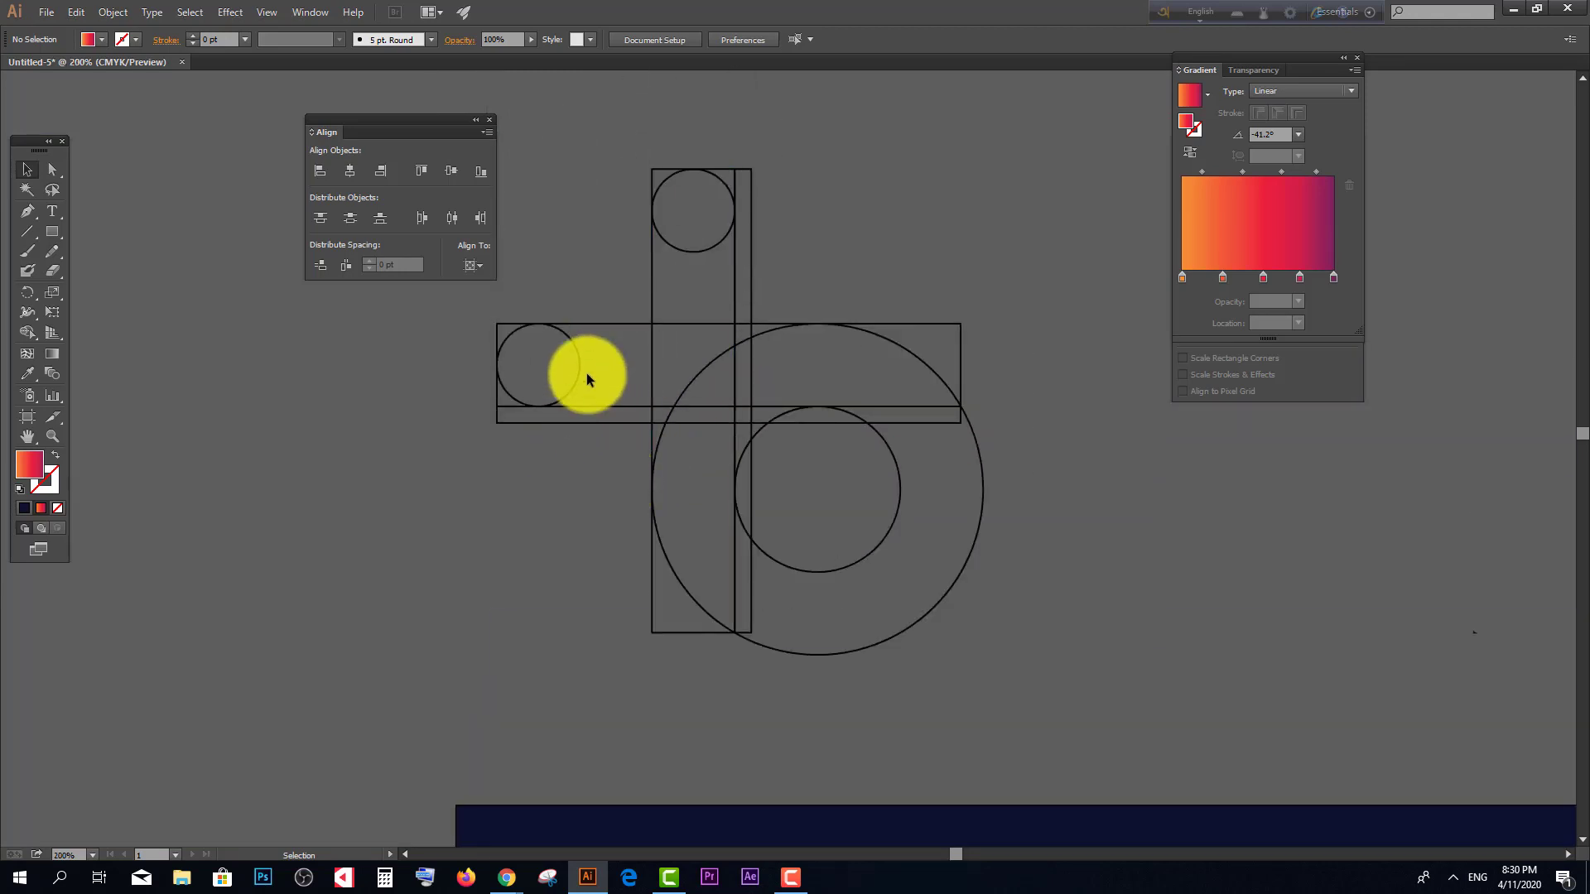
pyautogui.scroll(2, 596, 377)
pyautogui.scroll(1, 687, 331)
pyautogui.click(783, 250)
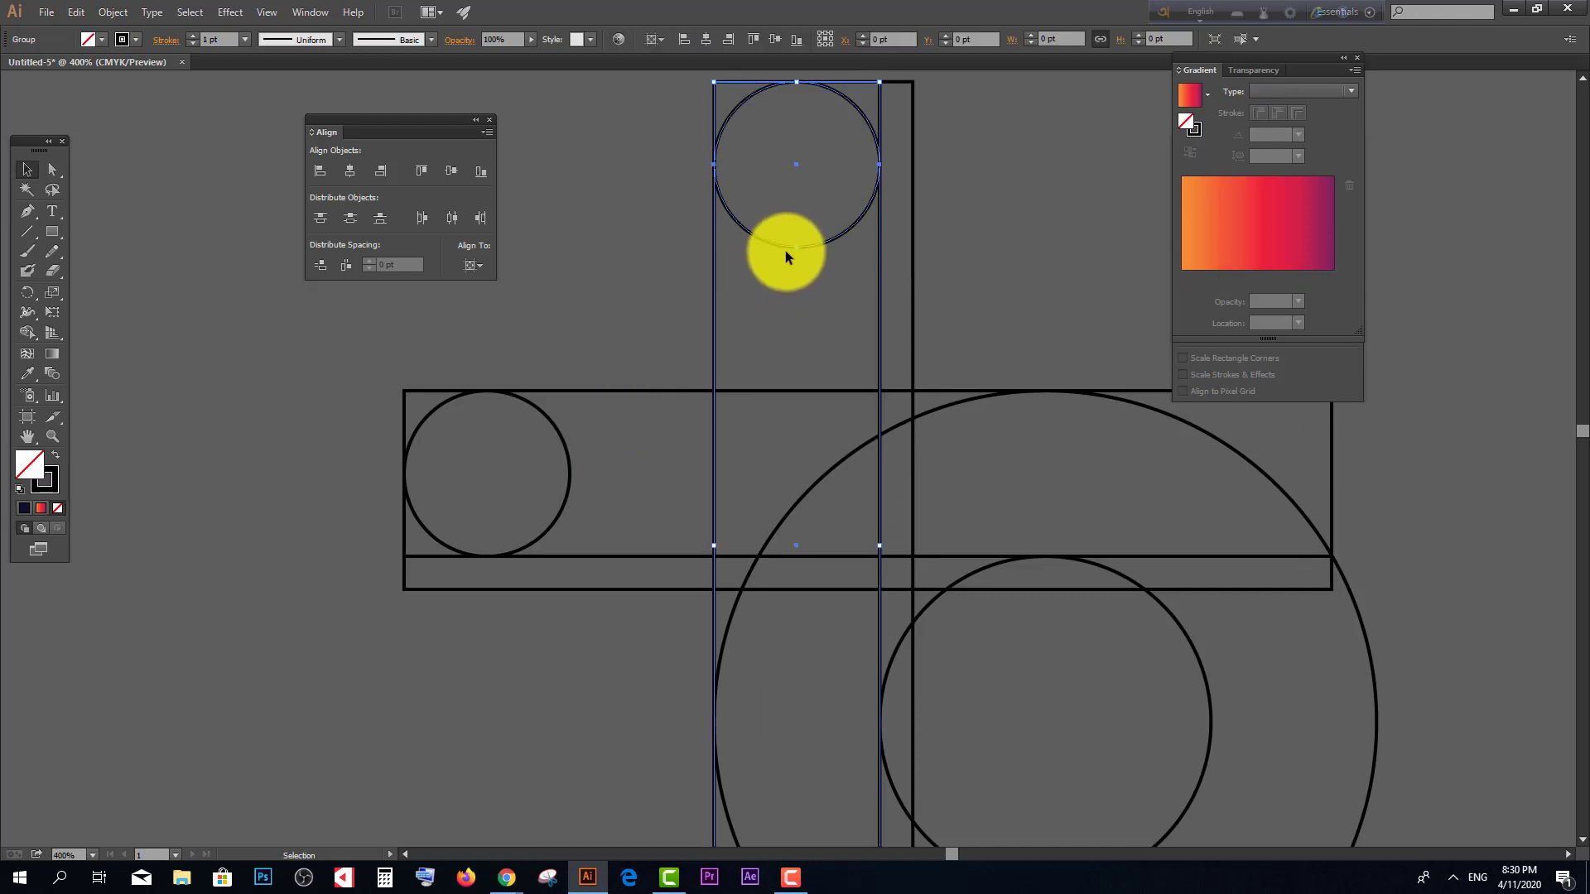
pyautogui.rightClick(789, 249)
pyautogui.click(838, 344)
pyautogui.click(581, 440)
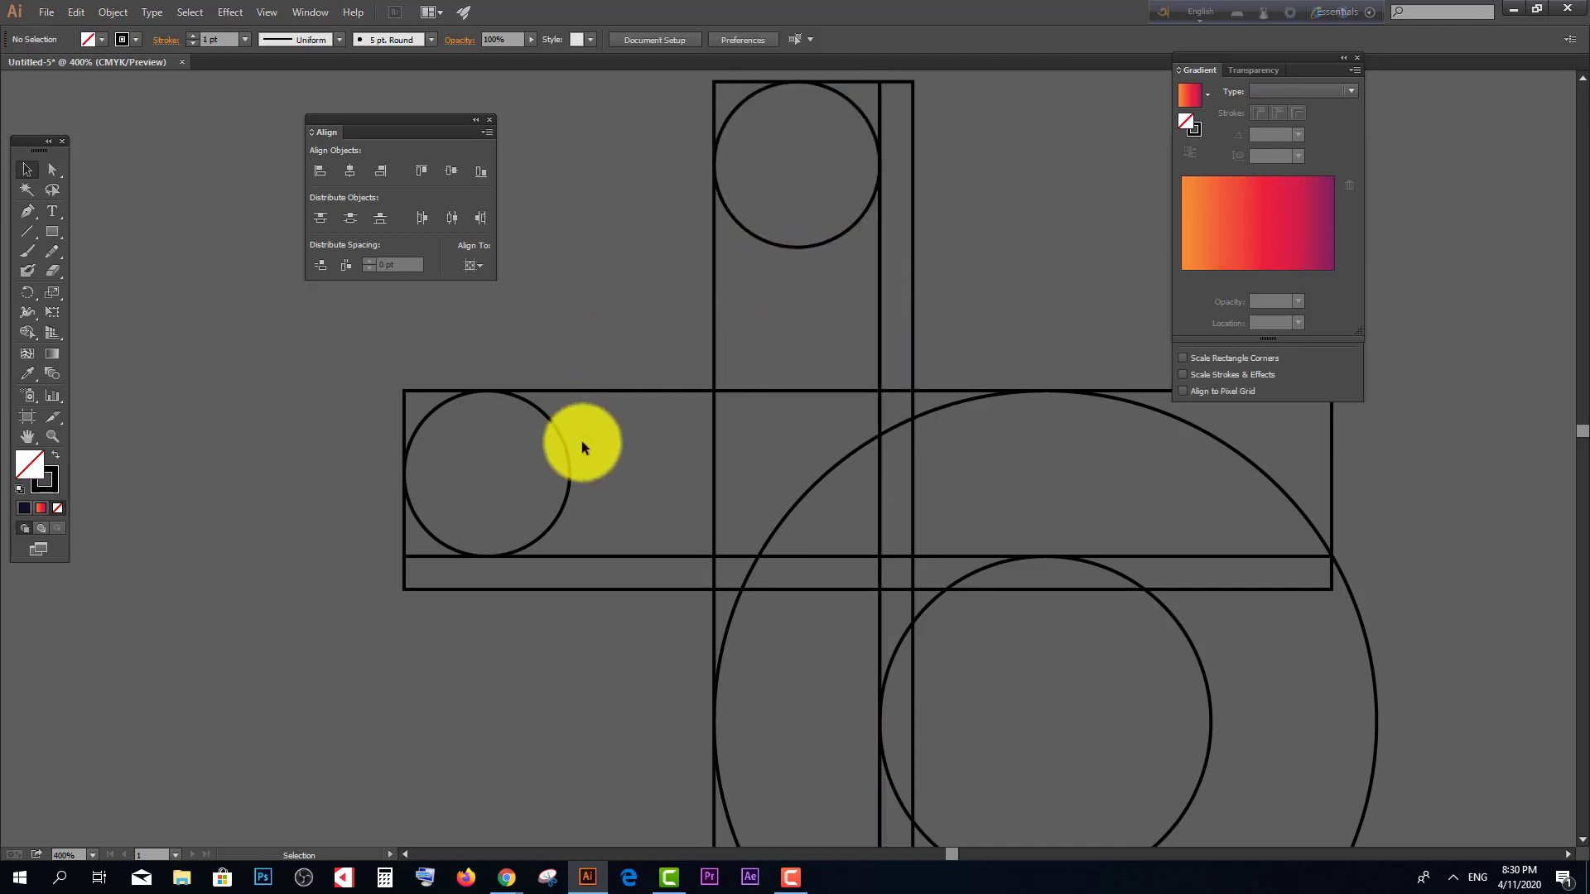
# Step: Ungroup the left small circle and the long horizontal rectangle of the construction outlines
pyautogui.rightClick(566, 462)
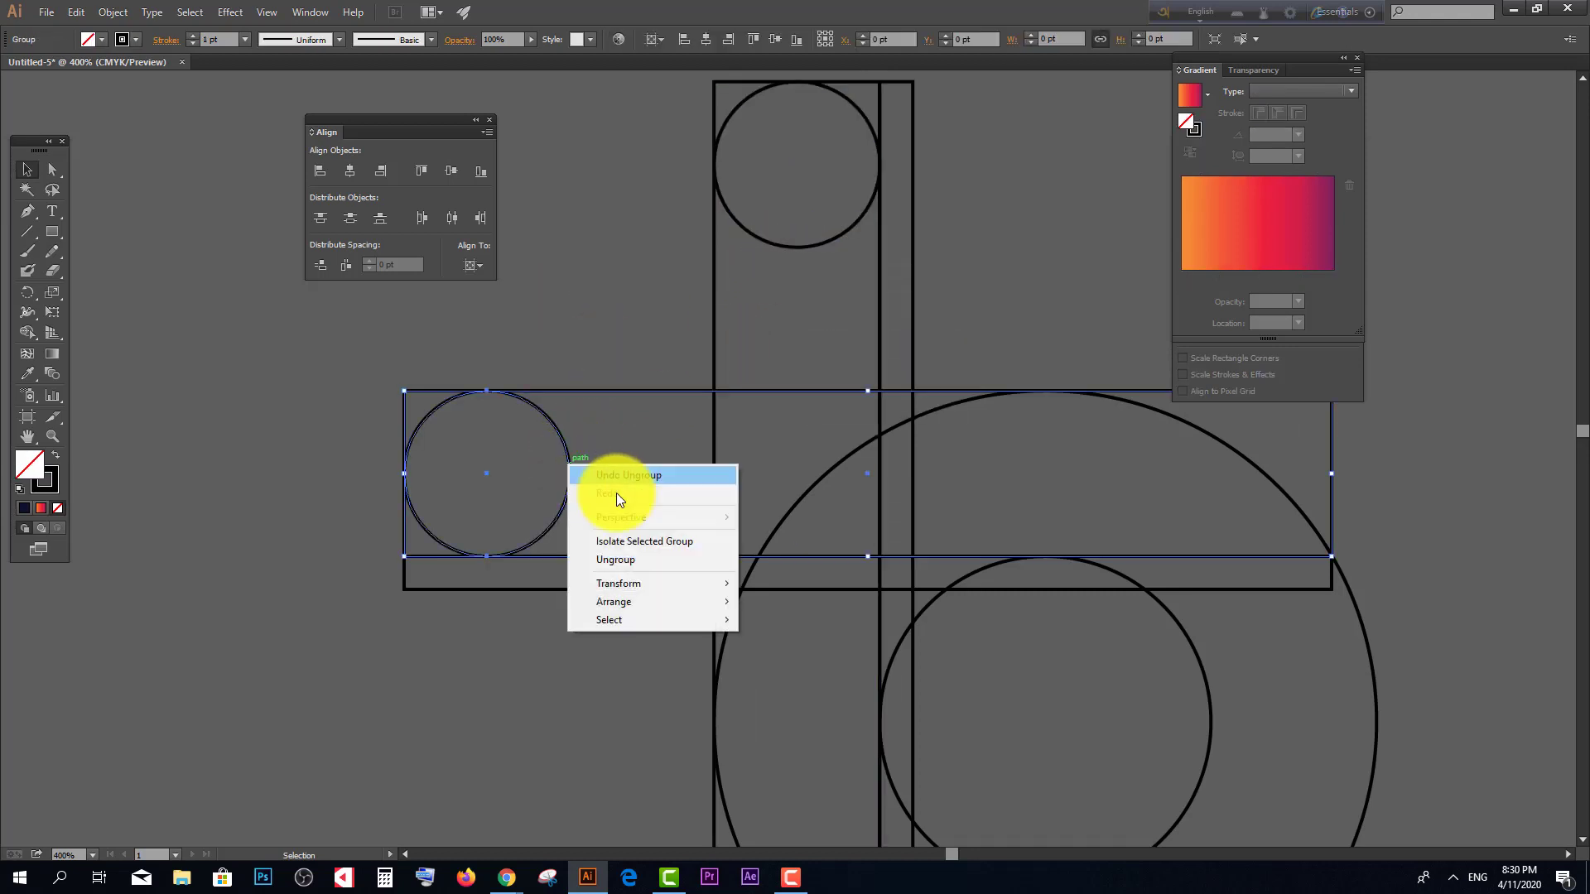
pyautogui.click(619, 559)
pyautogui.click(575, 530)
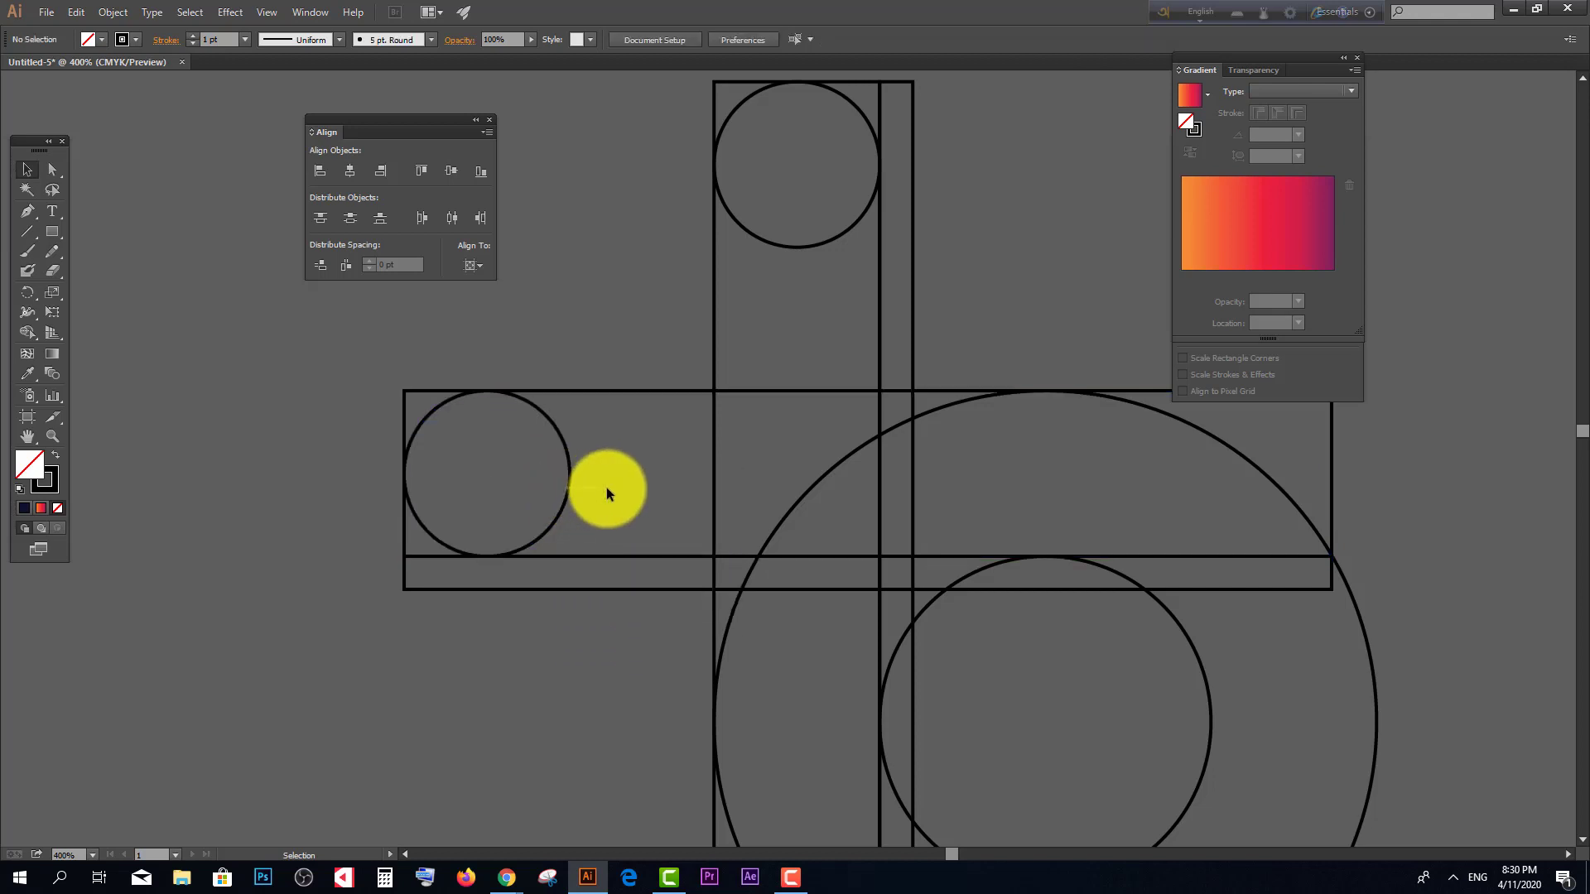
# Step: Move the left small circle about 19 pt to the right inside the horizontal bar
pyautogui.click(570, 476)
pyautogui.moveTo(568, 494); pyautogui.dragTo(631, 496)
pyautogui.click(631, 354)
# Step: Move the upper small circle straight down about 16 pt inside the vertical bar and deselect it
pyautogui.click(797, 241)
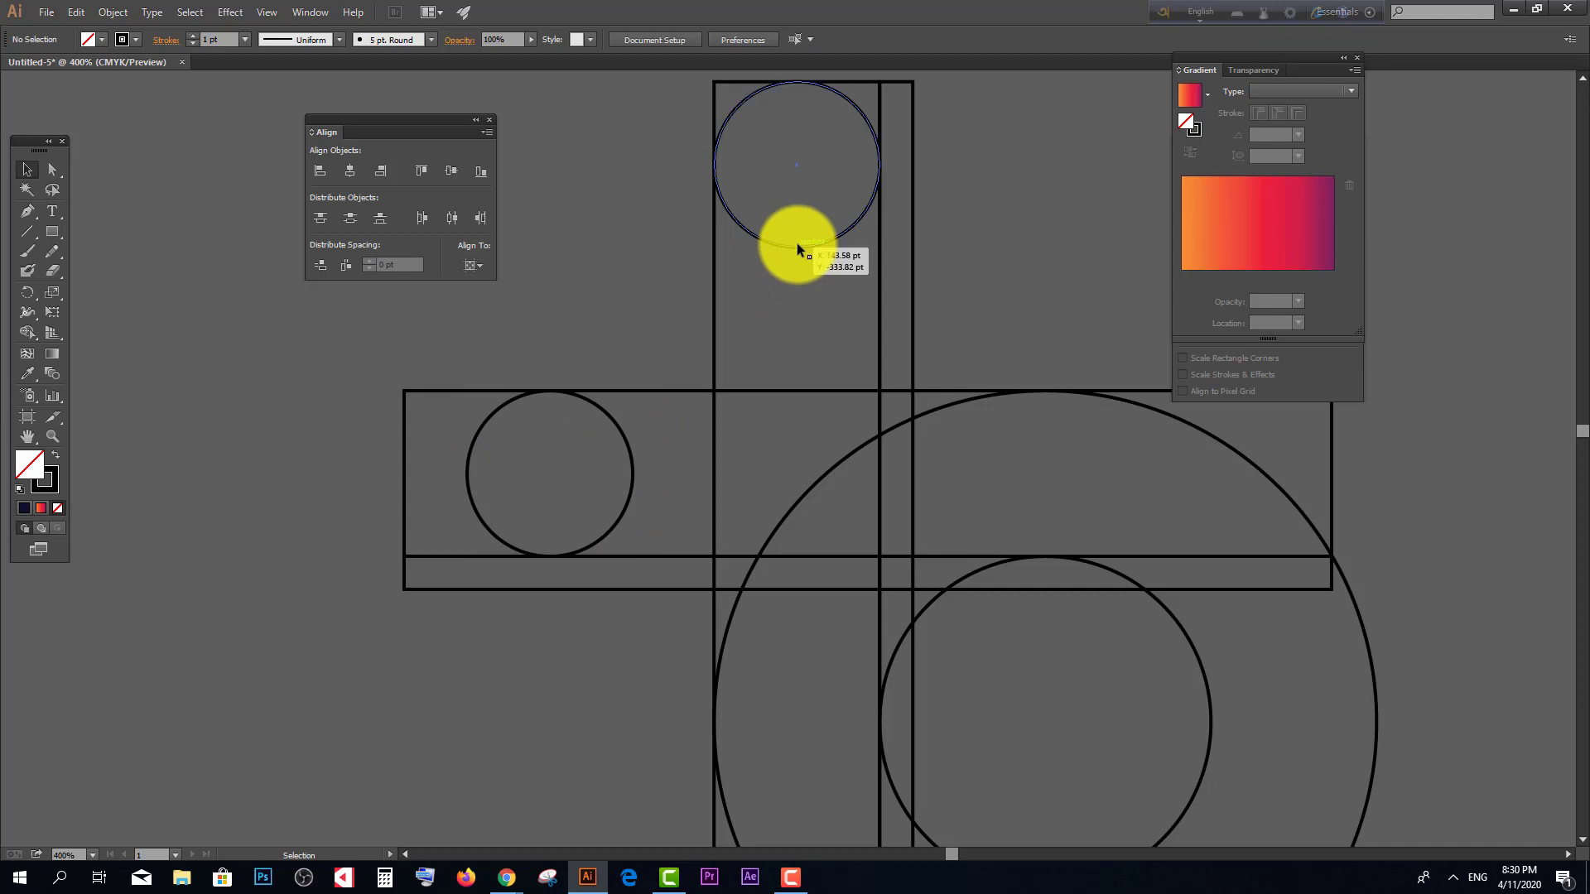
pyautogui.moveTo(798, 291)
pyautogui.mouseDown()
pyautogui.moveTo(809, 249)
pyautogui.moveTo(820, 301)
pyautogui.mouseUp()
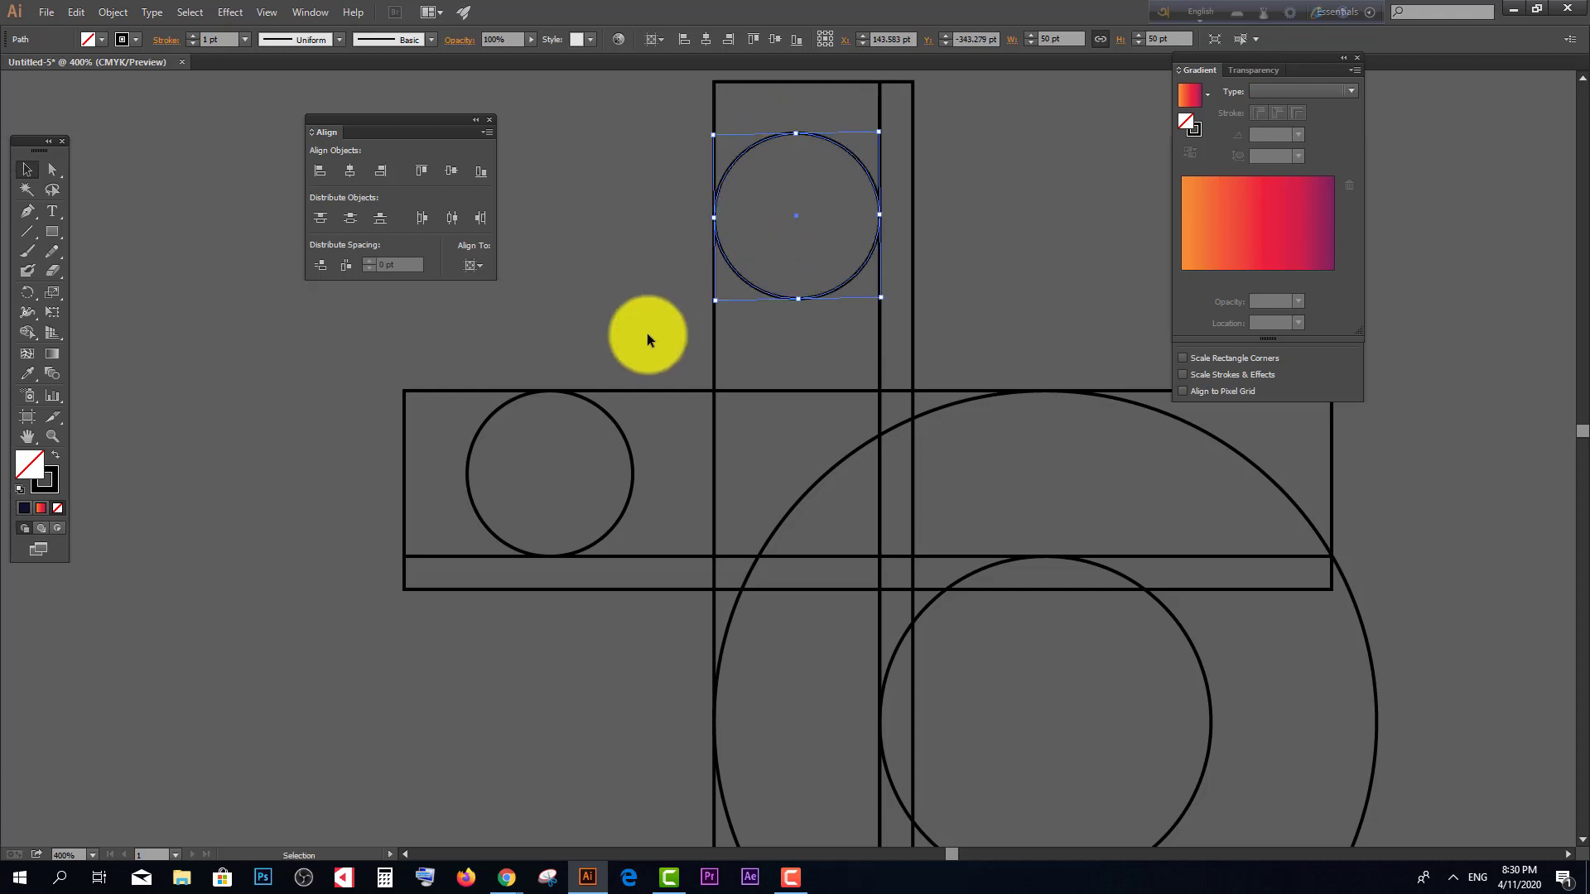
pyautogui.click(647, 333)
pyautogui.scroll(-2, 744, 333)
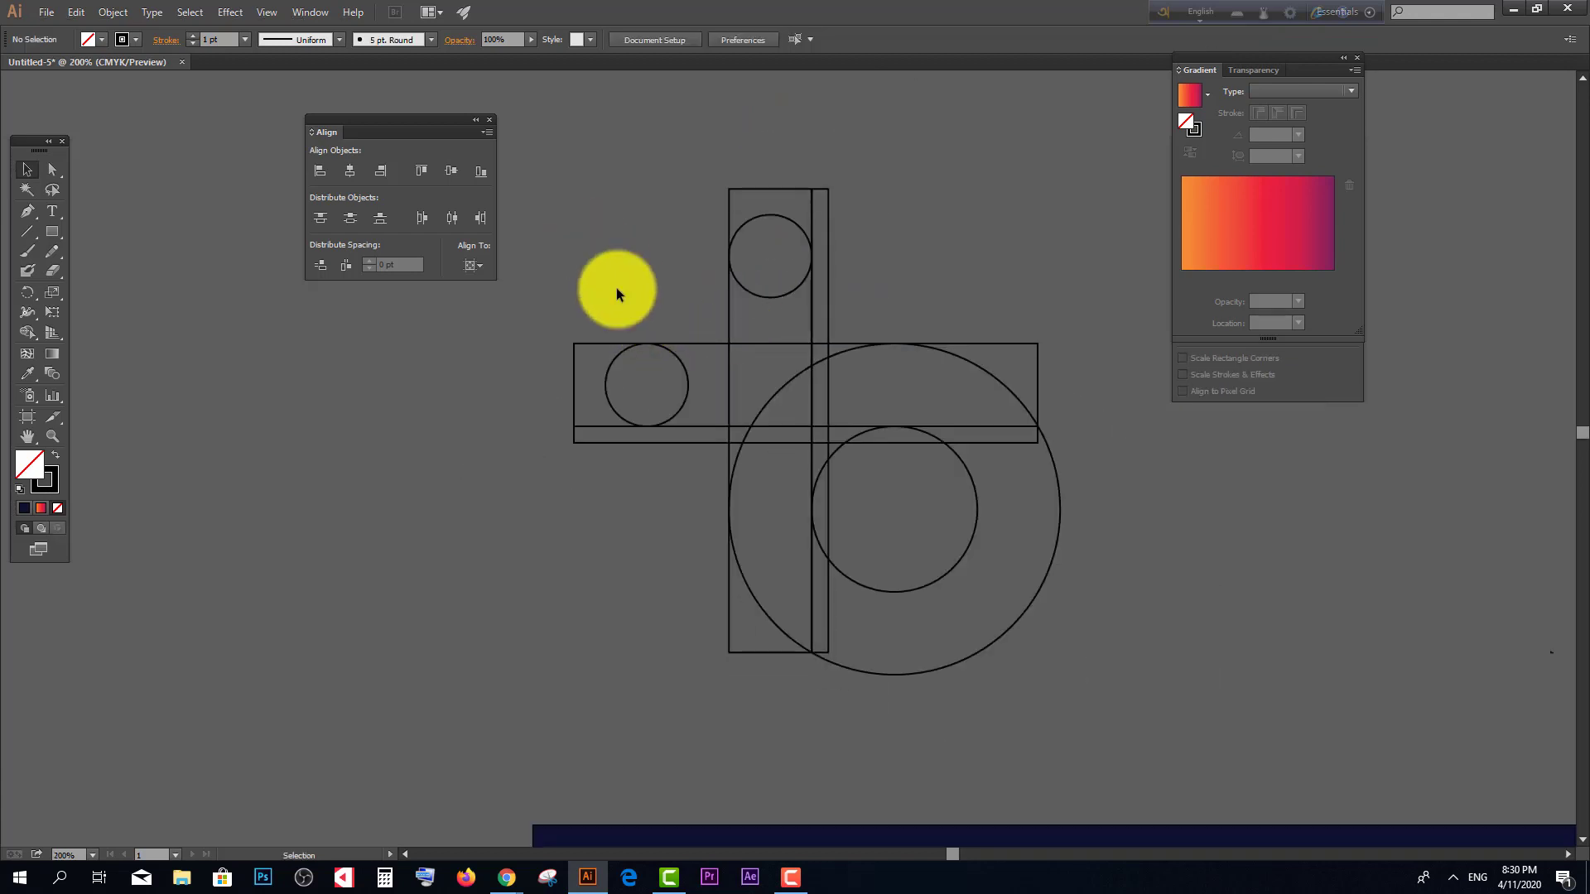
# Step: Try to merge the vertical bar's upper regions with the Shape Builder, and undo back past the upper circle's move
pyautogui.hotkey('ctrl', 'a')
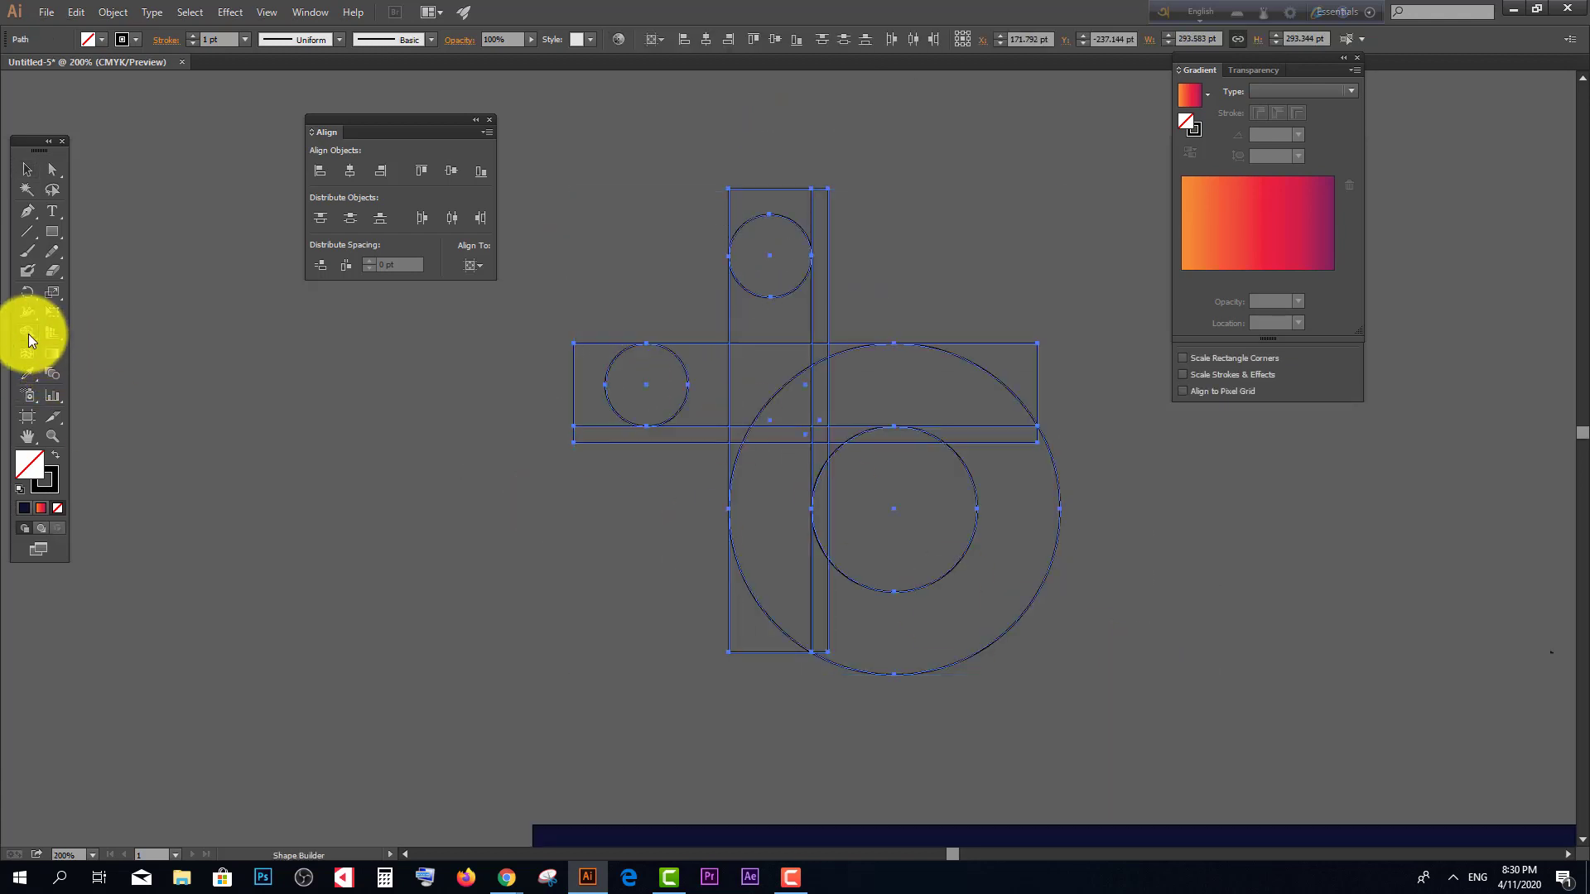
pyautogui.moveTo(29, 334); pyautogui.dragTo(76, 335)
pyautogui.scroll(1, 745, 328)
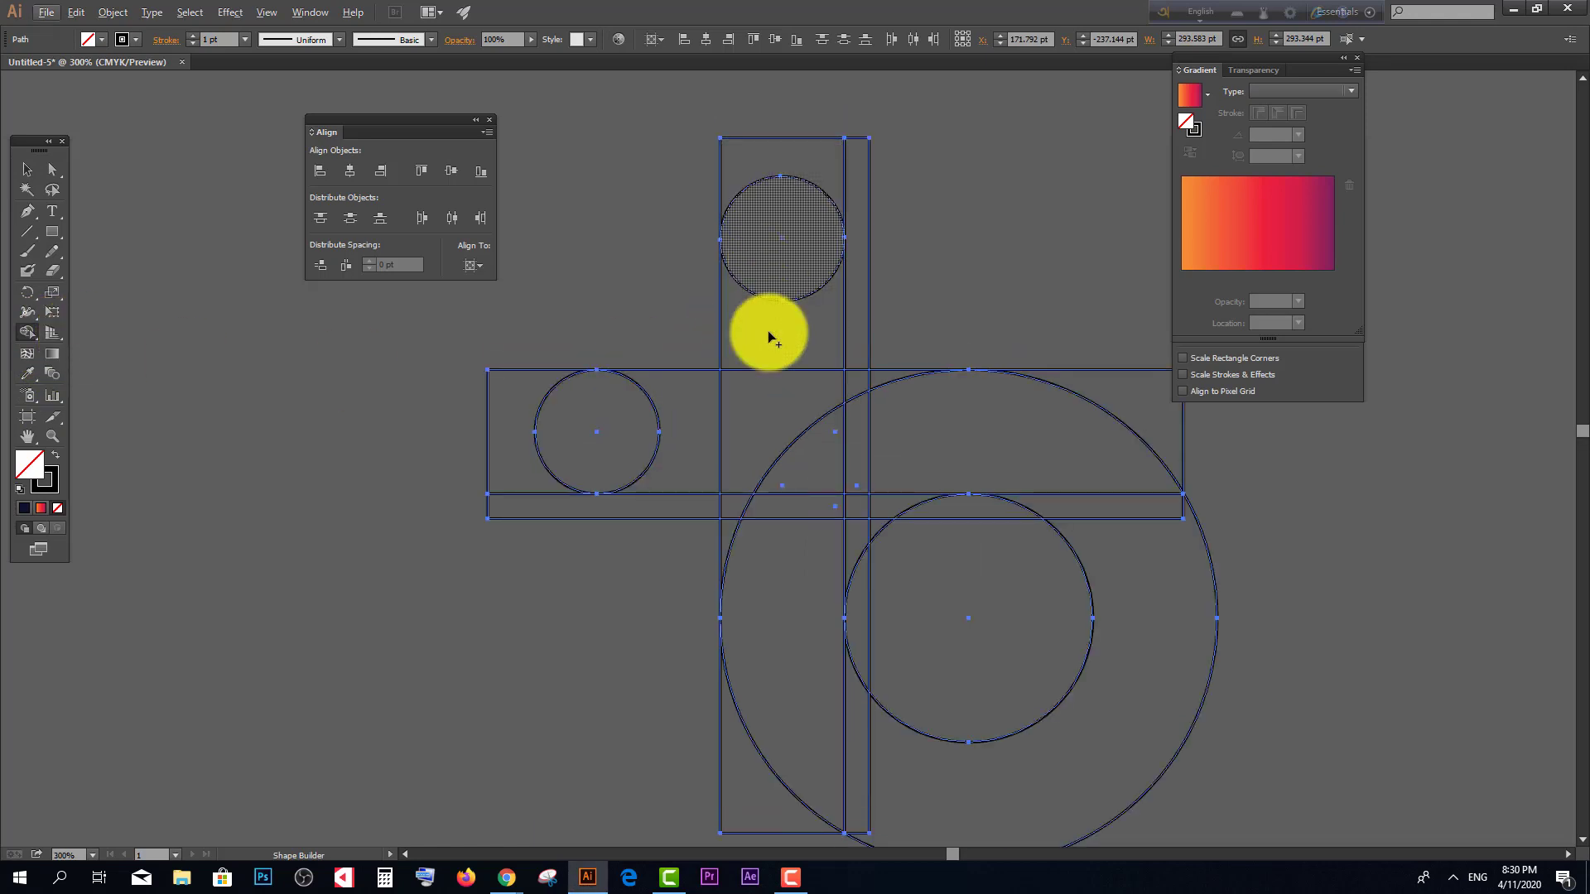
pyautogui.moveTo(767, 331); pyautogui.dragTo(767, 383)
pyautogui.hotkey('ctrl', 'z')
pyautogui.hotkey('ctrl', 'z')
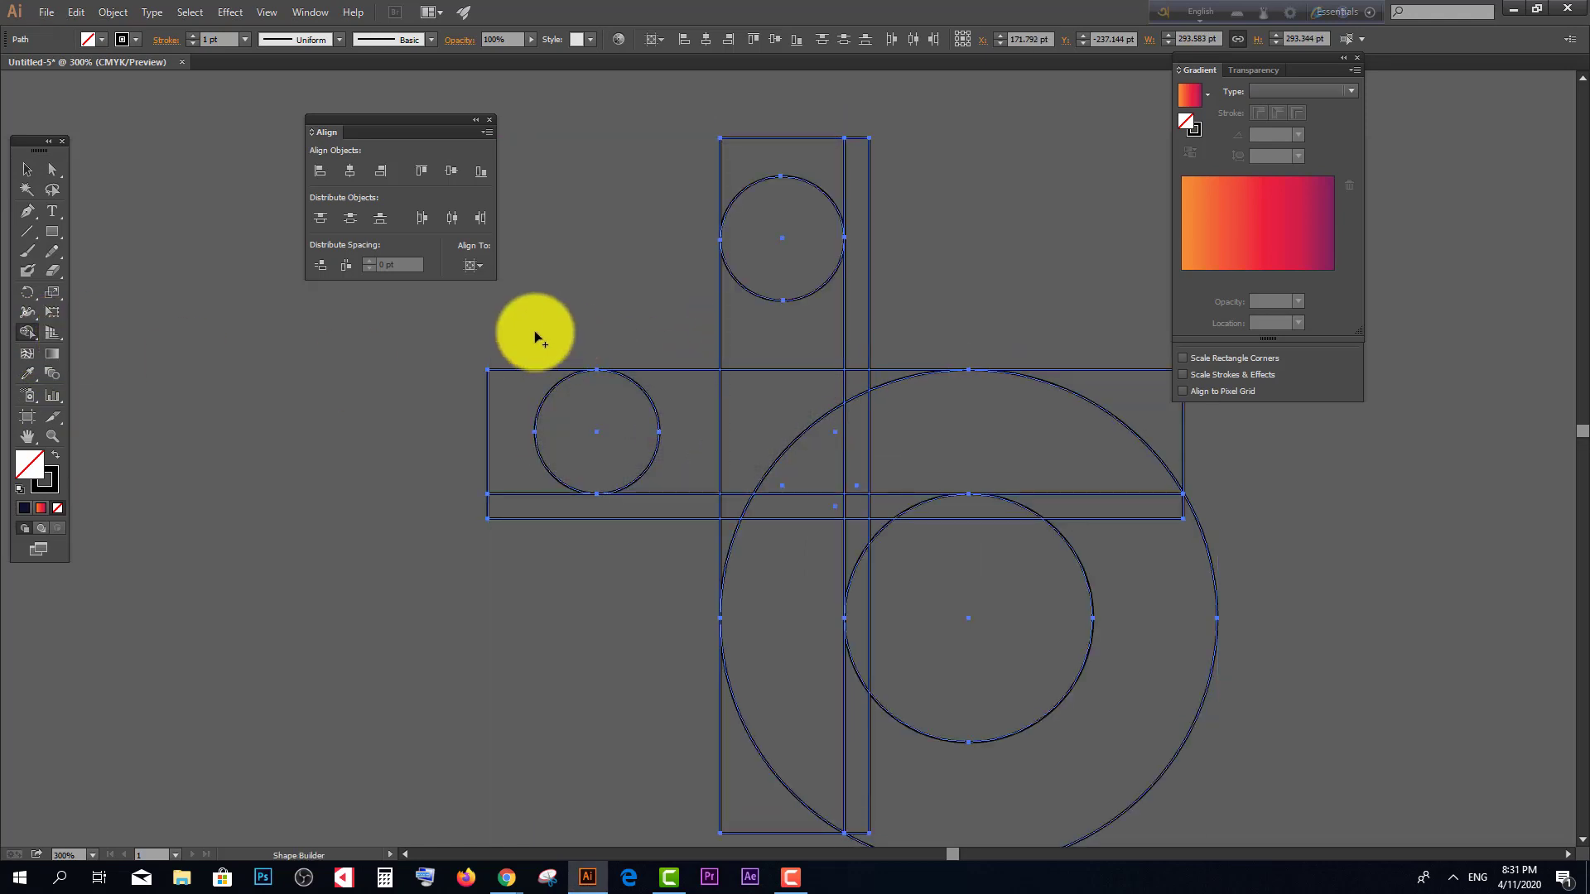
pyautogui.click(27, 168)
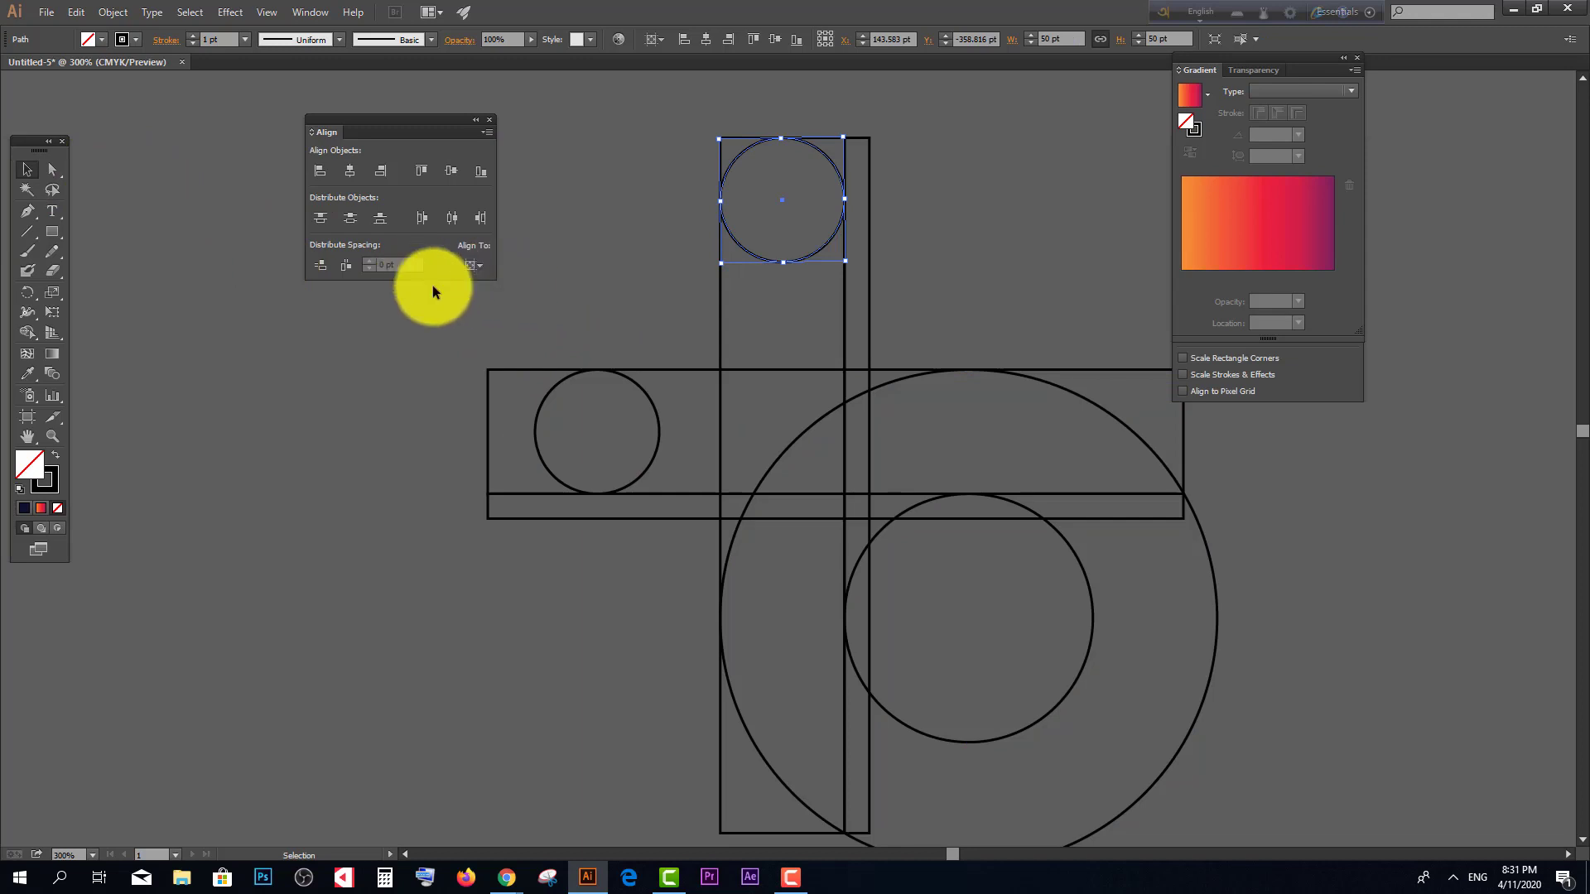
# Step: Shift the upper small circle down again about 16 pt, keeping it between the vertical bar's edges, and clear the selection
pyautogui.scroll(3, 738, 295)
pyautogui.click(722, 236)
pyautogui.scroll(1, 808, 338)
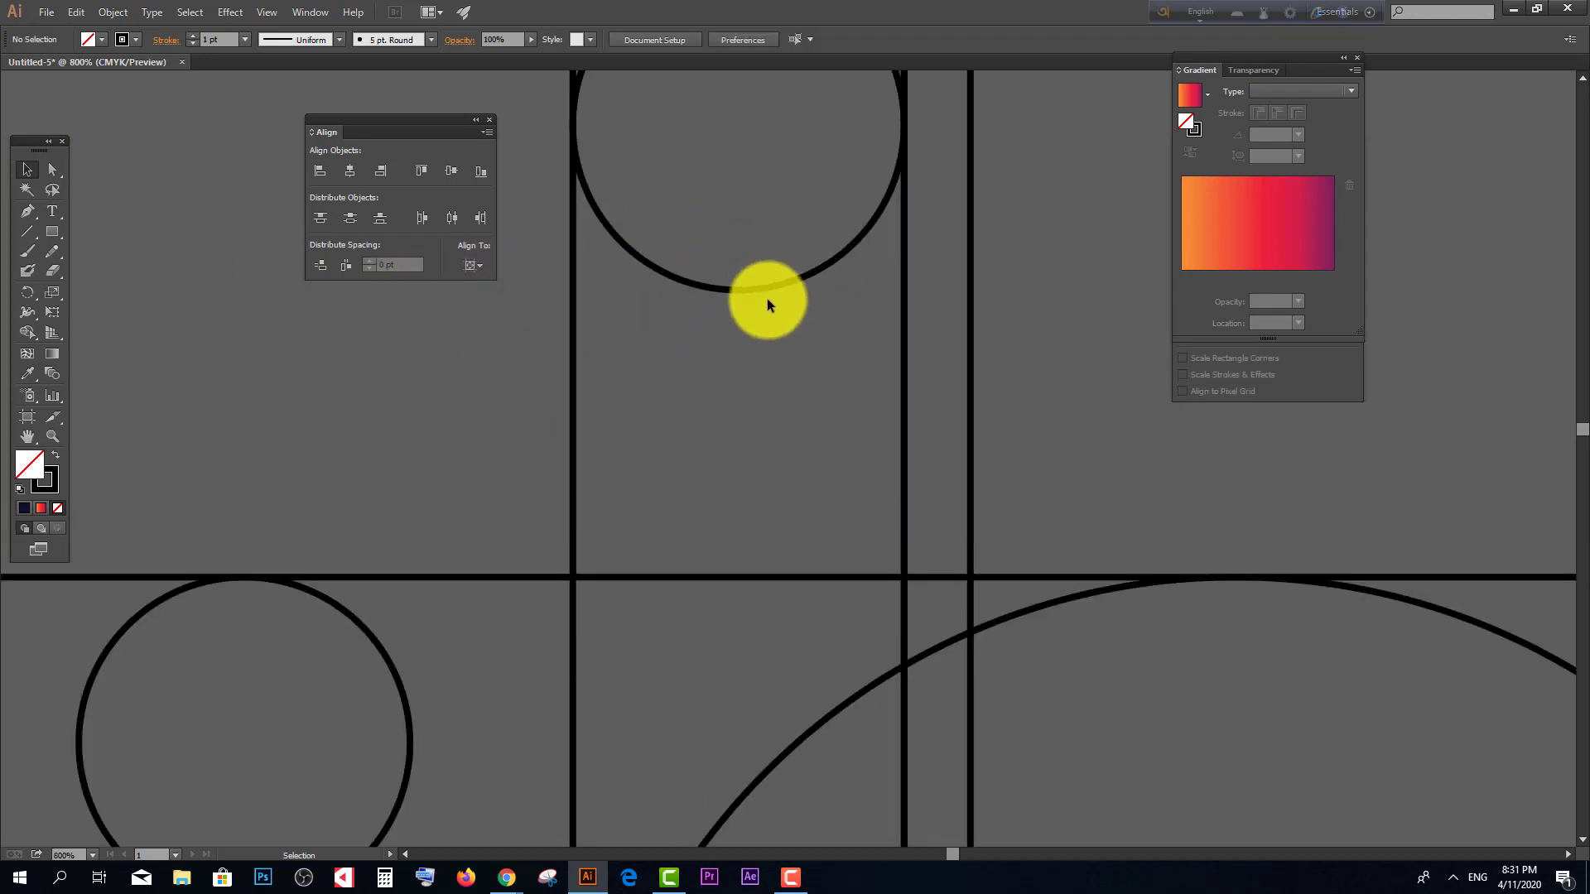
pyautogui.moveTo(767, 300); pyautogui.dragTo(765, 392)
pyautogui.scroll(-2, 811, 394)
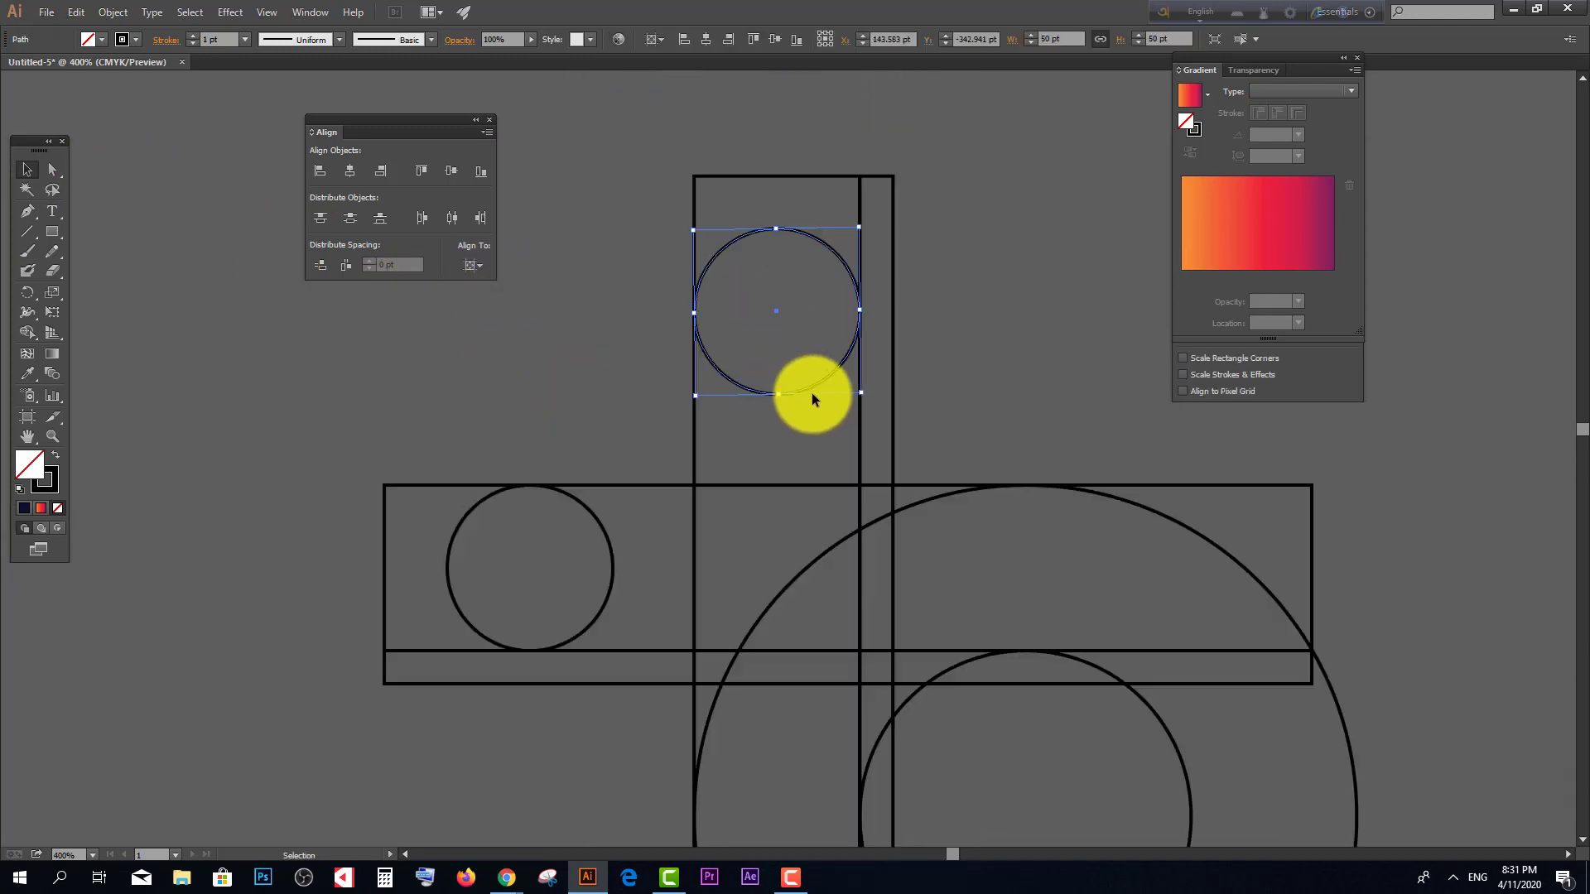
pyautogui.click(589, 393)
pyautogui.scroll(-1, 584, 393)
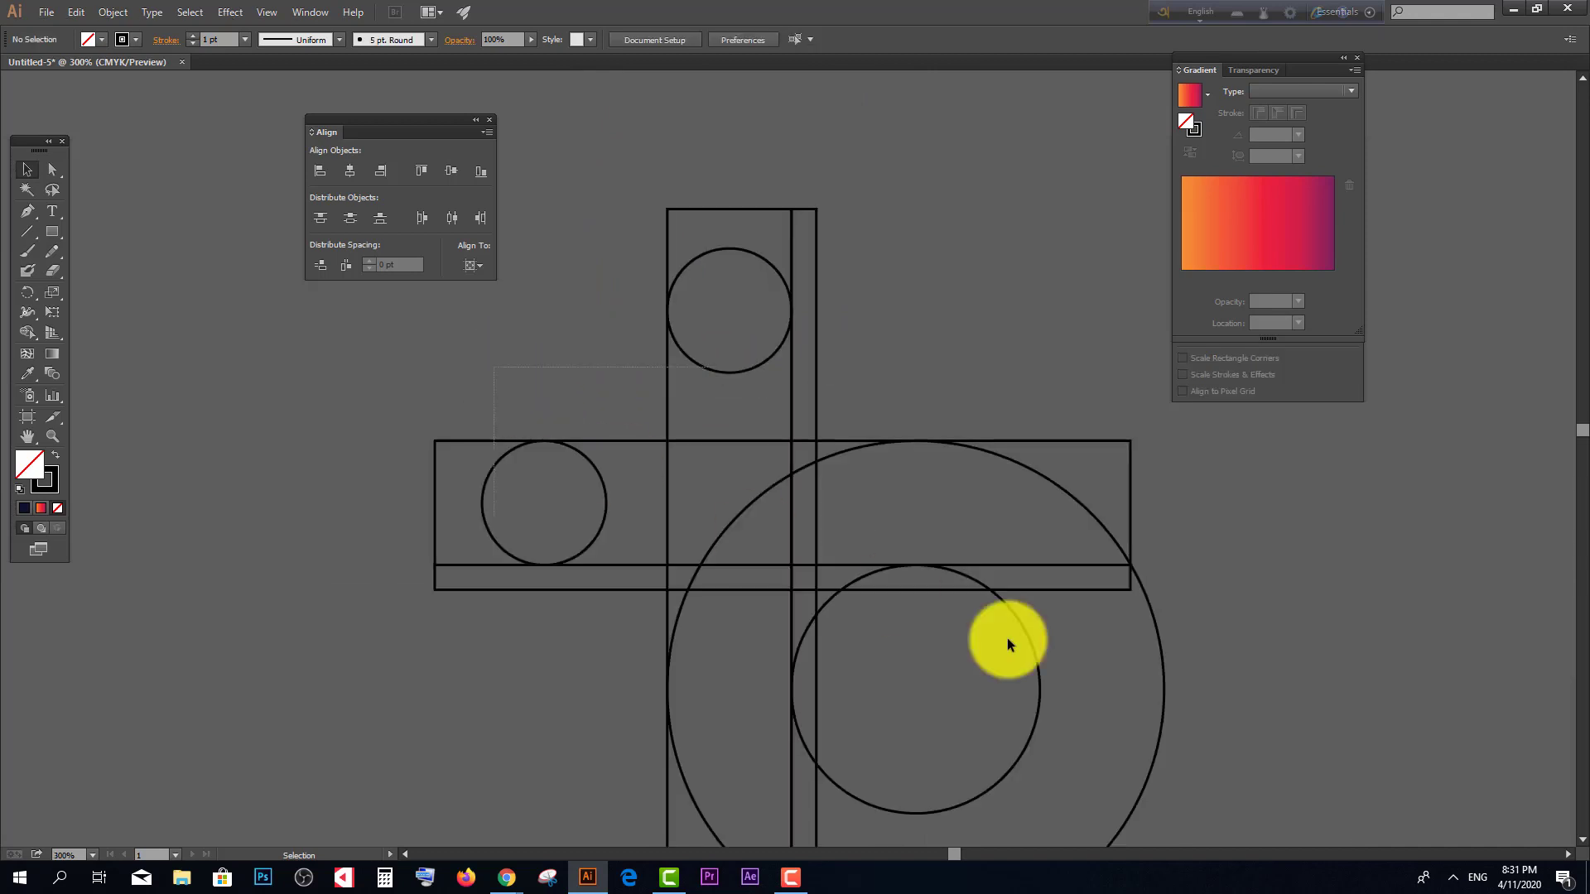
# Step: Select all the construction shapes and try to merge the upper circle's region down into the vertical bar with the Shape Builder
pyautogui.hotkey('ctrl', 'a')
pyautogui.moveTo(28, 334); pyautogui.dragTo(161, 342)
pyautogui.moveTo(713, 296); pyautogui.dragTo(728, 455)
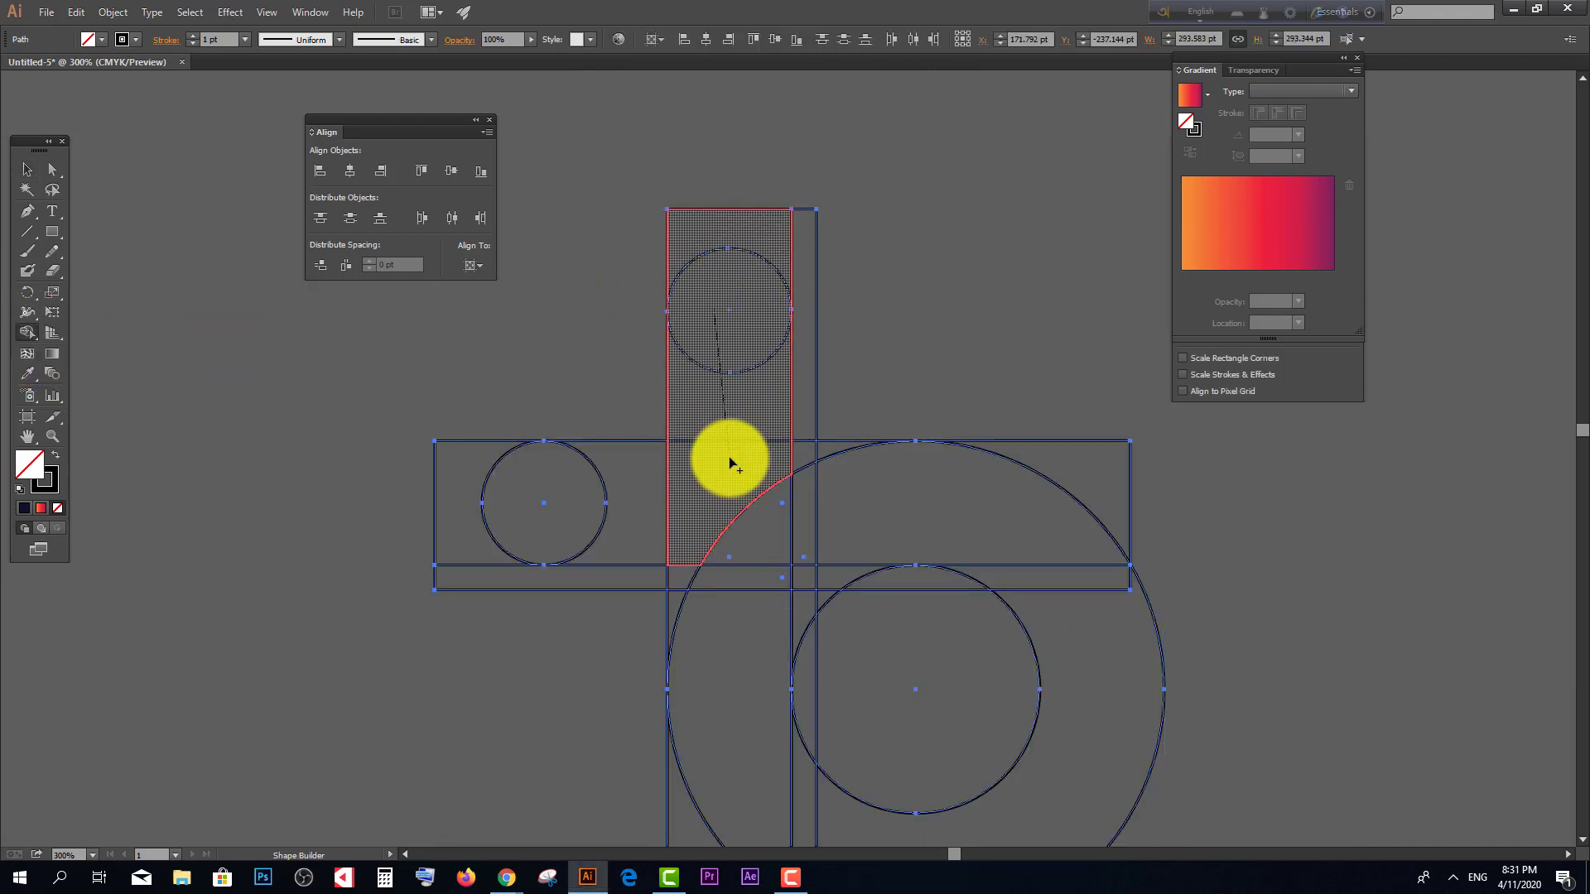
pyautogui.click(37, 178)
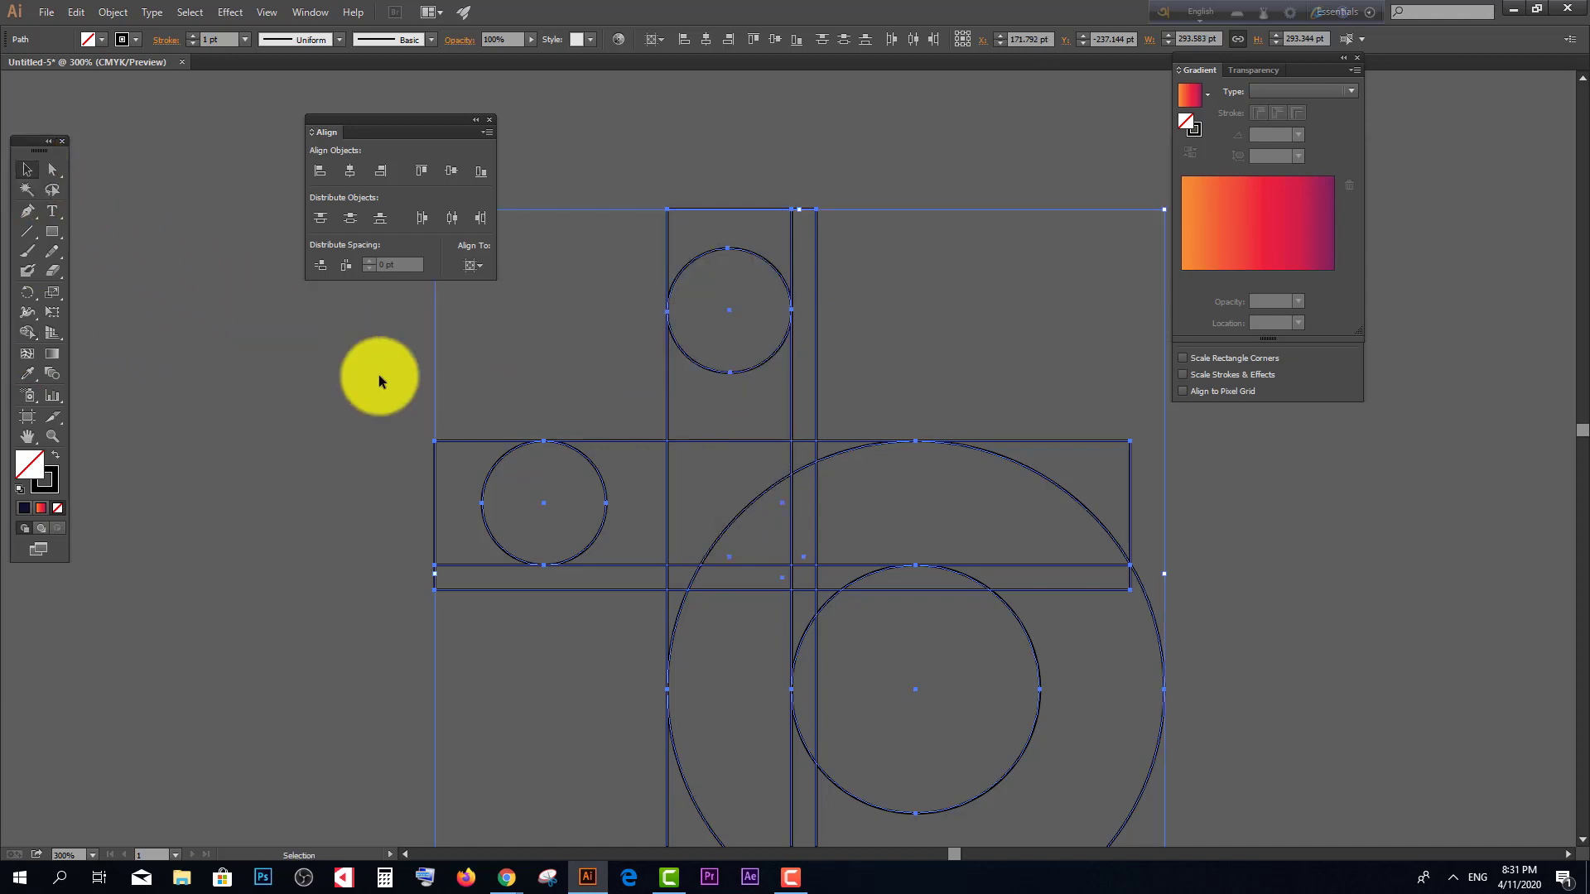
# Step: Inspect in outline view whether the upper small circle touches both edges of the vertical bar, and return to preview
pyautogui.click(379, 374)
pyautogui.hotkey('ctrl', 'y')
pyautogui.scroll(10, 707, 297)
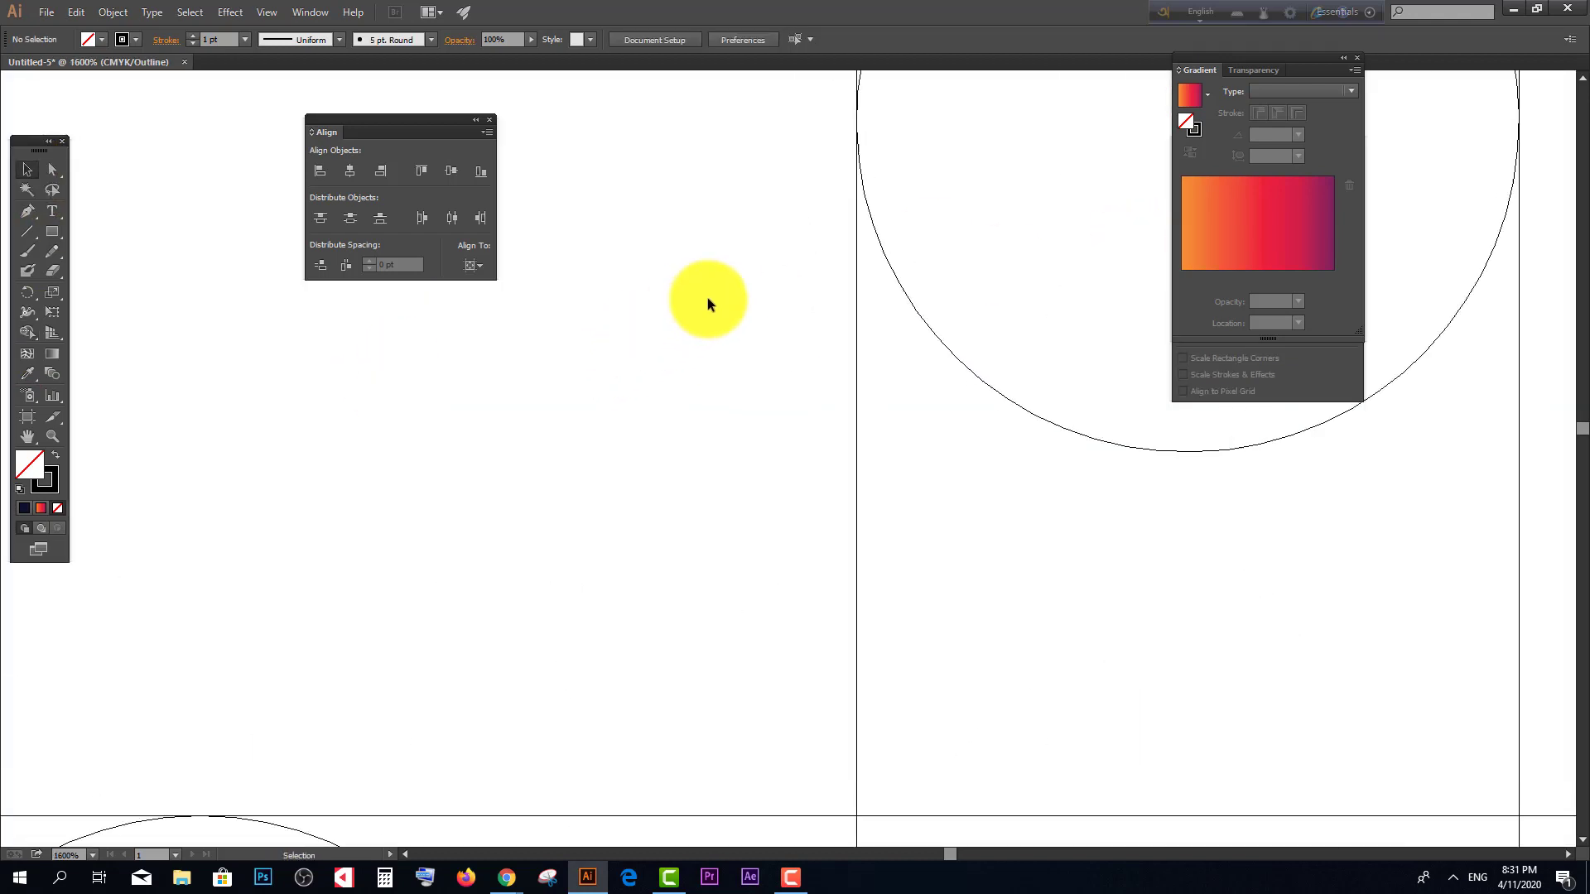
pyautogui.scroll(-5, 756, 258)
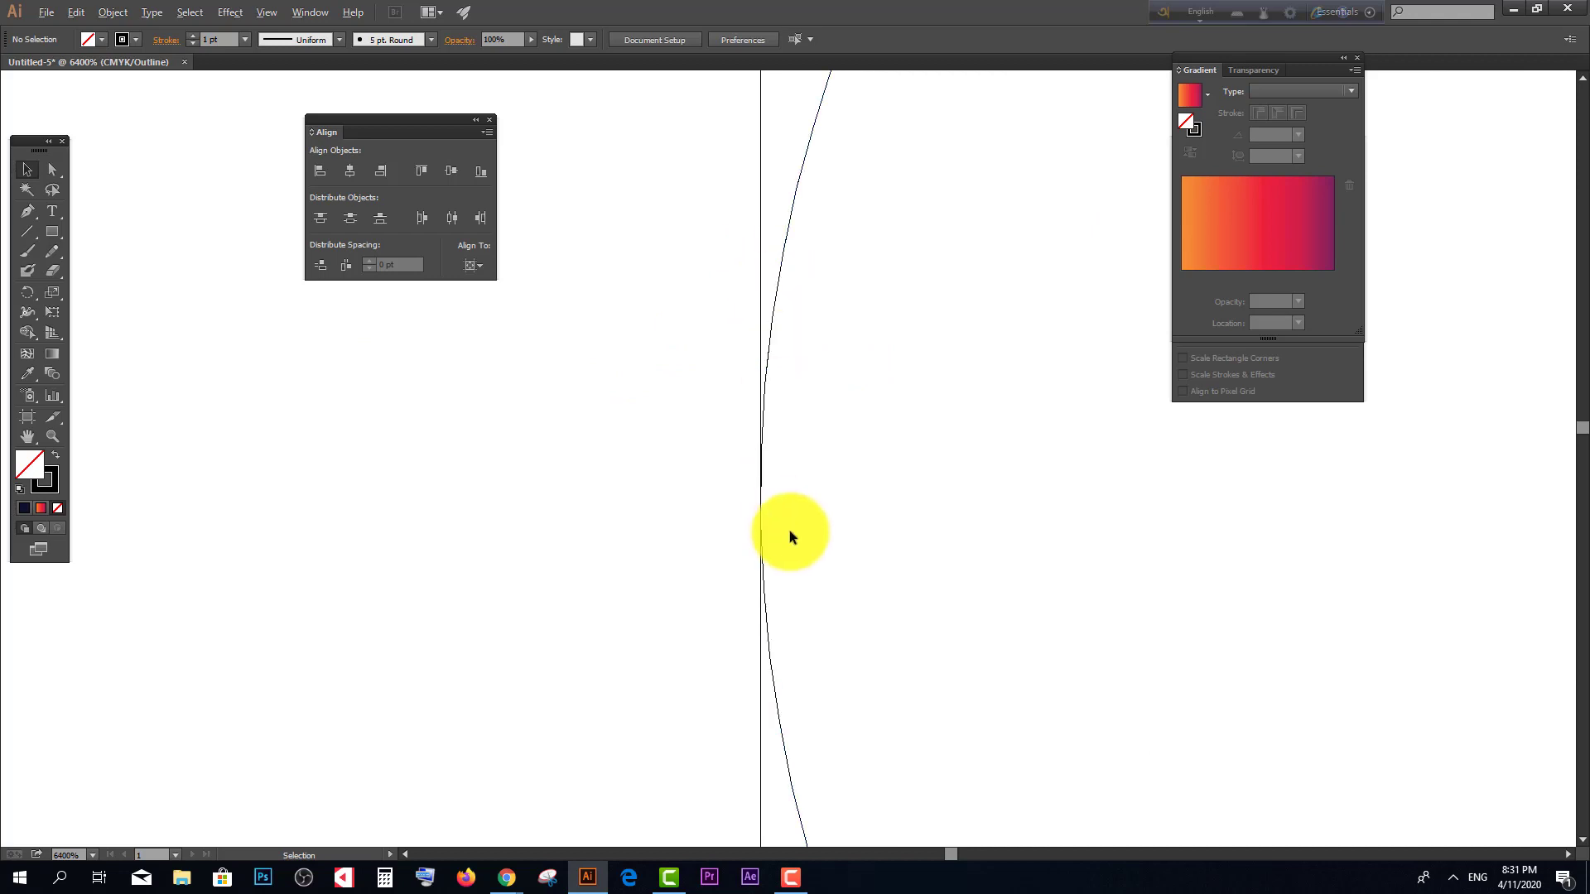
pyautogui.scroll(2, 1538, 416)
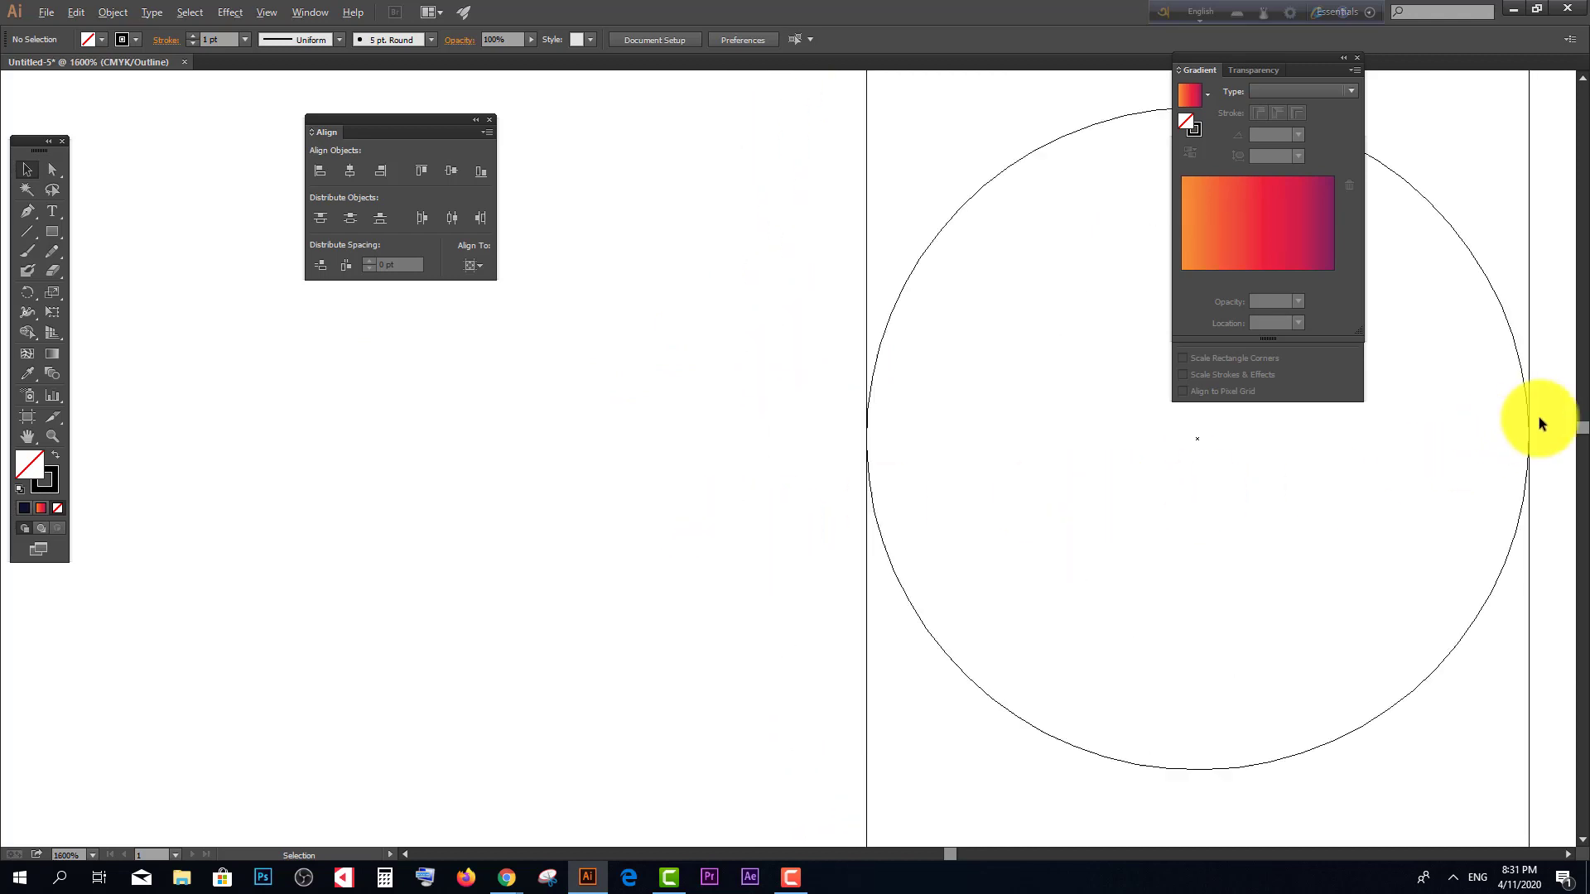
pyautogui.scroll(-3, 1129, 490)
pyautogui.scroll(-3, 986, 544)
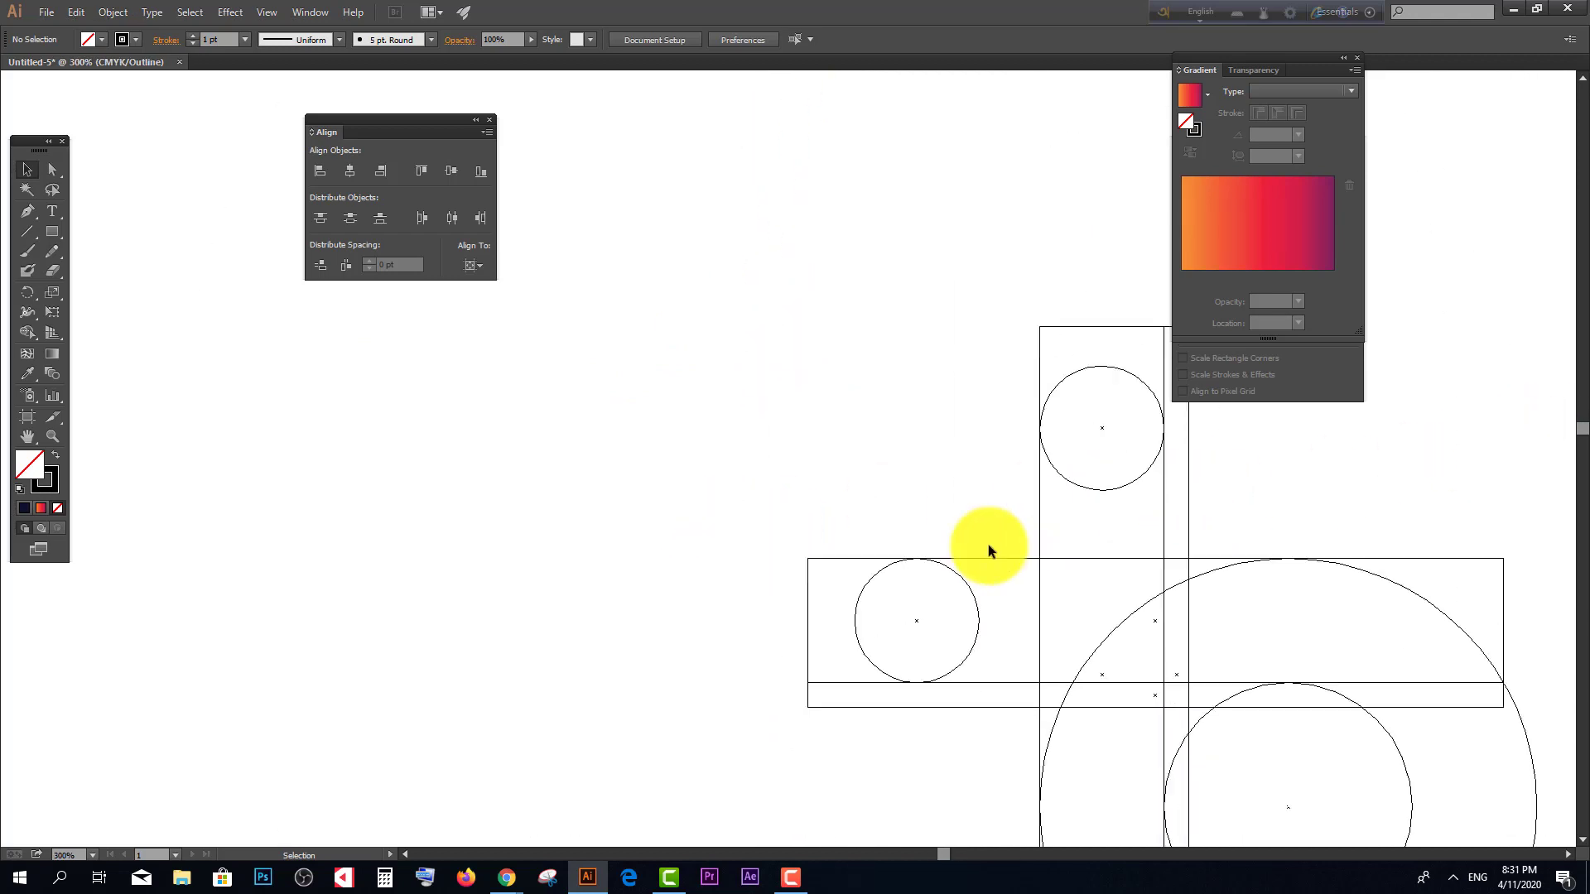
pyautogui.scroll(4, 886, 555)
pyautogui.scroll(-3, 891, 550)
pyautogui.scroll(-3, 890, 550)
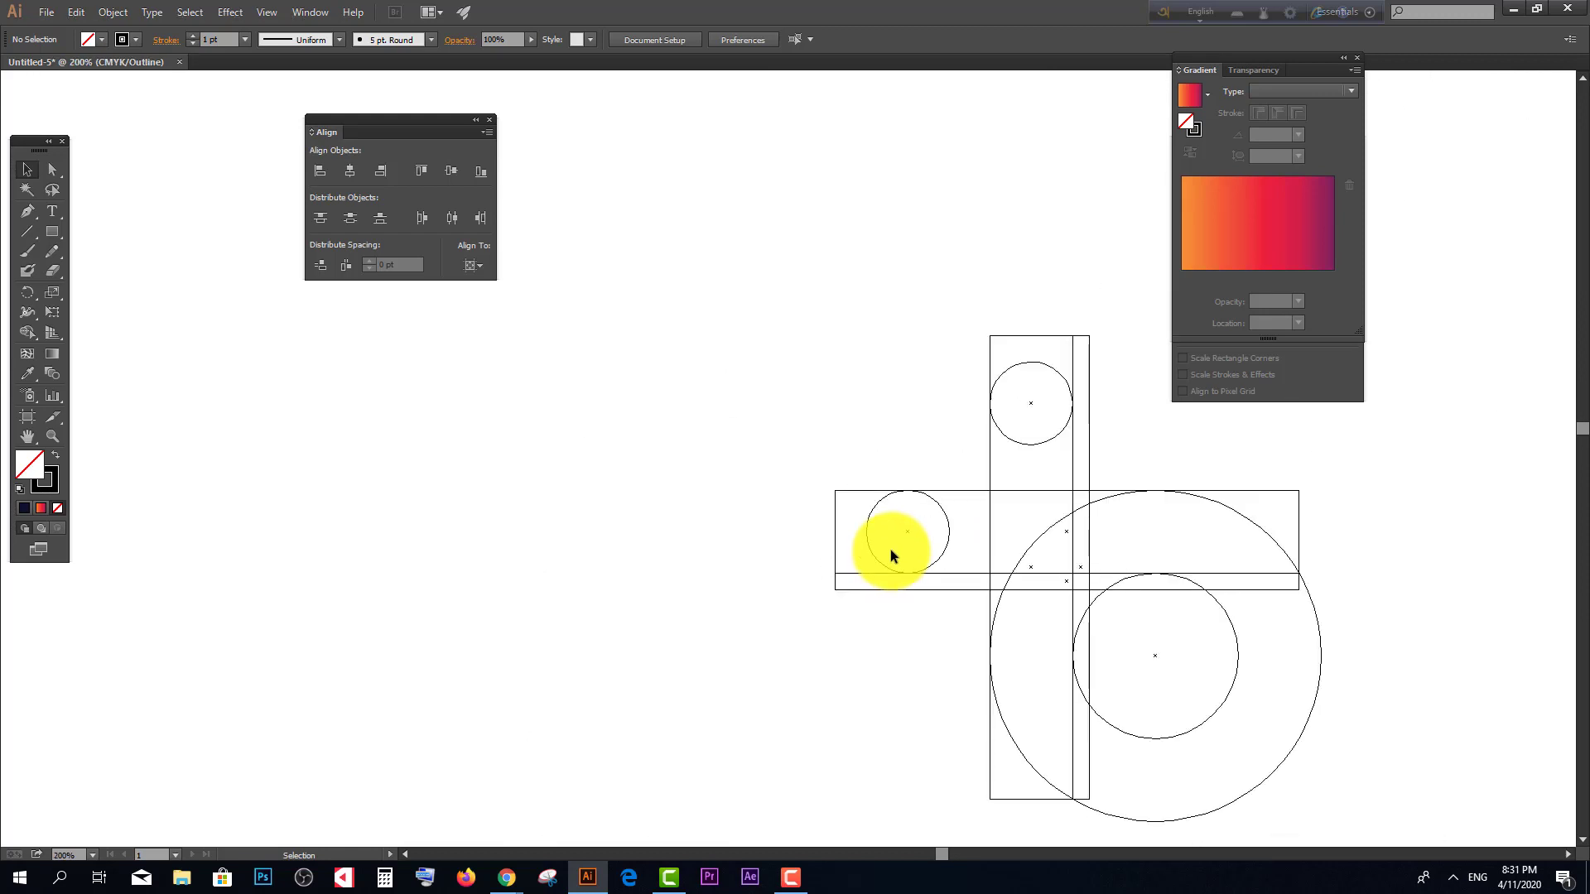
pyautogui.hotkey('ctrl', 'y')
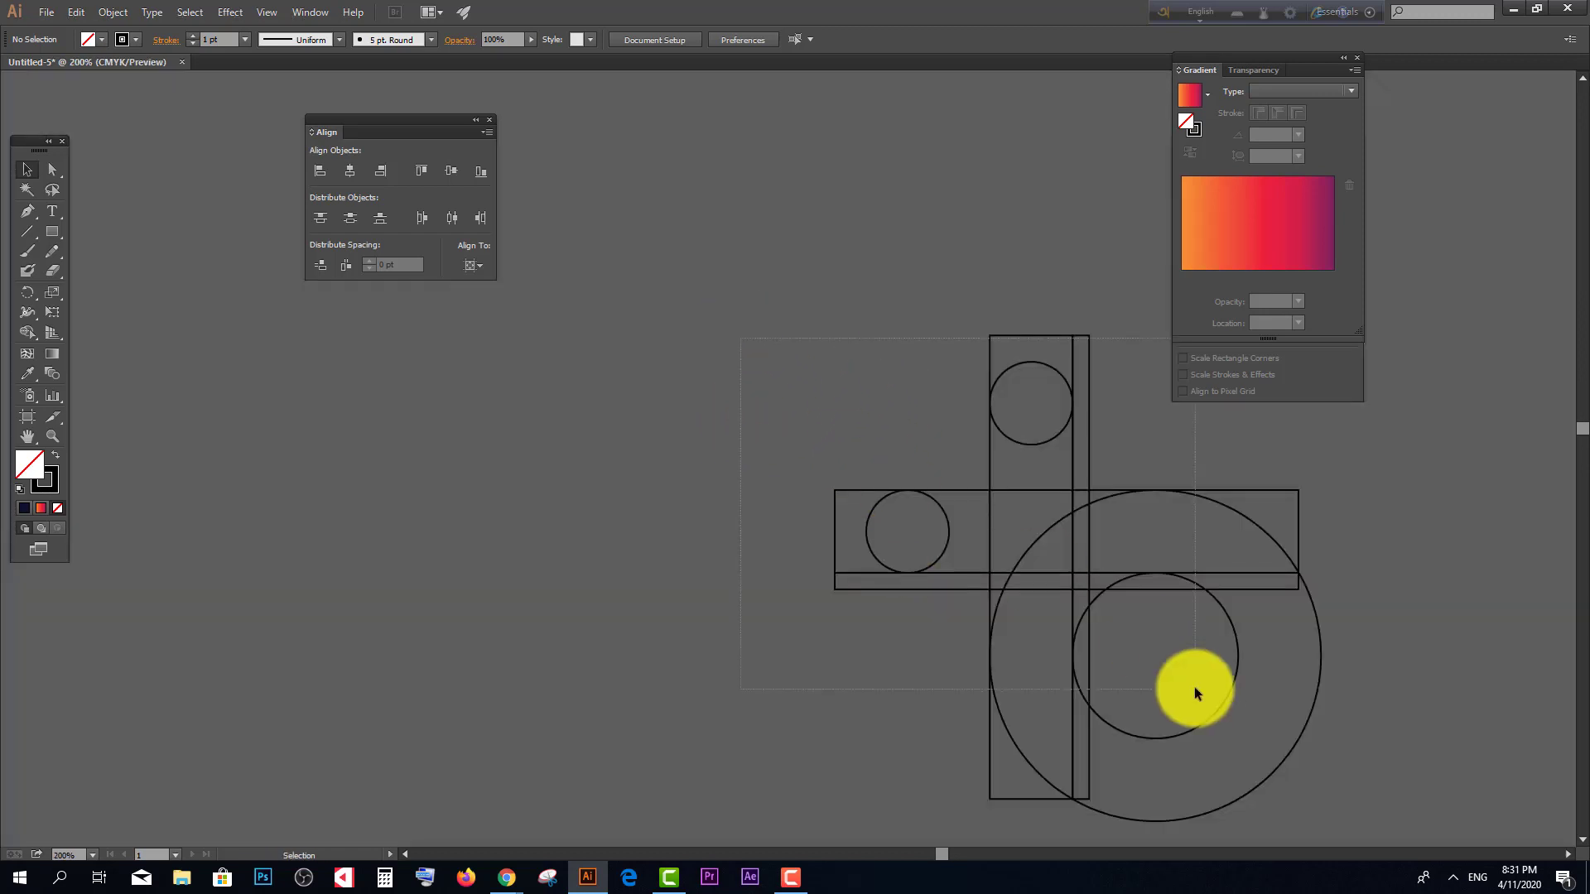
# Step: Try to merge the upper circle's region down the vertical bar with the Shape Builder, and undo back past the circle's move
pyautogui.moveTo(1194, 687); pyautogui.dragTo(1194, 687)
pyautogui.moveTo(28, 330); pyautogui.dragTo(89, 333)
pyautogui.moveTo(1033, 414); pyautogui.dragTo(1031, 501)
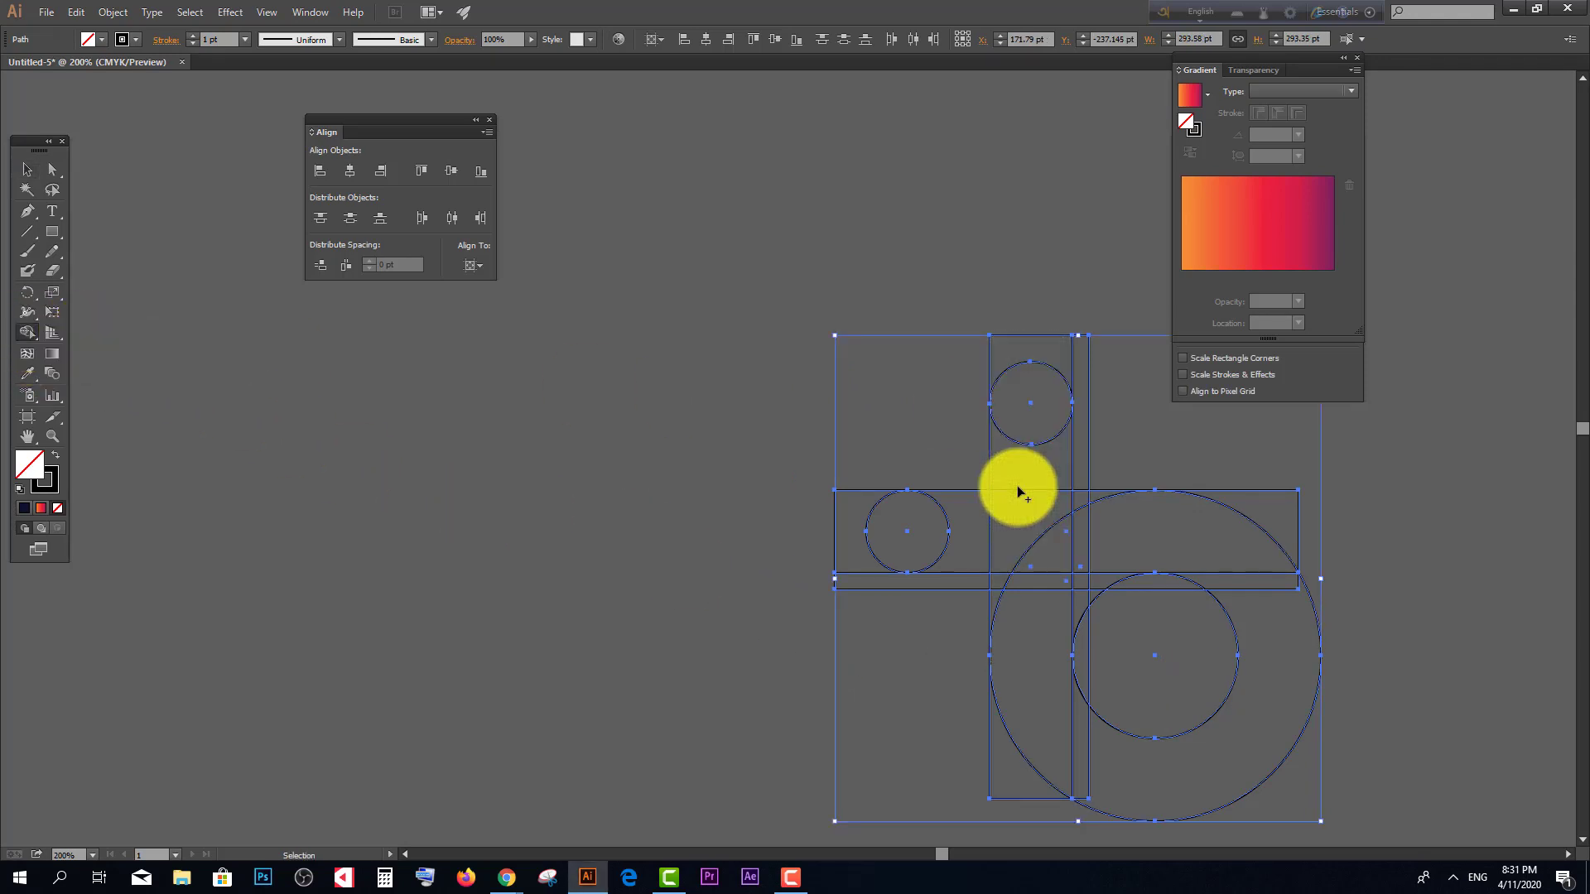
pyautogui.click(21, 171)
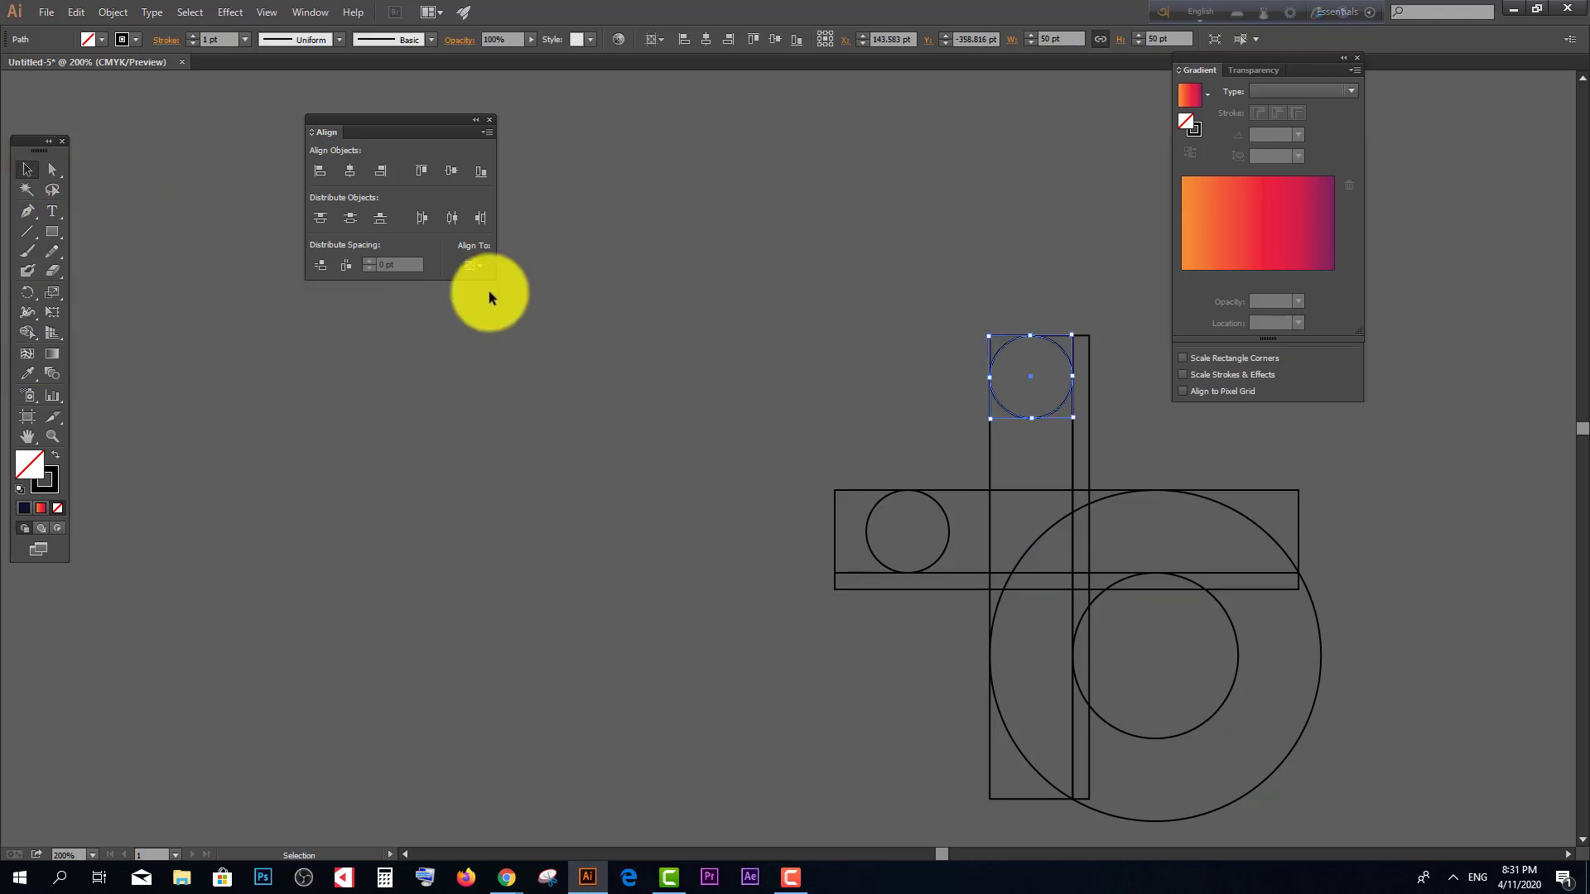
pyautogui.click(871, 404)
# Step: Shift the two horizontal bars right, nearer the large circle, with the small circle flush against their left end
pyautogui.scroll(-1, 871, 404)
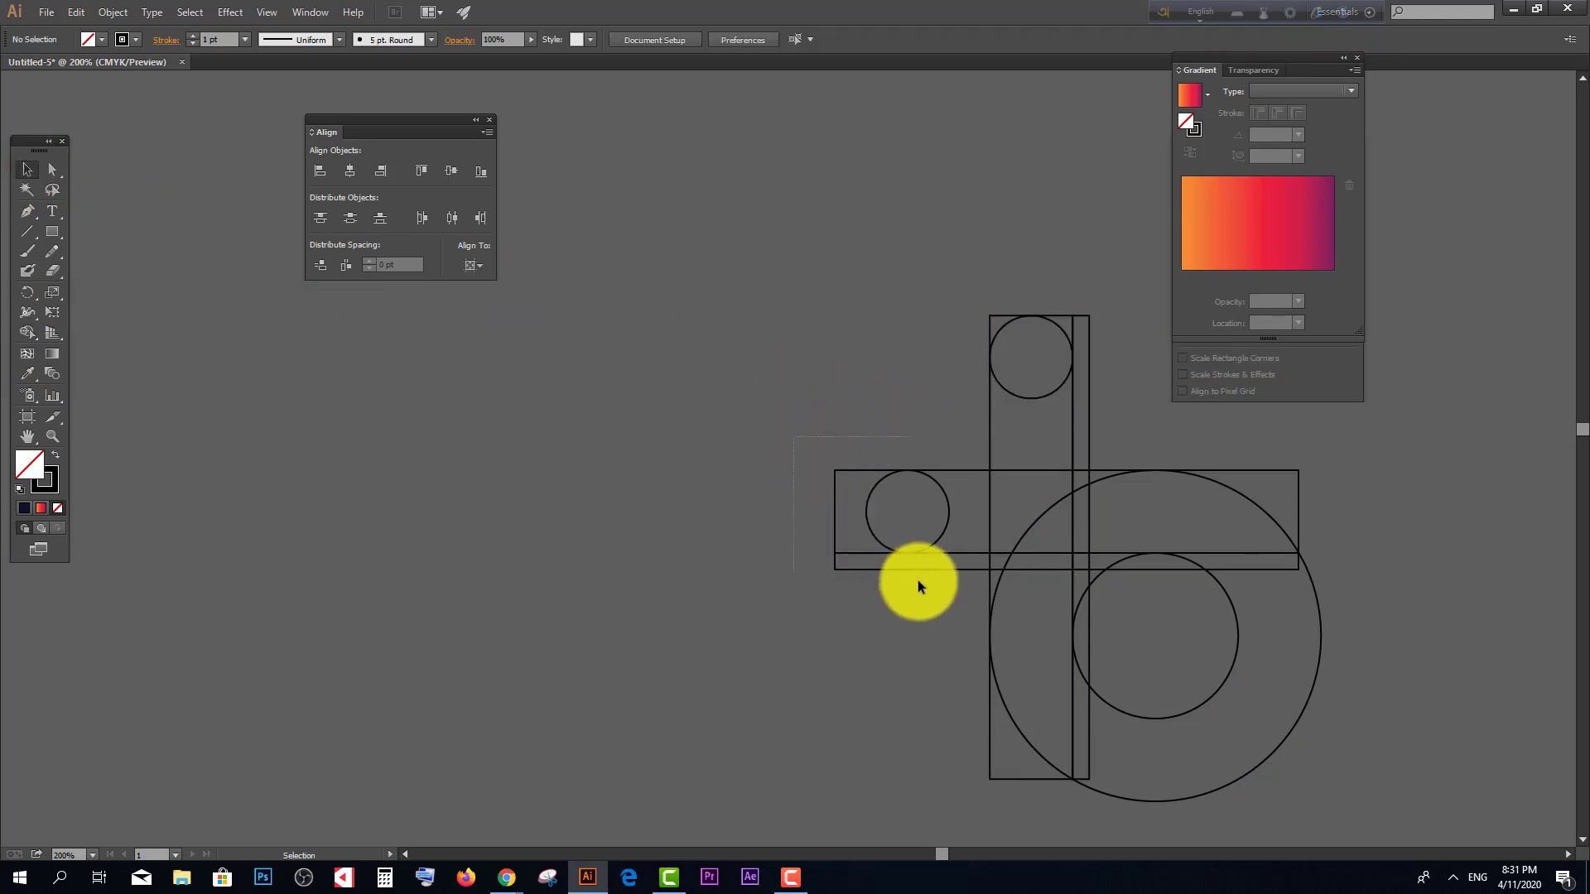
pyautogui.moveTo(917, 579); pyautogui.dragTo(917, 588)
pyautogui.click(703, 490)
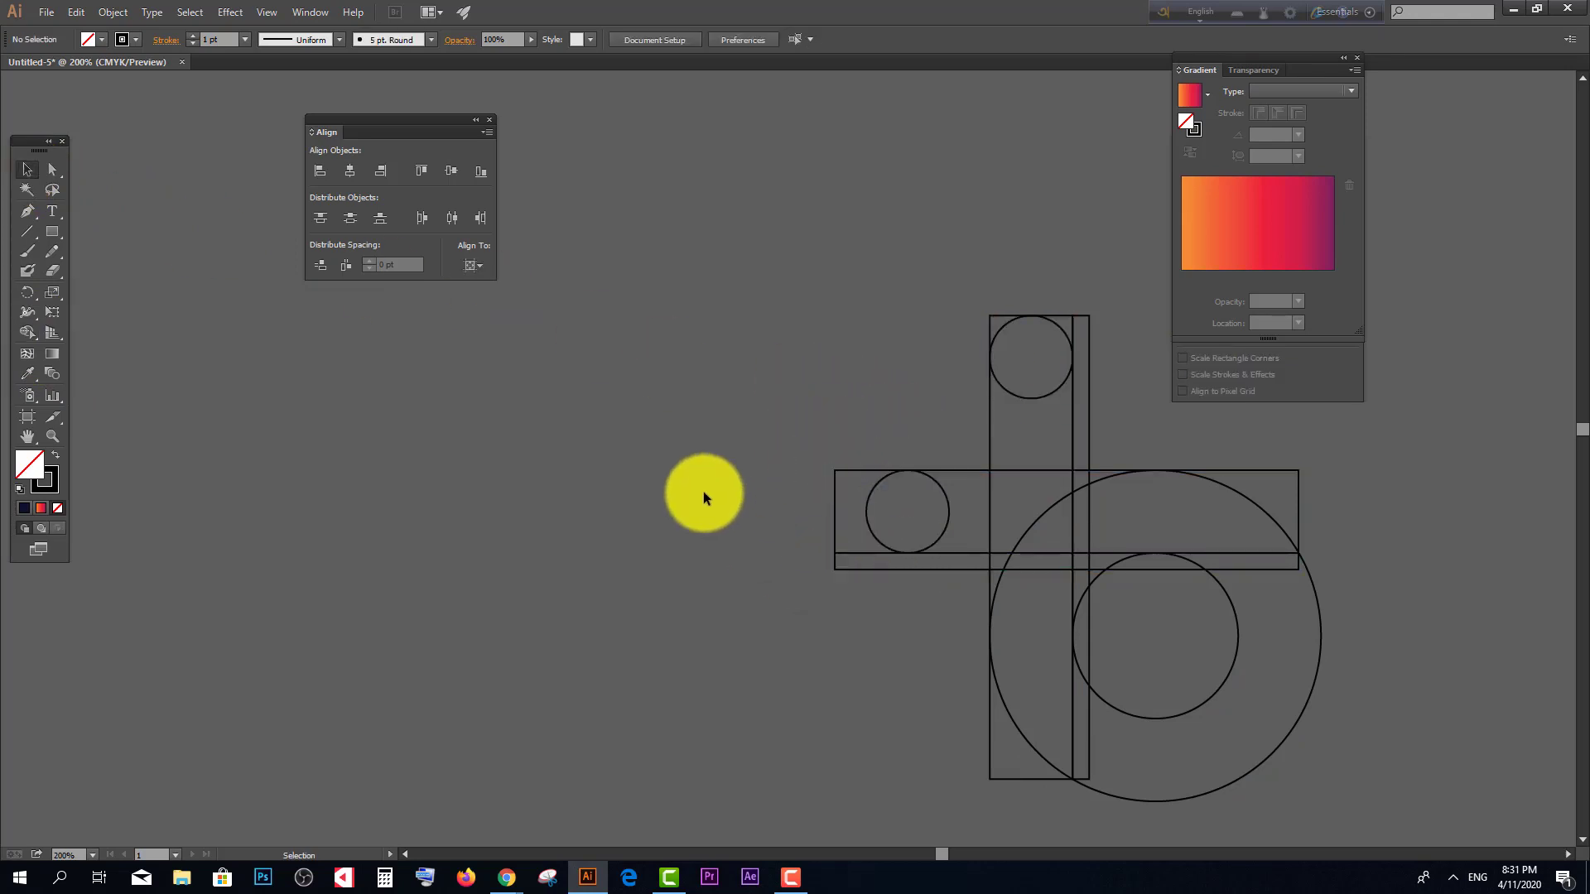
pyautogui.moveTo(907, 551); pyautogui.dragTo(975, 552)
pyautogui.click(871, 577)
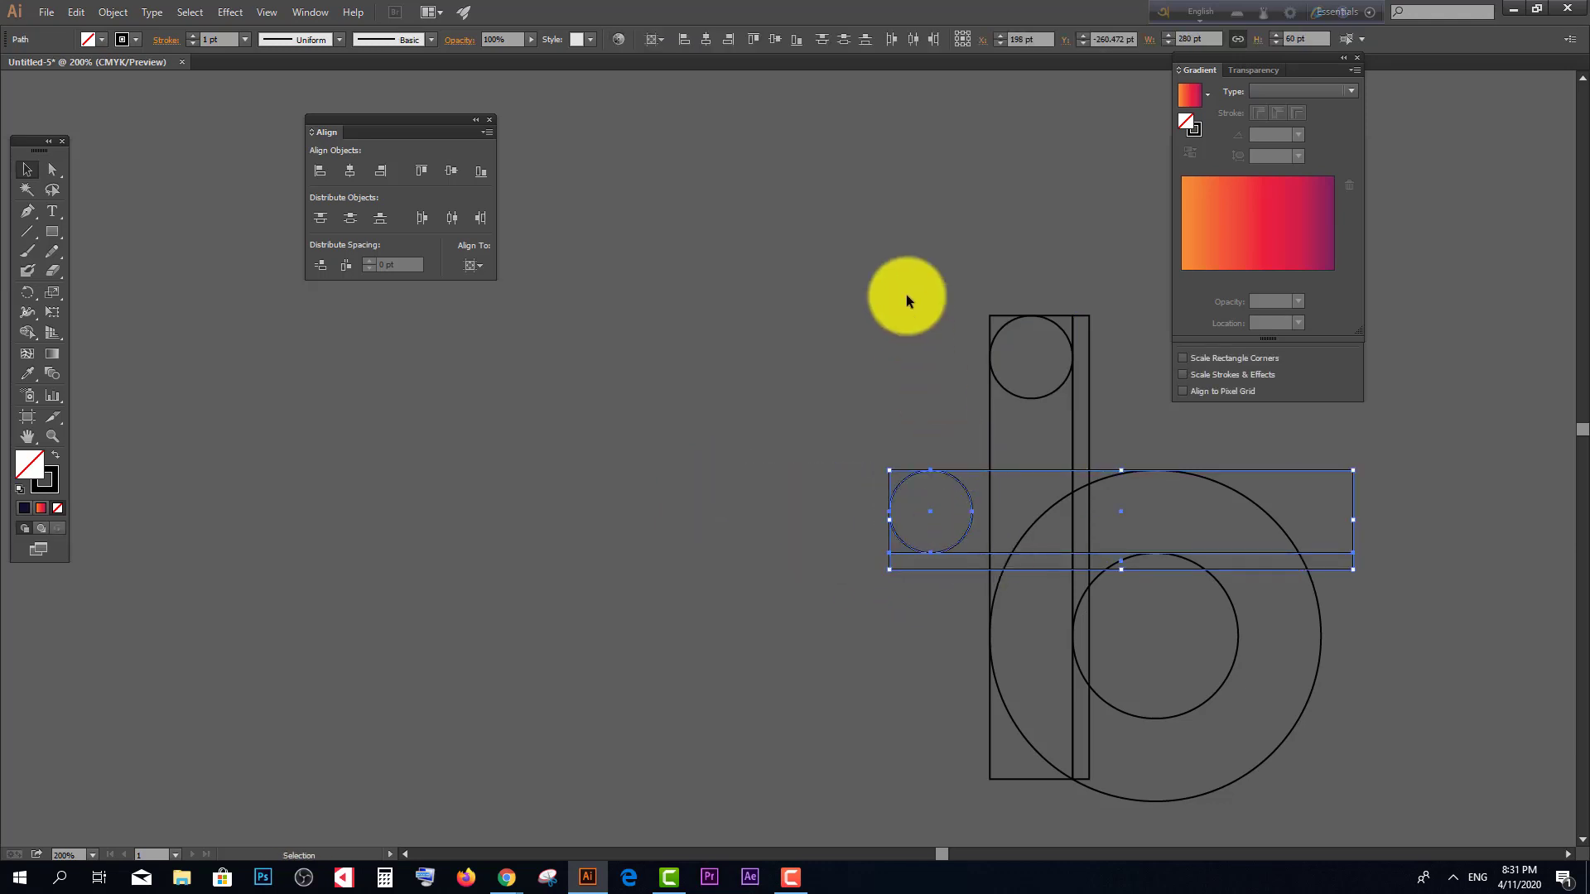
# Step: Move the upper small circle and the vertical bars straight down about 36 pt, and clear the selection
pyautogui.click(906, 294)
pyautogui.click(1085, 391)
pyautogui.moveTo(1087, 396); pyautogui.dragTo(1082, 455)
pyautogui.click(755, 461)
pyautogui.scroll(-1, 745, 447)
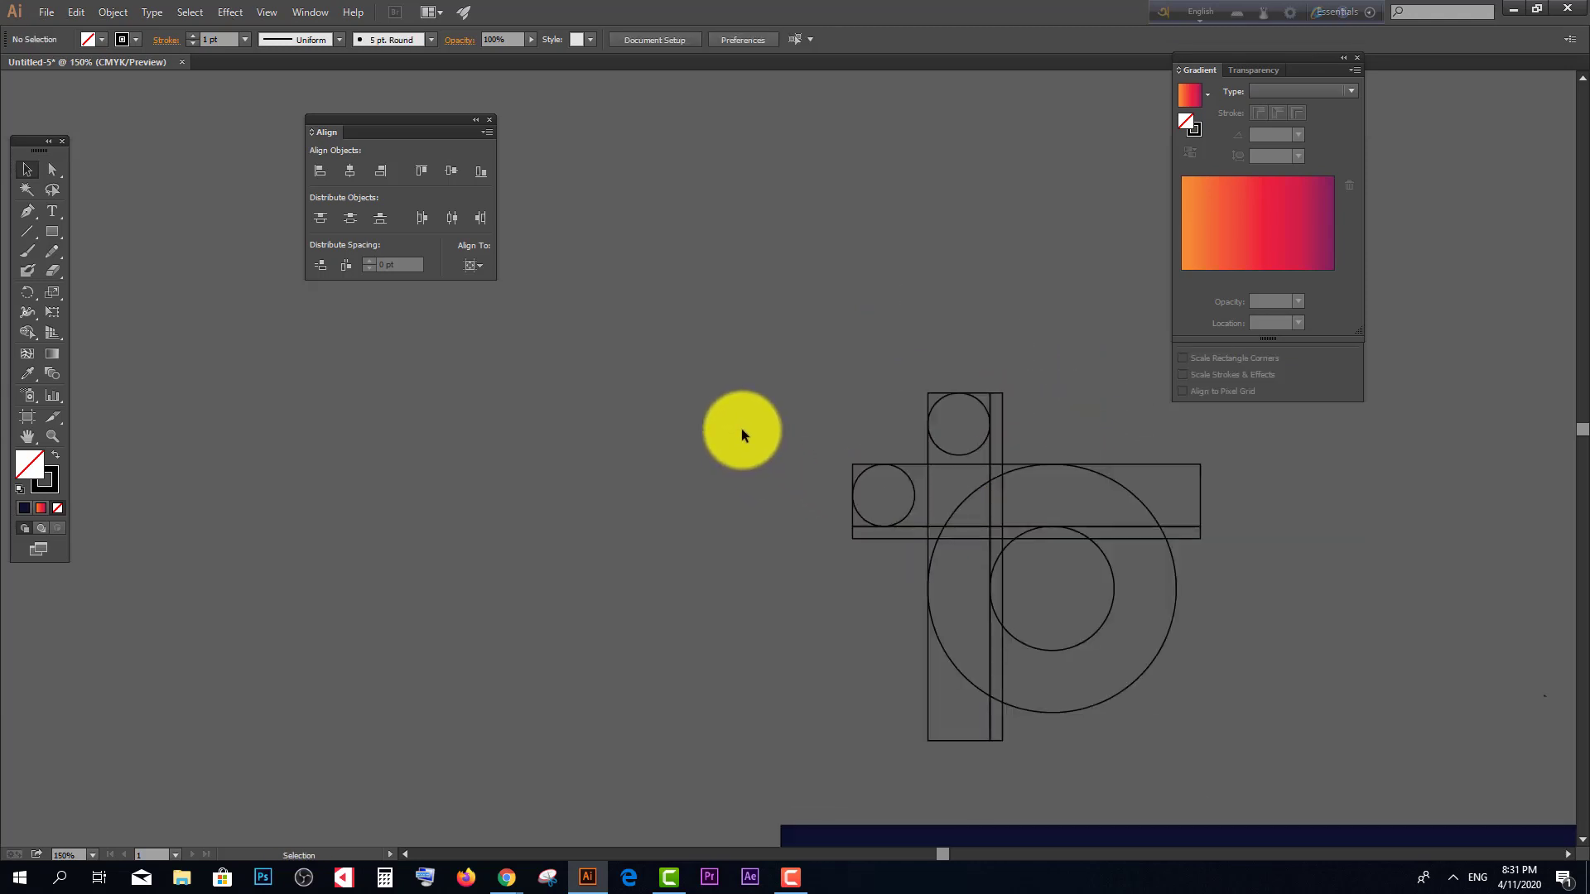
# Step: Select all construction shapes and merge both small circles and their bar regions into one rounded corner piece with the Shape Builder
pyautogui.moveTo(754, 381); pyautogui.dragTo(1258, 659)
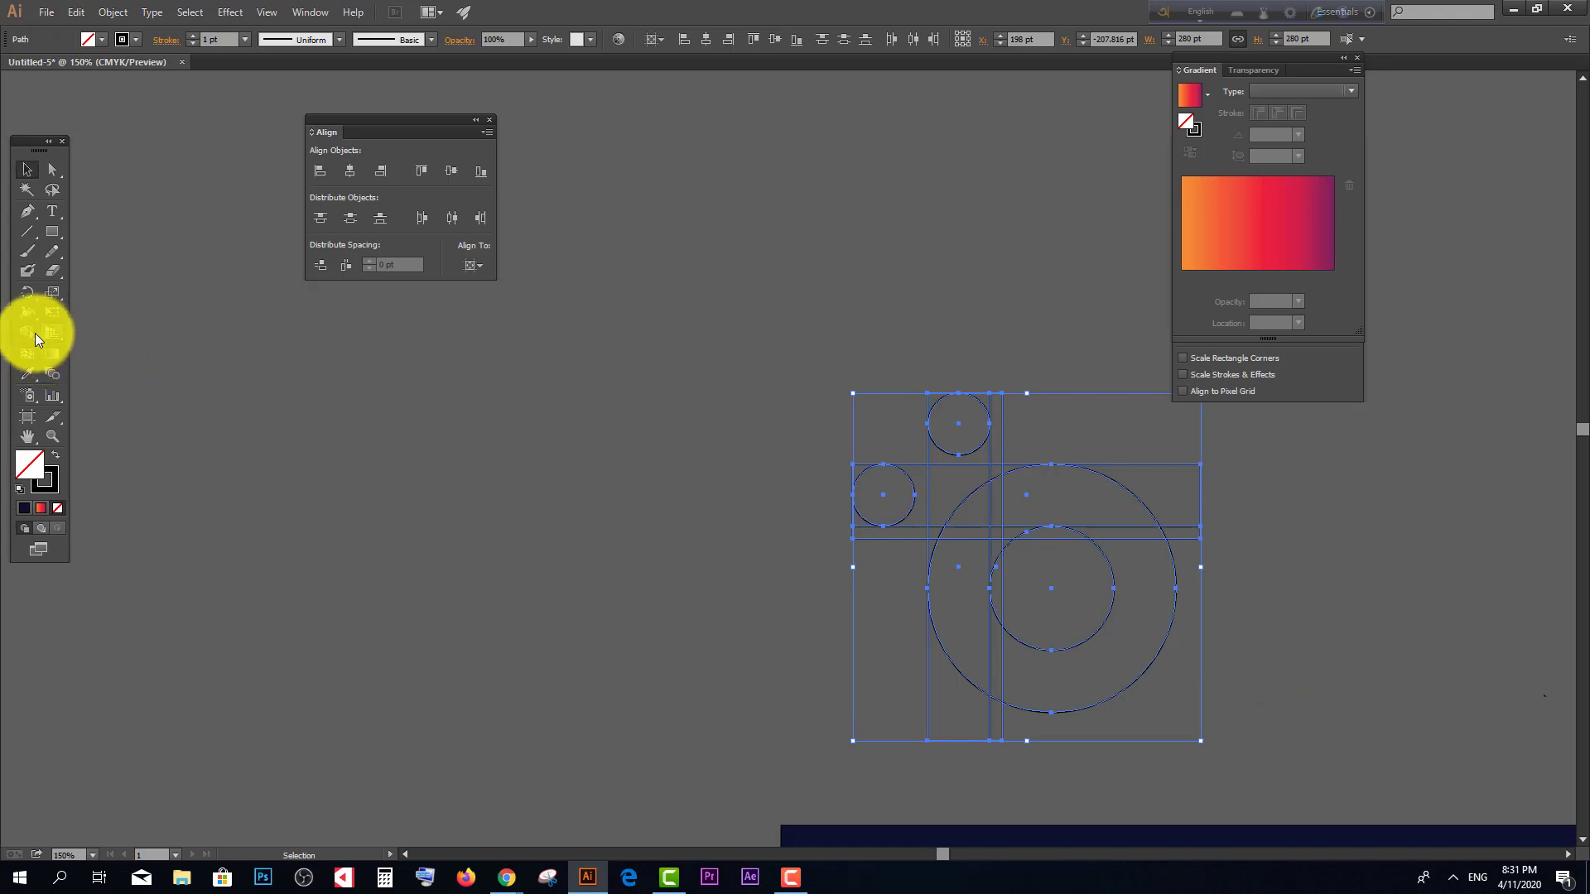
pyautogui.moveTo(35, 333); pyautogui.dragTo(165, 330)
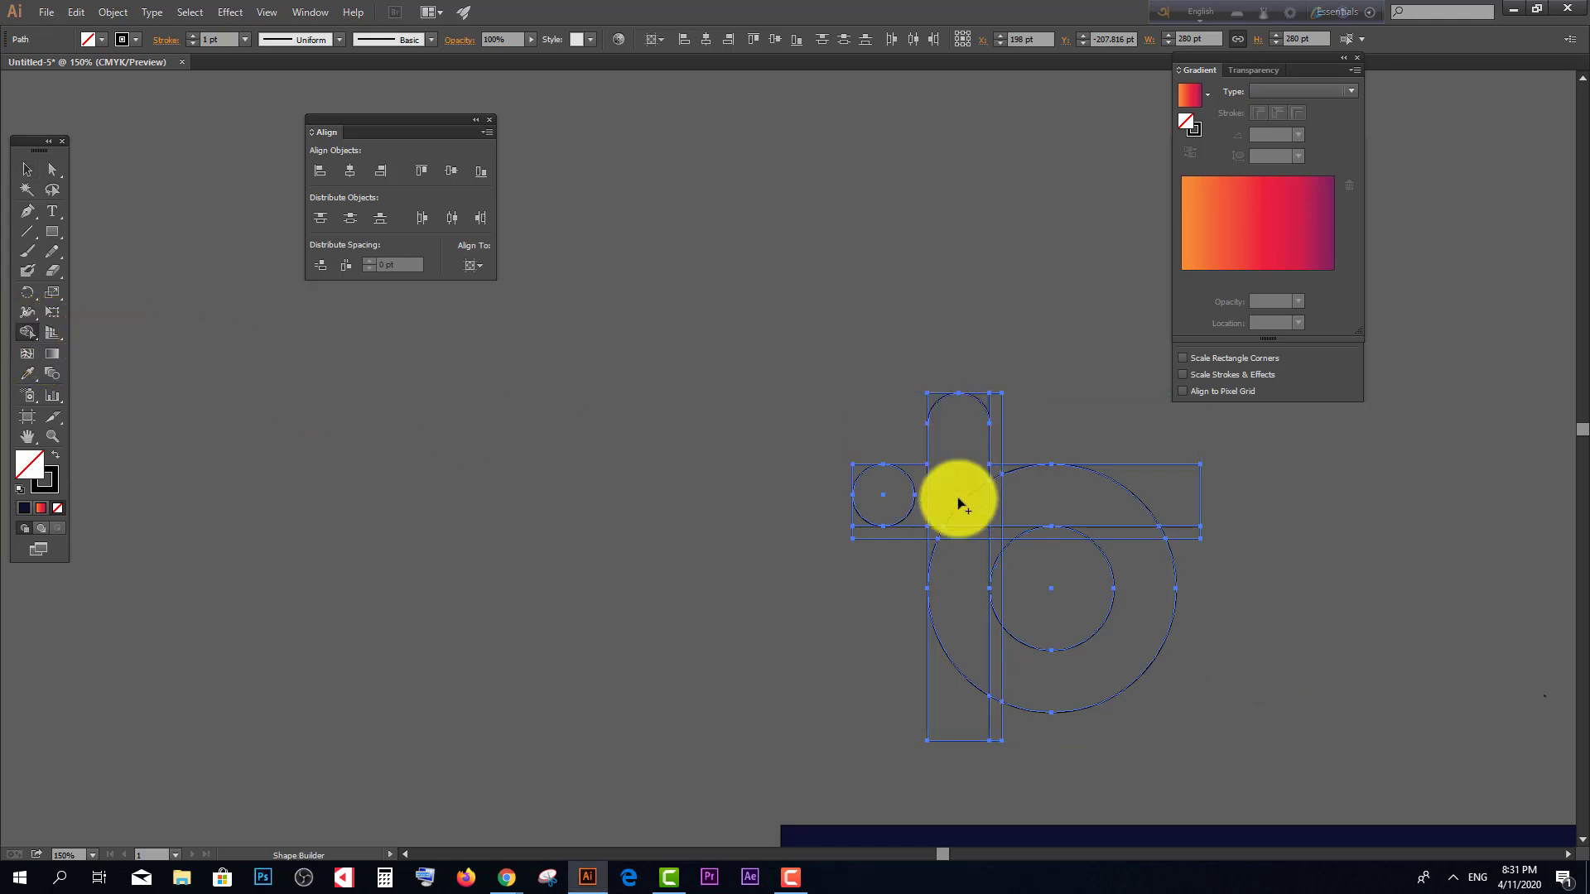
pyautogui.moveTo(883, 503)
pyautogui.mouseDown()
pyautogui.moveTo(976, 515)
pyautogui.moveTo(967, 490)
pyautogui.moveTo(962, 509)
pyautogui.mouseUp()
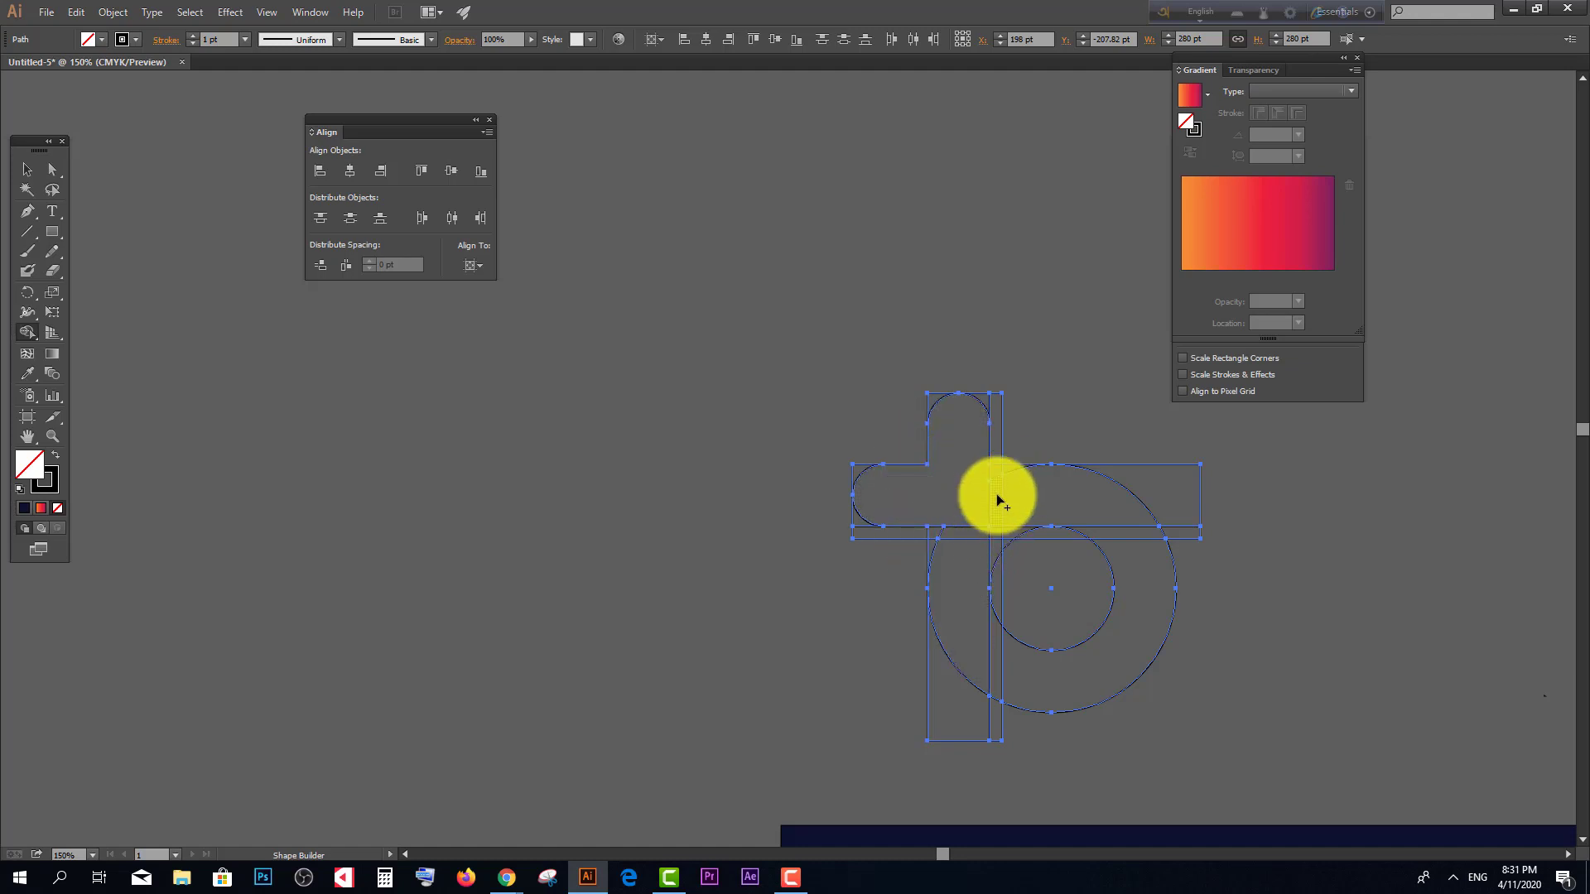
# Step: Remove the narrow gap strips beside the corner piece and the leftover bar regions outside the circles with the Shape Builder
pyautogui.keyDown('alt'); pyautogui.click(1000, 531); pyautogui.keyUp('alt')
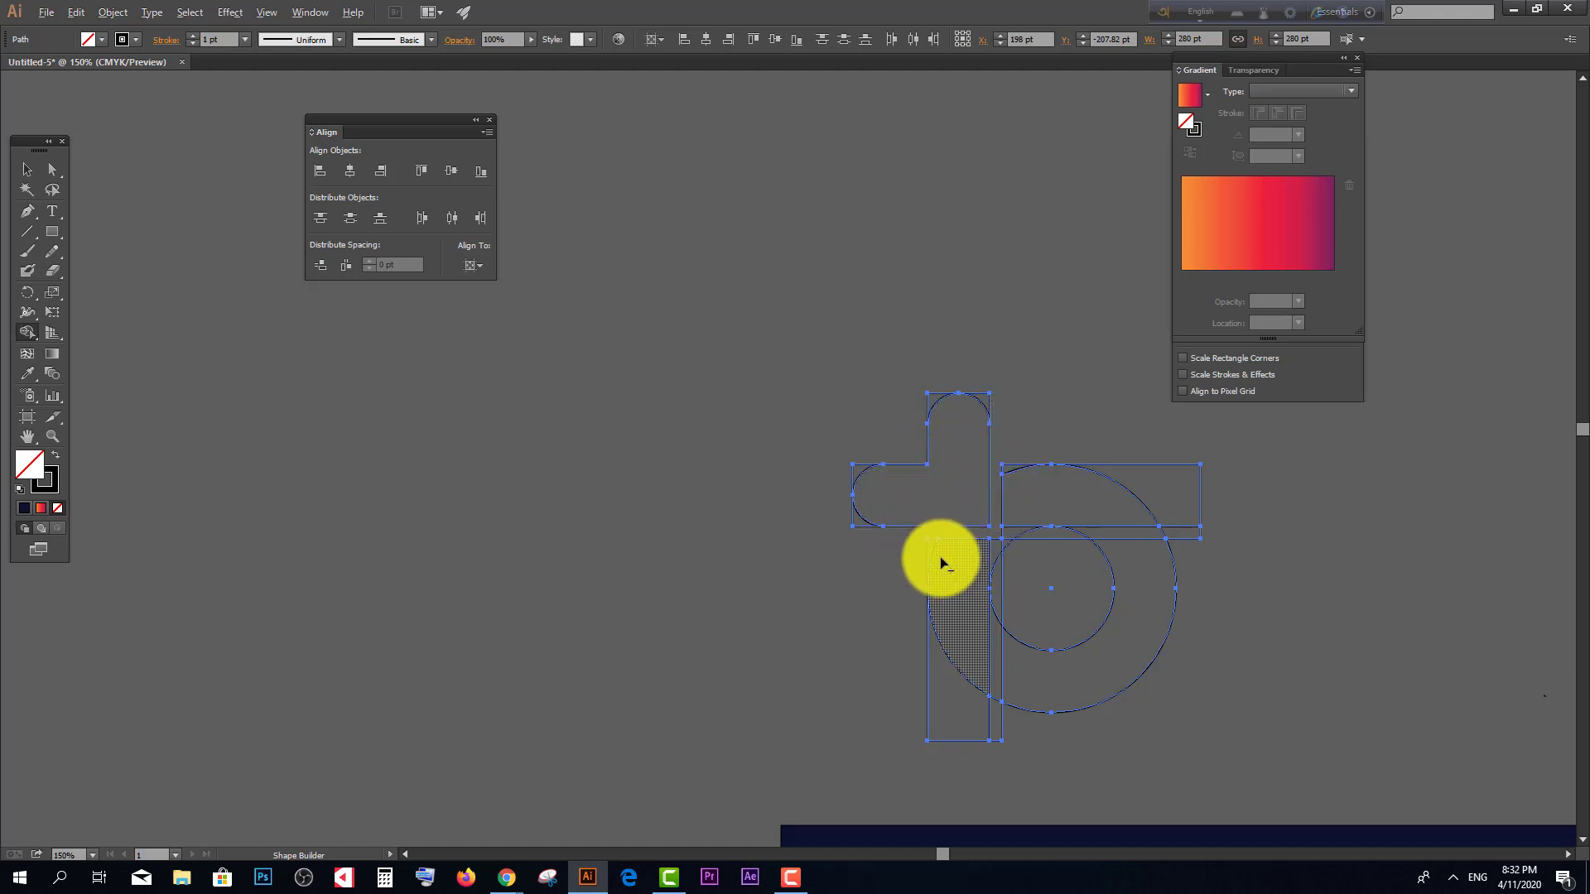
pyautogui.scroll(1, 940, 557)
pyautogui.moveTo(905, 706); pyautogui.dragTo(1047, 807)
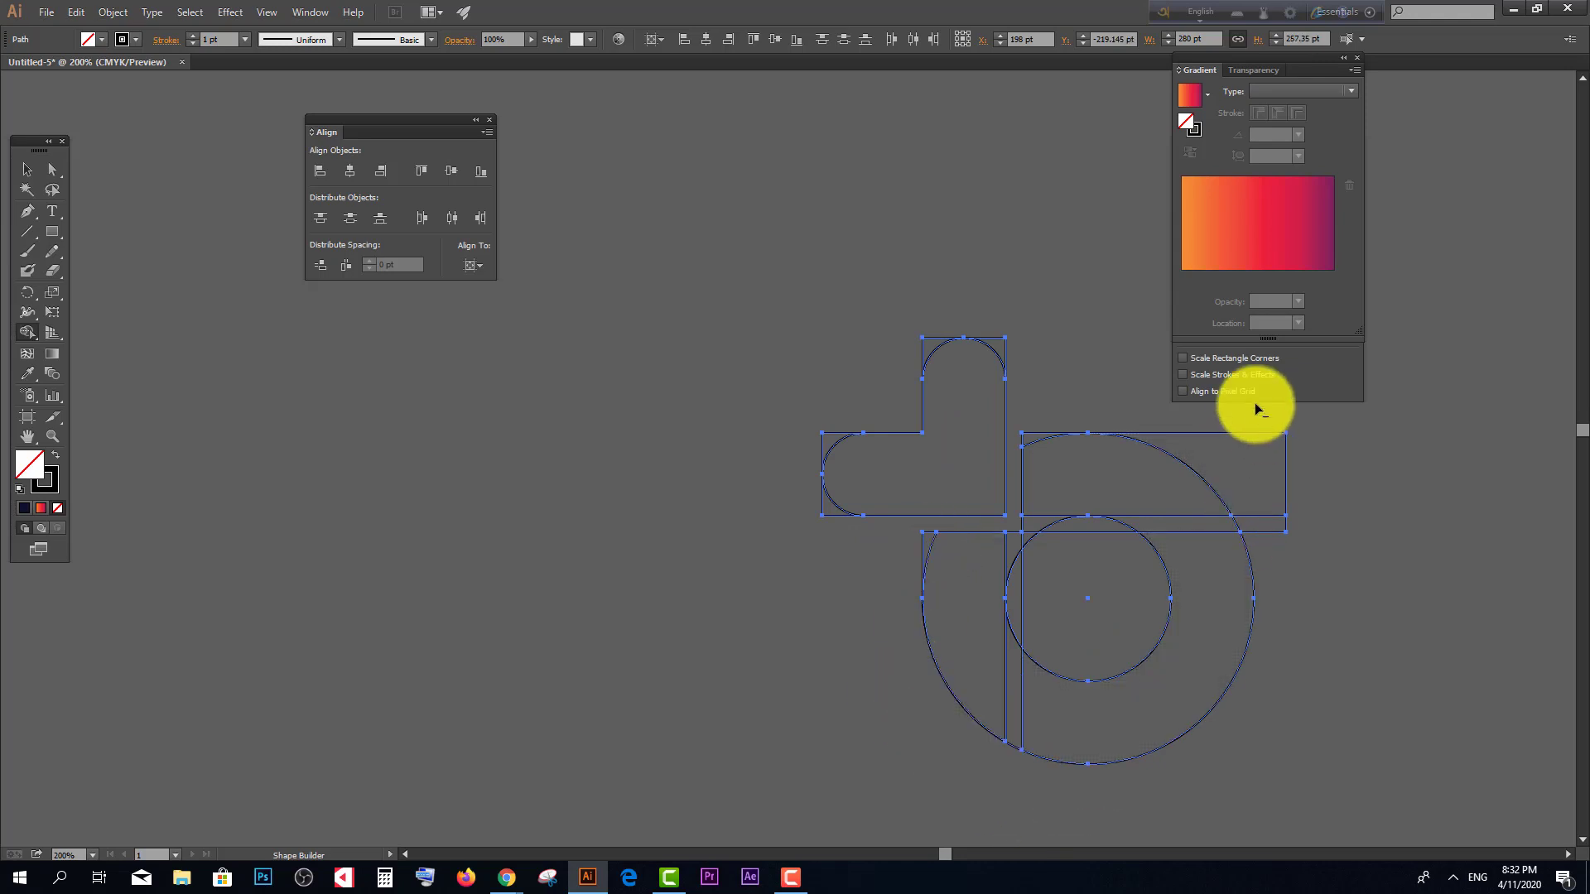
pyautogui.keyDown('alt'); pyautogui.click(1259, 472); pyautogui.keyUp('alt')
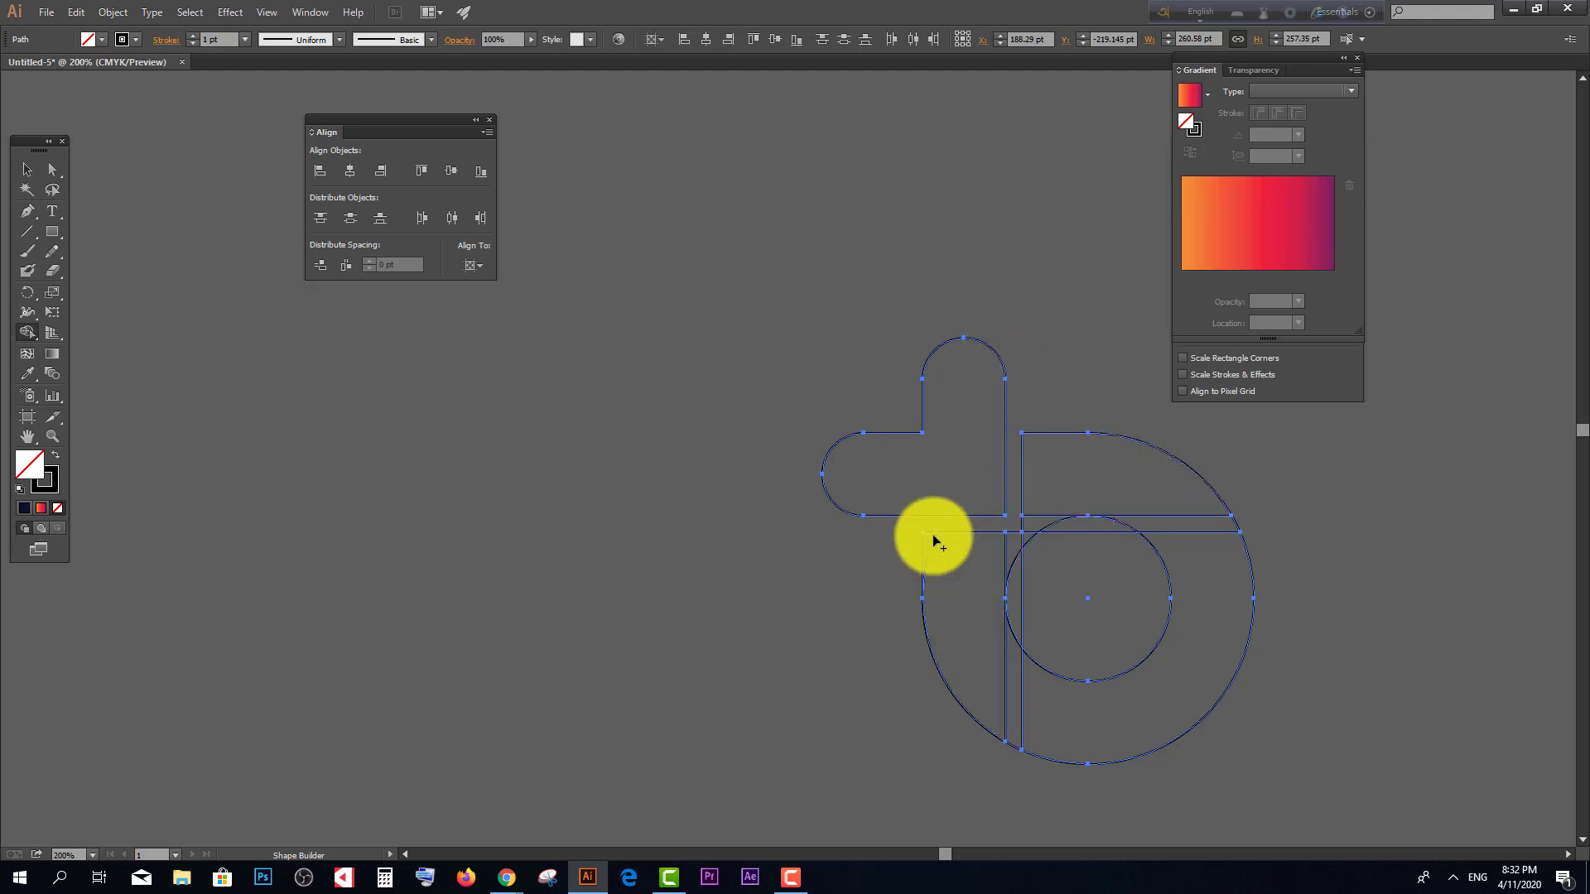
# Step: Merge the ring's regions into one open bowl, remove the leftover pieces inside it, and deselect the outline
pyautogui.moveTo(927, 534)
pyautogui.mouseDown()
pyautogui.moveTo(965, 628)
pyautogui.moveTo(1082, 754)
pyautogui.moveTo(1174, 634)
pyautogui.mouseUp()
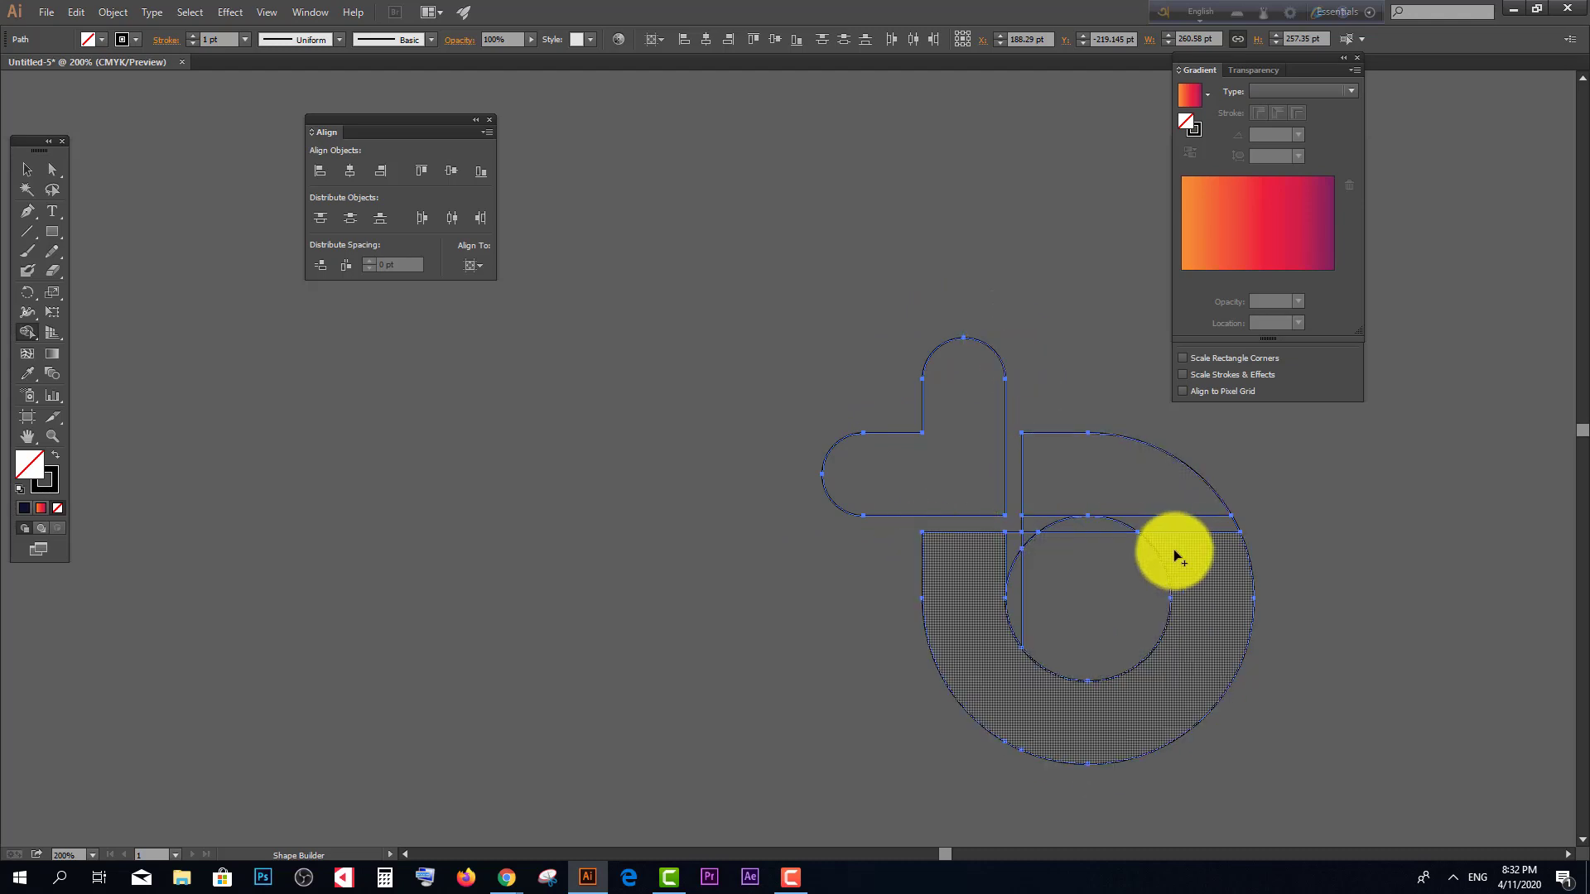
pyautogui.moveTo(1164, 549)
pyautogui.mouseDown()
pyautogui.moveTo(1121, 470)
pyautogui.moveTo(1080, 512)
pyautogui.moveTo(1015, 525)
pyautogui.mouseUp()
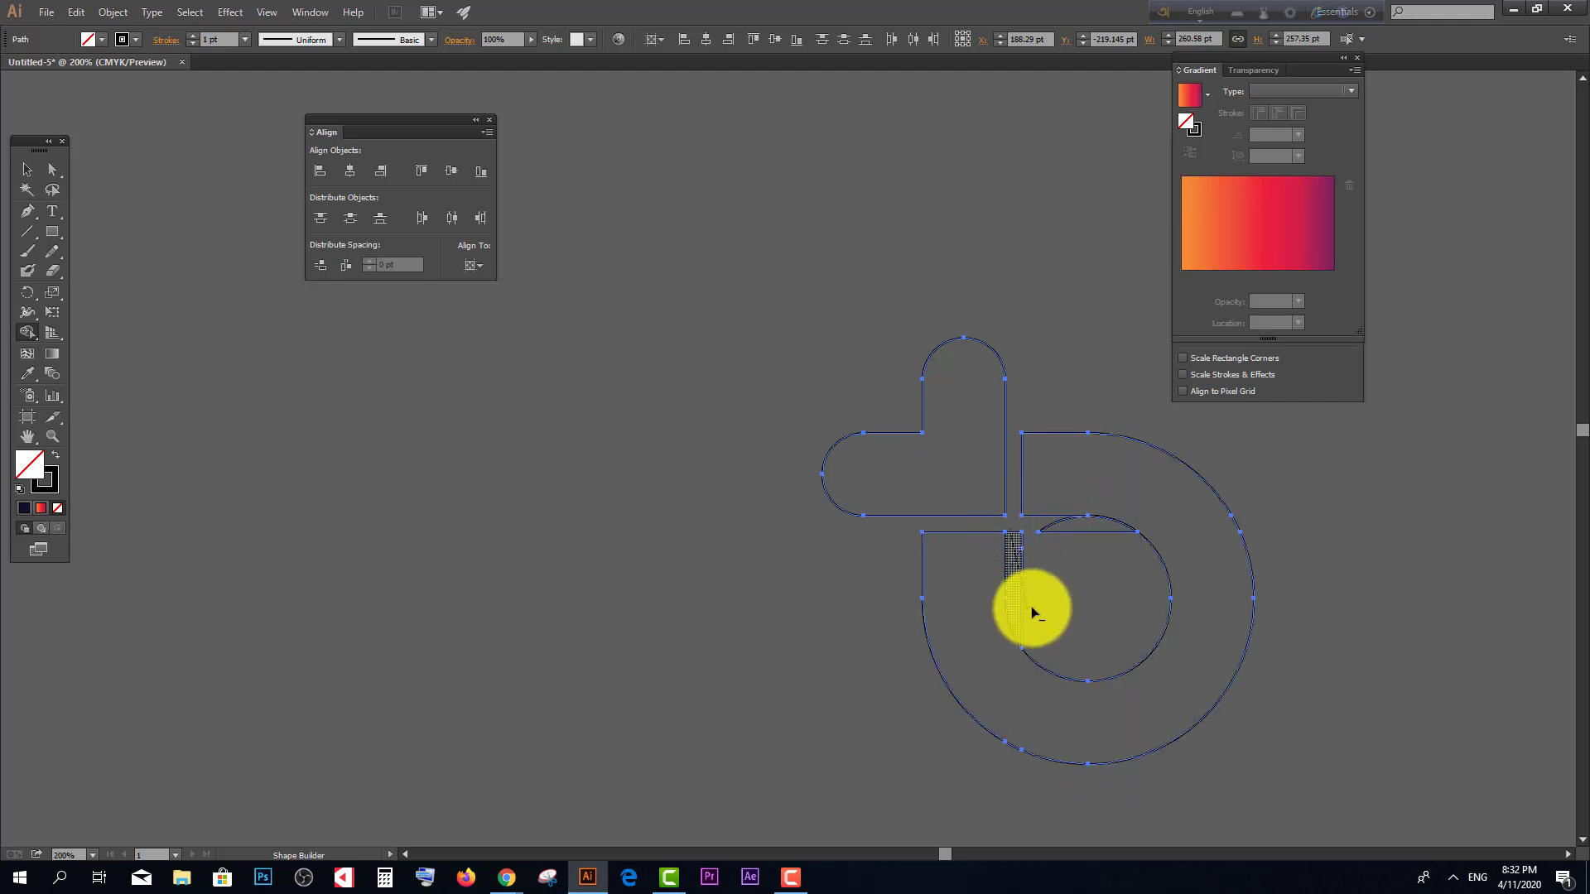
pyautogui.keyDown('alt'); pyautogui.click(1094, 559); pyautogui.keyUp('alt')
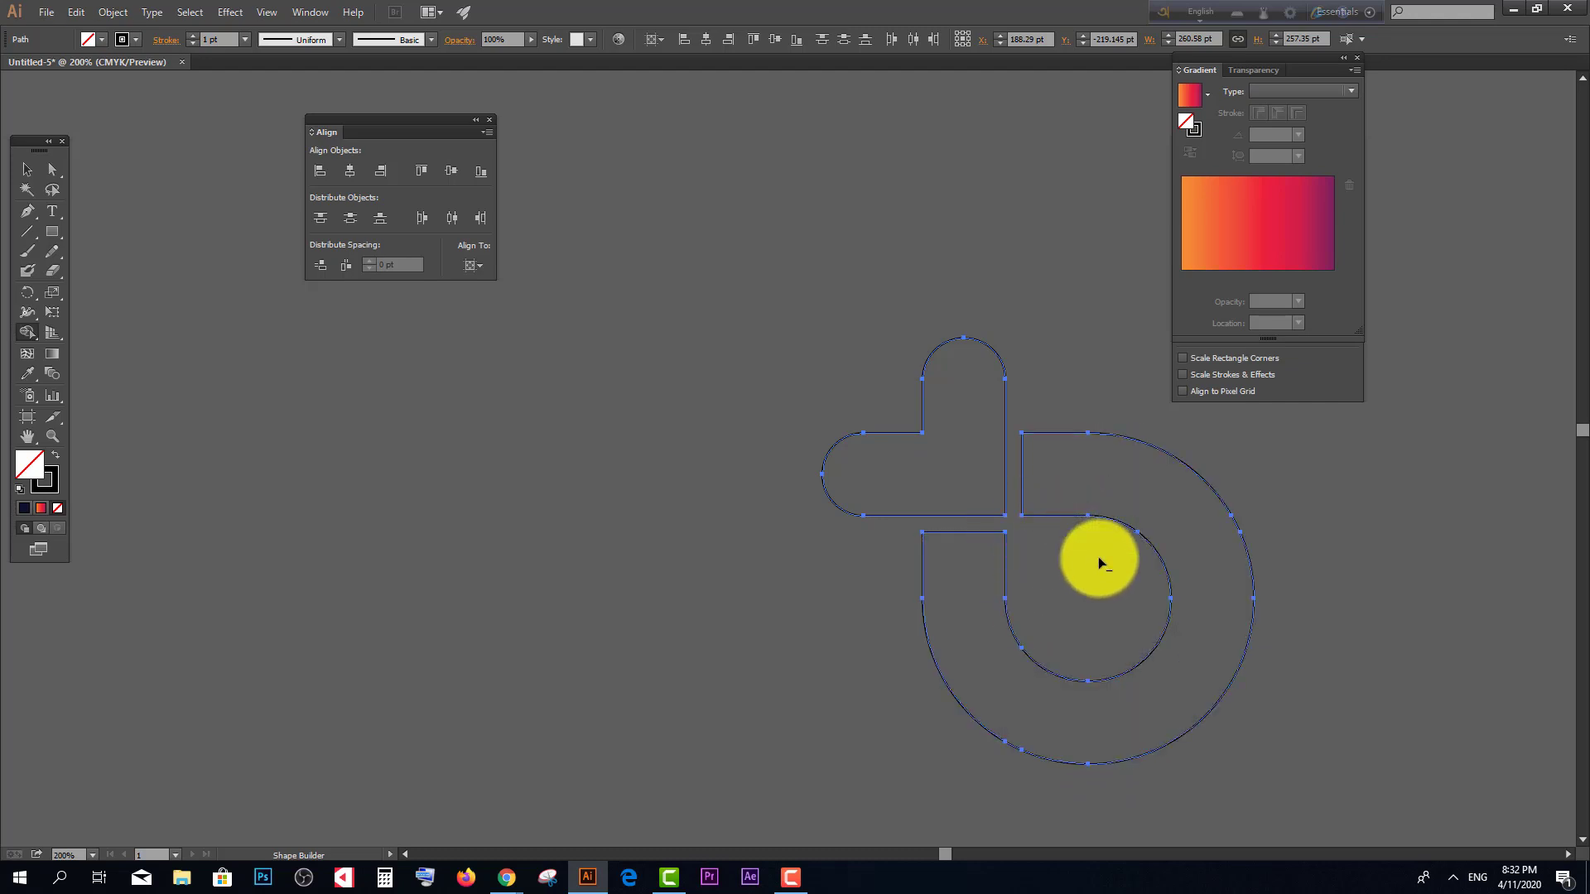
pyautogui.click(27, 170)
pyautogui.click(446, 460)
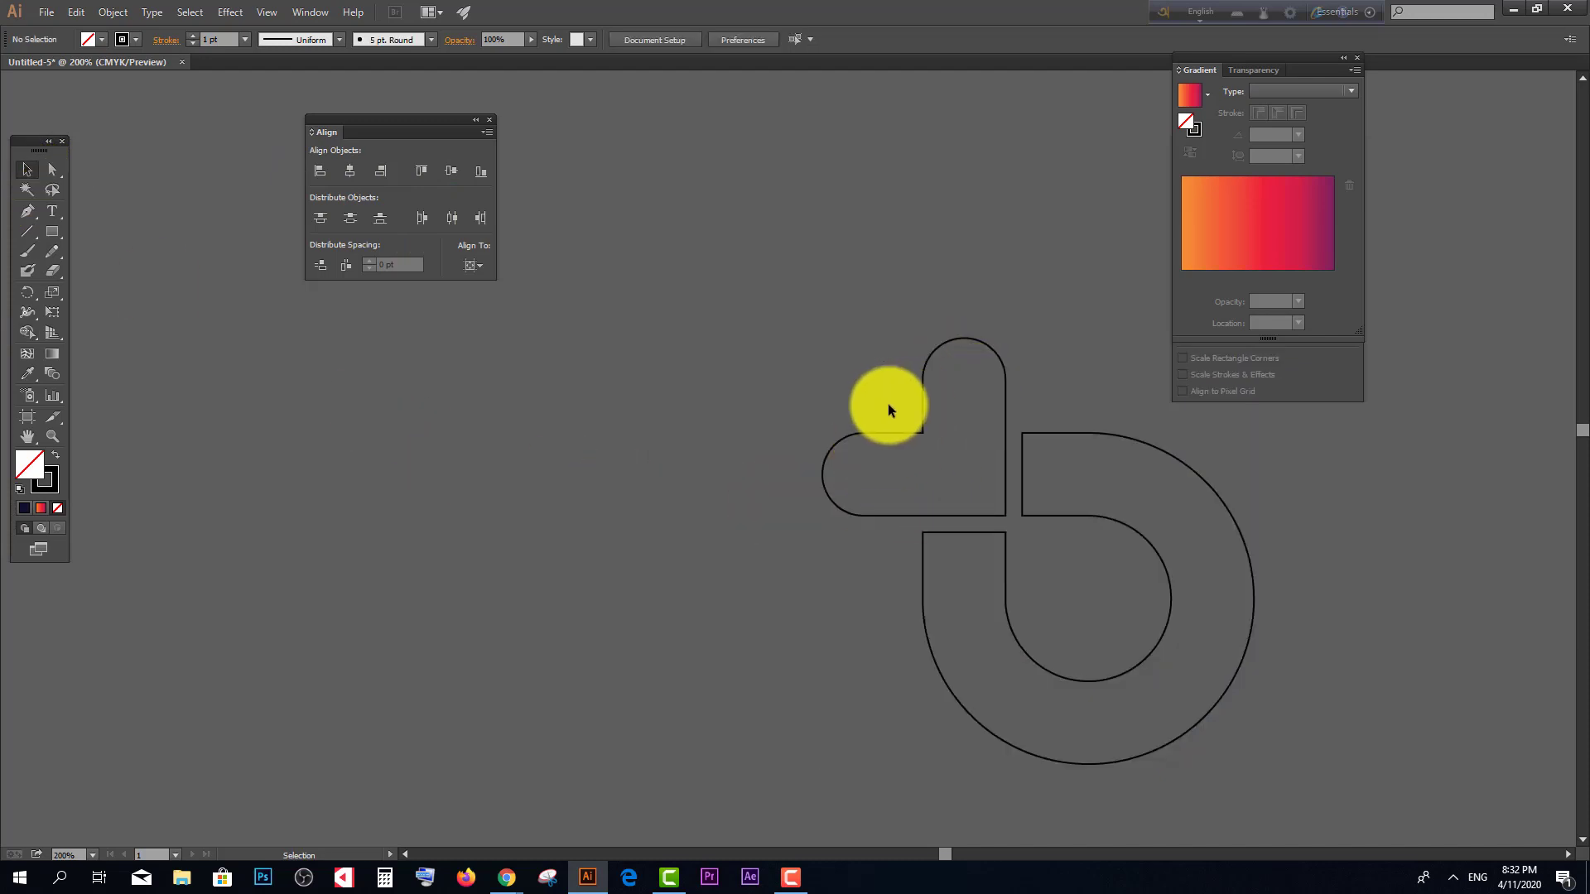
# Step: Duplicate the rounded corner piece to the left of the logo outline and rotate the copy 45° into an upright heart
pyautogui.scroll(-2, 884, 404)
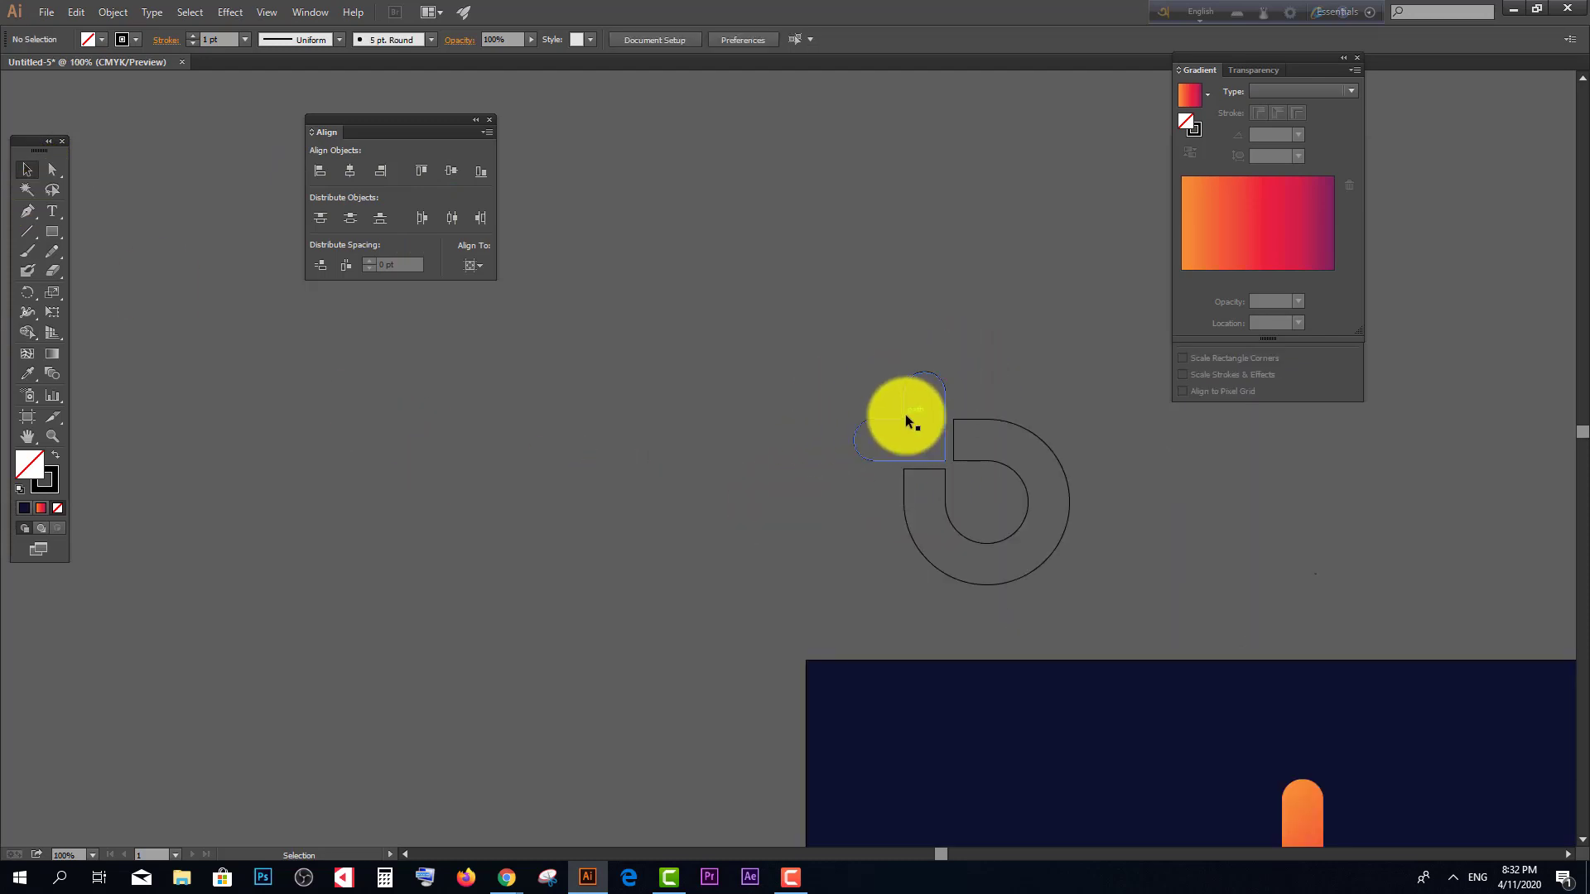
pyautogui.click(933, 430)
pyautogui.moveTo(944, 437); pyautogui.dragTo(735, 432)
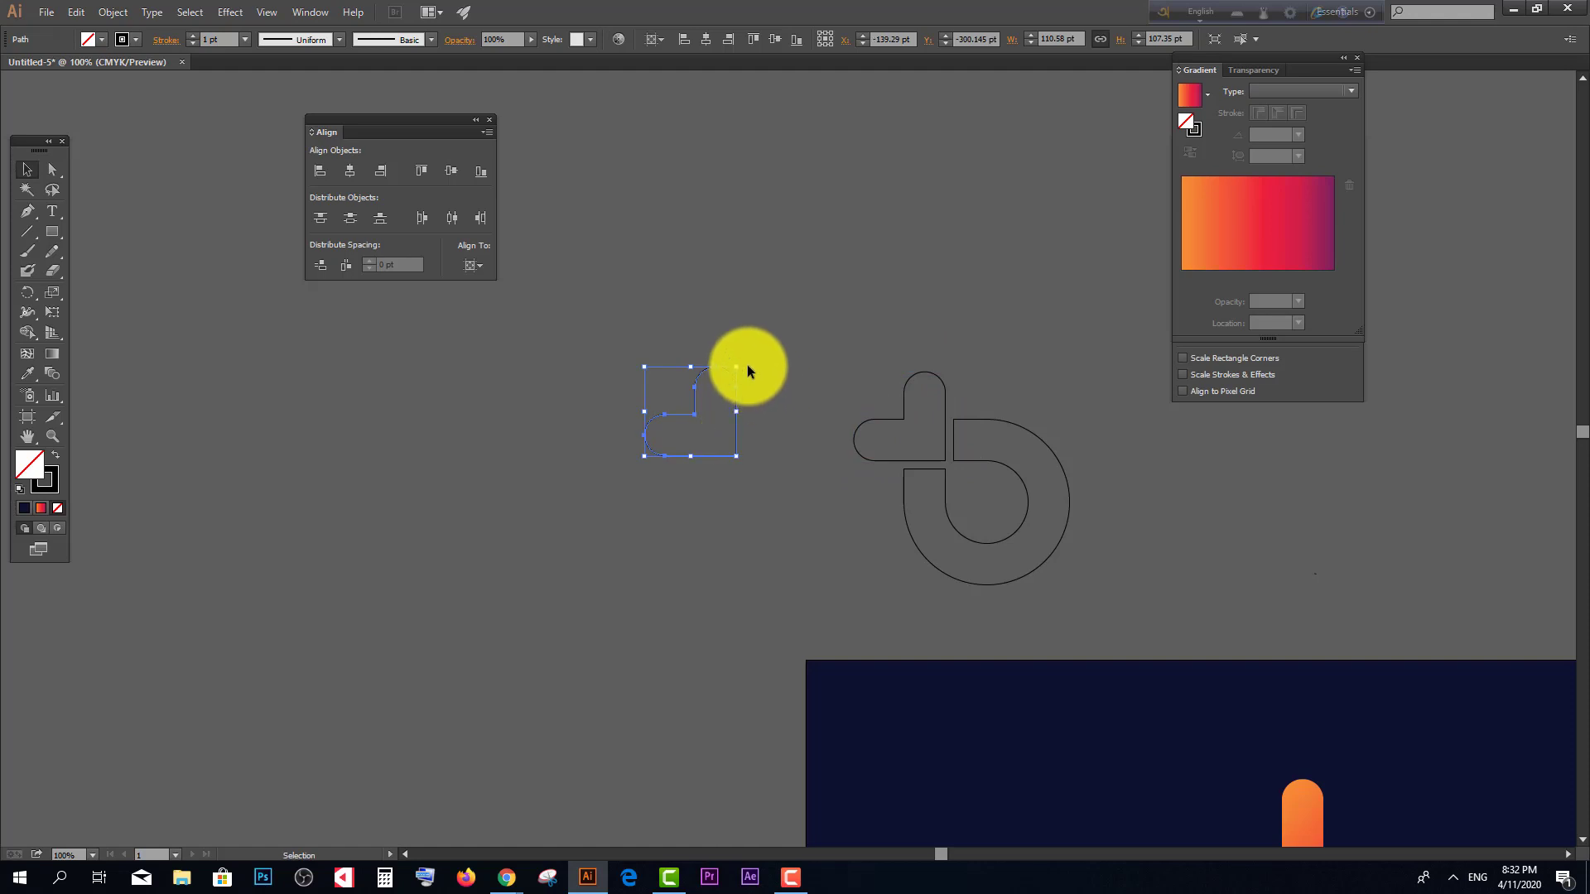
pyautogui.moveTo(744, 359); pyautogui.dragTo(769, 426)
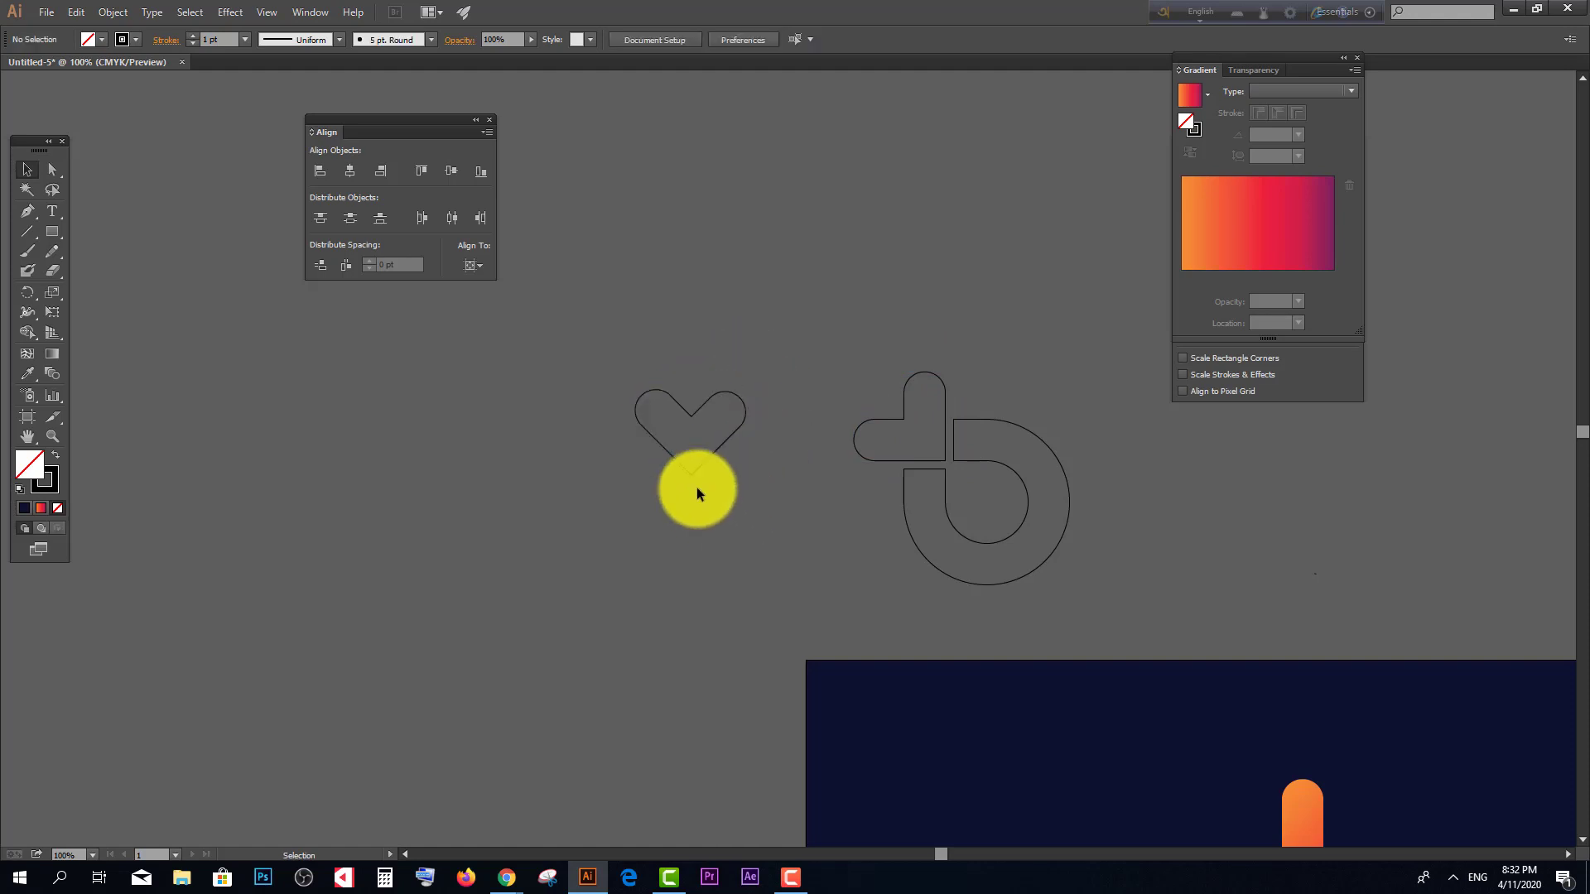
# Step: Fill the heart with the finished logo's gradient using the Eyedropper, and deselect it
pyautogui.scroll(-1, 699, 402)
pyautogui.scroll(-2, 325, 430)
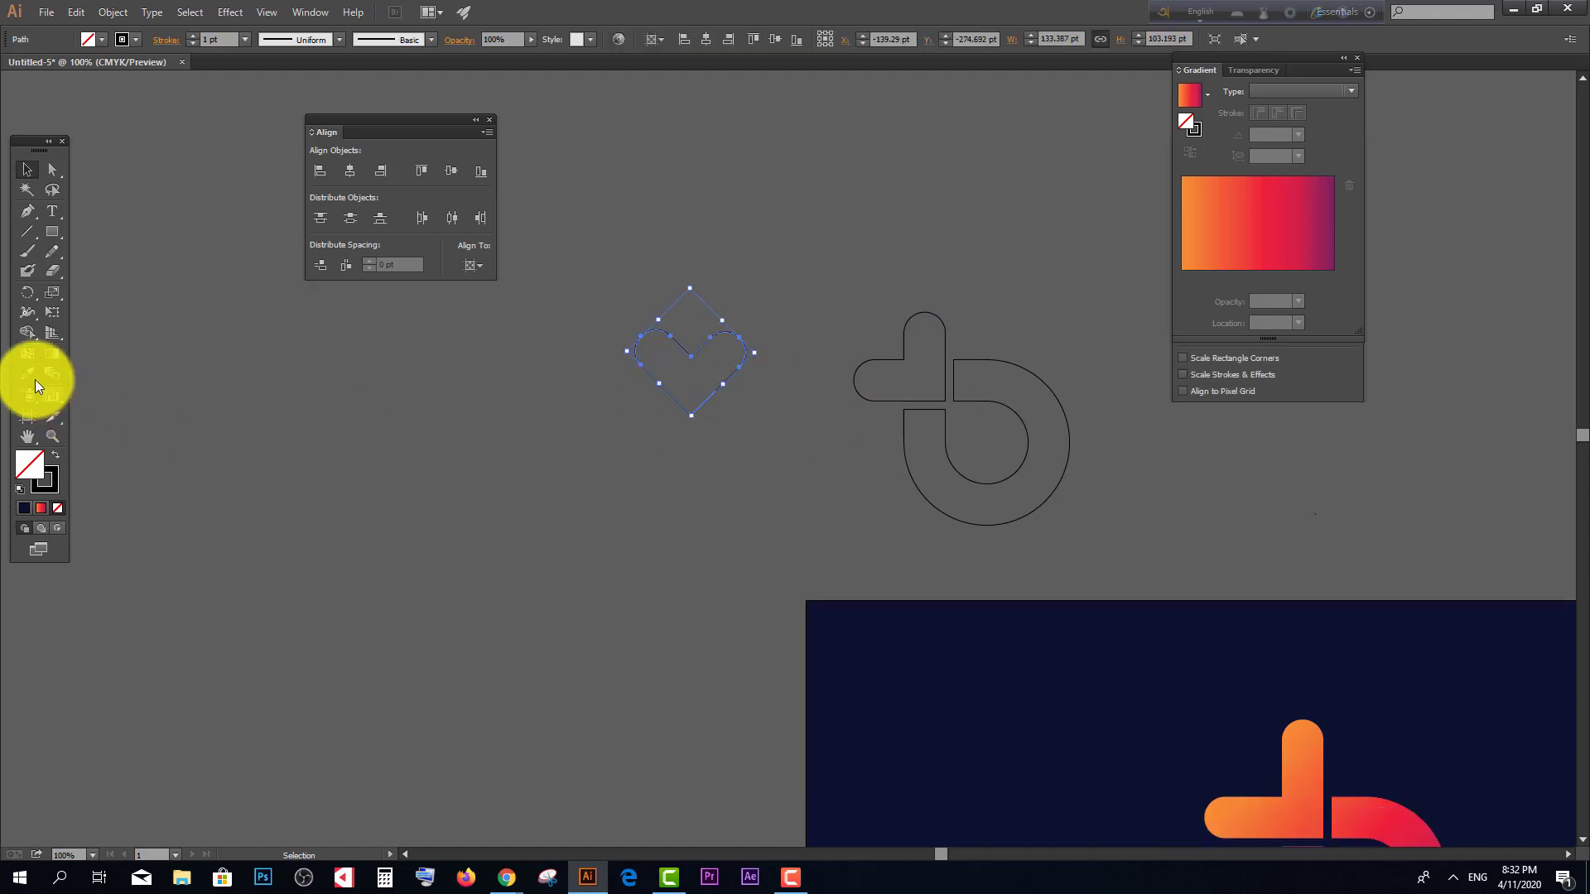
pyautogui.click(28, 373)
pyautogui.scroll(-4, 828, 497)
pyautogui.click(1318, 732)
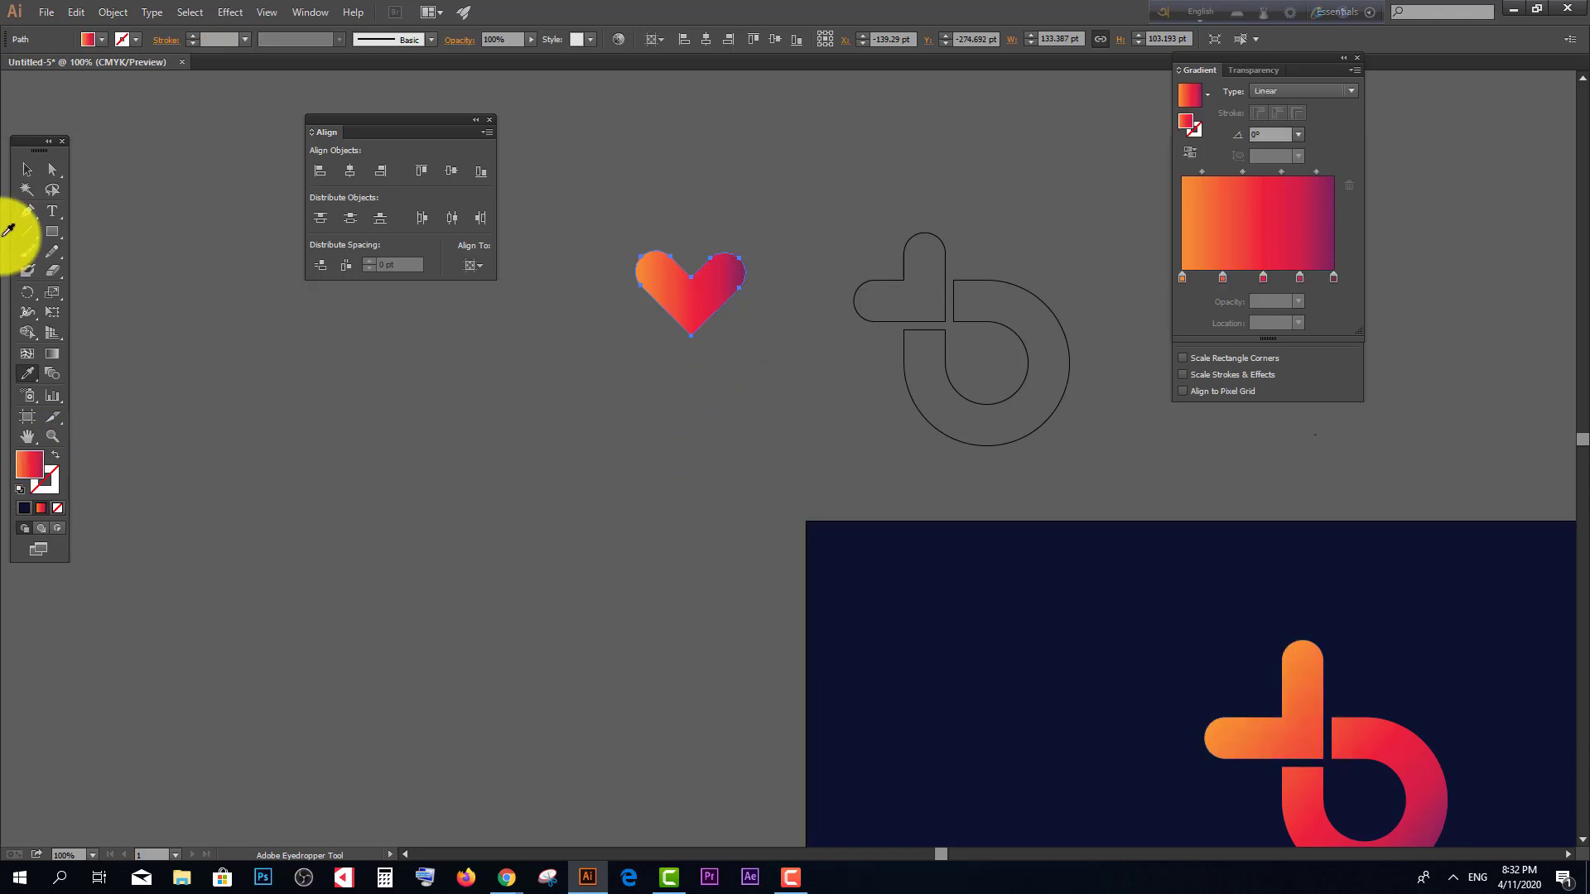
pyautogui.click(27, 170)
pyautogui.click(643, 405)
pyautogui.scroll(3, 828, 348)
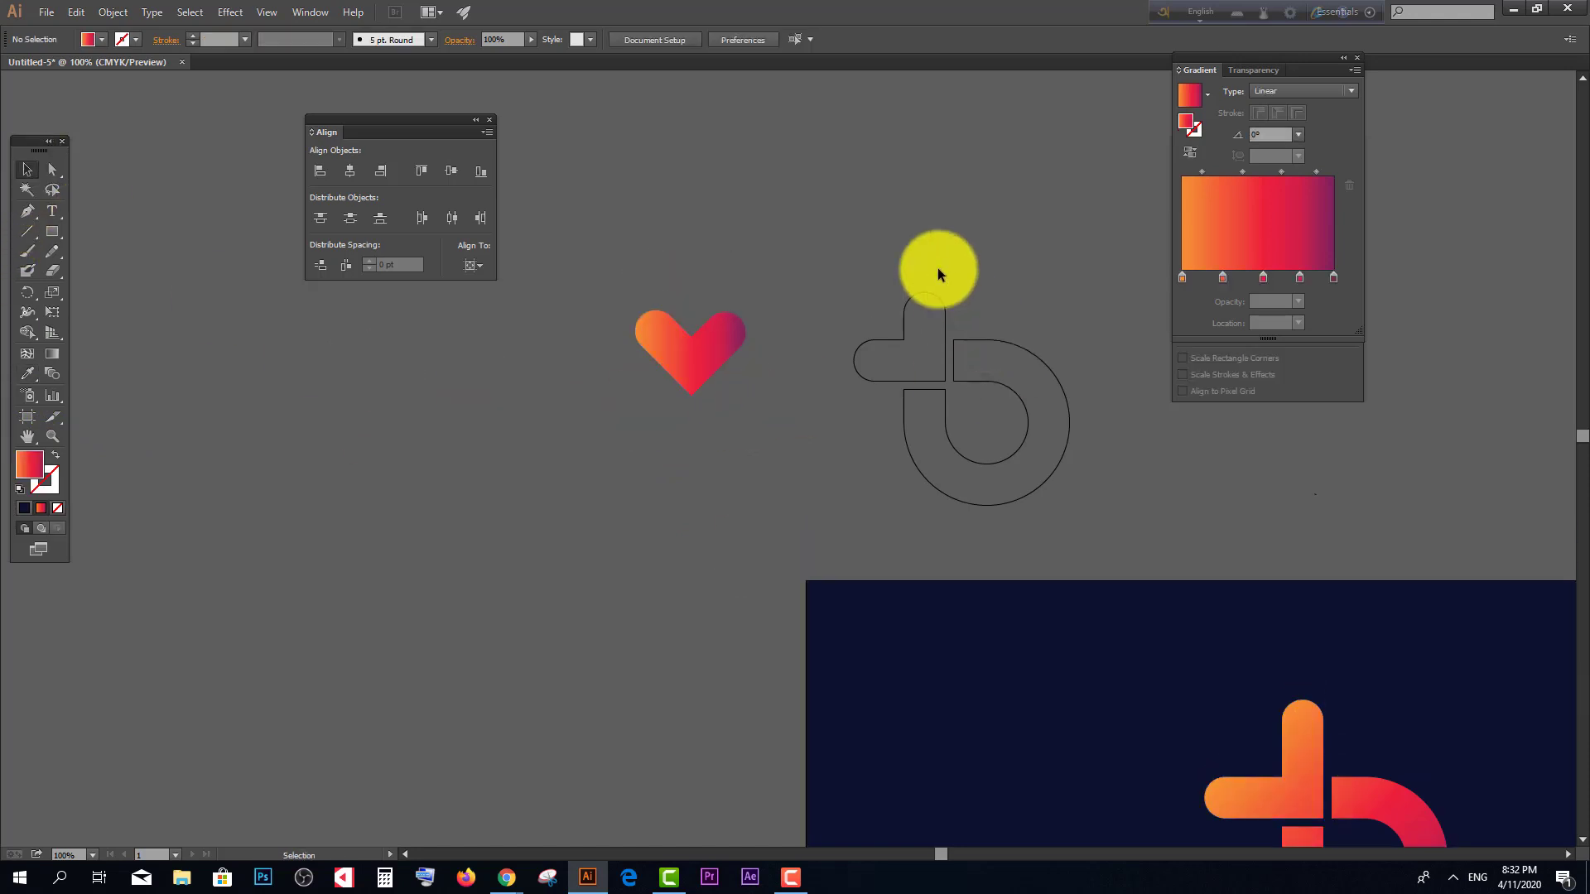
# Step: Fill the new "b" outline with the finished logo's gradient using the Eyedropper, and deselect it
pyautogui.click(1036, 424)
pyautogui.scroll(-4, 580, 409)
pyautogui.click(32, 369)
pyautogui.click(1286, 701)
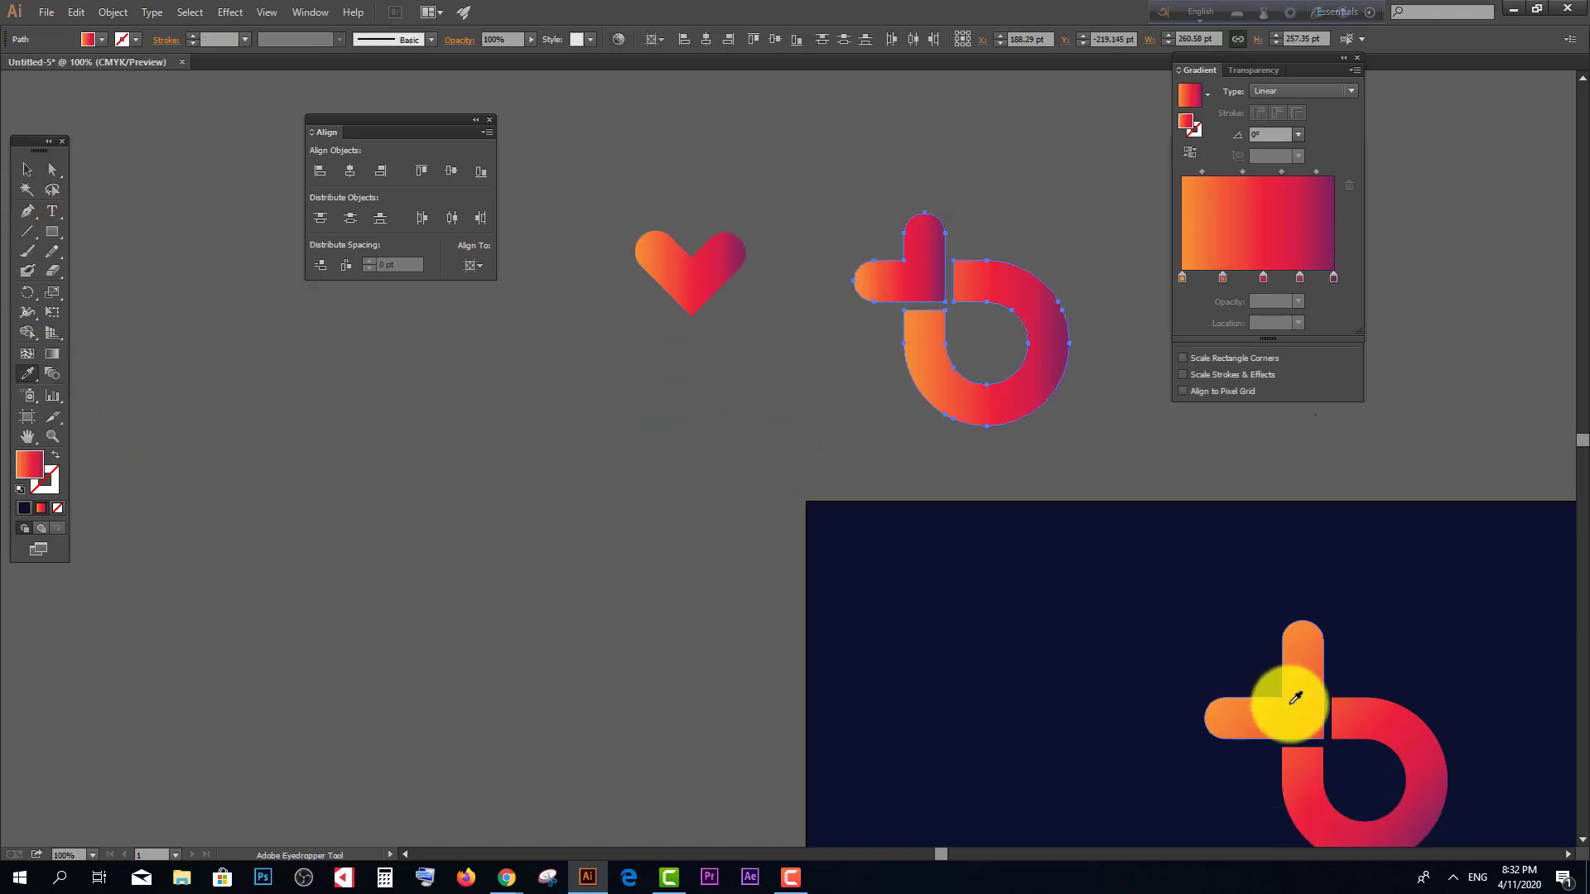
pyautogui.click(27, 172)
pyautogui.click(586, 400)
pyautogui.scroll(-2, 916, 226)
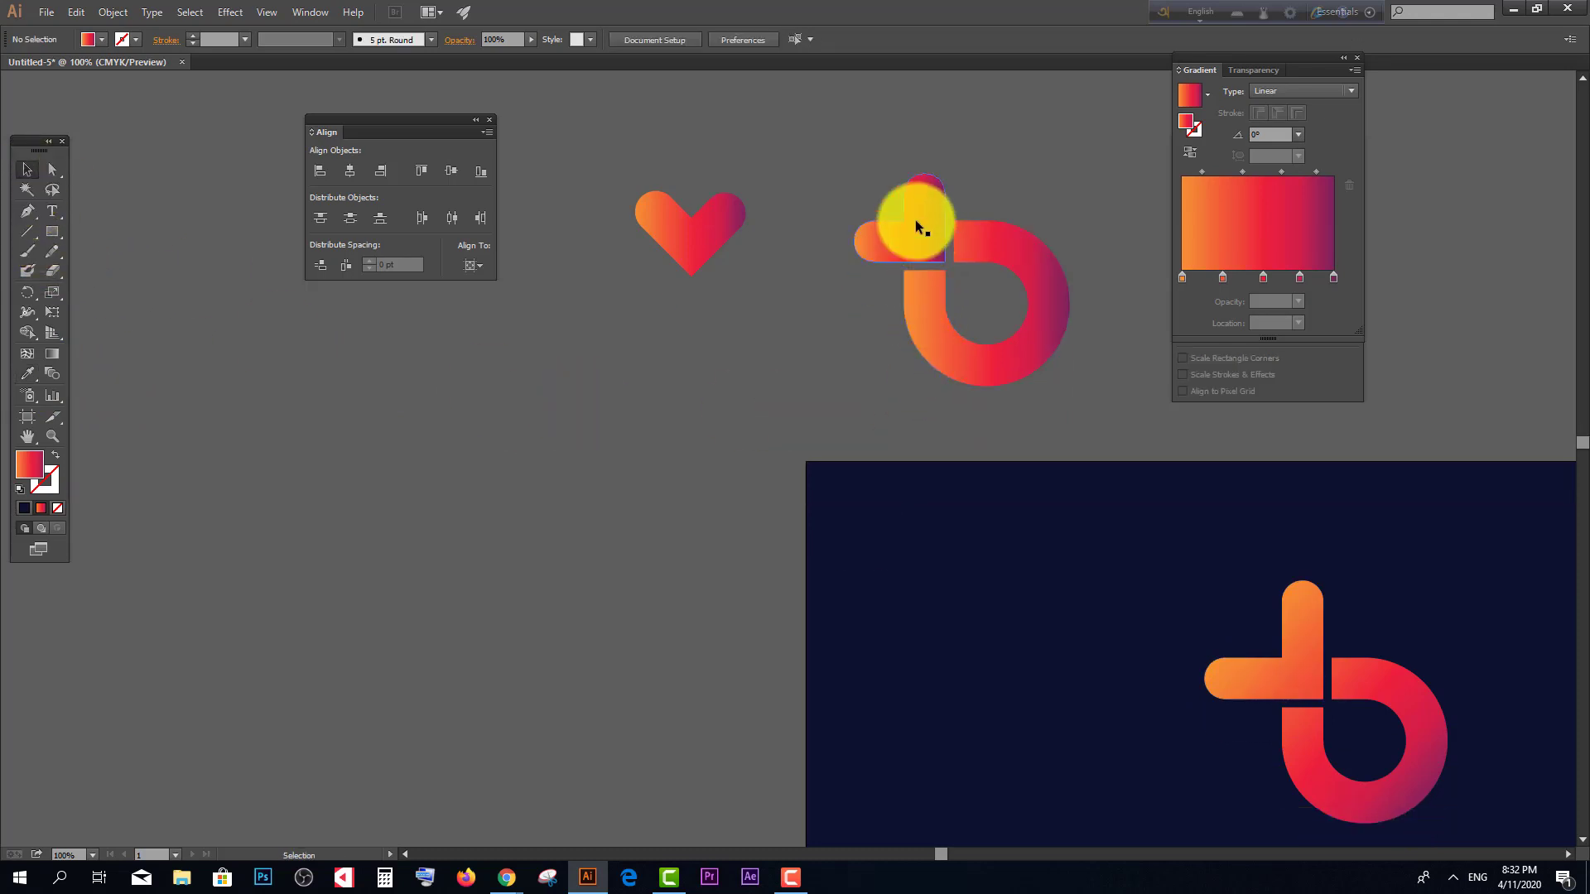
# Step: Move the new gradient logo onto the navy background, left of the original, and bring it in front
pyautogui.moveTo(1012, 346); pyautogui.dragTo(1090, 768)
pyautogui.scroll(-5, 1085, 733)
pyautogui.rightClick(1060, 660)
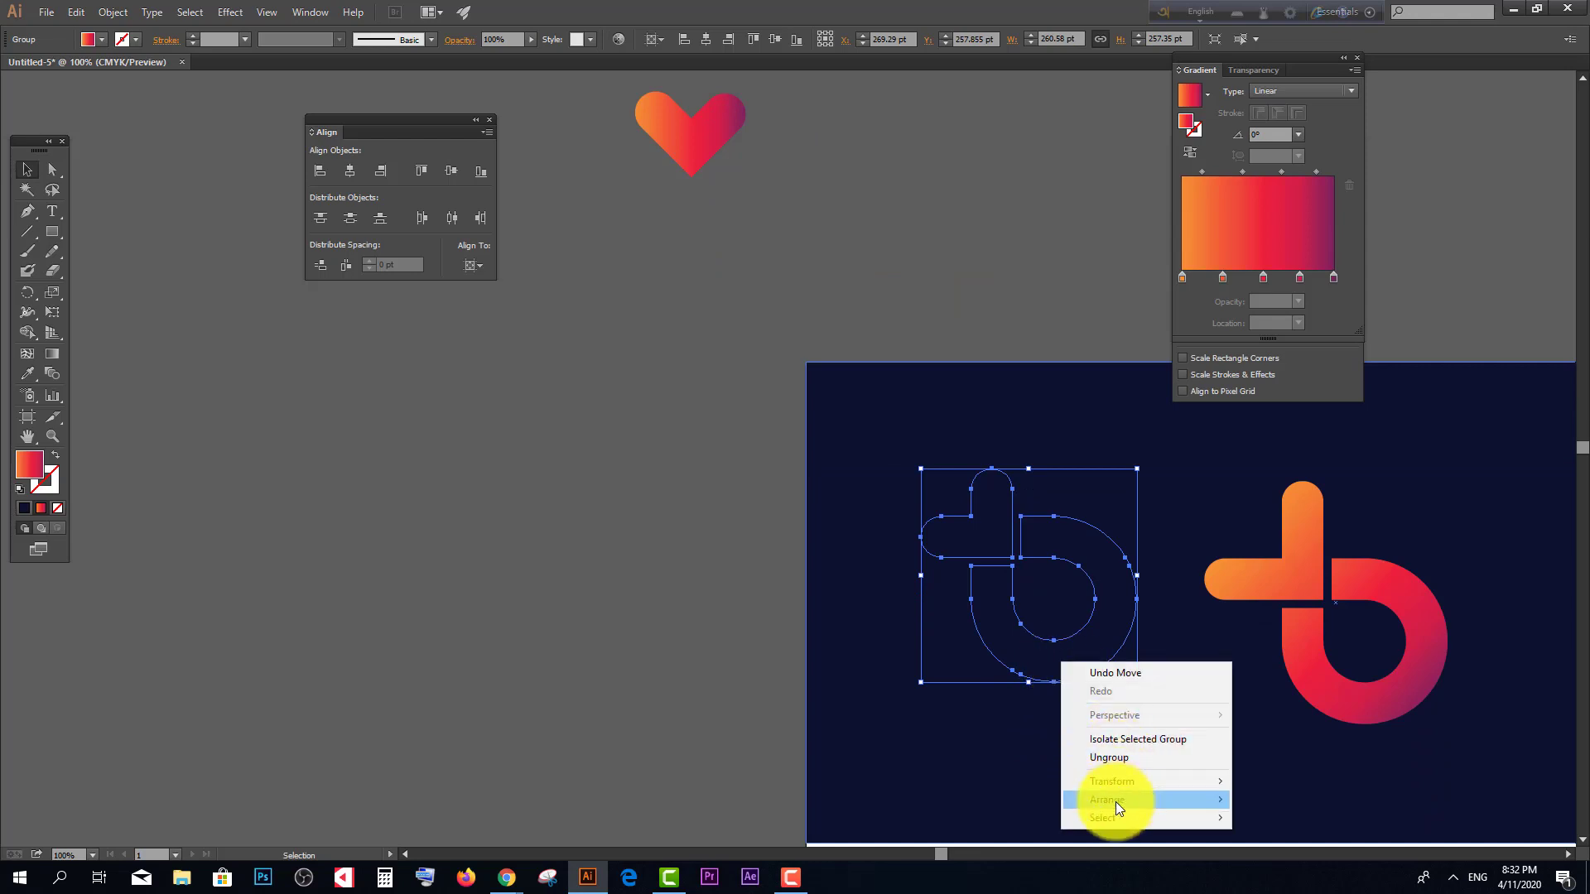
pyautogui.moveTo(1159, 799)
pyautogui.click(1275, 800)
pyautogui.scroll(-3, 828, 654)
pyautogui.moveTo(976, 659); pyautogui.dragTo(1000, 574)
pyautogui.click(554, 543)
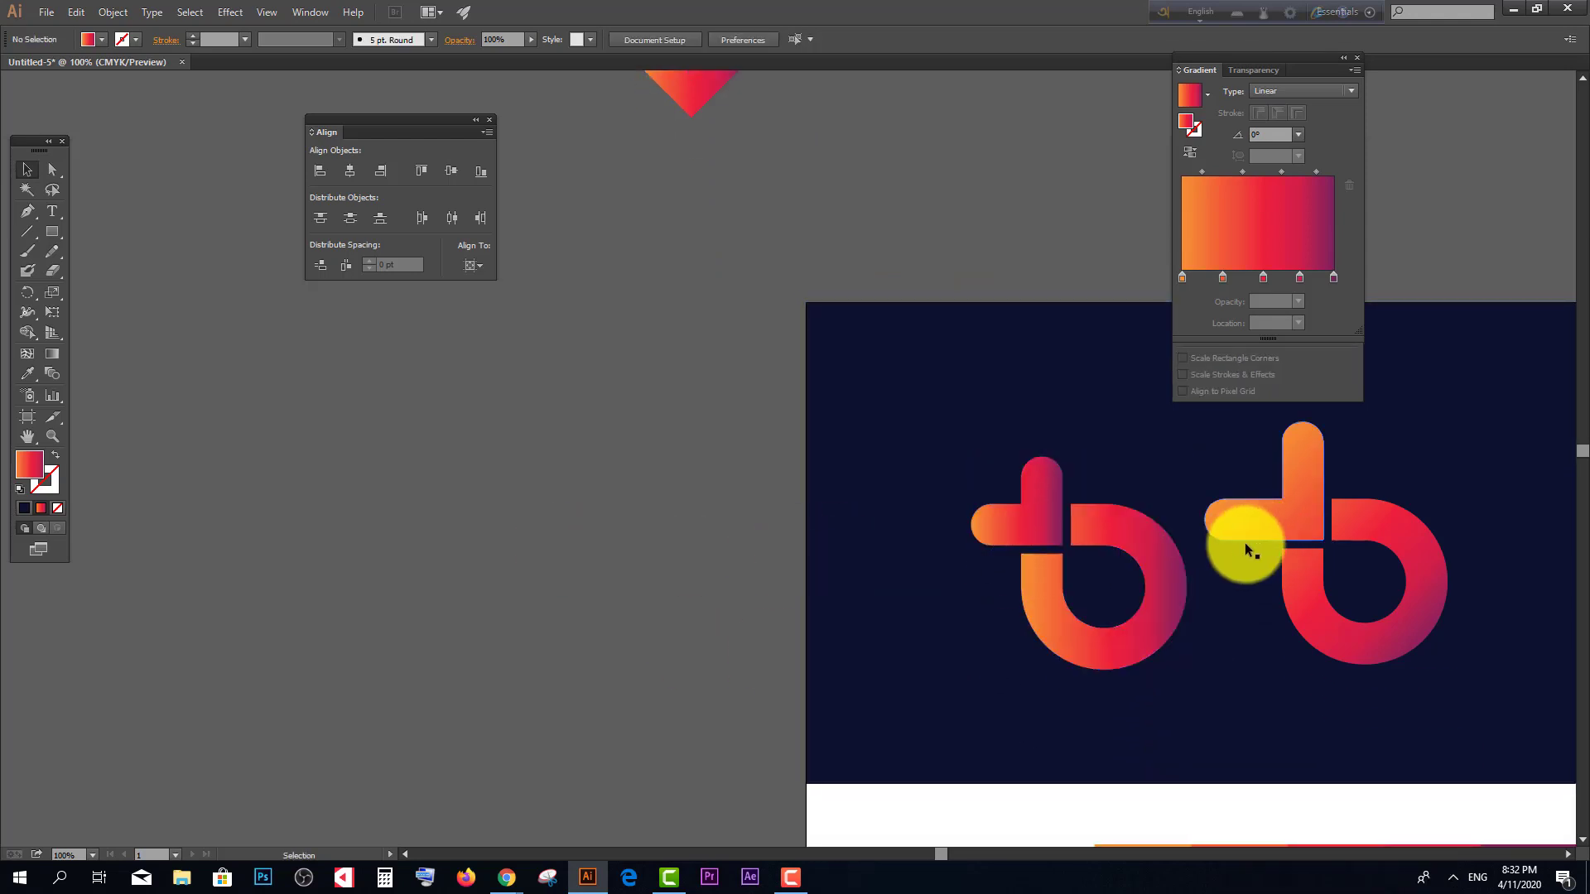
# Step: Move the original diagonal-gradient logo right on the navy background to about X 903 pt, away from the new logo
pyautogui.scroll(-1, 868, 430)
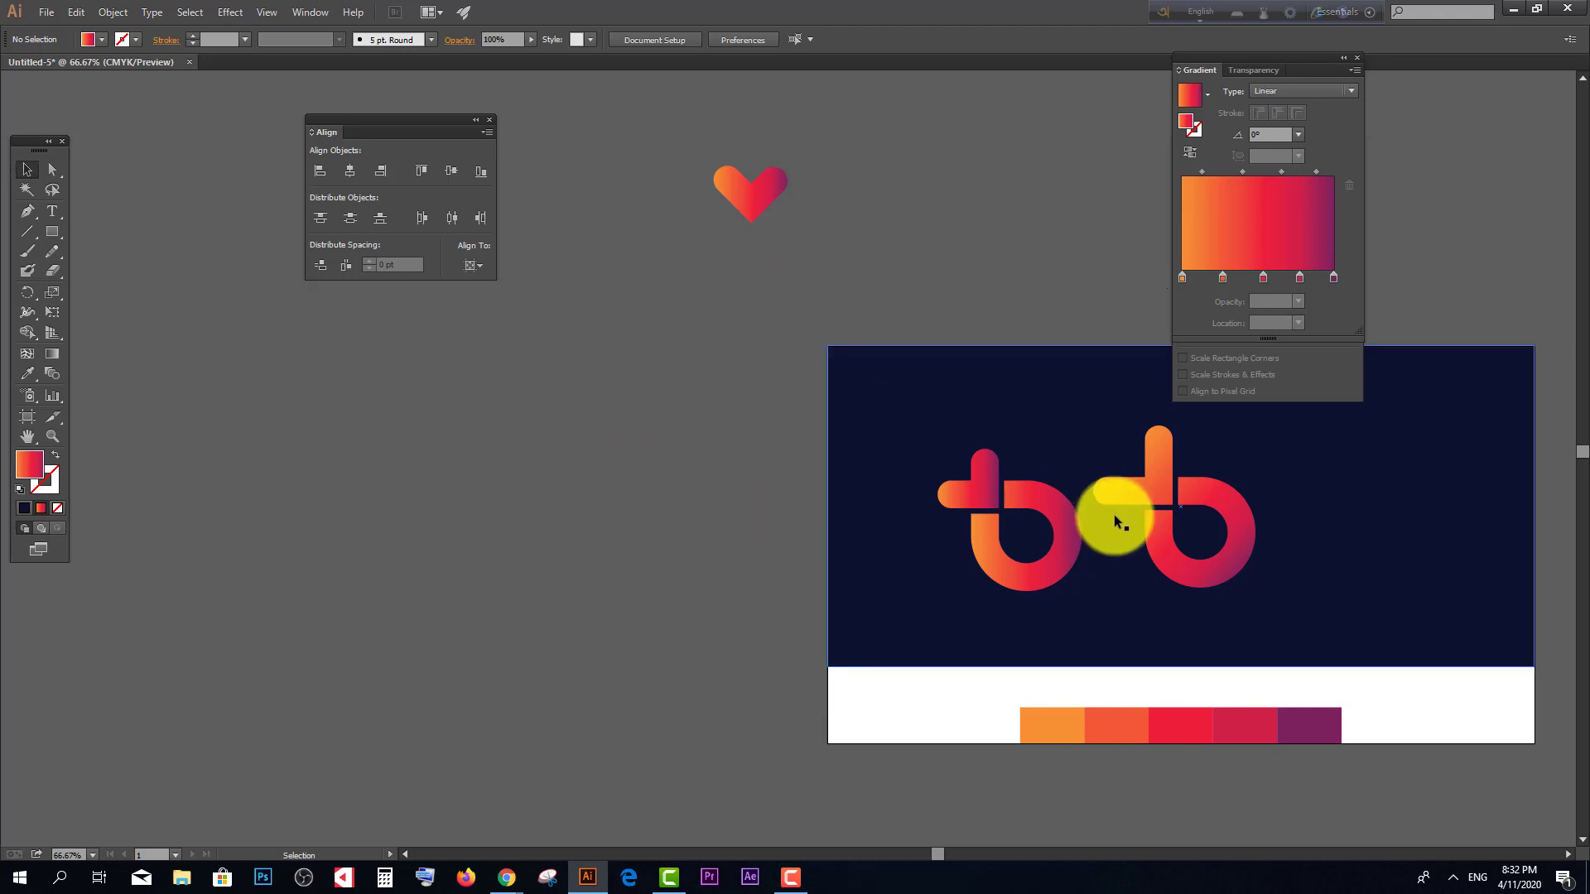
pyautogui.scroll(1, 1112, 517)
pyautogui.click(1037, 523)
pyautogui.click(529, 441)
pyautogui.scroll(-2, 514, 476)
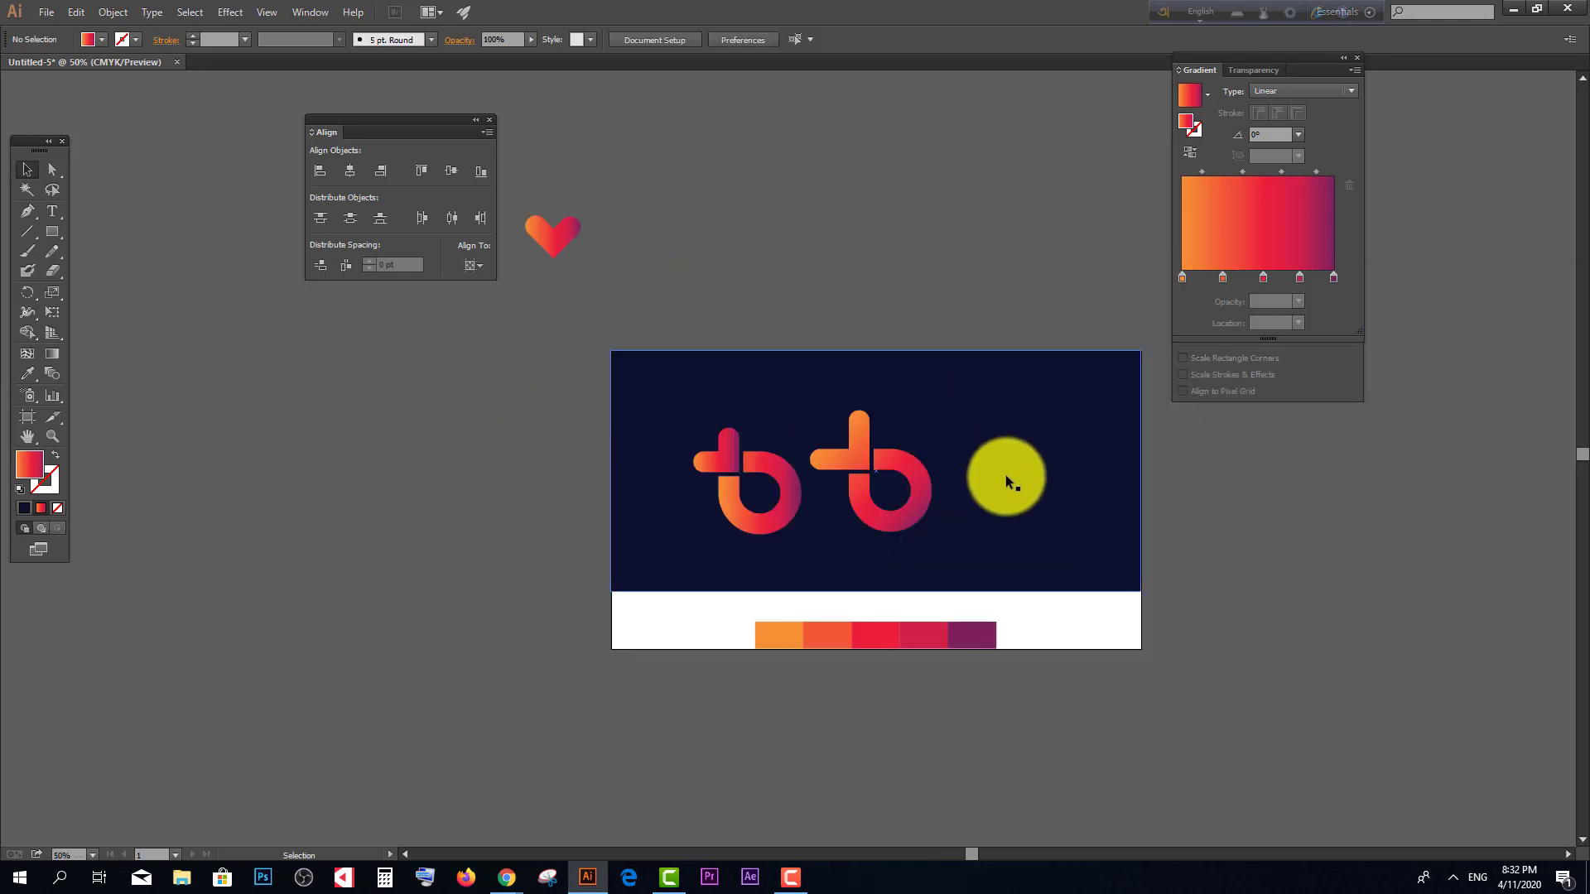
pyautogui.click(910, 497)
pyautogui.moveTo(905, 525); pyautogui.dragTo(1018, 532)
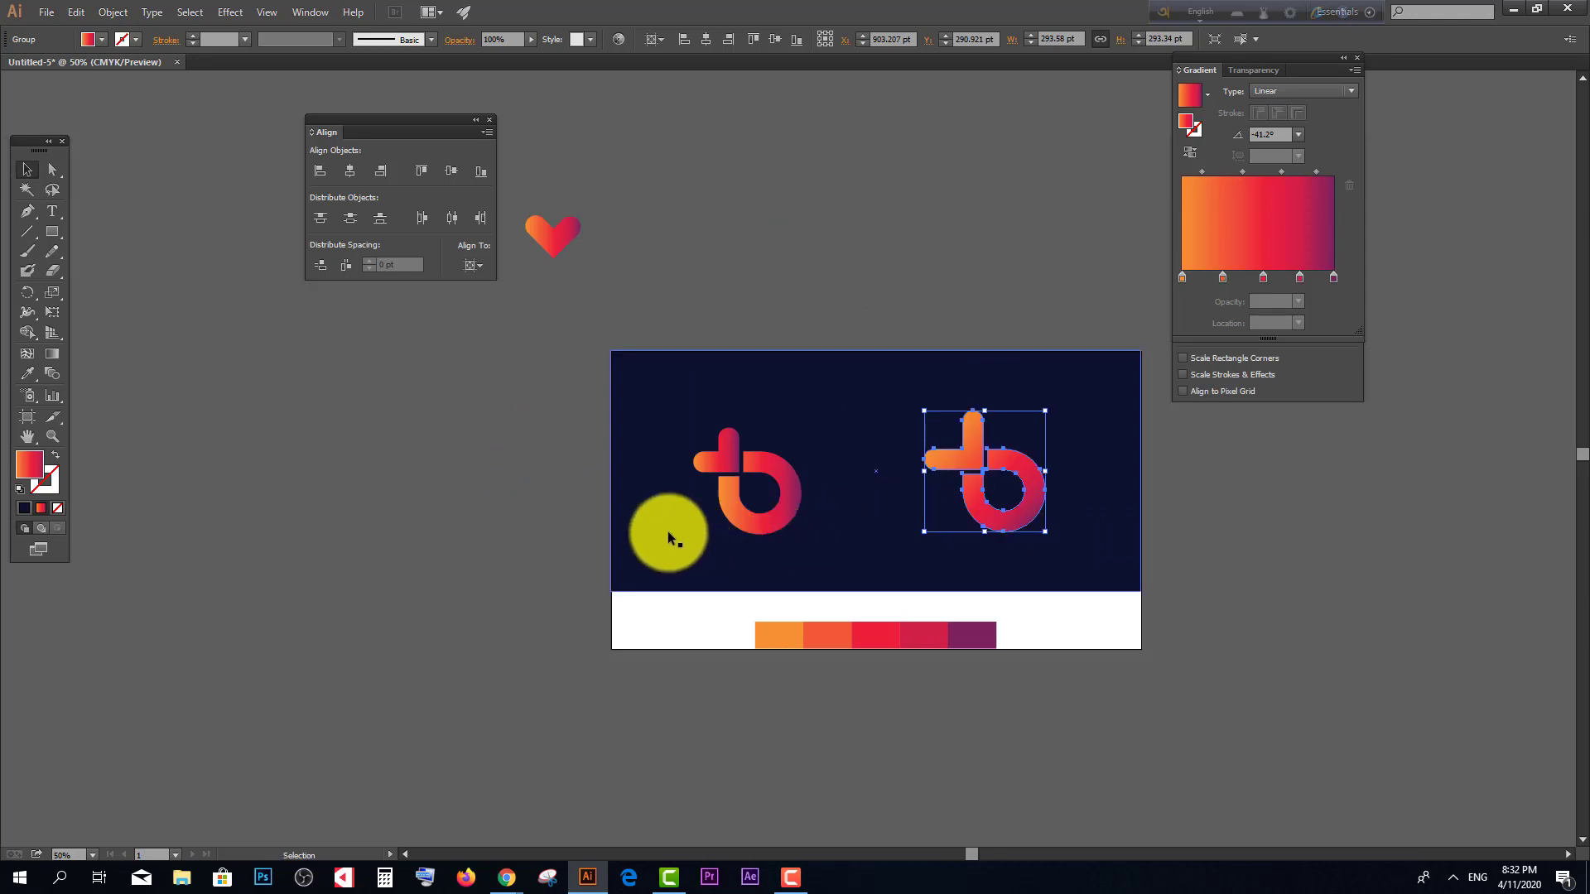
# Step: Deselect the logo and switch to Chrome, maximizing the window with the Graphic Design LIVE Class Facebook group
pyautogui.click(538, 458)
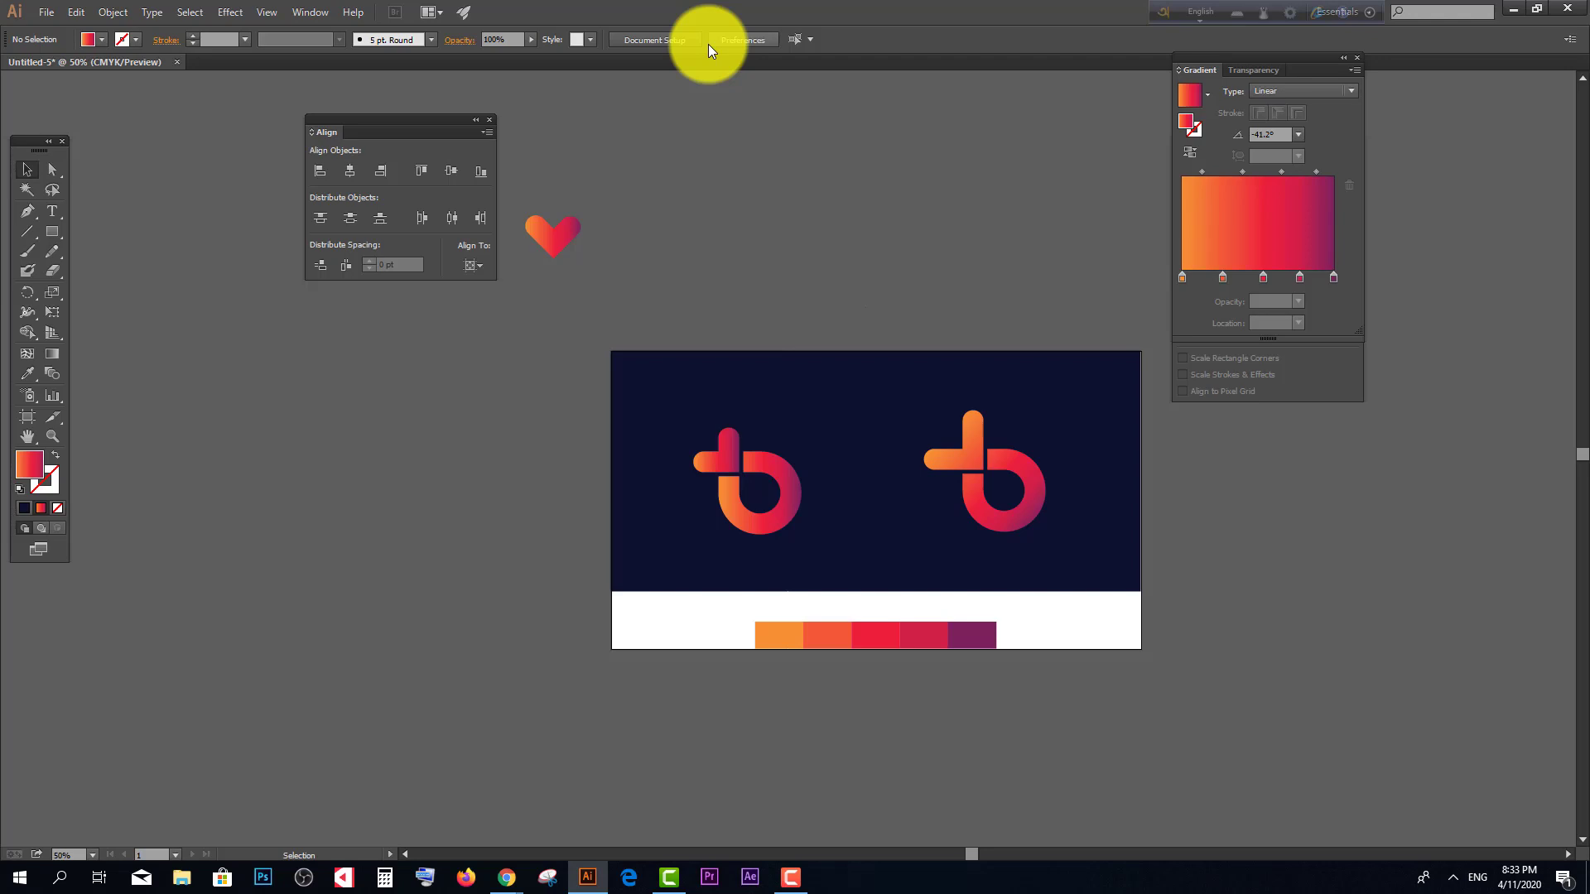
pyautogui.hotkey('alt', 'Tab')
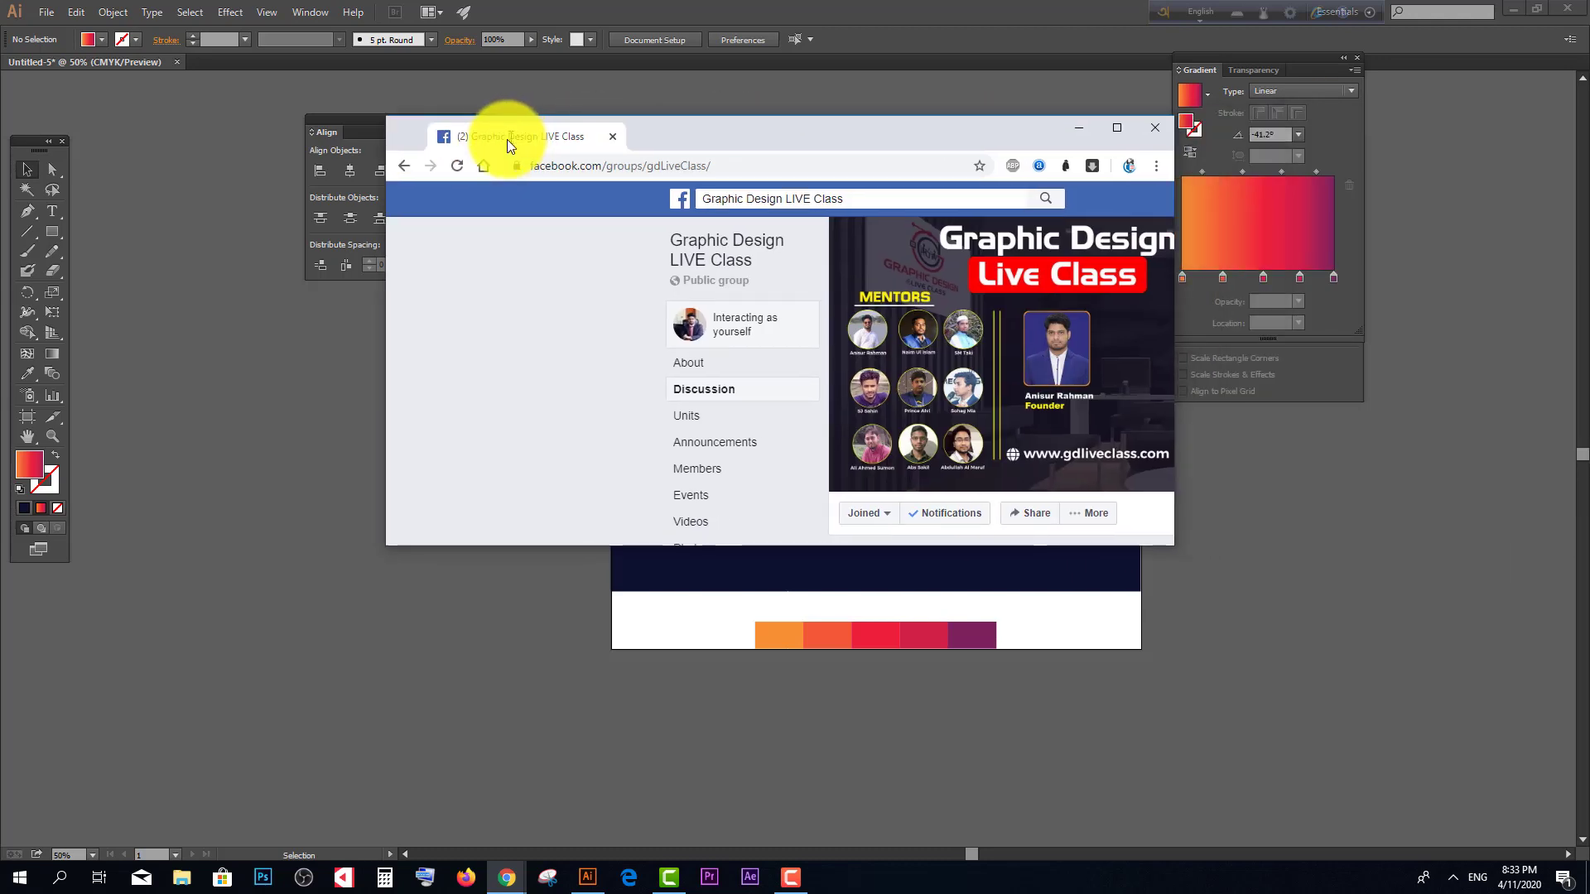
pyautogui.doubleClick(506, 139)
pyautogui.scroll(-2, 550, 354)
pyautogui.scroll(2, 508, 352)
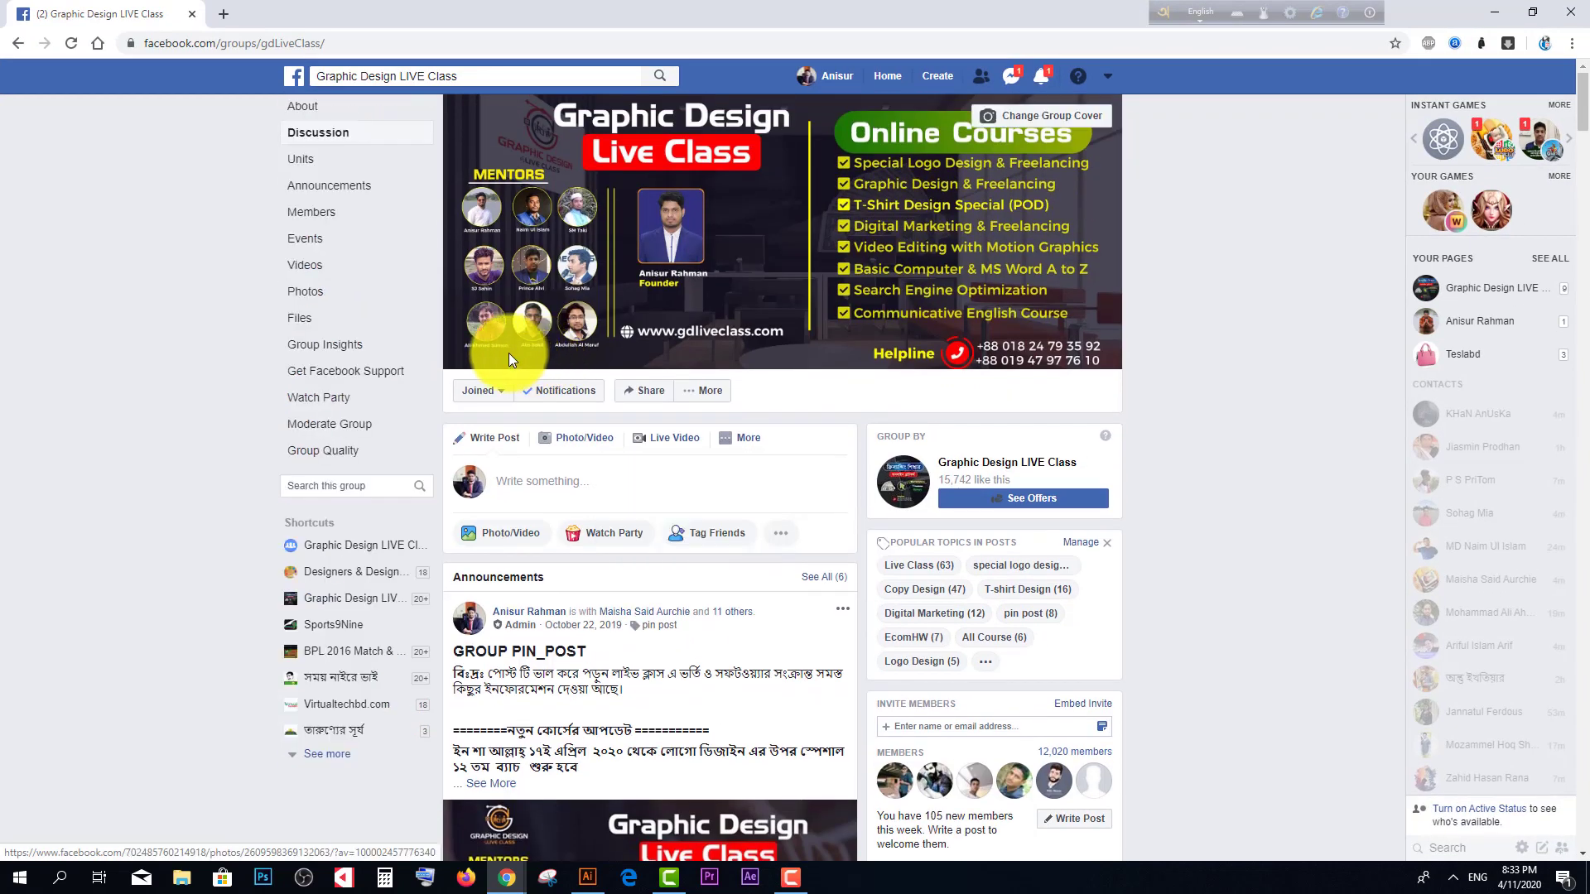
# Step: View the group's announcements, expand the GROUP PIN_POST and open its gdliveclass.com/LogoDesign course link
pyautogui.click(317, 187)
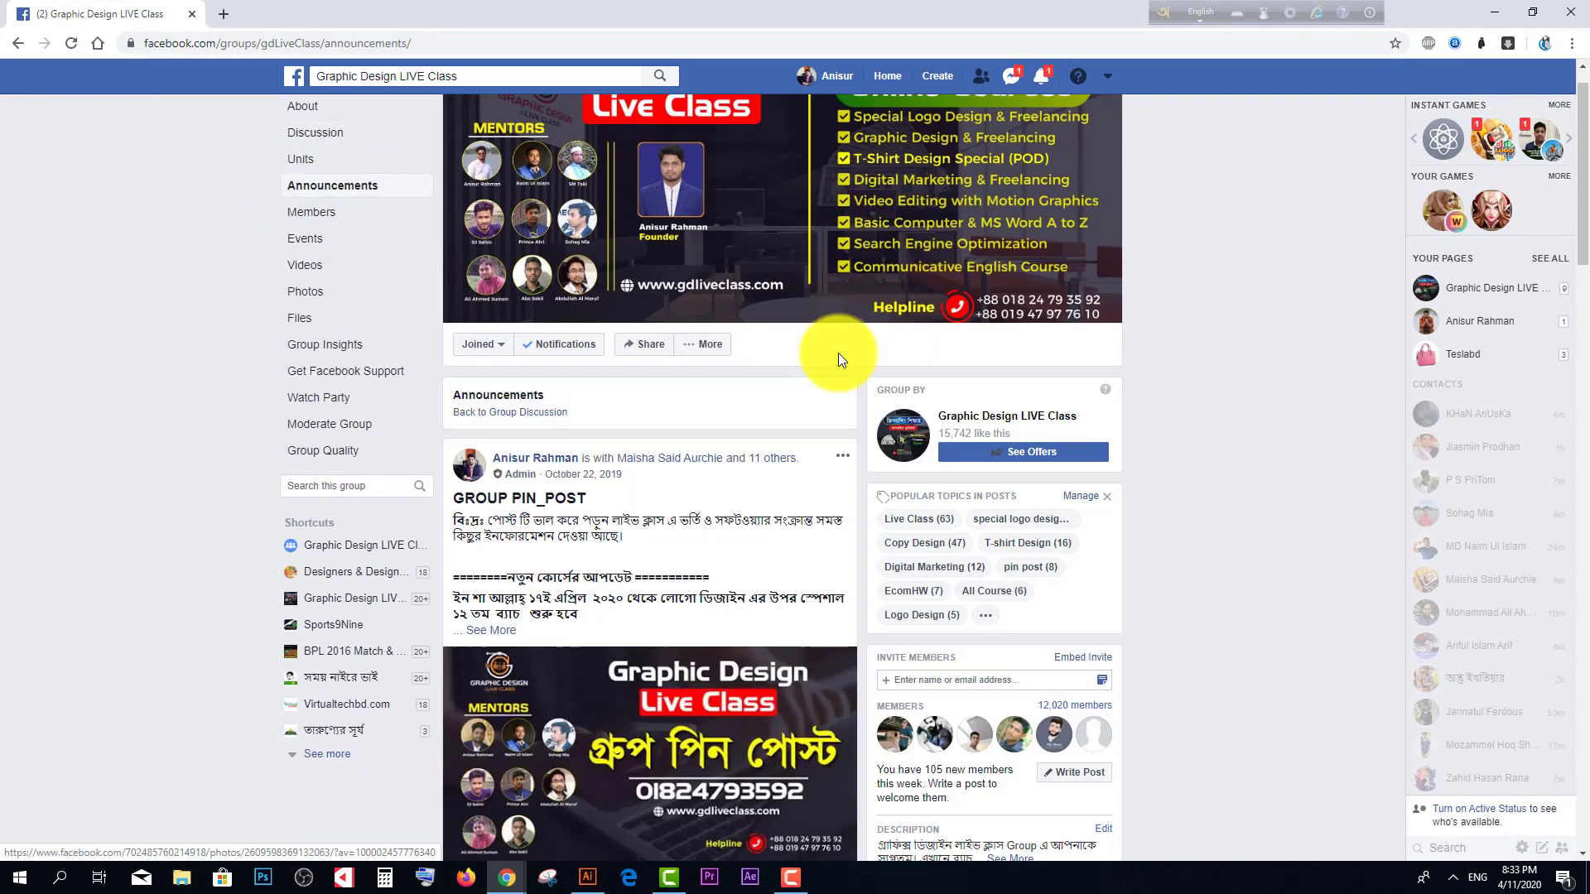
pyautogui.click(491, 631)
pyautogui.scroll(-4, 598, 613)
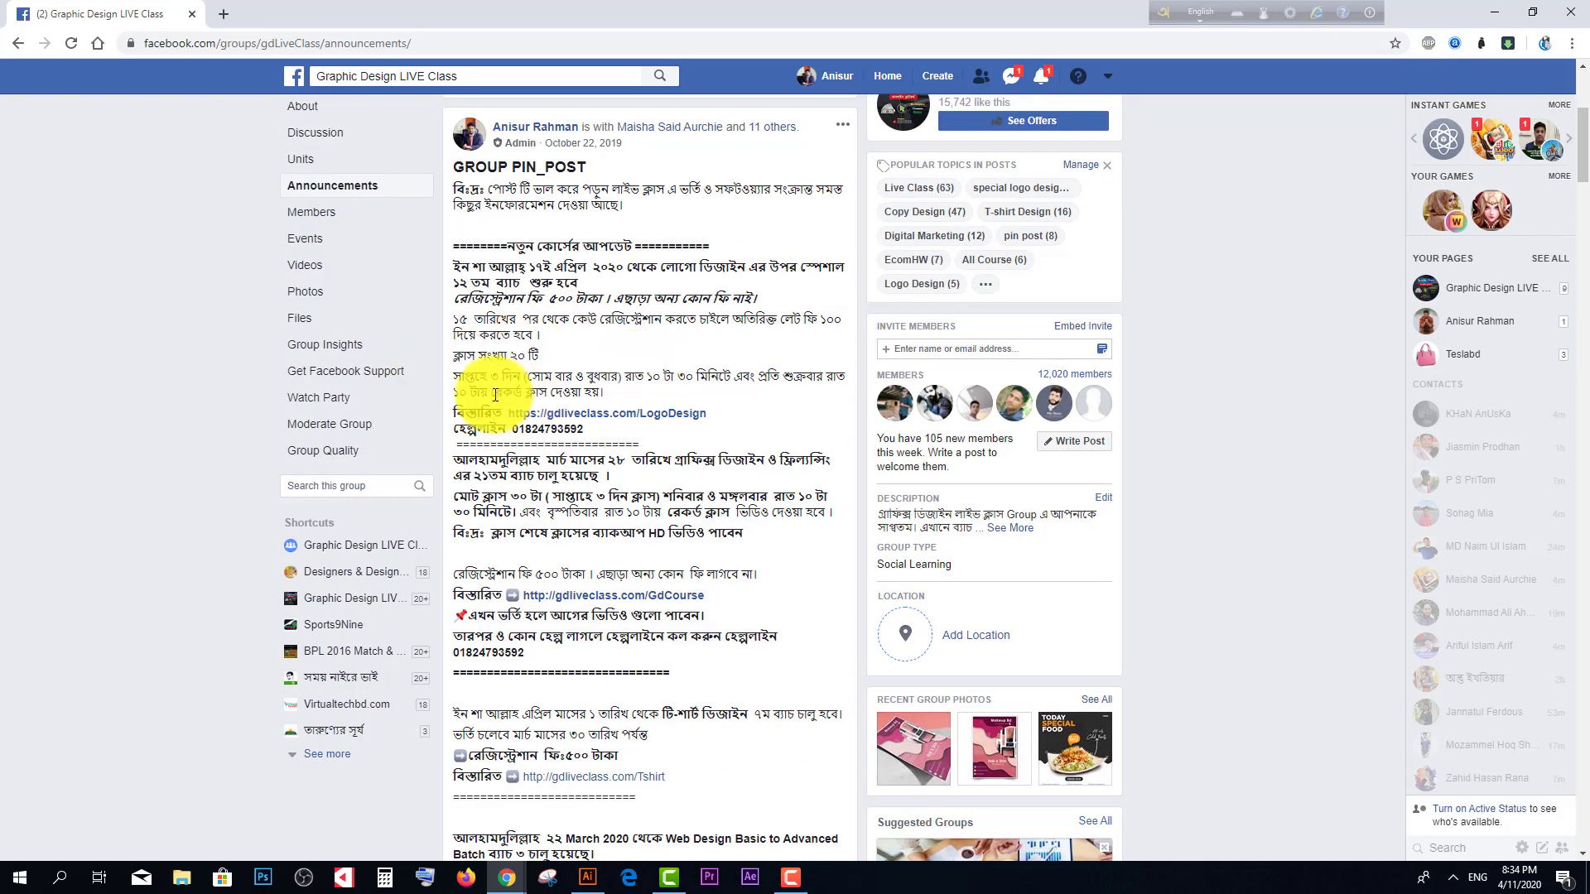
pyautogui.click(643, 415)
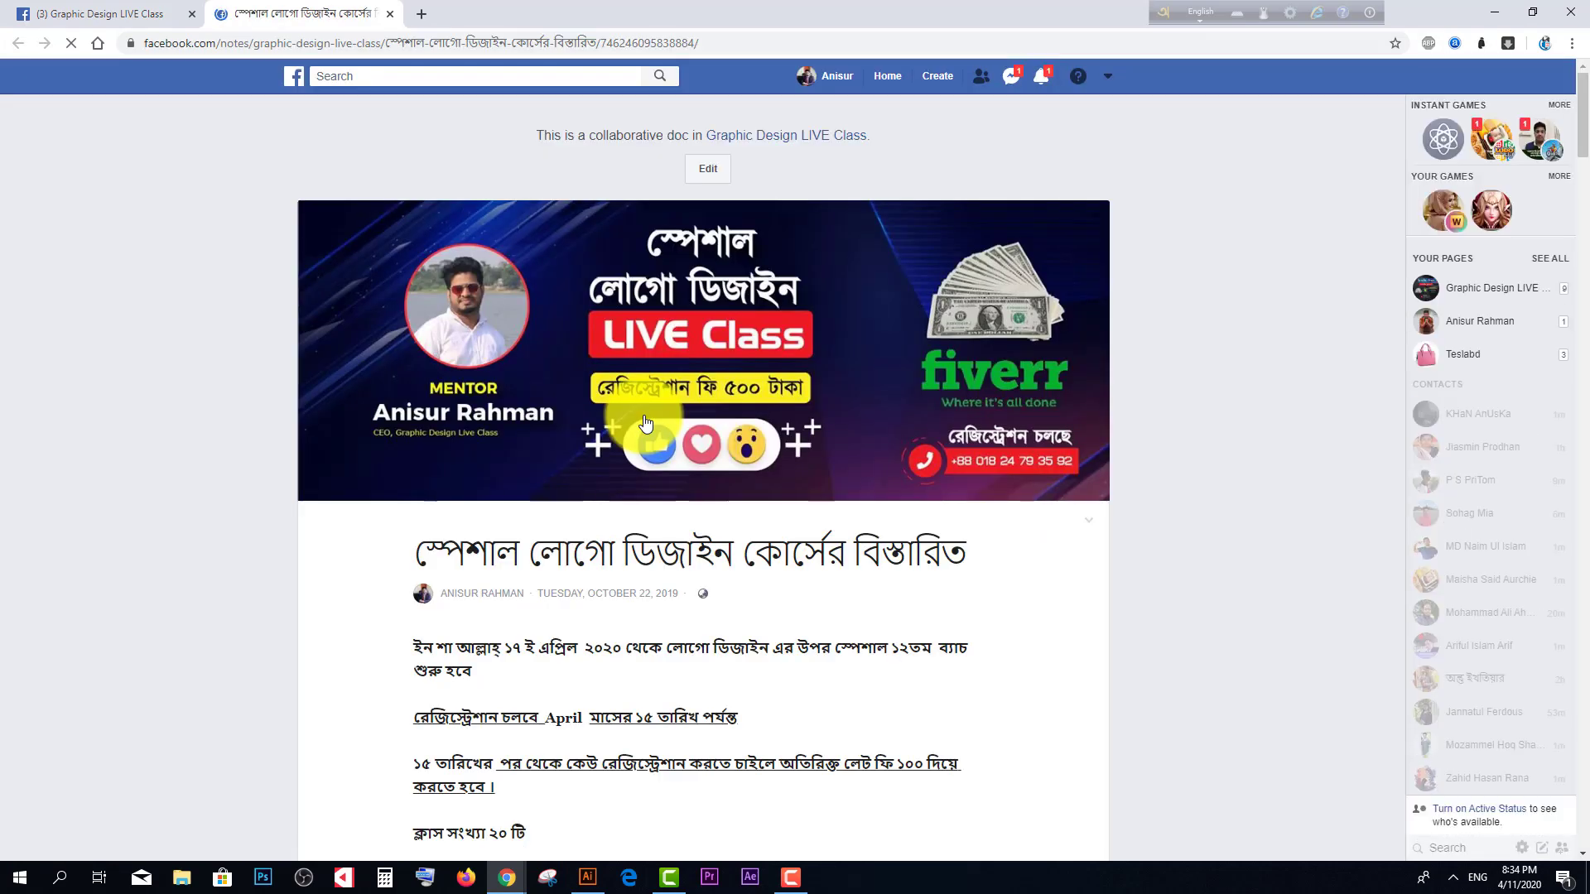
# Step: Read through the LOGO Design Course Content and SPECIAL CLASS topic lists in the course document
pyautogui.scroll(-5, 647, 418)
pyautogui.scroll(-4, 667, 415)
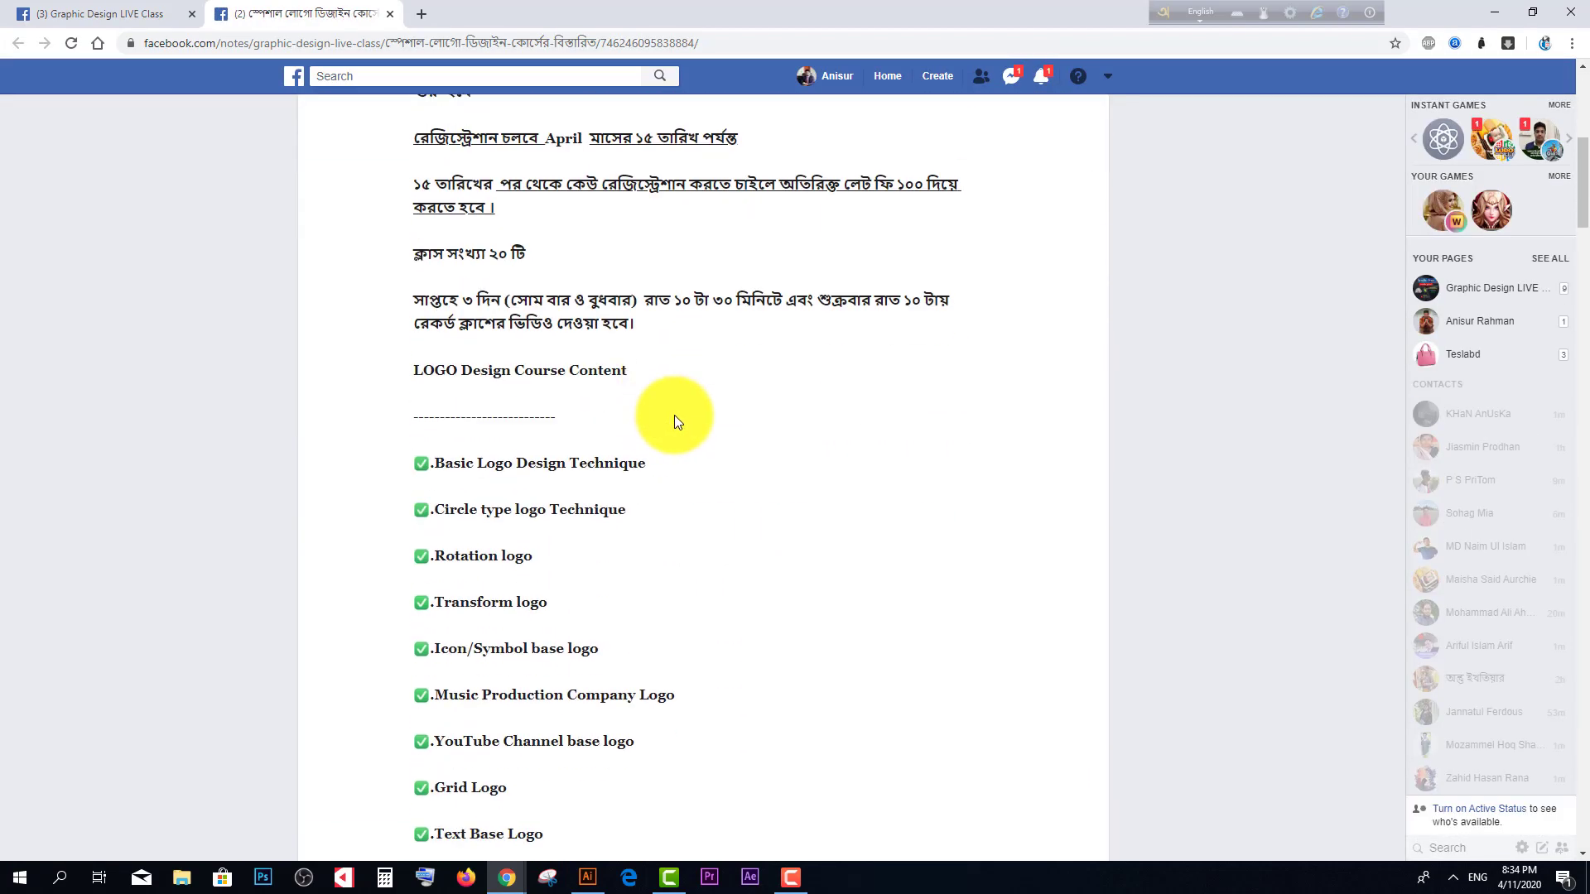
pyautogui.scroll(-1, 546, 483)
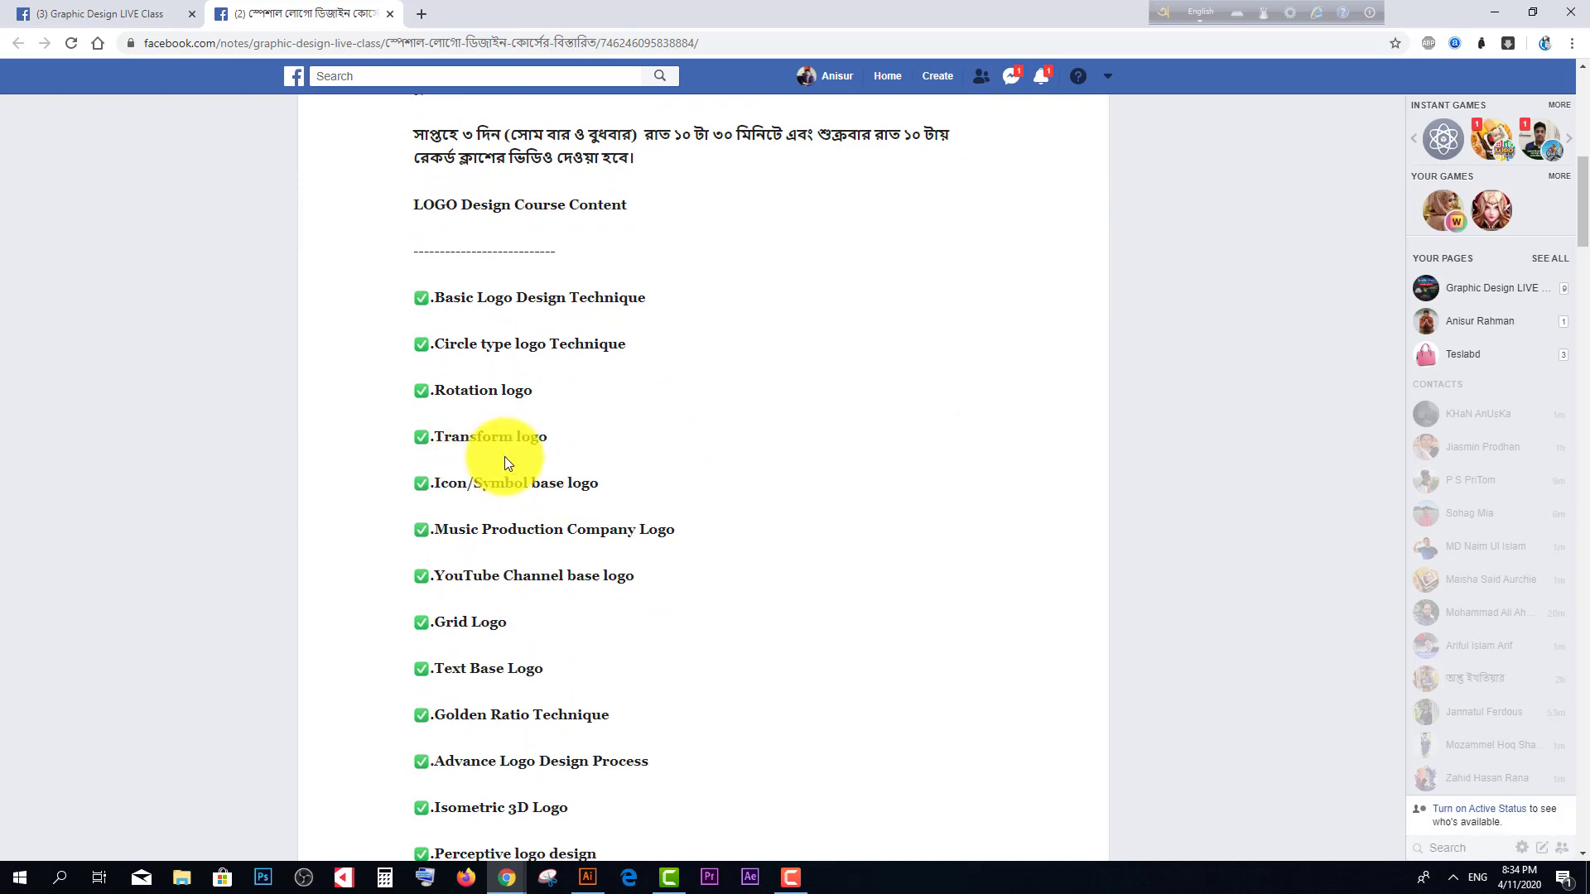
pyautogui.scroll(-1, 667, 455)
pyautogui.scroll(-1, 629, 442)
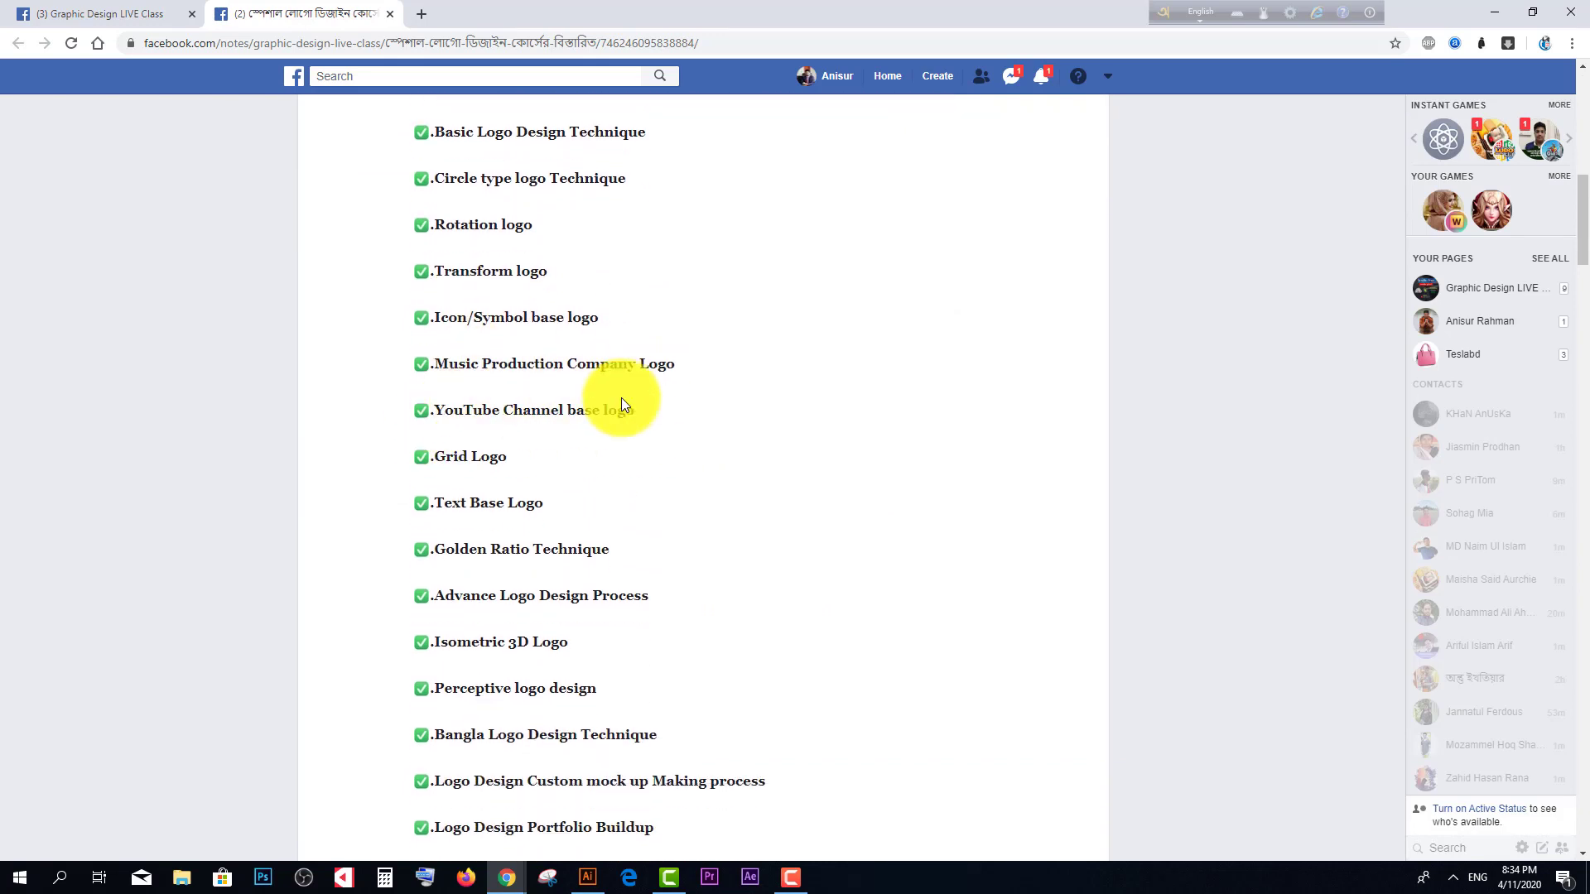
pyautogui.scroll(-2, 640, 419)
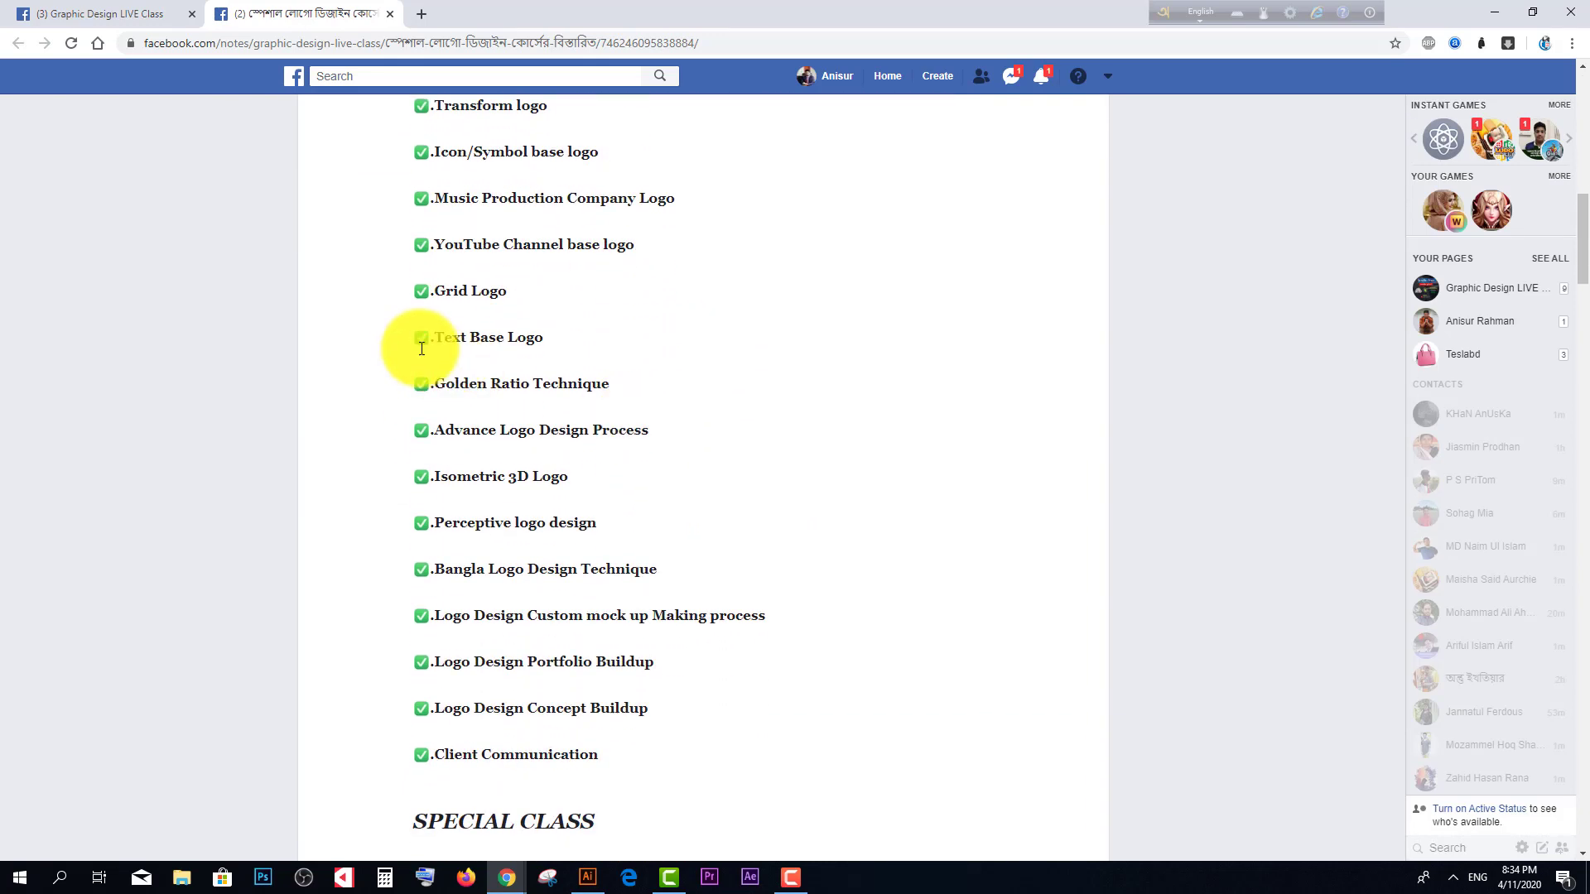
pyautogui.scroll(-1, 593, 360)
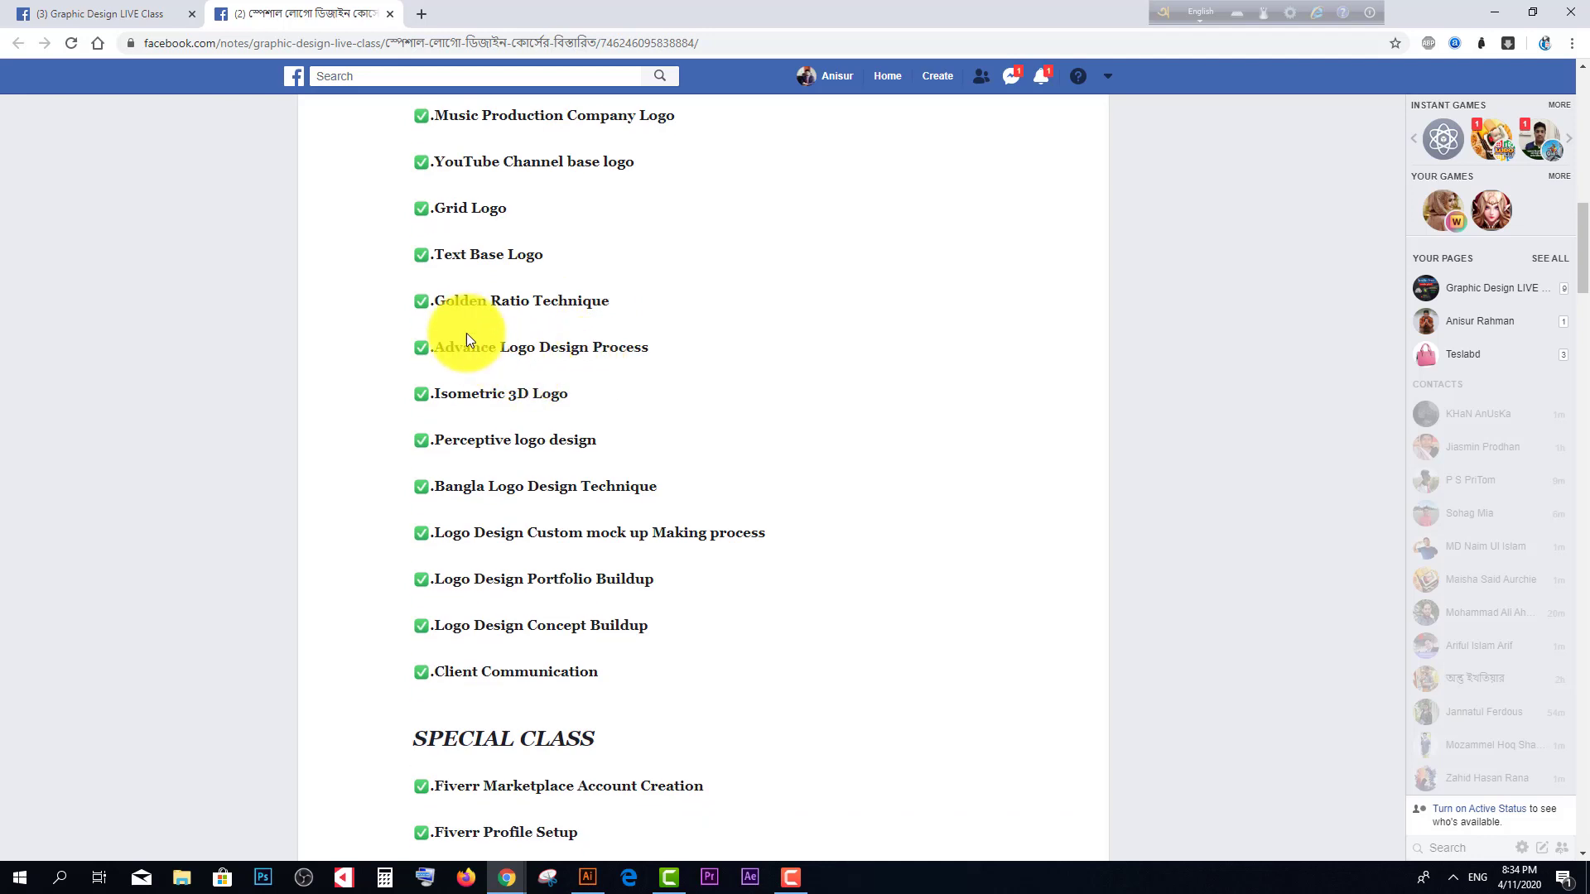
pyautogui.scroll(-1, 745, 437)
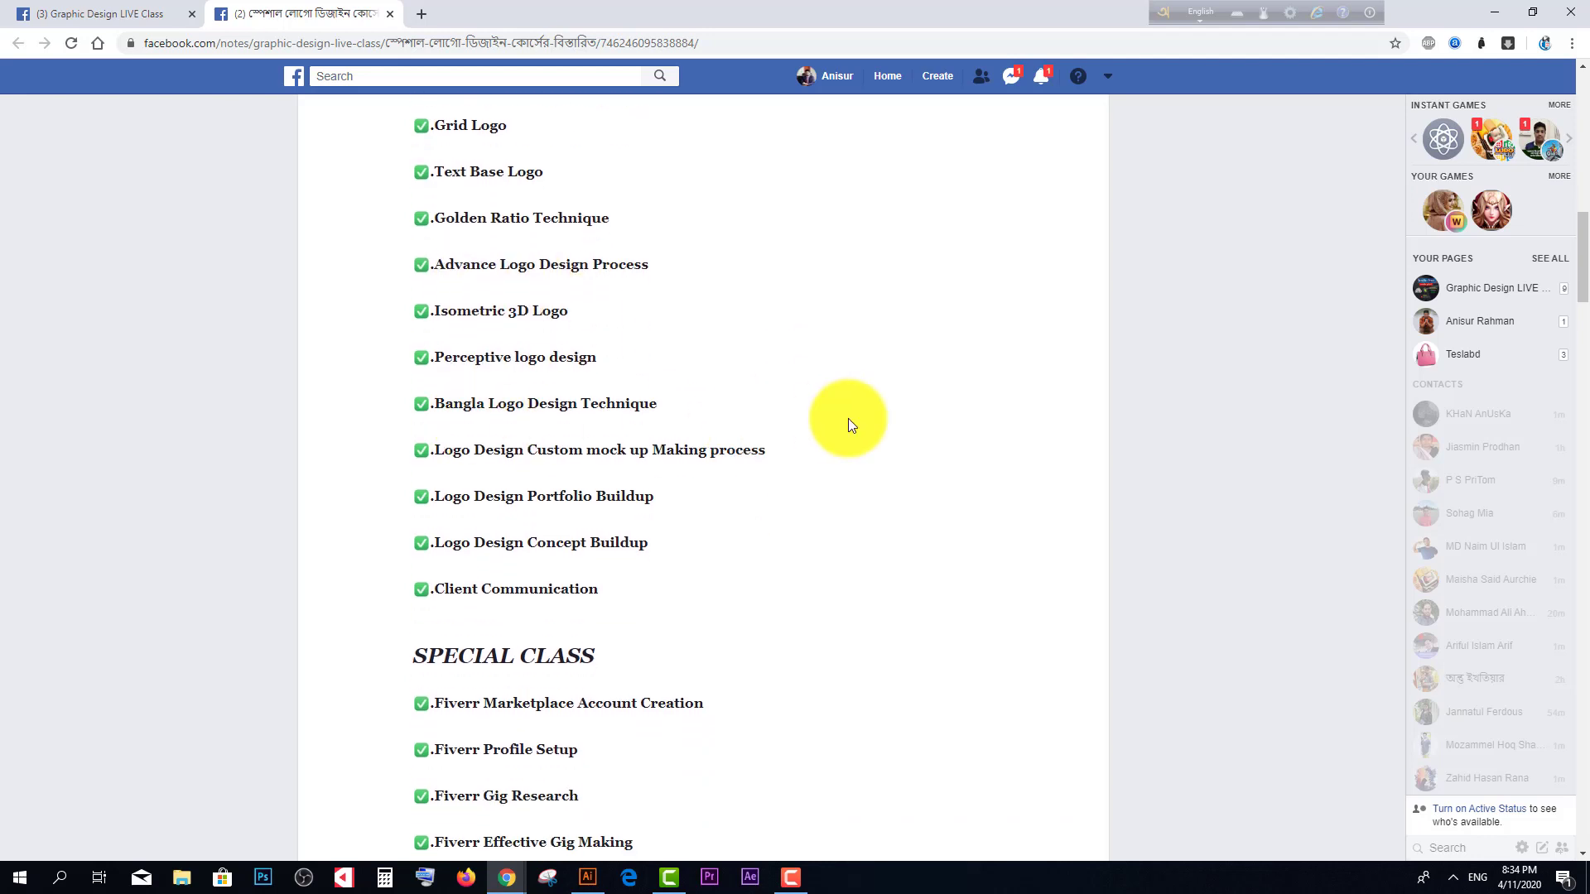
pyautogui.scroll(-1, 847, 419)
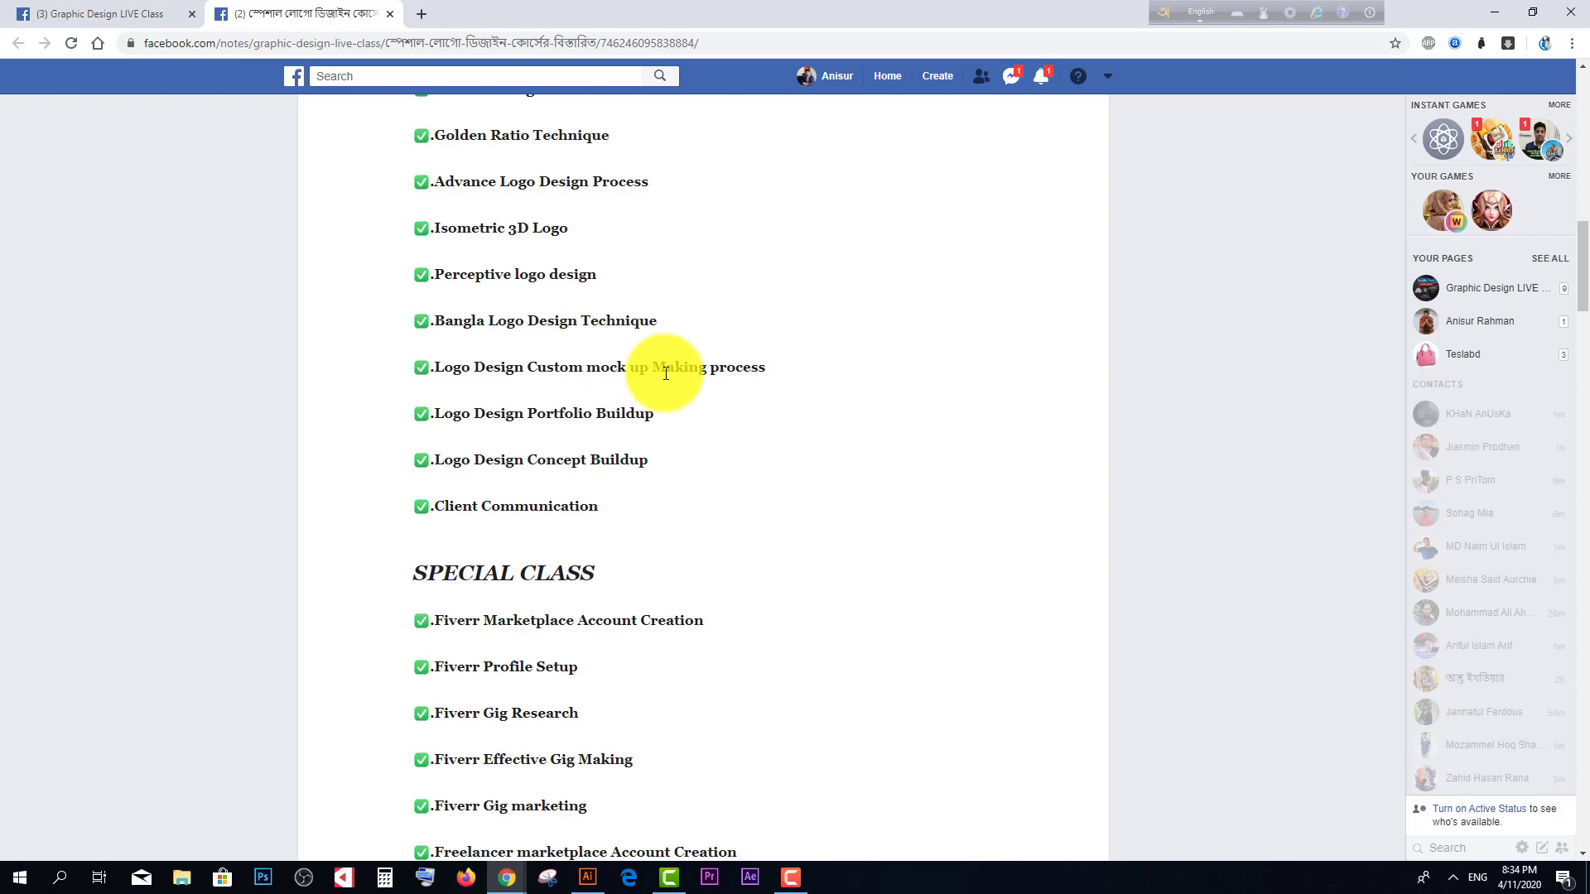
pyautogui.scroll(-3, 654, 389)
pyautogui.scroll(-4, 637, 490)
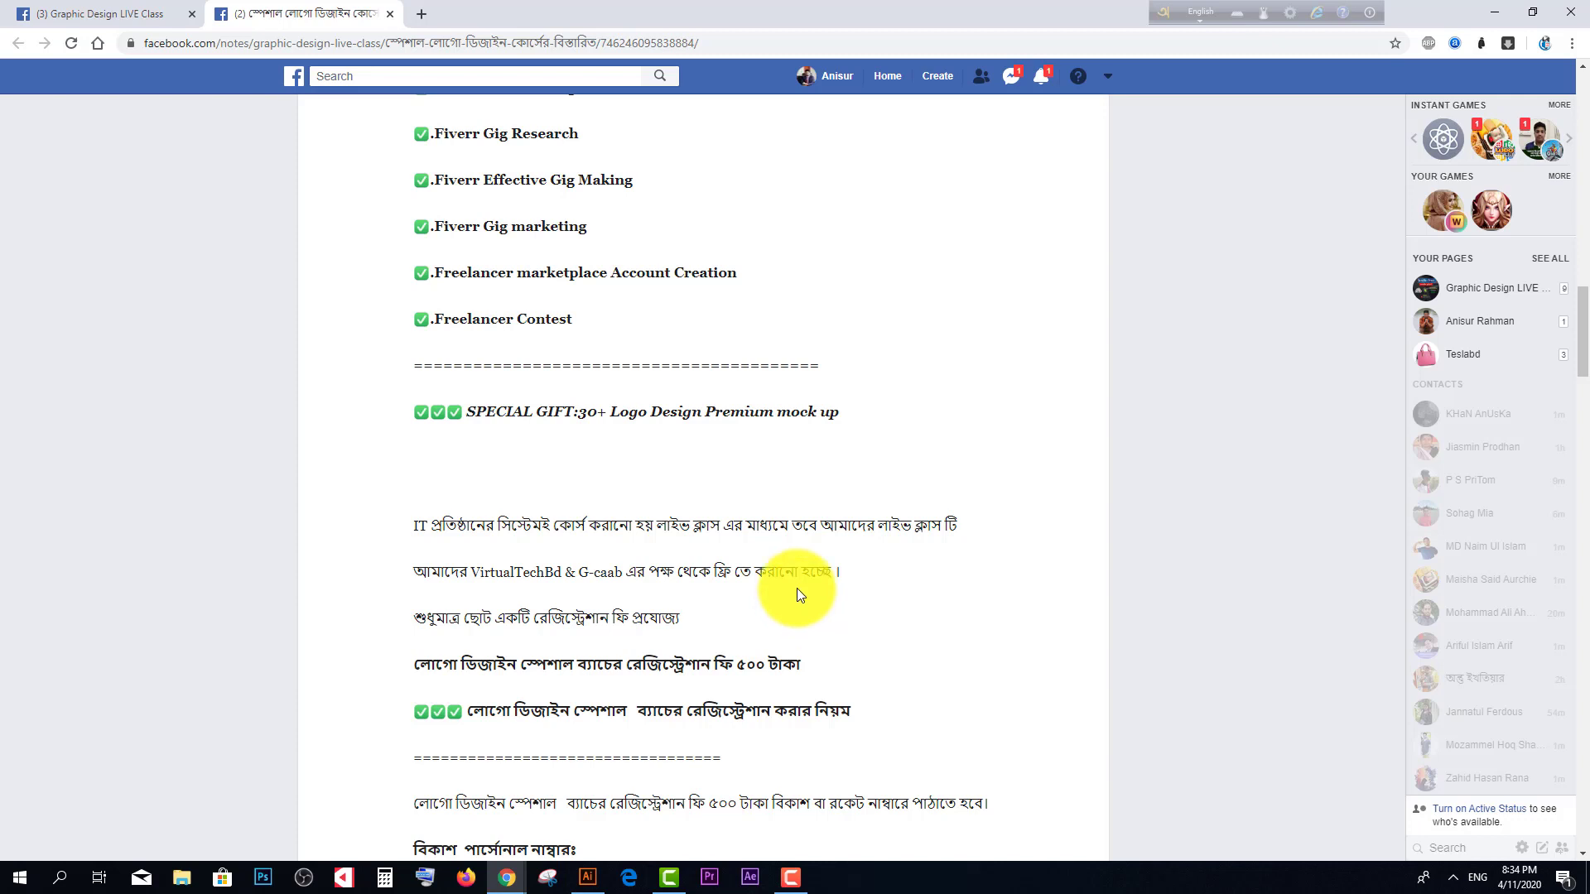
# Step: Highlight the special gift text "30+ Logo Design Premium mock up", clear the highlight, and review the SPECIAL CLASS list and registration rules
pyautogui.moveTo(580, 418); pyautogui.dragTo(898, 429)
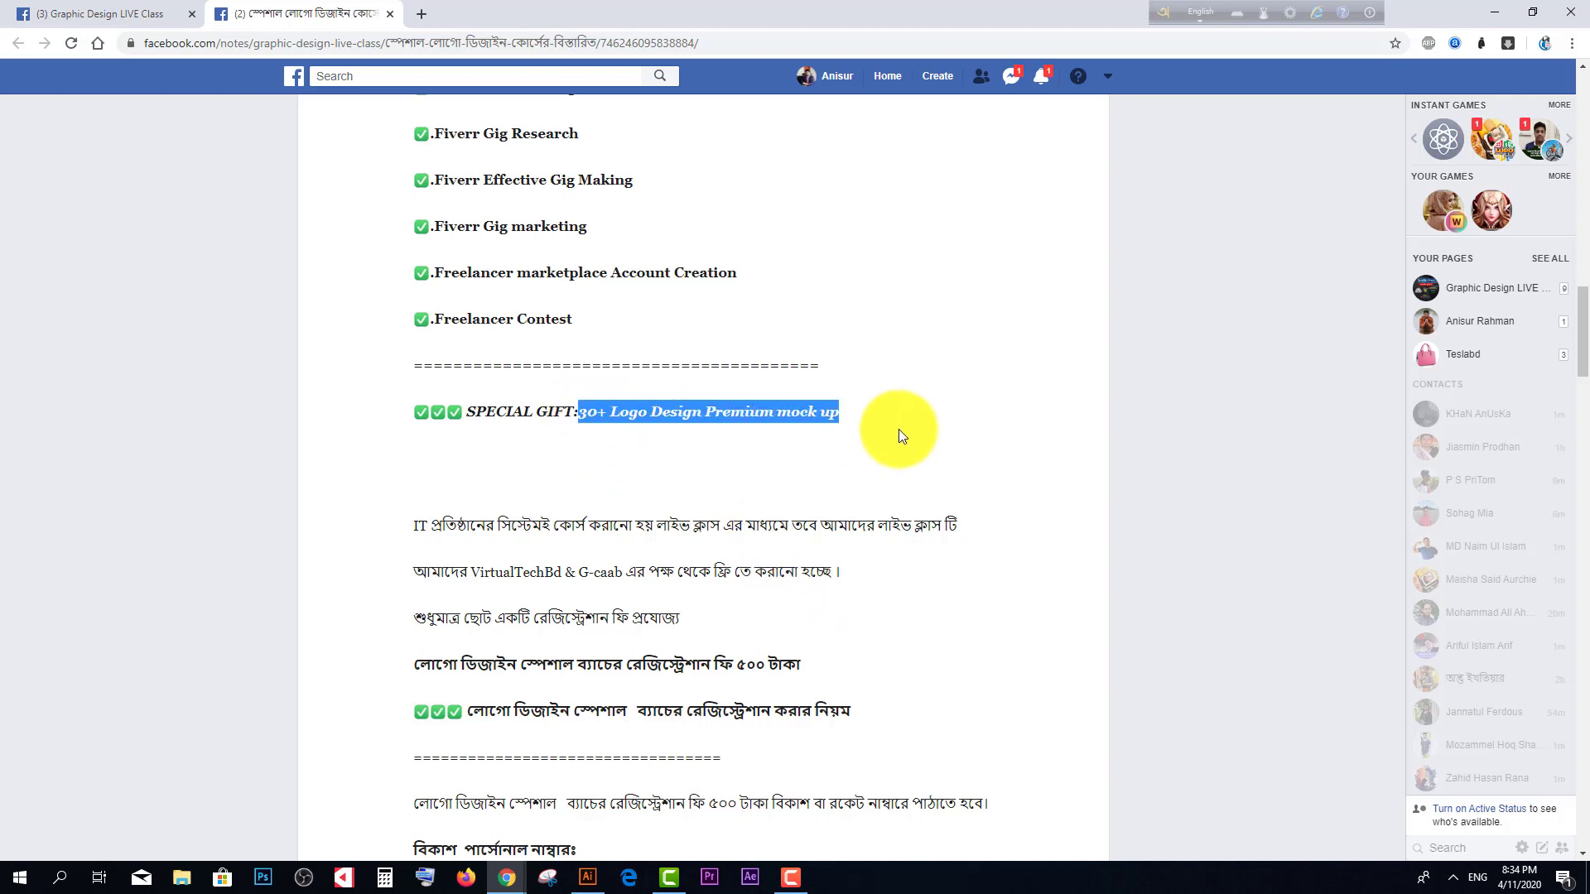
pyautogui.click(888, 443)
pyautogui.scroll(2, 778, 456)
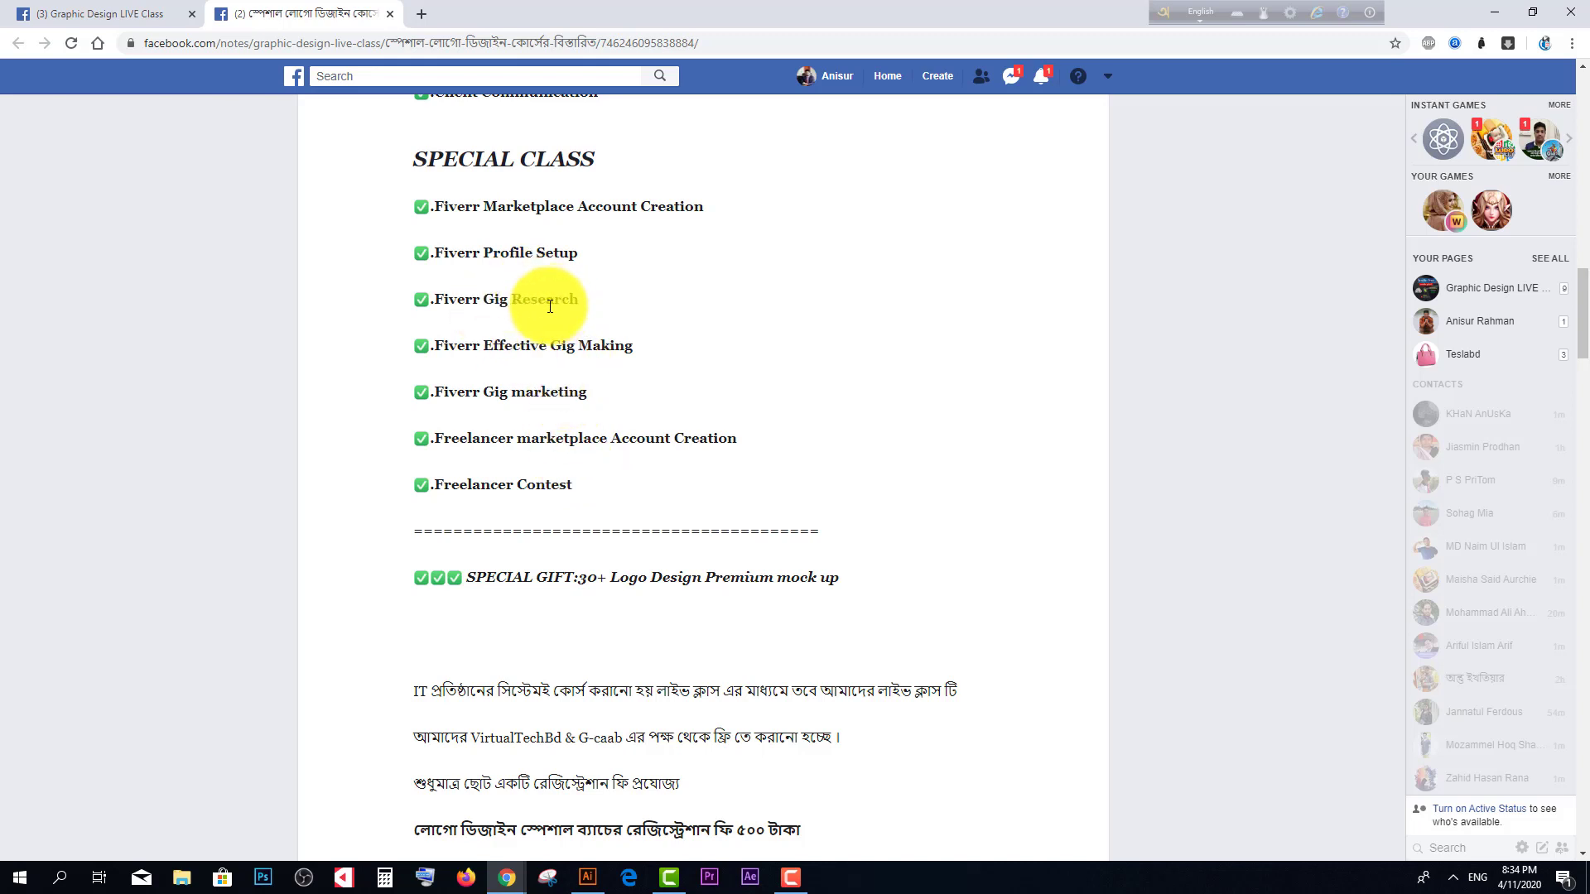
pyautogui.scroll(-6, 853, 404)
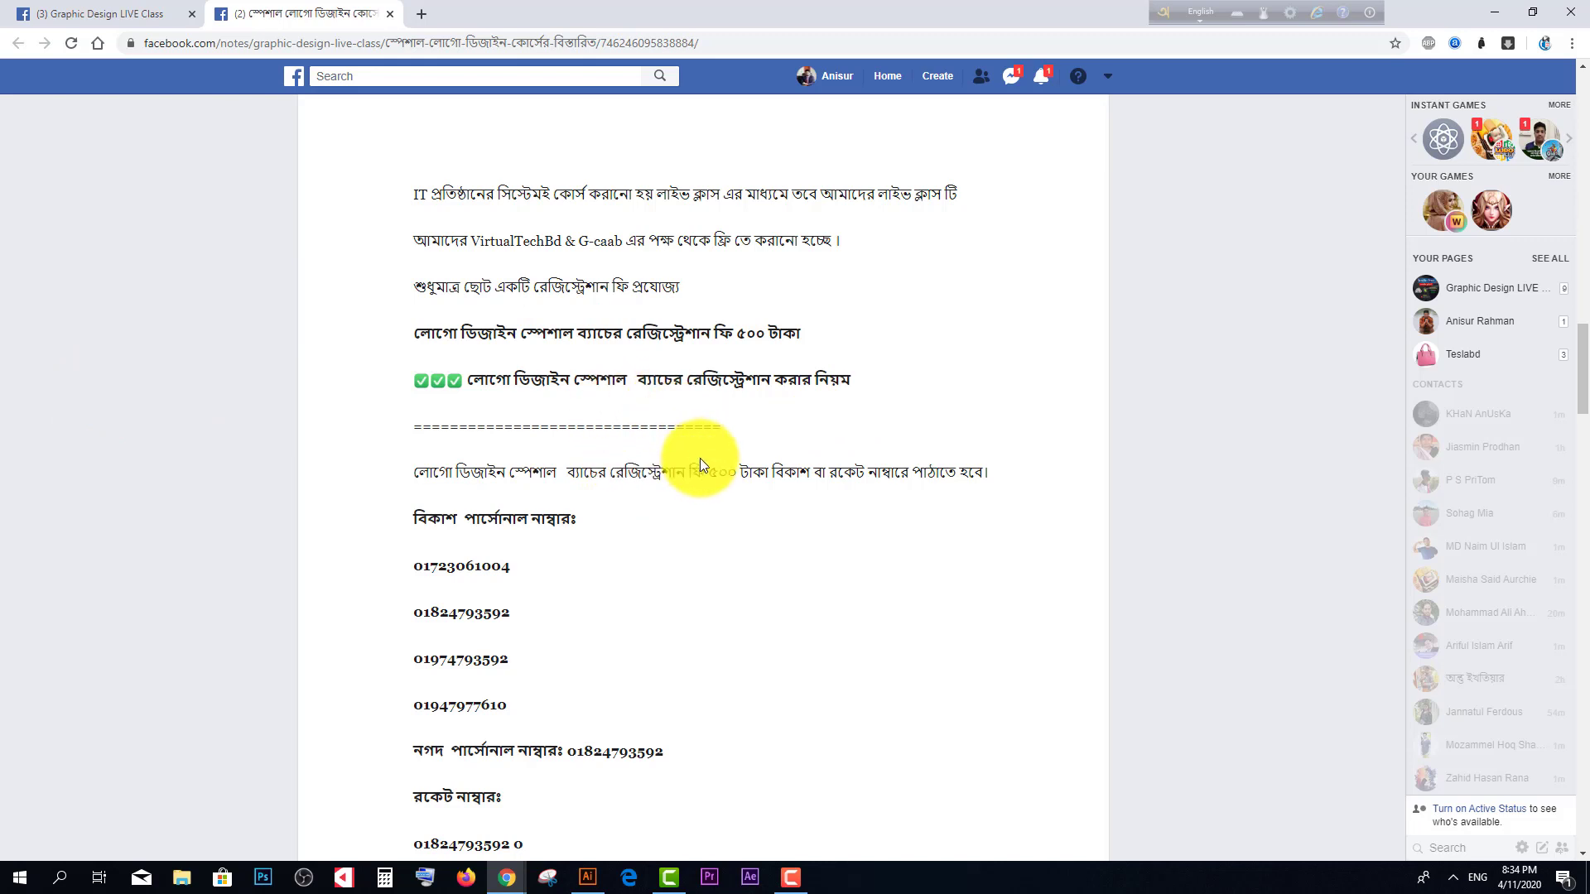
# Step: Highlight the payment numbers in the registration instructions, clear the highlight and continue to the SMS instructions
pyautogui.scroll(-2, 699, 461)
pyautogui.moveTo(415, 379); pyautogui.dragTo(521, 633)
pyautogui.click(558, 644)
pyautogui.scroll(-3, 558, 644)
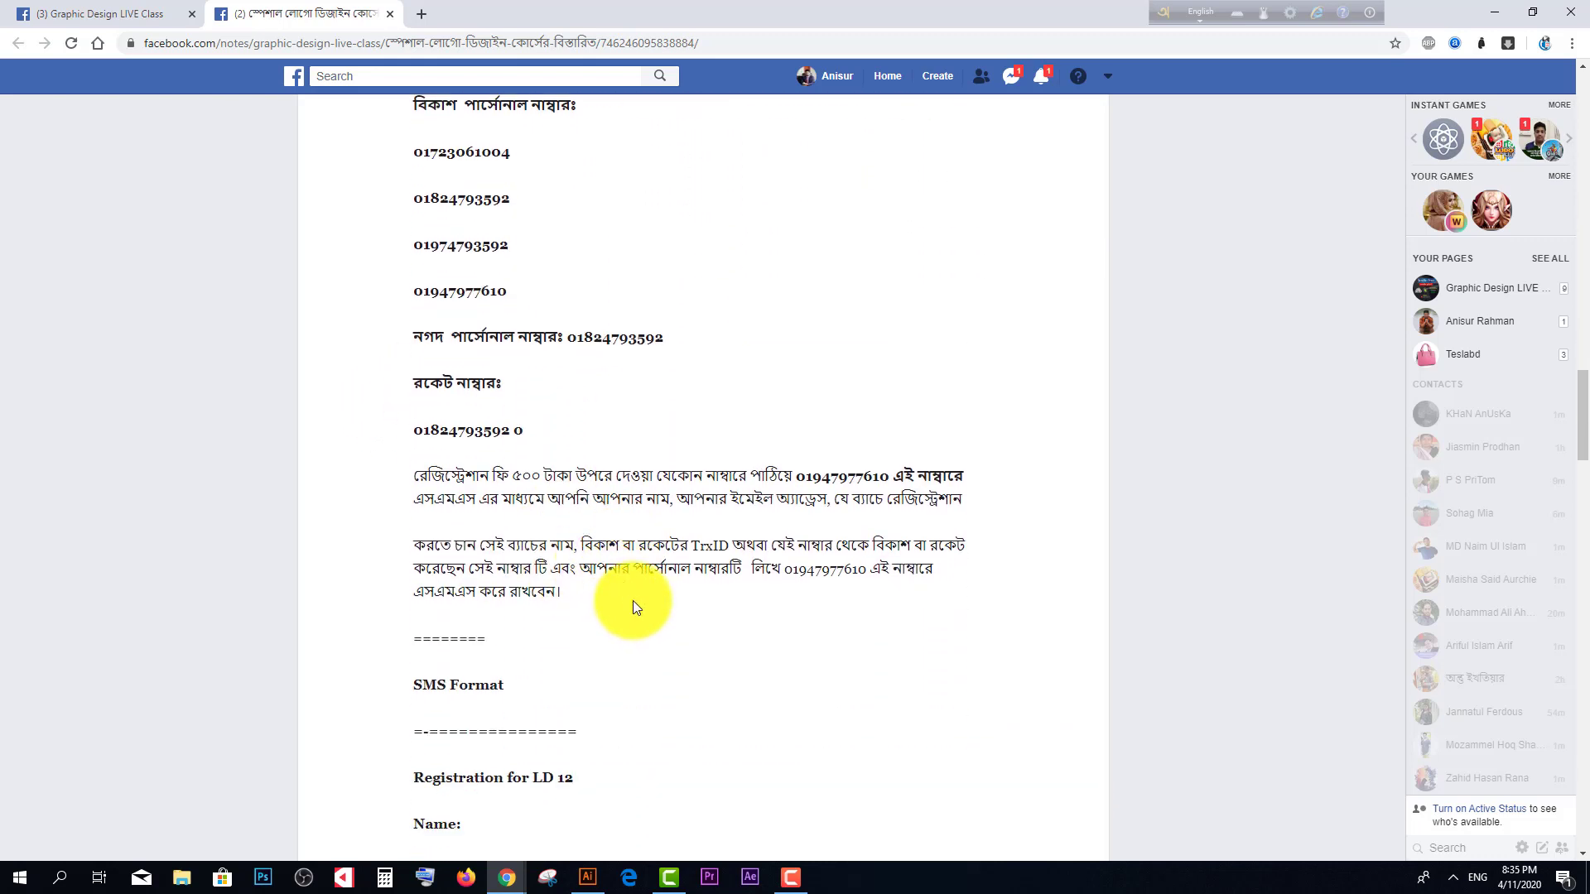
# Step: Examine the SMS Format section, highlighting the "Registration for LD 12" line and clearing the highlight
pyautogui.moveTo(505, 685); pyautogui.dragTo(416, 611)
pyautogui.scroll(-2, 494, 672)
pyautogui.click(604, 624)
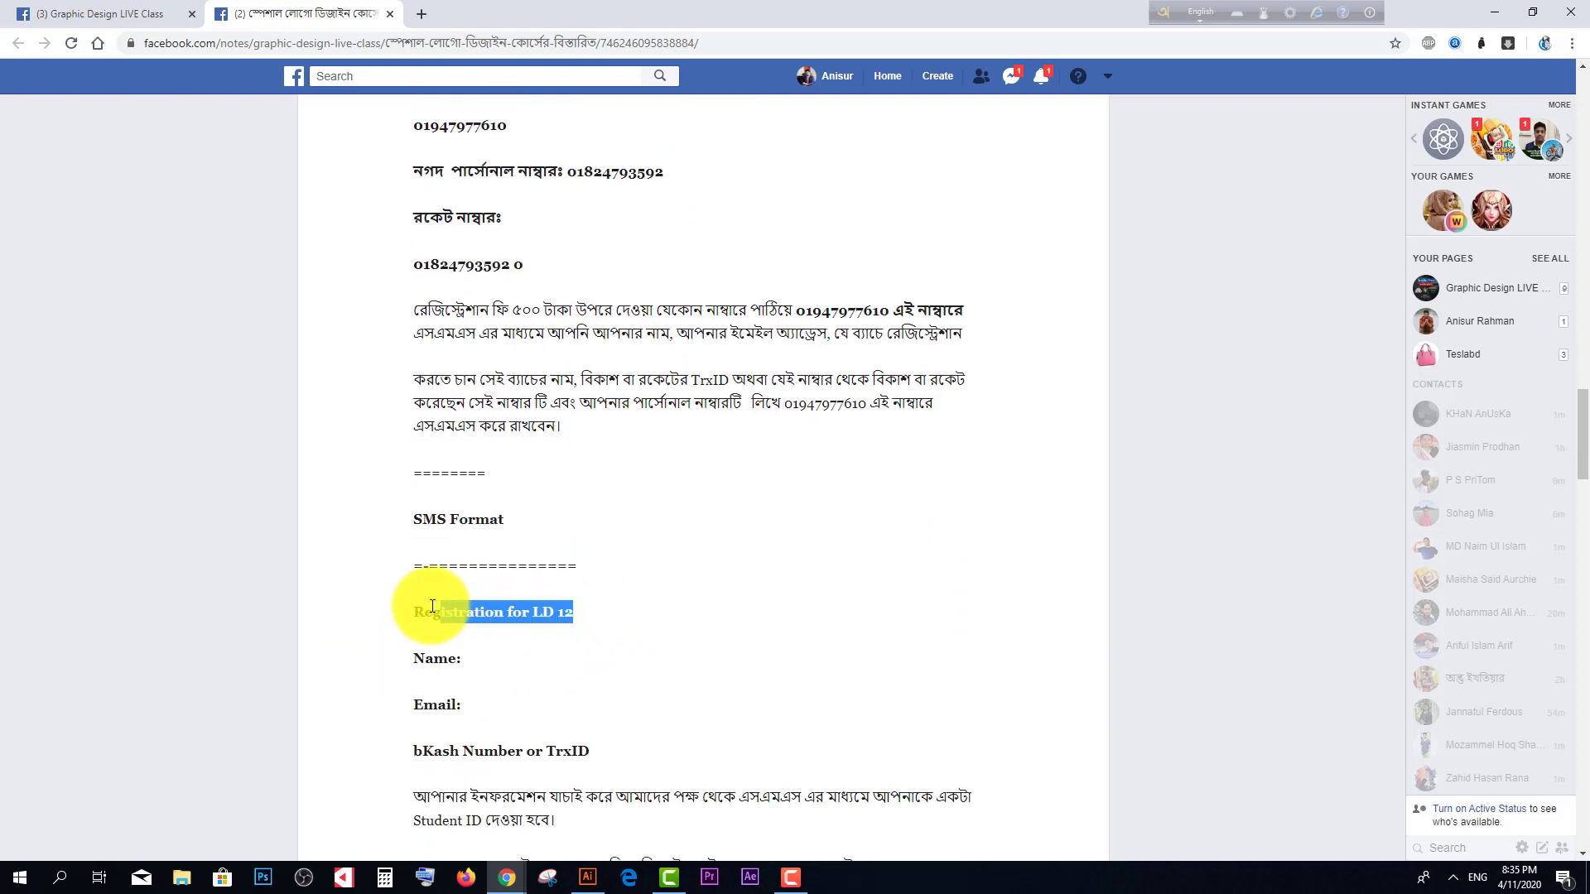
pyautogui.click(584, 628)
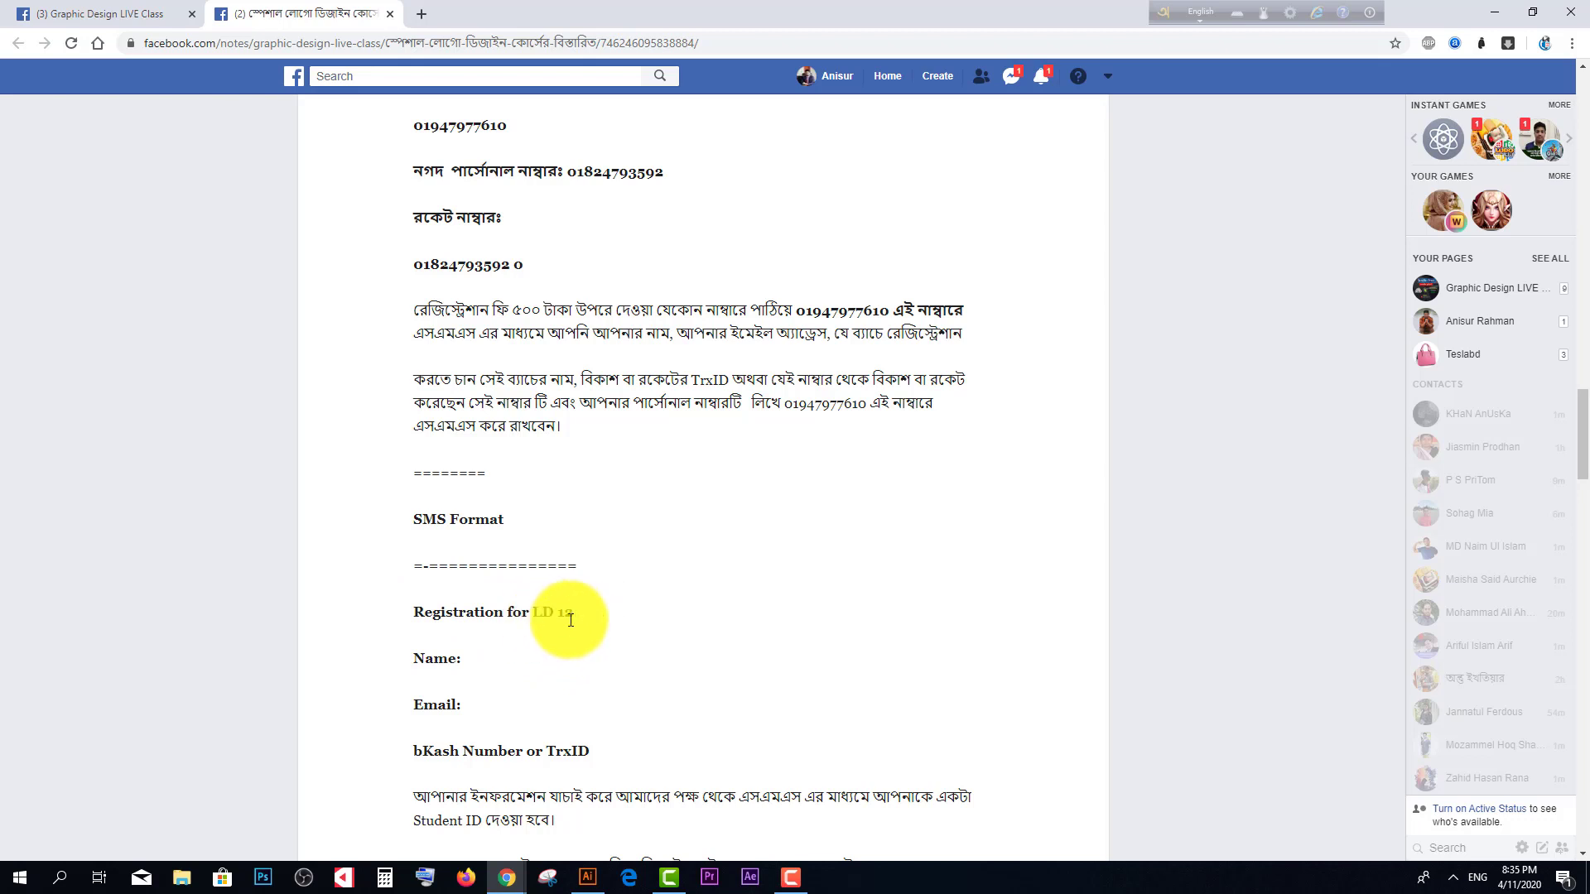